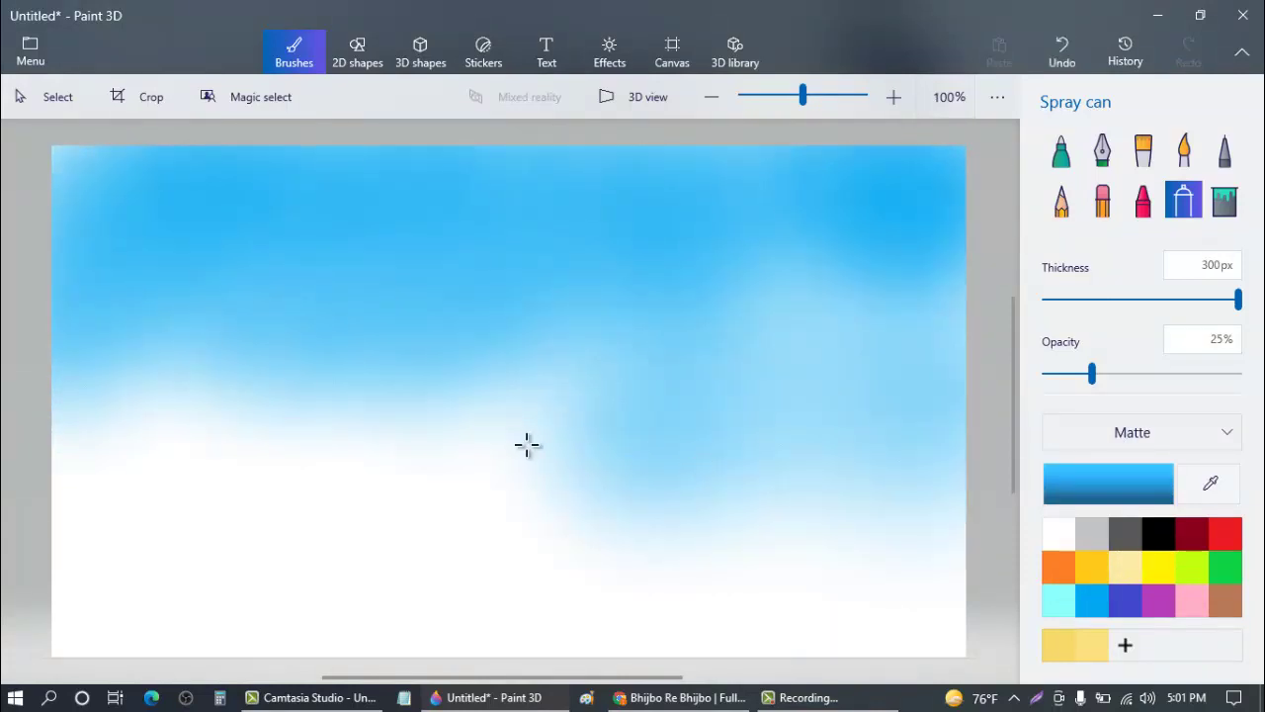
- Extend the blue sky spray down the canvas, and blend light turquoise over it at 5% and 8% opacity
{"action": "mouse_move", "coordinate": [527, 445]}
{"action": "left_mouse_down"}
{"action": "mouse_move", "coordinate": [335, 462]}
{"action": "mouse_move", "coordinate": [280, 400]}
{"action": "left_mouse_up"}
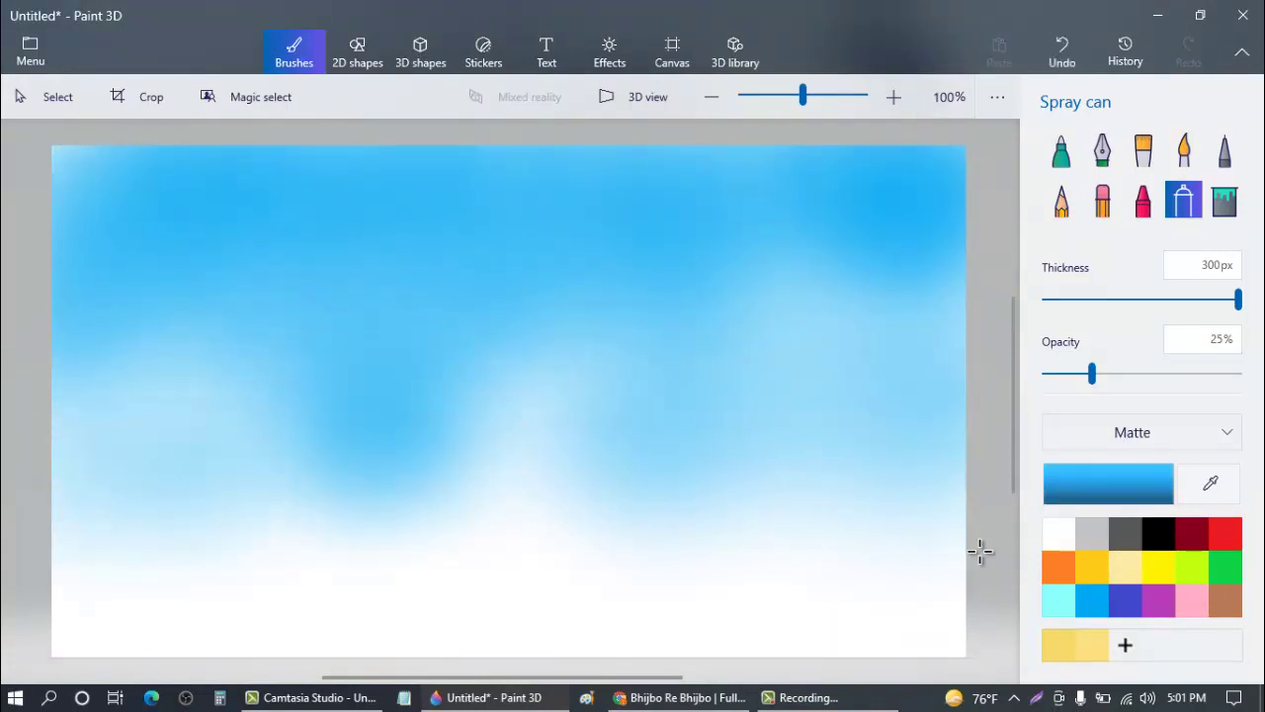
{"action": "left_click", "coordinate": [1057, 603]}
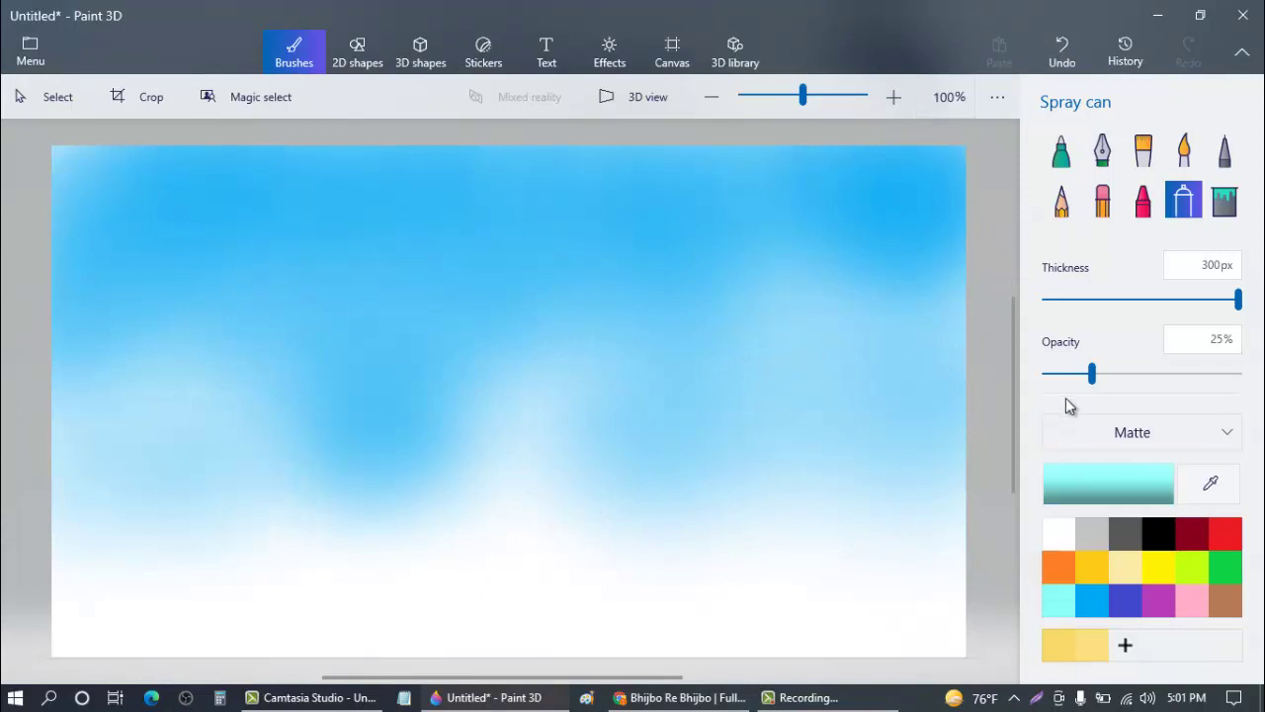
{"action": "left_click", "coordinate": [1052, 375]}
{"action": "mouse_move", "coordinate": [853, 277]}
{"action": "left_mouse_down"}
{"action": "mouse_move", "coordinate": [839, 201]}
{"action": "mouse_move", "coordinate": [720, 259]}
{"action": "mouse_move", "coordinate": [542, 279]}
{"action": "mouse_move", "coordinate": [299, 251]}
{"action": "mouse_move", "coordinate": [113, 279]}
{"action": "mouse_move", "coordinate": [249, 398]}
{"action": "mouse_move", "coordinate": [399, 467]}
{"action": "mouse_move", "coordinate": [529, 355]}
{"action": "mouse_move", "coordinate": [428, 228]}
{"action": "mouse_move", "coordinate": [201, 260]}
{"action": "left_mouse_up"}
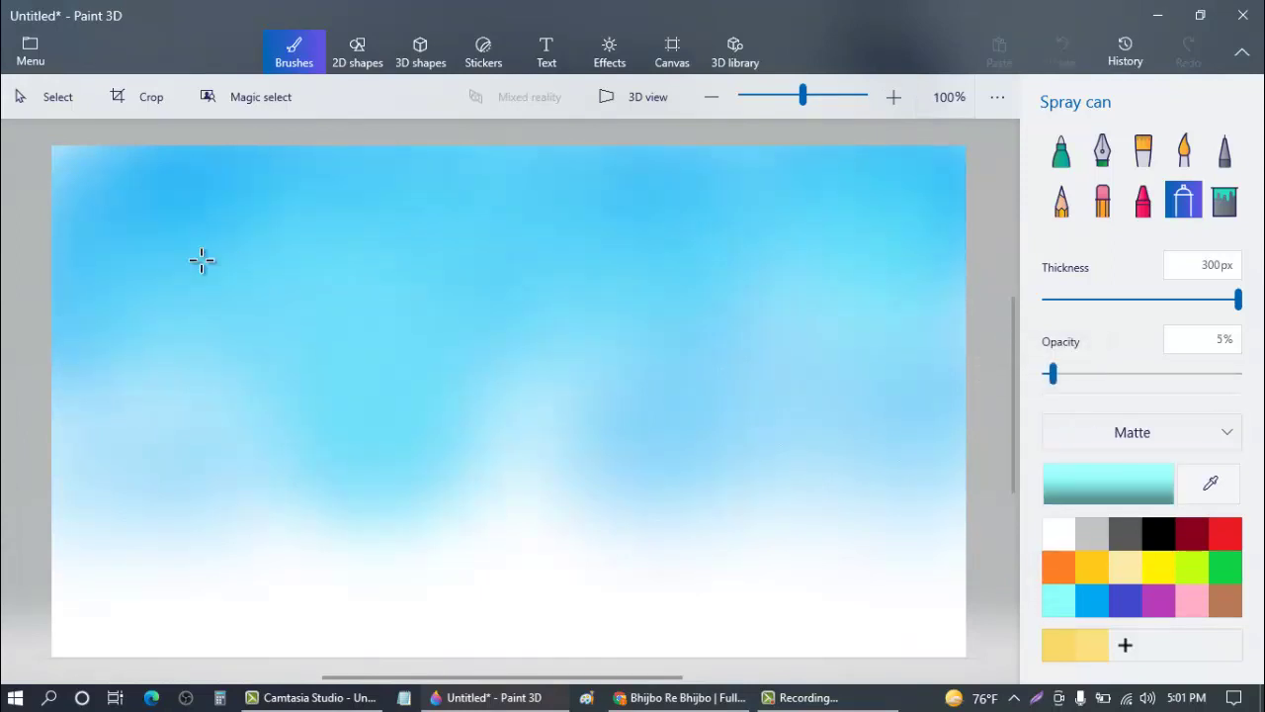
{"action": "left_click_drag", "start_coordinate": [148, 317], "coordinate": [465, 336]}
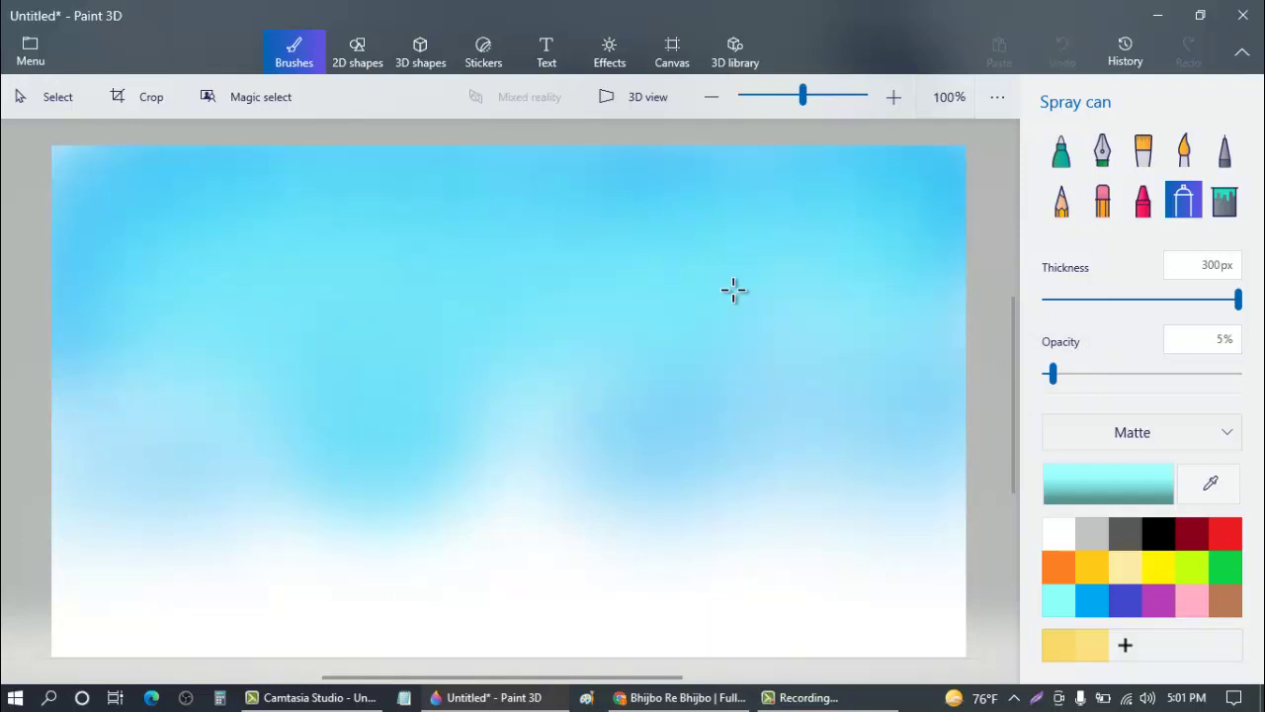
{"action": "left_click", "coordinate": [1060, 373]}
{"action": "mouse_move", "coordinate": [920, 251]}
{"action": "left_mouse_down"}
{"action": "mouse_move", "coordinate": [712, 151]}
{"action": "mouse_move", "coordinate": [525, 155]}
{"action": "mouse_move", "coordinate": [366, 237]}
{"action": "mouse_move", "coordinate": [419, 411]}
{"action": "left_mouse_up"}
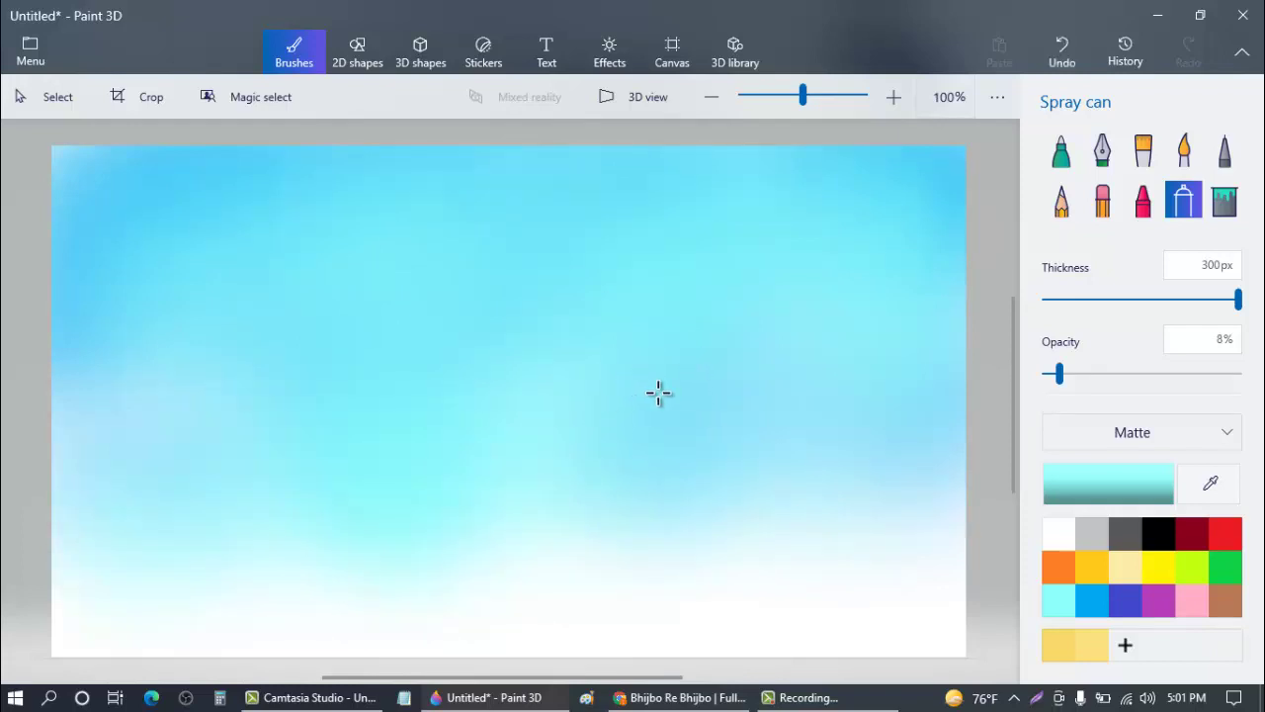
- Spray soft white haze over the turquoise sky with the 300 px spray can at 8% opacity
{"action": "left_click", "coordinate": [1060, 539]}
{"action": "mouse_move", "coordinate": [873, 302]}
{"action": "left_mouse_down"}
{"action": "mouse_move", "coordinate": [780, 431]}
{"action": "mouse_move", "coordinate": [710, 327]}
{"action": "mouse_move", "coordinate": [840, 260]}
{"action": "mouse_move", "coordinate": [586, 327]}
{"action": "mouse_move", "coordinate": [570, 179]}
{"action": "mouse_move", "coordinate": [41, 287]}
{"action": "mouse_move", "coordinate": [169, 401]}
{"action": "mouse_move", "coordinate": [218, 408]}
{"action": "mouse_move", "coordinate": [643, 379]}
{"action": "mouse_move", "coordinate": [716, 462]}
{"action": "left_mouse_up"}
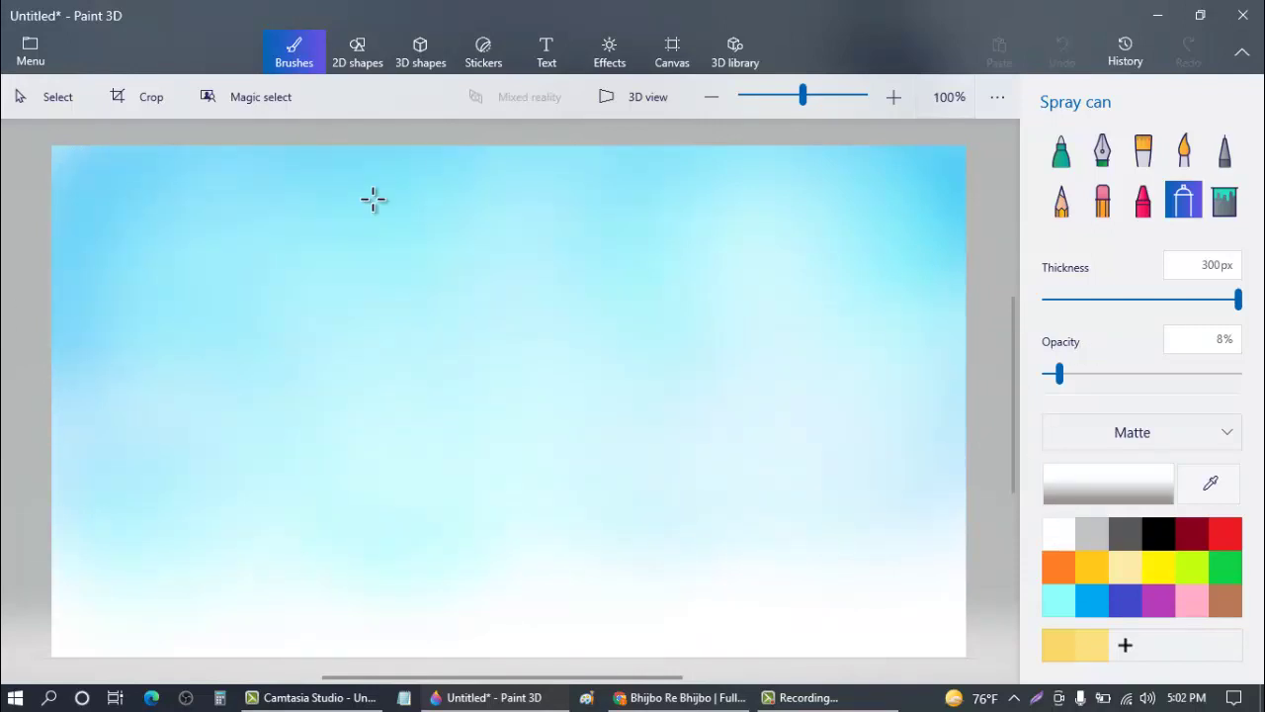
{"action": "left_click_drag", "start_coordinate": [372, 200], "coordinate": [630, 400]}
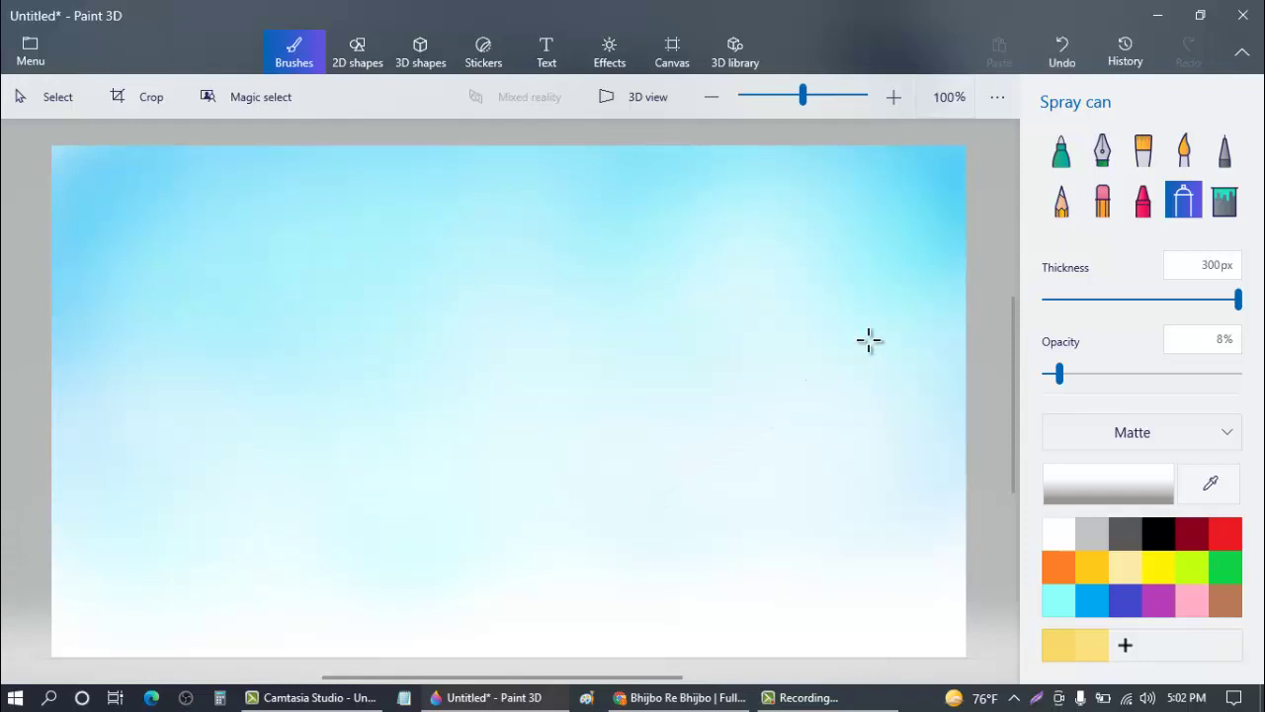
- Choose the Marker at 48 px thickness and mix a dark bluish-grey colour for it
{"action": "left_click", "coordinate": [1061, 153]}
{"action": "left_click_drag", "start_coordinate": [1075, 299], "coordinate": [1141, 323]}
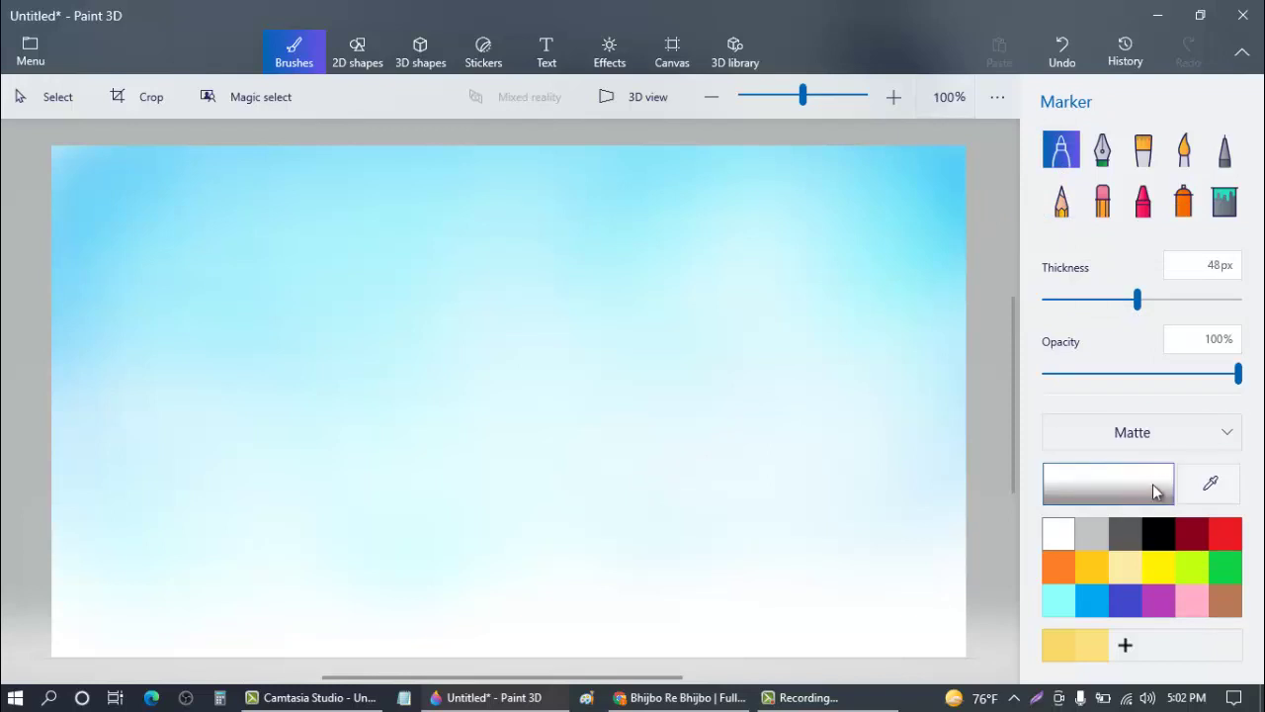
{"action": "left_click", "coordinate": [1152, 490]}
{"action": "left_click_drag", "start_coordinate": [635, 482], "coordinate": [619, 484]}
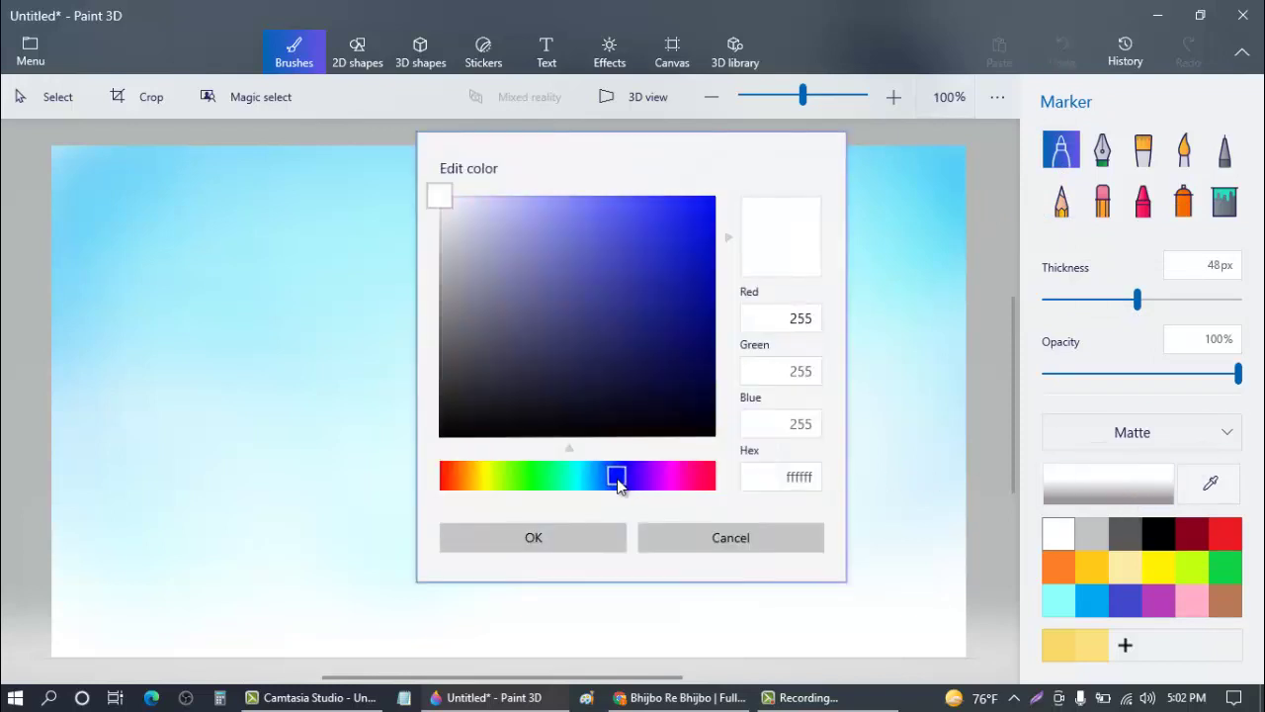
{"action": "mouse_move", "coordinate": [499, 252]}
{"action": "left_mouse_down"}
{"action": "mouse_move", "coordinate": [491, 216]}
{"action": "mouse_move", "coordinate": [503, 204]}
{"action": "mouse_move", "coordinate": [591, 213]}
{"action": "mouse_move", "coordinate": [507, 255]}
{"action": "mouse_move", "coordinate": [494, 365]}
{"action": "mouse_move", "coordinate": [505, 371]}
{"action": "left_mouse_up"}
{"action": "left_click", "coordinate": [537, 541]}
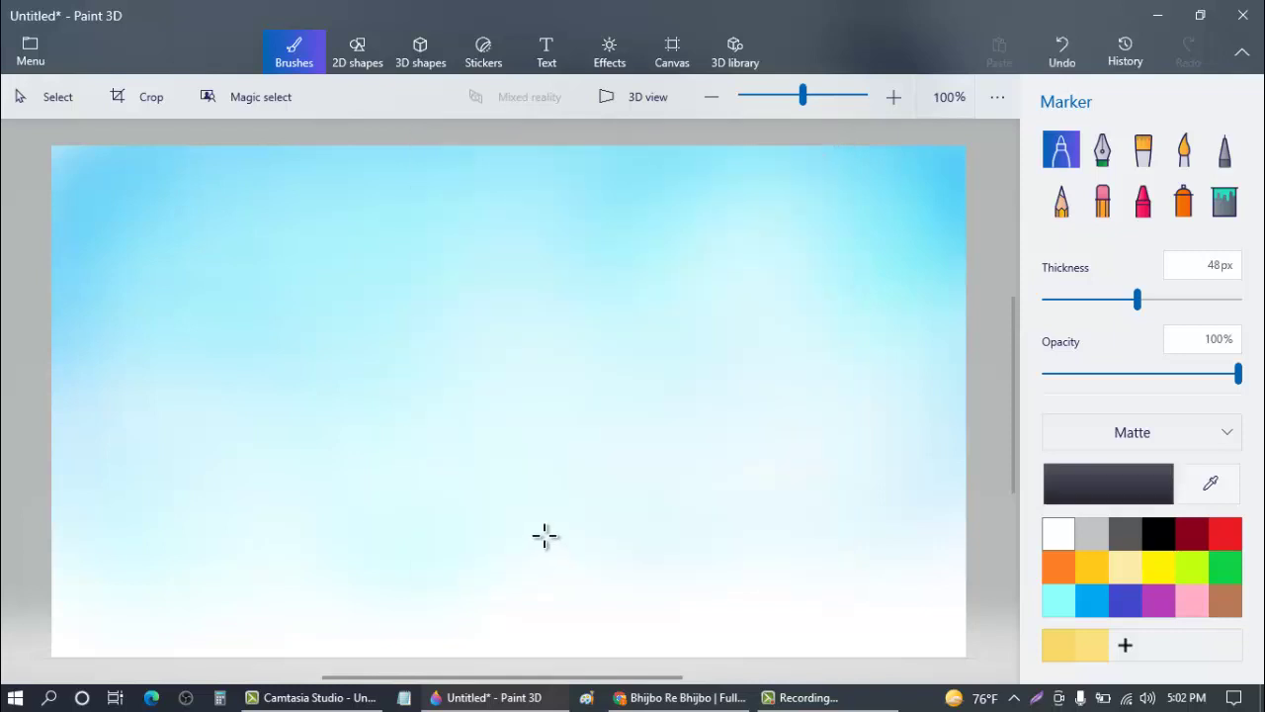
- Paint a translucent grey mountain range across the canvas at 11% opacity and shade the slopes below its three peaks
{"action": "left_click_drag", "start_coordinate": [1105, 385], "coordinate": [1067, 398]}
{"action": "mouse_move", "coordinate": [67, 397]}
{"action": "left_mouse_down"}
{"action": "mouse_move", "coordinate": [209, 311]}
{"action": "mouse_move", "coordinate": [252, 315]}
{"action": "mouse_move", "coordinate": [402, 379]}
{"action": "mouse_move", "coordinate": [550, 361]}
{"action": "mouse_move", "coordinate": [647, 394]}
{"action": "mouse_move", "coordinate": [735, 381]}
{"action": "mouse_move", "coordinate": [925, 390]}
{"action": "mouse_move", "coordinate": [988, 425]}
{"action": "mouse_move", "coordinate": [811, 388]}
{"action": "mouse_move", "coordinate": [501, 386]}
{"action": "mouse_move", "coordinate": [337, 359]}
{"action": "mouse_move", "coordinate": [262, 372]}
{"action": "mouse_move", "coordinate": [194, 353]}
{"action": "mouse_move", "coordinate": [99, 409]}
{"action": "mouse_move", "coordinate": [57, 403]}
{"action": "mouse_move", "coordinate": [83, 427]}
{"action": "mouse_move", "coordinate": [110, 415]}
{"action": "mouse_move", "coordinate": [42, 432]}
{"action": "mouse_move", "coordinate": [183, 322]}
{"action": "mouse_move", "coordinate": [233, 320]}
{"action": "mouse_move", "coordinate": [218, 303]}
{"action": "mouse_move", "coordinate": [239, 341]}
{"action": "mouse_move", "coordinate": [416, 388]}
{"action": "mouse_move", "coordinate": [524, 335]}
{"action": "mouse_move", "coordinate": [601, 371]}
{"action": "mouse_move", "coordinate": [679, 385]}
{"action": "mouse_move", "coordinate": [816, 361]}
{"action": "mouse_move", "coordinate": [1008, 423]}
{"action": "left_mouse_up"}
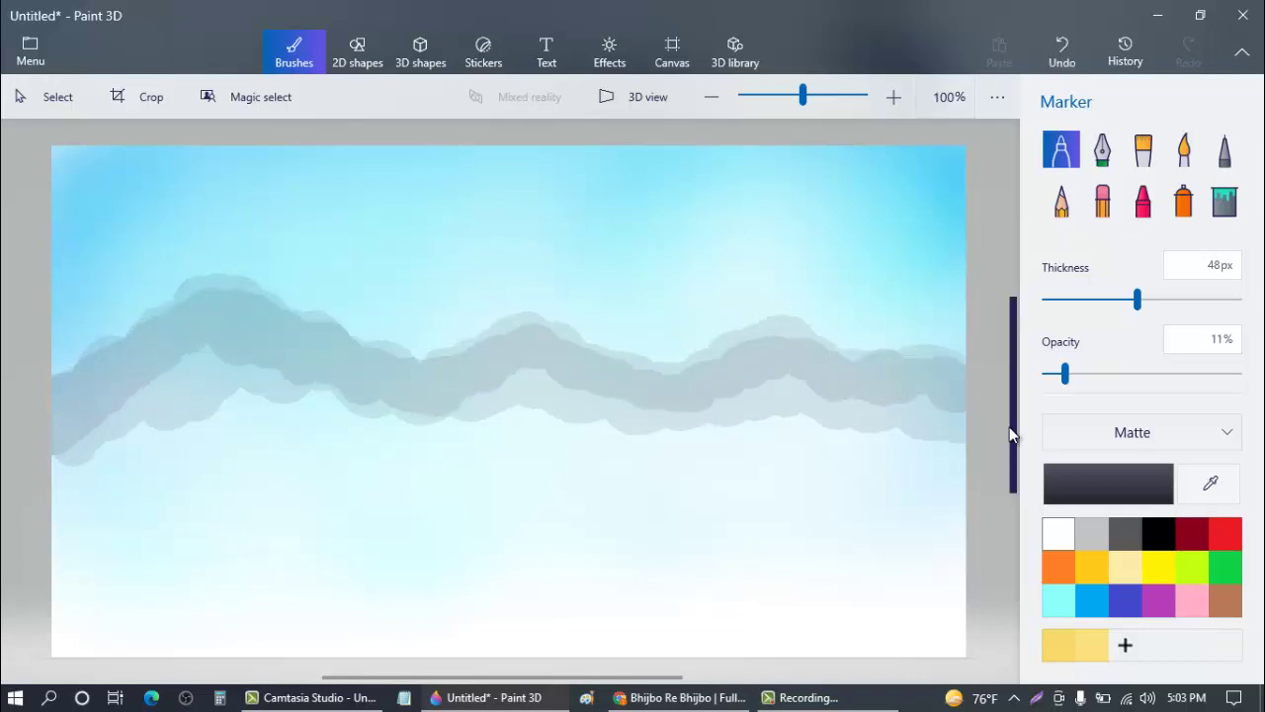
{"action": "mouse_move", "coordinate": [219, 396]}
{"action": "left_mouse_down"}
{"action": "mouse_move", "coordinate": [134, 409]}
{"action": "mouse_move", "coordinate": [58, 441]}
{"action": "mouse_move", "coordinate": [222, 385]}
{"action": "mouse_move", "coordinate": [189, 330]}
{"action": "mouse_move", "coordinate": [208, 353]}
{"action": "mouse_move", "coordinate": [240, 358]}
{"action": "mouse_move", "coordinate": [266, 397]}
{"action": "mouse_move", "coordinate": [335, 407]}
{"action": "mouse_move", "coordinate": [376, 430]}
{"action": "mouse_move", "coordinate": [201, 320]}
{"action": "mouse_move", "coordinate": [225, 328]}
{"action": "mouse_move", "coordinate": [204, 300]}
{"action": "mouse_move", "coordinate": [262, 334]}
{"action": "mouse_move", "coordinate": [228, 304]}
{"action": "left_mouse_up"}
{"action": "mouse_move", "coordinate": [319, 372]}
{"action": "left_mouse_down"}
{"action": "mouse_move", "coordinate": [379, 435]}
{"action": "mouse_move", "coordinate": [195, 308]}
{"action": "mouse_move", "coordinate": [323, 392]}
{"action": "mouse_move", "coordinate": [356, 421]}
{"action": "mouse_move", "coordinate": [347, 440]}
{"action": "mouse_move", "coordinate": [402, 432]}
{"action": "mouse_move", "coordinate": [486, 483]}
{"action": "left_mouse_up"}
{"action": "mouse_move", "coordinate": [497, 370]}
{"action": "left_mouse_down"}
{"action": "mouse_move", "coordinate": [520, 338]}
{"action": "mouse_move", "coordinate": [607, 408]}
{"action": "mouse_move", "coordinate": [555, 341]}
{"action": "mouse_move", "coordinate": [673, 440]}
{"action": "mouse_move", "coordinate": [662, 417]}
{"action": "mouse_move", "coordinate": [721, 460]}
{"action": "left_mouse_up"}
{"action": "mouse_move", "coordinate": [796, 426]}
{"action": "left_mouse_down"}
{"action": "mouse_move", "coordinate": [811, 379]}
{"action": "mouse_move", "coordinate": [783, 341]}
{"action": "mouse_move", "coordinate": [912, 424]}
{"action": "mouse_move", "coordinate": [869, 375]}
{"action": "mouse_move", "coordinate": [922, 383]}
{"action": "mouse_move", "coordinate": [918, 372]}
{"action": "mouse_move", "coordinate": [981, 420]}
{"action": "mouse_move", "coordinate": [797, 332]}
{"action": "mouse_move", "coordinate": [903, 447]}
{"action": "mouse_move", "coordinate": [954, 473]}
{"action": "left_mouse_up"}
{"action": "mouse_move", "coordinate": [630, 396]}
{"action": "left_mouse_down"}
{"action": "mouse_move", "coordinate": [541, 364]}
{"action": "mouse_move", "coordinate": [702, 439]}
{"action": "left_mouse_up"}
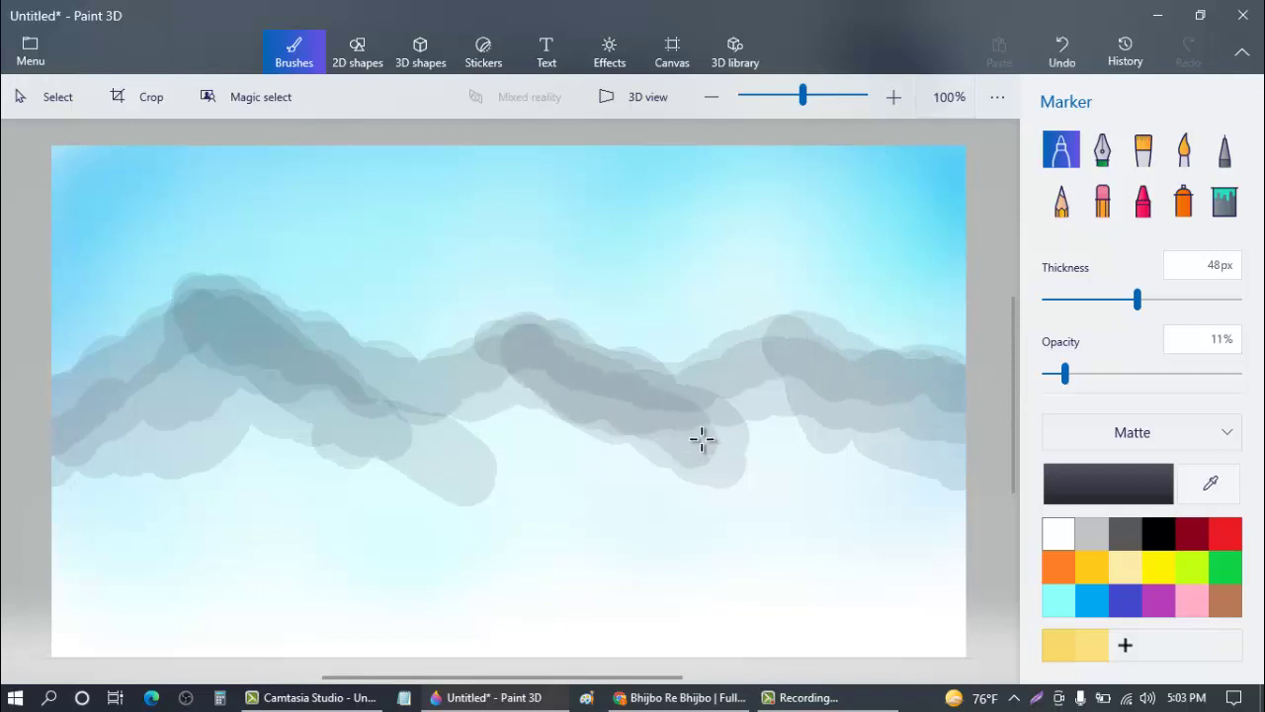
- Lighten the left mountain and the adjoining ridge with white marker strokes, raising the opacity to 55%
{"action": "left_click", "coordinate": [1058, 535]}
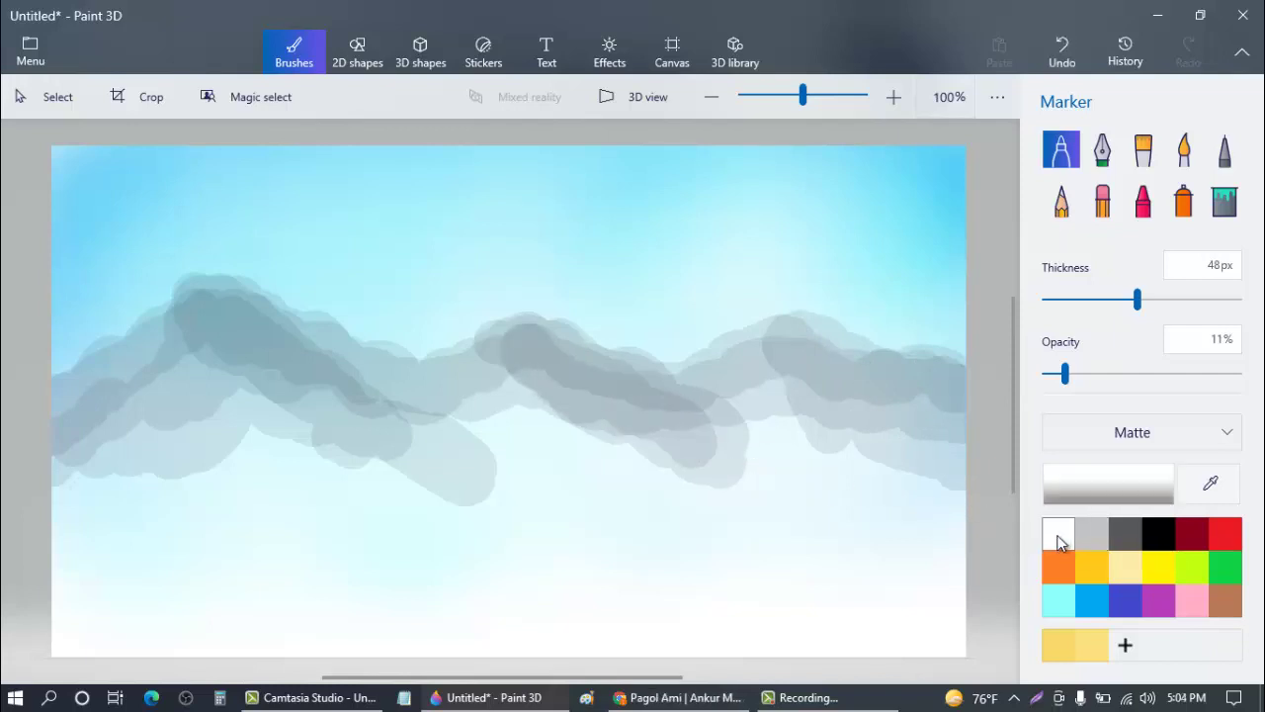
{"action": "mouse_move", "coordinate": [347, 458]}
{"action": "left_mouse_down"}
{"action": "mouse_move", "coordinate": [207, 355]}
{"action": "mouse_move", "coordinate": [215, 327]}
{"action": "mouse_move", "coordinate": [346, 401]}
{"action": "left_mouse_up"}
{"action": "left_click_drag", "start_coordinate": [1064, 373], "coordinate": [1149, 373]}
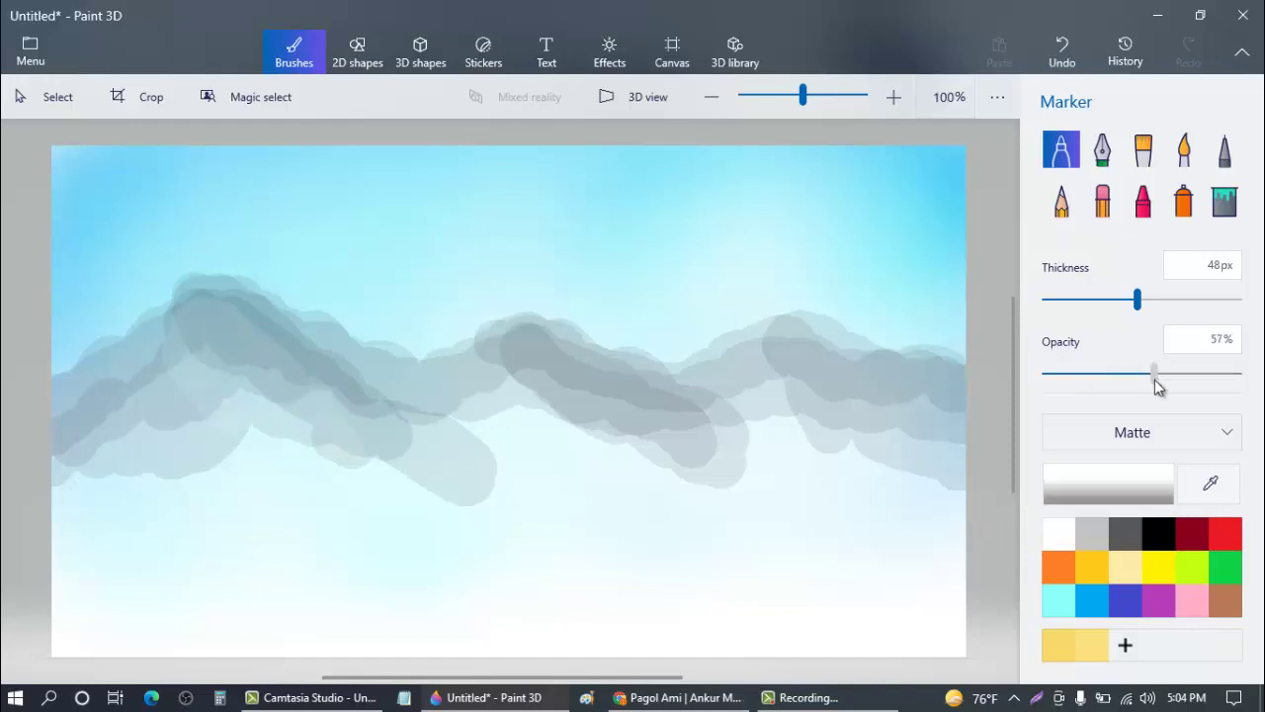
{"action": "mouse_move", "coordinate": [450, 484]}
{"action": "left_mouse_down"}
{"action": "mouse_move", "coordinate": [359, 401]}
{"action": "mouse_move", "coordinate": [226, 344]}
{"action": "mouse_move", "coordinate": [105, 364]}
{"action": "mouse_move", "coordinate": [125, 386]}
{"action": "mouse_move", "coordinate": [207, 381]}
{"action": "mouse_move", "coordinate": [323, 448]}
{"action": "mouse_move", "coordinate": [468, 472]}
{"action": "mouse_move", "coordinate": [325, 353]}
{"action": "mouse_move", "coordinate": [203, 293]}
{"action": "mouse_move", "coordinate": [235, 292]}
{"action": "left_mouse_up"}
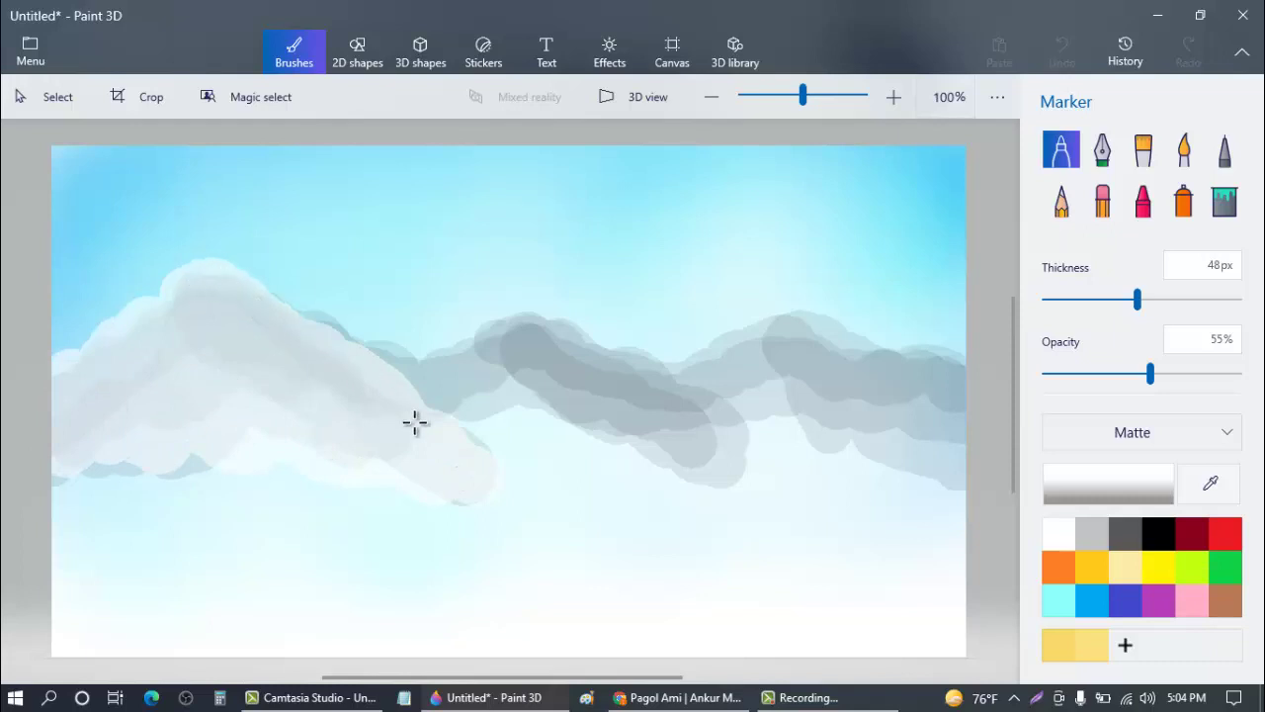
{"action": "mouse_move", "coordinate": [415, 423]}
{"action": "left_mouse_down"}
{"action": "mouse_move", "coordinate": [348, 355]}
{"action": "mouse_move", "coordinate": [221, 270]}
{"action": "mouse_move", "coordinate": [24, 387]}
{"action": "left_mouse_up"}
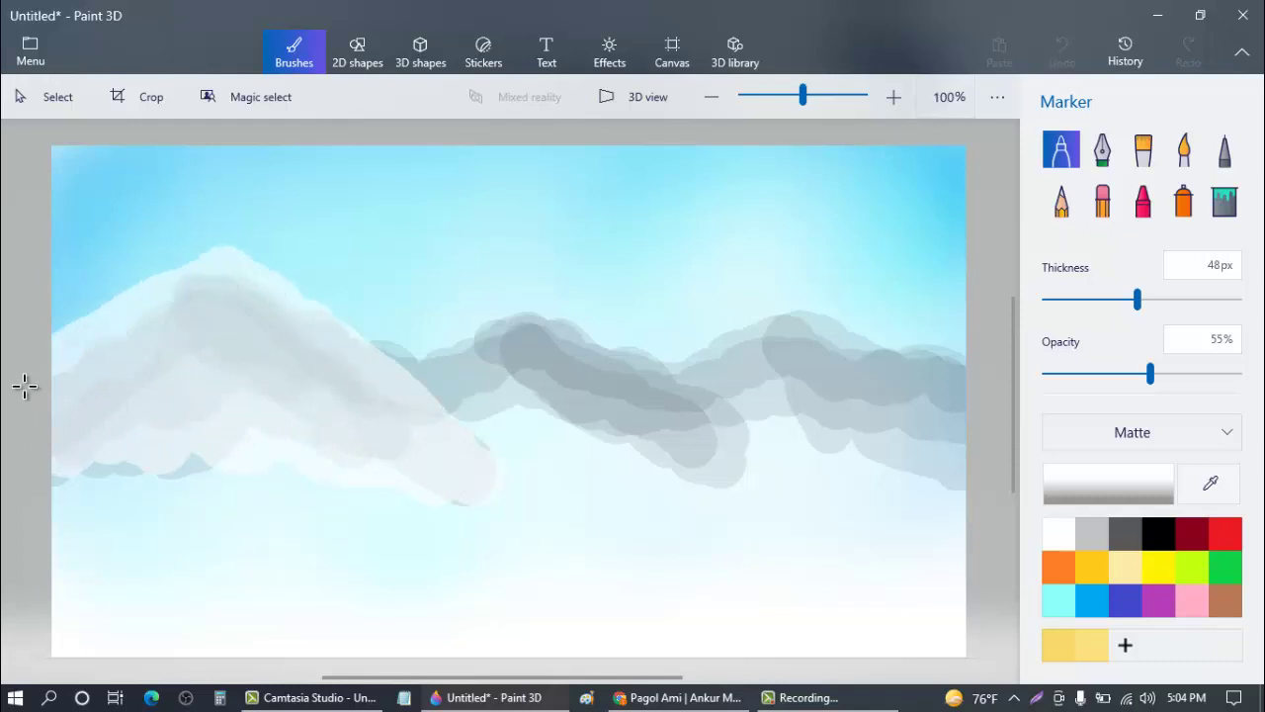
{"action": "mouse_move", "coordinate": [362, 353]}
{"action": "left_mouse_down"}
{"action": "mouse_move", "coordinate": [413, 368]}
{"action": "mouse_move", "coordinate": [376, 329]}
{"action": "mouse_move", "coordinate": [459, 370]}
{"action": "mouse_move", "coordinate": [500, 422]}
{"action": "mouse_move", "coordinate": [532, 394]}
{"action": "mouse_move", "coordinate": [476, 343]}
{"action": "mouse_move", "coordinate": [415, 319]}
{"action": "left_mouse_up"}
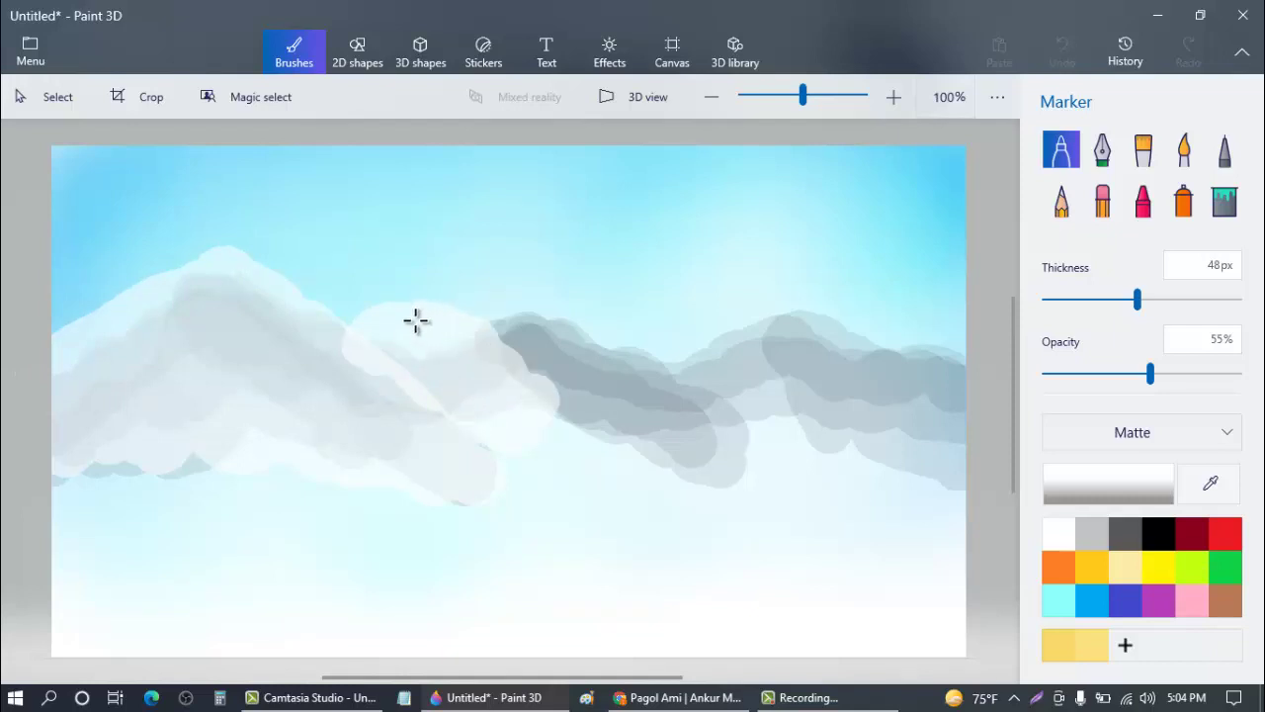
- Cover the middle and right mountains with white at 55% opacity and spread white mist along the base of the range
{"action": "mouse_move", "coordinate": [371, 357]}
{"action": "left_mouse_down"}
{"action": "mouse_move", "coordinate": [431, 389]}
{"action": "mouse_move", "coordinate": [339, 361]}
{"action": "mouse_move", "coordinate": [302, 321]}
{"action": "mouse_move", "coordinate": [460, 441]}
{"action": "mouse_move", "coordinate": [593, 421]}
{"action": "mouse_move", "coordinate": [526, 361]}
{"action": "mouse_move", "coordinate": [515, 323]}
{"action": "mouse_move", "coordinate": [563, 369]}
{"action": "mouse_move", "coordinate": [586, 366]}
{"action": "mouse_move", "coordinate": [668, 402]}
{"action": "mouse_move", "coordinate": [598, 353]}
{"action": "mouse_move", "coordinate": [725, 440]}
{"action": "mouse_move", "coordinate": [724, 472]}
{"action": "mouse_move", "coordinate": [691, 377]}
{"action": "mouse_move", "coordinate": [782, 325]}
{"action": "mouse_move", "coordinate": [986, 381]}
{"action": "mouse_move", "coordinate": [1024, 449]}
{"action": "mouse_move", "coordinate": [838, 391]}
{"action": "mouse_move", "coordinate": [833, 419]}
{"action": "mouse_move", "coordinate": [972, 474]}
{"action": "left_mouse_up"}
{"action": "mouse_move", "coordinate": [791, 384]}
{"action": "left_mouse_down"}
{"action": "mouse_move", "coordinate": [817, 361]}
{"action": "mouse_move", "coordinate": [785, 336]}
{"action": "mouse_move", "coordinate": [736, 356]}
{"action": "mouse_move", "coordinate": [733, 401]}
{"action": "mouse_move", "coordinate": [783, 402]}
{"action": "mouse_move", "coordinate": [817, 447]}
{"action": "mouse_move", "coordinate": [896, 449]}
{"action": "mouse_move", "coordinate": [896, 426]}
{"action": "mouse_move", "coordinate": [911, 439]}
{"action": "mouse_move", "coordinate": [785, 464]}
{"action": "mouse_move", "coordinate": [759, 426]}
{"action": "mouse_move", "coordinate": [714, 405]}
{"action": "mouse_move", "coordinate": [697, 436]}
{"action": "mouse_move", "coordinate": [717, 460]}
{"action": "mouse_move", "coordinate": [669, 454]}
{"action": "mouse_move", "coordinate": [691, 400]}
{"action": "mouse_move", "coordinate": [660, 445]}
{"action": "left_mouse_up"}
{"action": "mouse_move", "coordinate": [519, 454]}
{"action": "left_mouse_down"}
{"action": "mouse_move", "coordinate": [360, 497]}
{"action": "mouse_move", "coordinate": [213, 467]}
{"action": "mouse_move", "coordinate": [87, 482]}
{"action": "mouse_move", "coordinate": [83, 452]}
{"action": "mouse_move", "coordinate": [64, 445]}
{"action": "mouse_move", "coordinate": [135, 445]}
{"action": "mouse_move", "coordinate": [142, 429]}
{"action": "mouse_move", "coordinate": [90, 401]}
{"action": "mouse_move", "coordinate": [285, 446]}
{"action": "mouse_move", "coordinate": [202, 431]}
{"action": "mouse_move", "coordinate": [229, 441]}
{"action": "mouse_move", "coordinate": [209, 388]}
{"action": "mouse_move", "coordinate": [367, 456]}
{"action": "mouse_move", "coordinate": [236, 394]}
{"action": "left_mouse_up"}
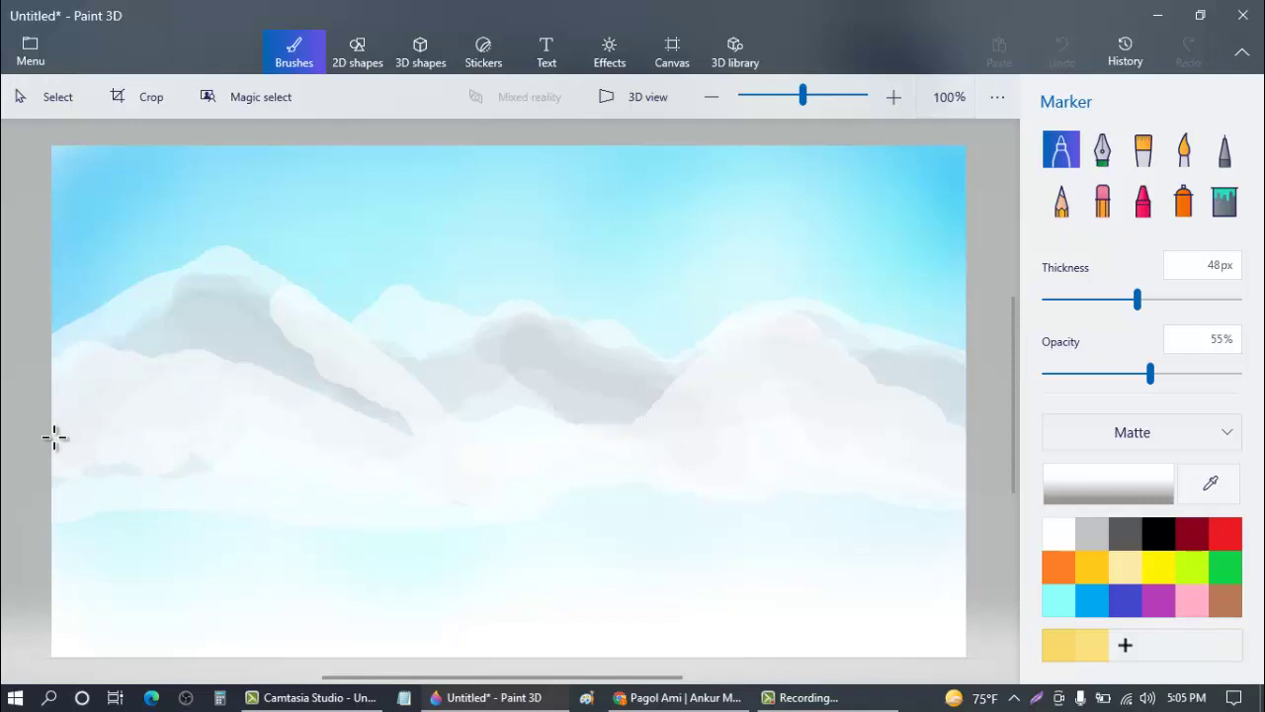
{"action": "left_click_drag", "start_coordinate": [54, 436], "coordinate": [101, 479]}
{"action": "mouse_move", "coordinate": [464, 445]}
{"action": "left_mouse_down"}
{"action": "mouse_move", "coordinate": [519, 397]}
{"action": "mouse_move", "coordinate": [467, 420]}
{"action": "mouse_move", "coordinate": [586, 400]}
{"action": "mouse_move", "coordinate": [678, 436]}
{"action": "left_mouse_up"}
{"action": "left_click_drag", "start_coordinate": [889, 474], "coordinate": [936, 464]}
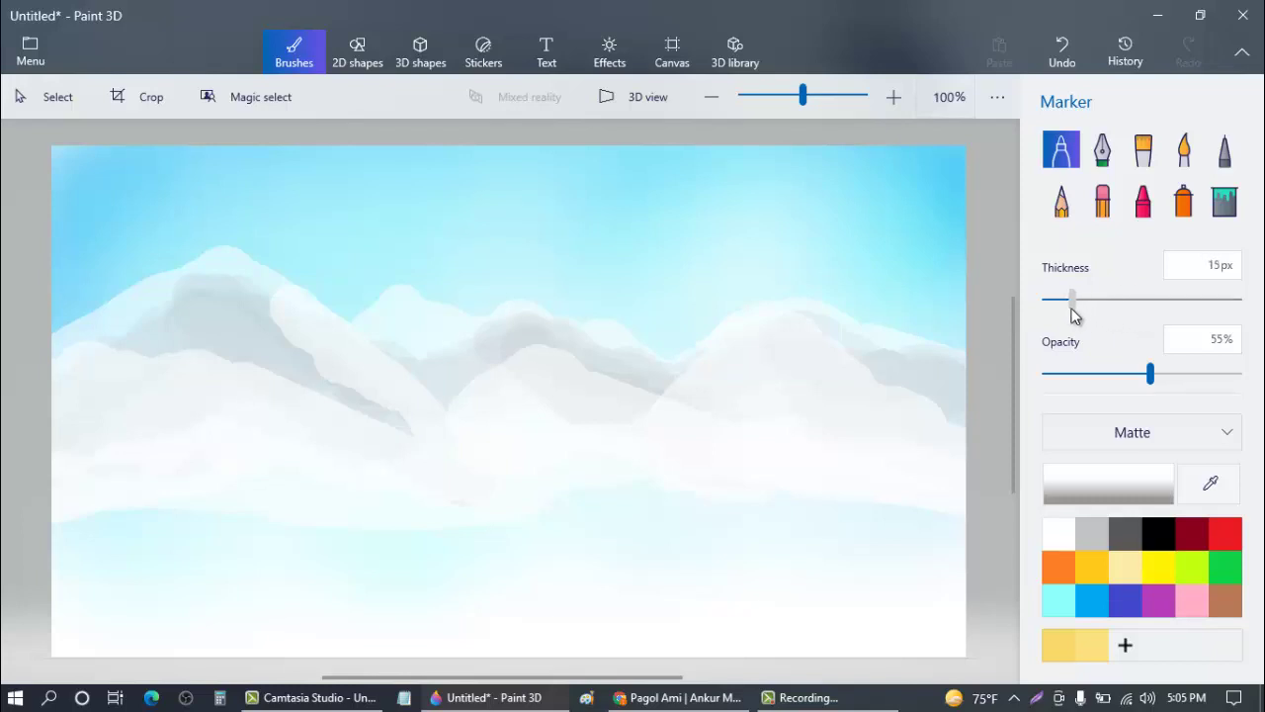
- Paint a sharp white summit and snow streaks down the left mountain's slopes with the marker at 8 px and 100% opacity
{"action": "left_click_drag", "start_coordinate": [1072, 309], "coordinate": [1059, 306]}
{"action": "left_click_drag", "start_coordinate": [1150, 373], "coordinate": [1184, 381]}
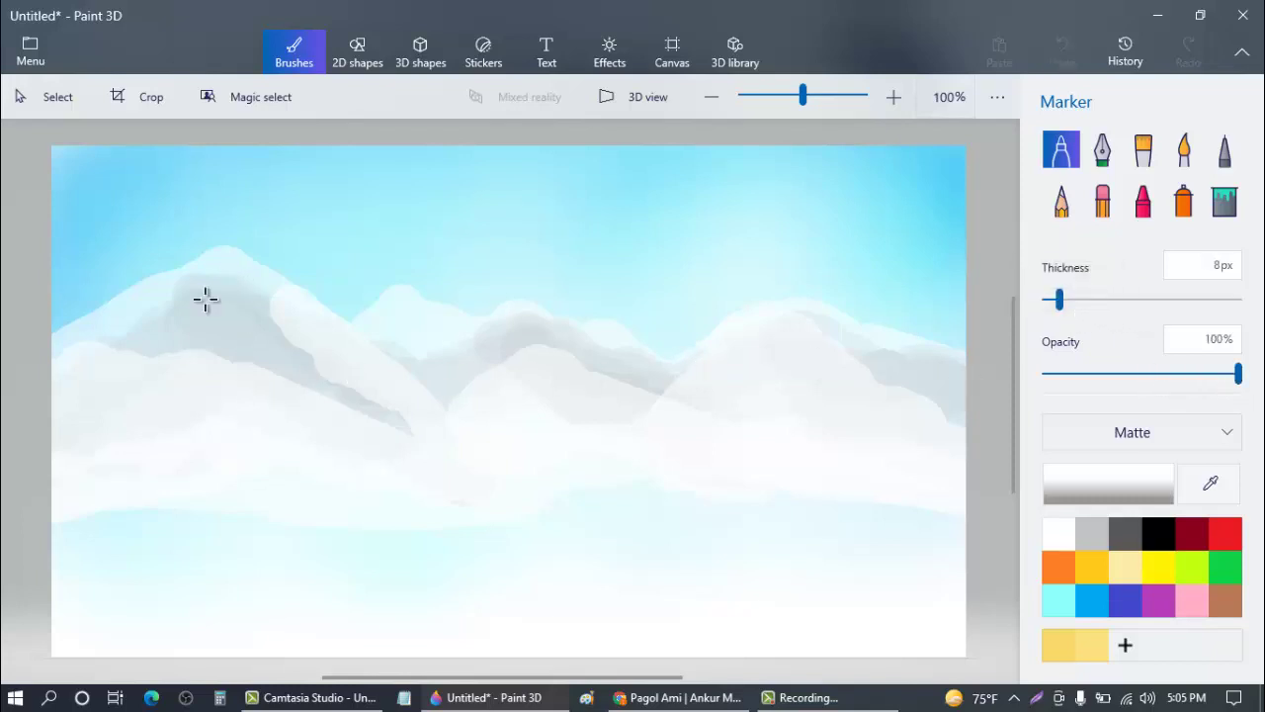
{"action": "mouse_move", "coordinate": [206, 298]}
{"action": "left_mouse_down"}
{"action": "mouse_move", "coordinate": [150, 328]}
{"action": "mouse_move", "coordinate": [213, 265]}
{"action": "left_mouse_up"}
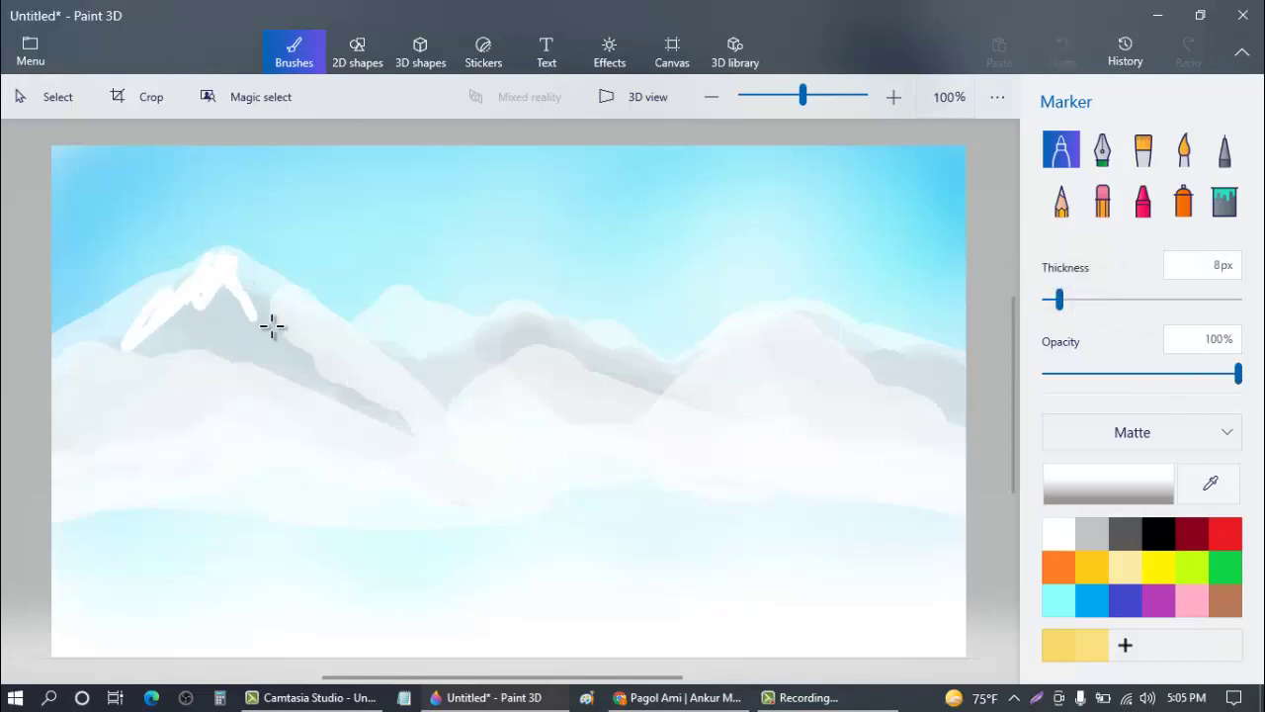
{"action": "mouse_move", "coordinate": [272, 326]}
{"action": "left_mouse_down"}
{"action": "mouse_move", "coordinate": [233, 250]}
{"action": "mouse_move", "coordinate": [337, 364]}
{"action": "mouse_move", "coordinate": [249, 309]}
{"action": "mouse_move", "coordinate": [230, 331]}
{"action": "mouse_move", "coordinate": [198, 333]}
{"action": "left_mouse_up"}
{"action": "mouse_move", "coordinate": [222, 245]}
{"action": "left_mouse_down"}
{"action": "mouse_move", "coordinate": [102, 319]}
{"action": "mouse_move", "coordinate": [74, 384]}
{"action": "mouse_move", "coordinate": [237, 386]}
{"action": "mouse_move", "coordinate": [376, 443]}
{"action": "mouse_move", "coordinate": [296, 441]}
{"action": "mouse_move", "coordinate": [5, 479]}
{"action": "left_mouse_up"}
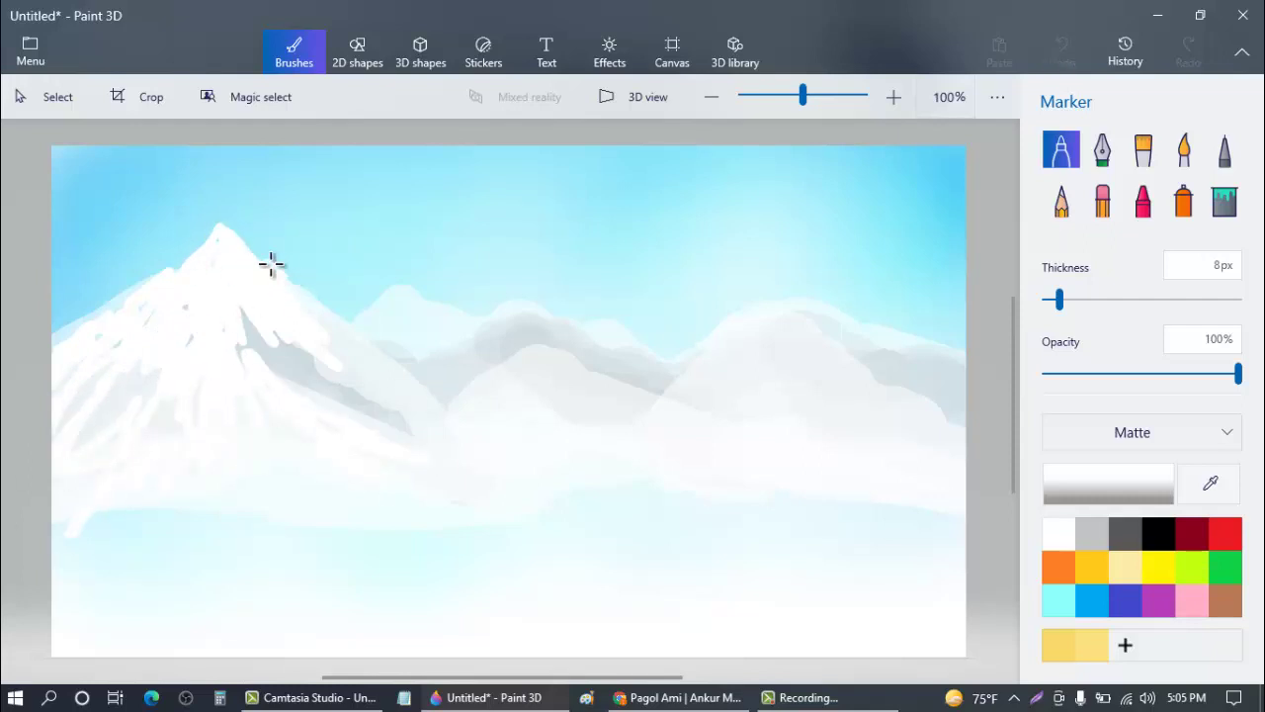
{"action": "mouse_move", "coordinate": [272, 262]}
{"action": "left_mouse_down"}
{"action": "mouse_move", "coordinate": [332, 324]}
{"action": "mouse_move", "coordinate": [300, 364]}
{"action": "mouse_move", "coordinate": [339, 396]}
{"action": "mouse_move", "coordinate": [296, 360]}
{"action": "mouse_move", "coordinate": [430, 443]}
{"action": "mouse_move", "coordinate": [366, 339]}
{"action": "mouse_move", "coordinate": [442, 393]}
{"action": "left_mouse_up"}
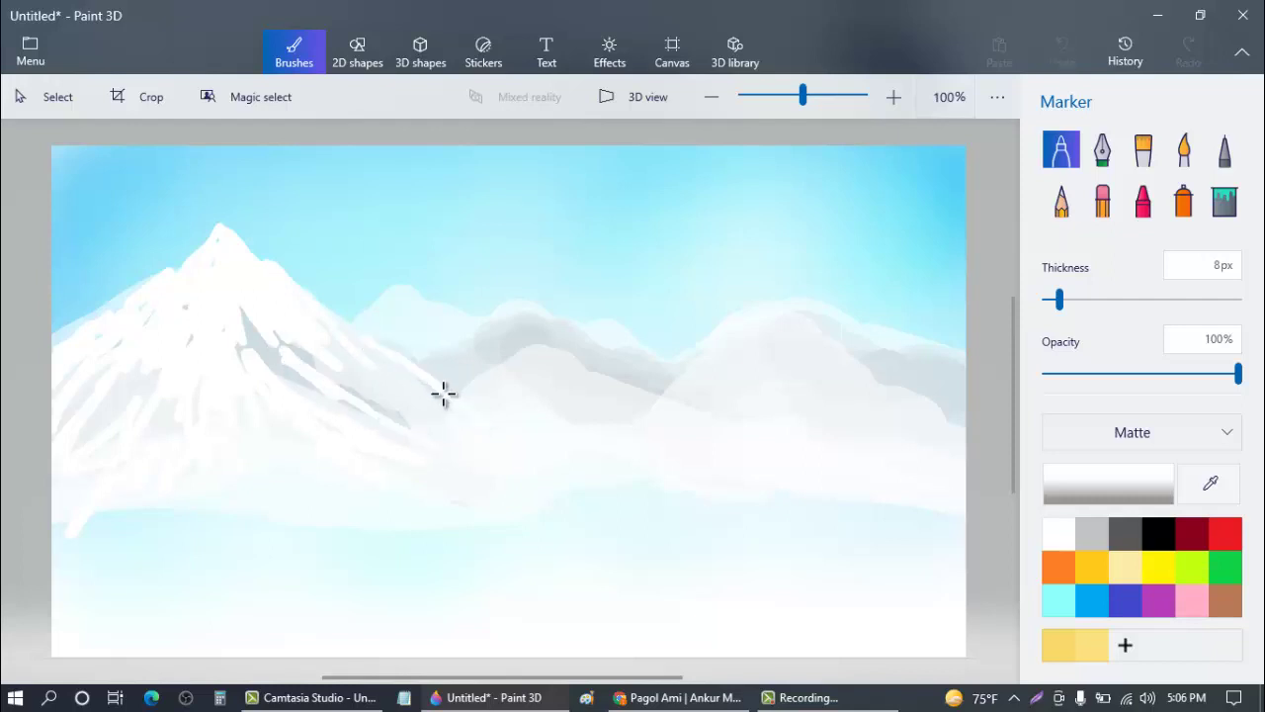
- Trace the middle mountain's ridge in solid white and streak the right mountain's far slope at 43% opacity
{"action": "mouse_move", "coordinate": [528, 316]}
{"action": "left_mouse_down"}
{"action": "mouse_move", "coordinate": [440, 362]}
{"action": "mouse_move", "coordinate": [514, 307]}
{"action": "mouse_move", "coordinate": [633, 350]}
{"action": "mouse_move", "coordinate": [779, 443]}
{"action": "left_mouse_up"}
{"action": "left_click_drag", "start_coordinate": [1238, 373], "coordinate": [1127, 373]}
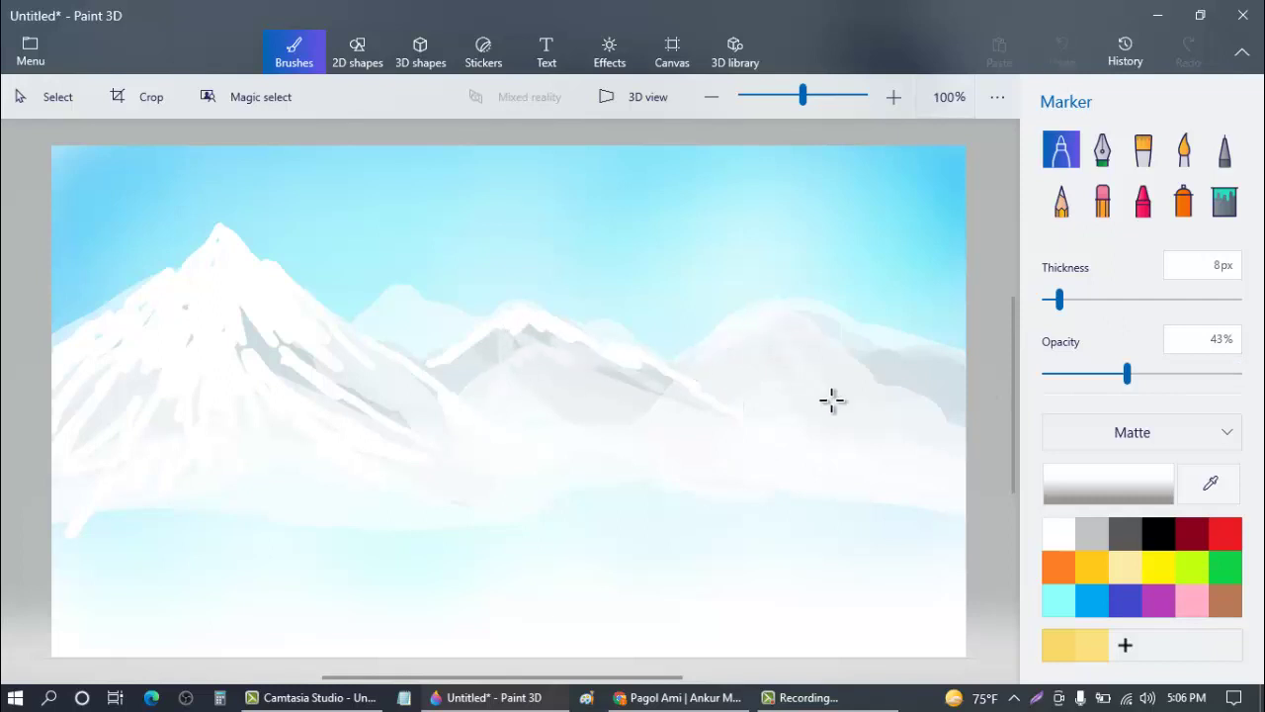
{"action": "left_click_drag", "start_coordinate": [877, 378], "coordinate": [944, 413]}
{"action": "left_click_drag", "start_coordinate": [850, 326], "coordinate": [988, 398]}
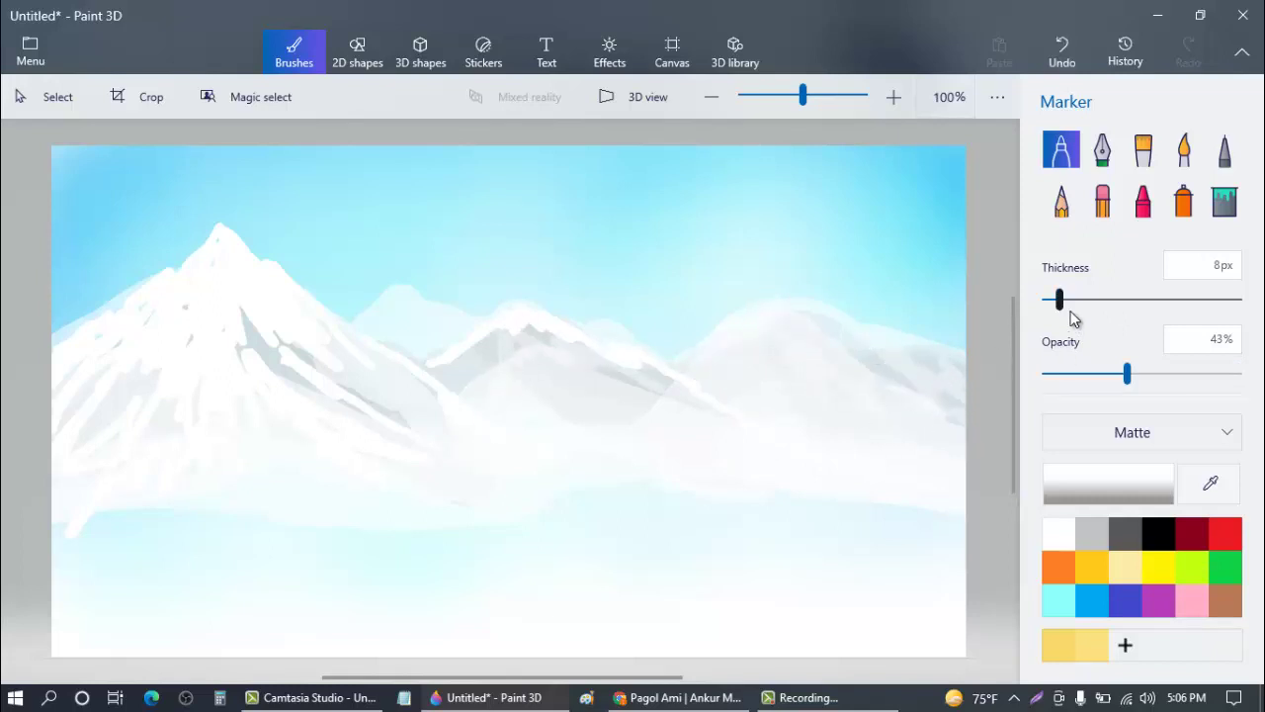
- Paint white snow streaks down the middle mountain's slopes at 78% opacity
{"action": "left_click_drag", "start_coordinate": [1127, 374], "coordinate": [1196, 374]}
{"action": "mouse_move", "coordinate": [494, 379]}
{"action": "left_mouse_down"}
{"action": "mouse_move", "coordinate": [567, 361]}
{"action": "mouse_move", "coordinate": [652, 381]}
{"action": "left_mouse_up"}
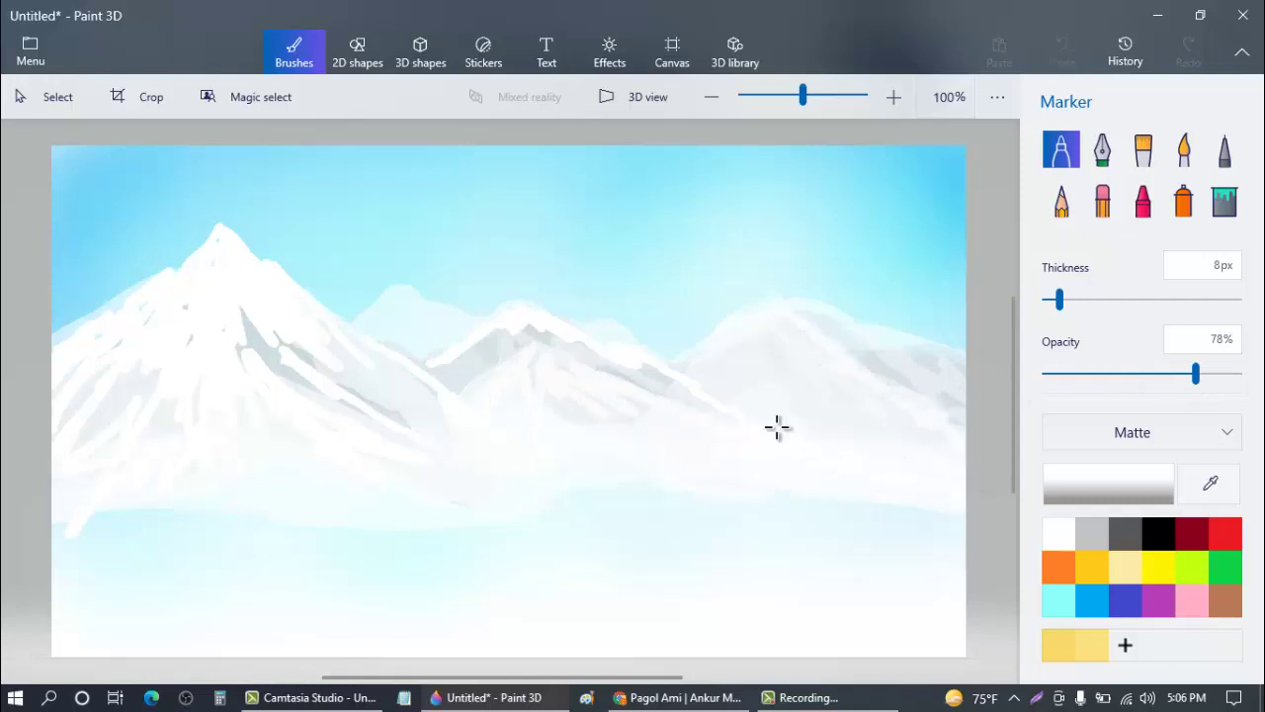
{"action": "left_click_drag", "start_coordinate": [777, 427], "coordinate": [496, 356]}
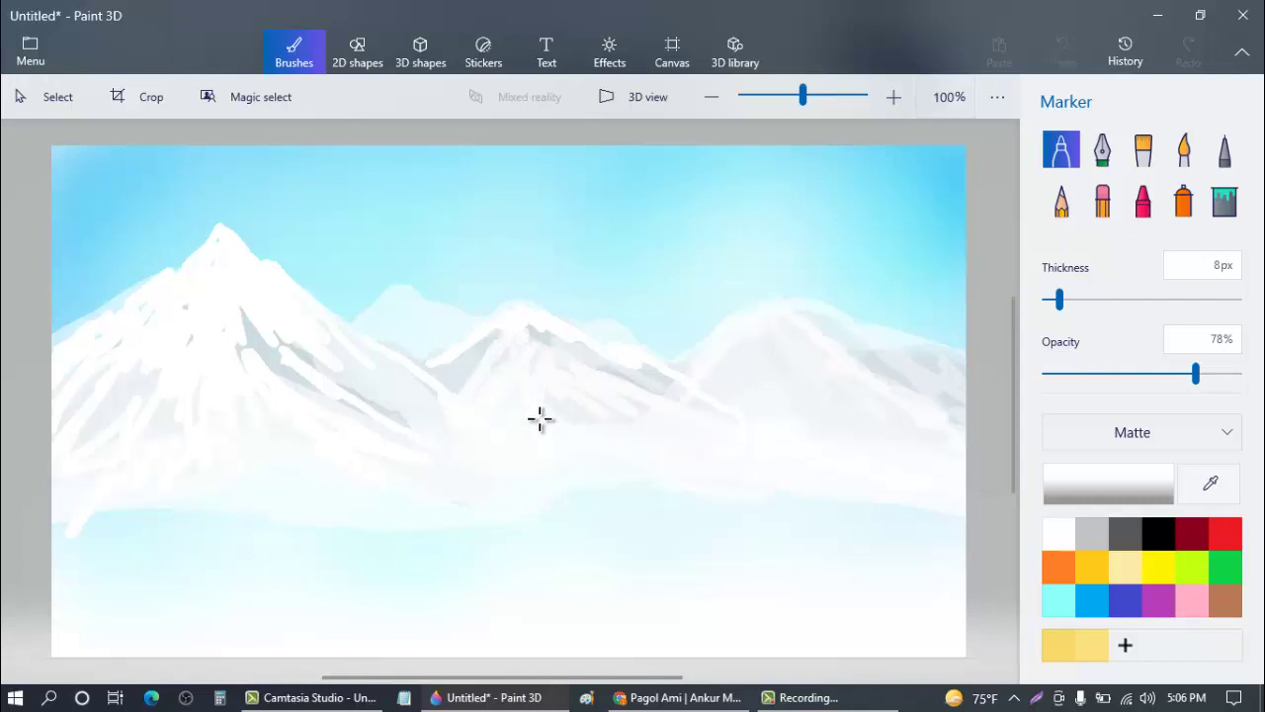
{"action": "mouse_move", "coordinate": [540, 419]}
{"action": "left_mouse_down"}
{"action": "mouse_move", "coordinate": [670, 396]}
{"action": "mouse_move", "coordinate": [622, 392]}
{"action": "left_mouse_up"}
- Define the right mountain's summit and ridges in white and add snow streaks down its slopes at 78% opacity
{"action": "left_click_drag", "start_coordinate": [831, 325], "coordinate": [762, 304]}
{"action": "left_click_drag", "start_coordinate": [940, 361], "coordinate": [996, 374]}
{"action": "left_click_drag", "start_coordinate": [901, 352], "coordinate": [1003, 458]}
{"action": "mouse_move", "coordinate": [783, 310]}
{"action": "left_mouse_down"}
{"action": "mouse_move", "coordinate": [772, 394]}
{"action": "mouse_move", "coordinate": [797, 323]}
{"action": "left_mouse_up"}
{"action": "left_click_drag", "start_coordinate": [678, 354], "coordinate": [769, 304]}
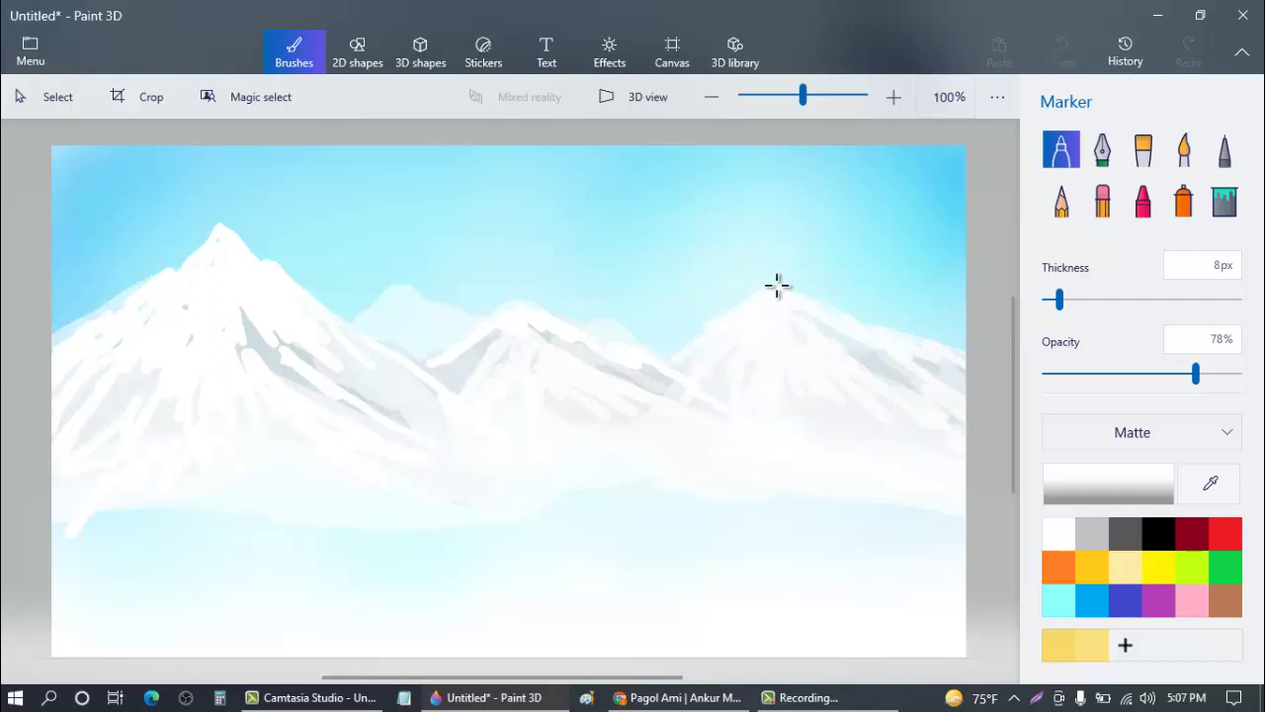
{"action": "left_click_drag", "start_coordinate": [777, 285], "coordinate": [927, 387]}
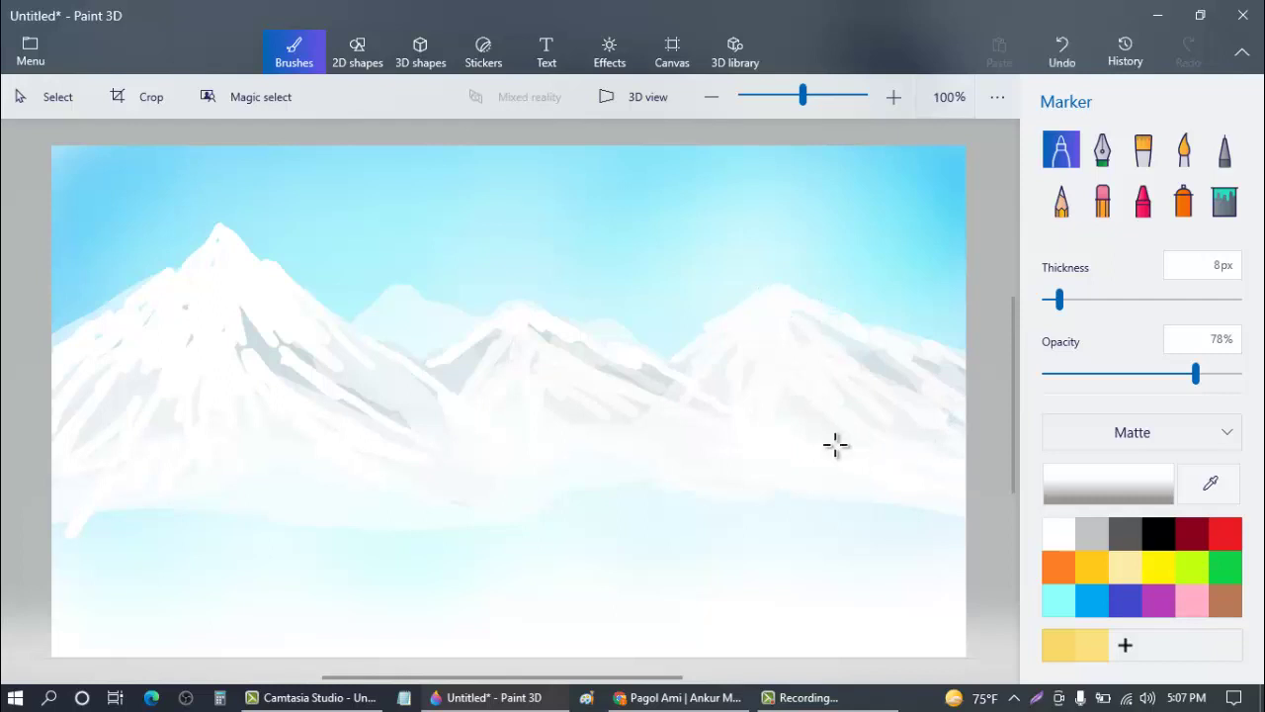
{"action": "mouse_move", "coordinate": [745, 343]}
{"action": "left_mouse_down"}
{"action": "mouse_move", "coordinate": [660, 364]}
{"action": "mouse_move", "coordinate": [674, 373]}
{"action": "left_mouse_up"}
{"action": "left_click_drag", "start_coordinate": [866, 356], "coordinate": [916, 392]}
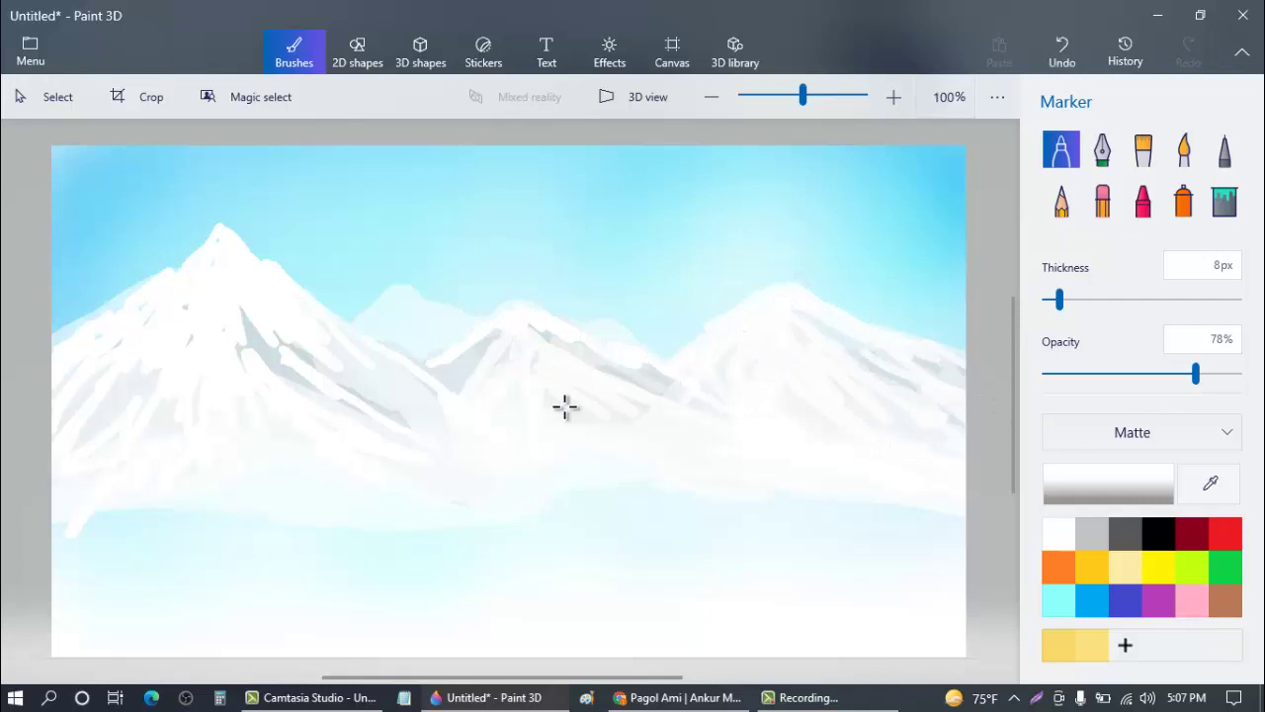
- Soften the middle and right ridgelines and the mountain bases with broad white strokes at 60 px and 38% opacity
{"action": "left_click_drag", "start_coordinate": [1128, 372], "coordinate": [1116, 376]}
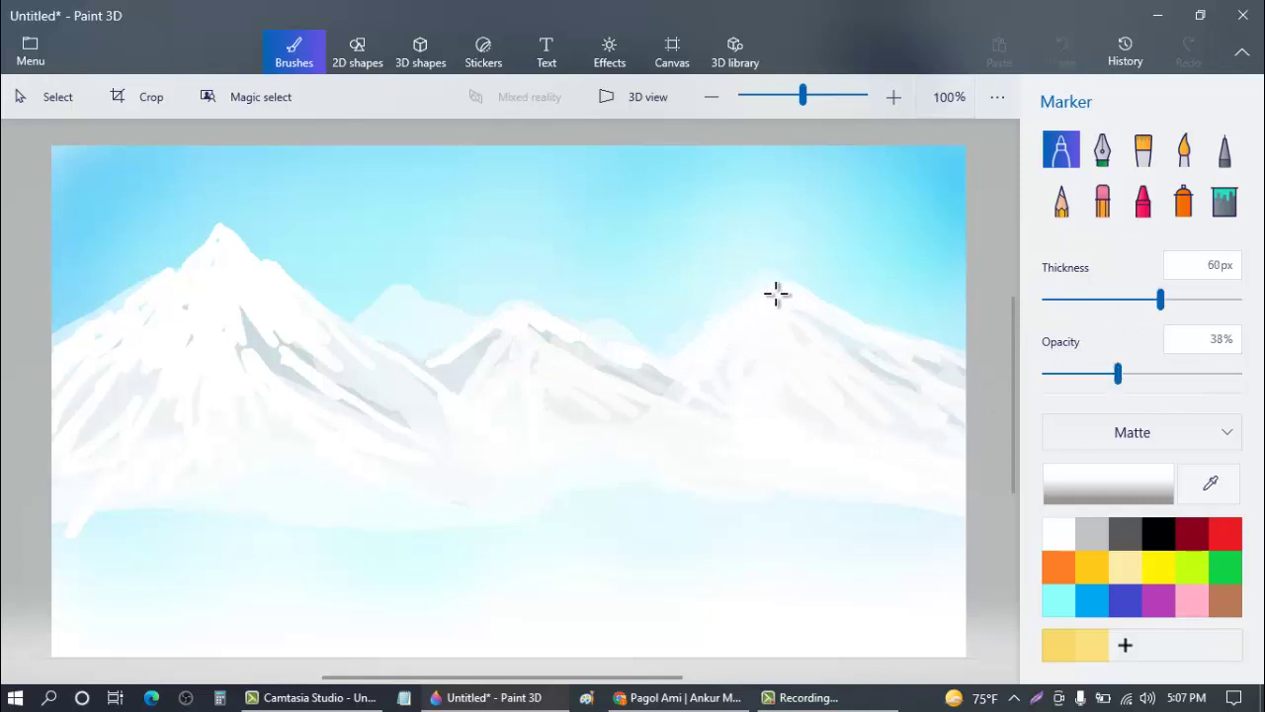
{"action": "left_click_drag", "start_coordinate": [776, 292], "coordinate": [958, 380]}
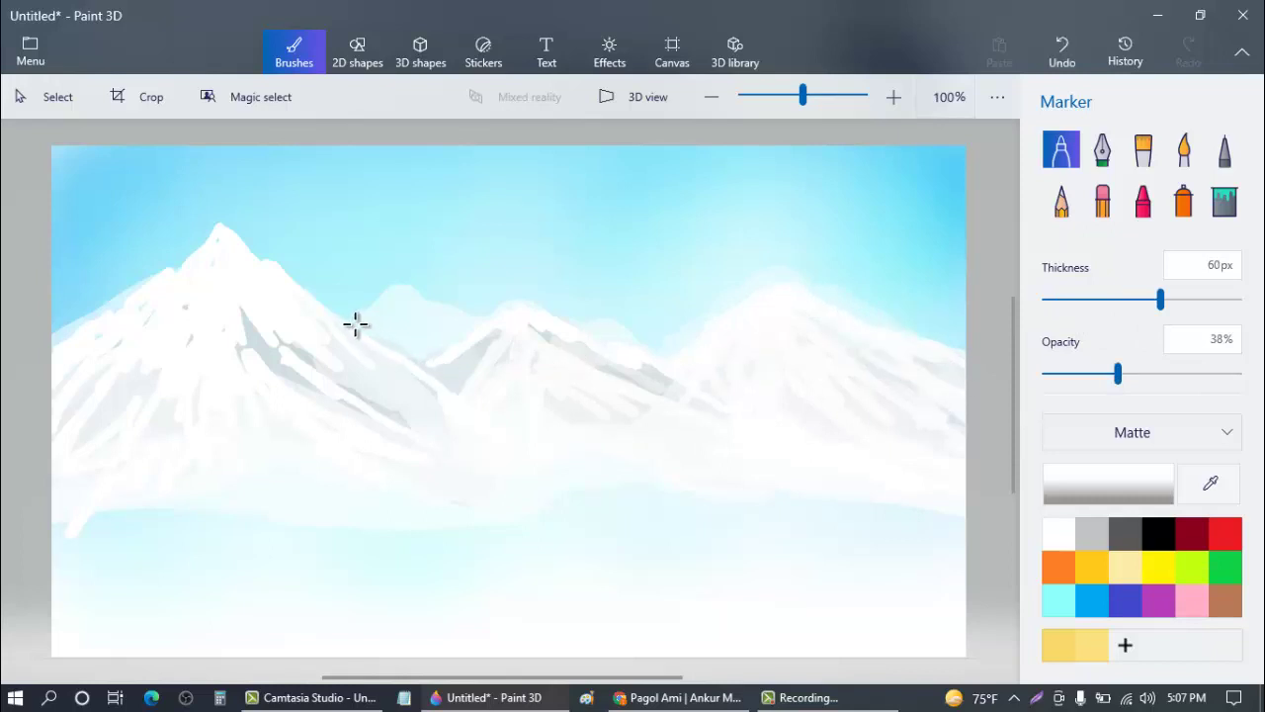
{"action": "mouse_move", "coordinate": [354, 323]}
{"action": "left_mouse_down"}
{"action": "mouse_move", "coordinate": [412, 310]}
{"action": "mouse_move", "coordinate": [520, 373]}
{"action": "left_mouse_up"}
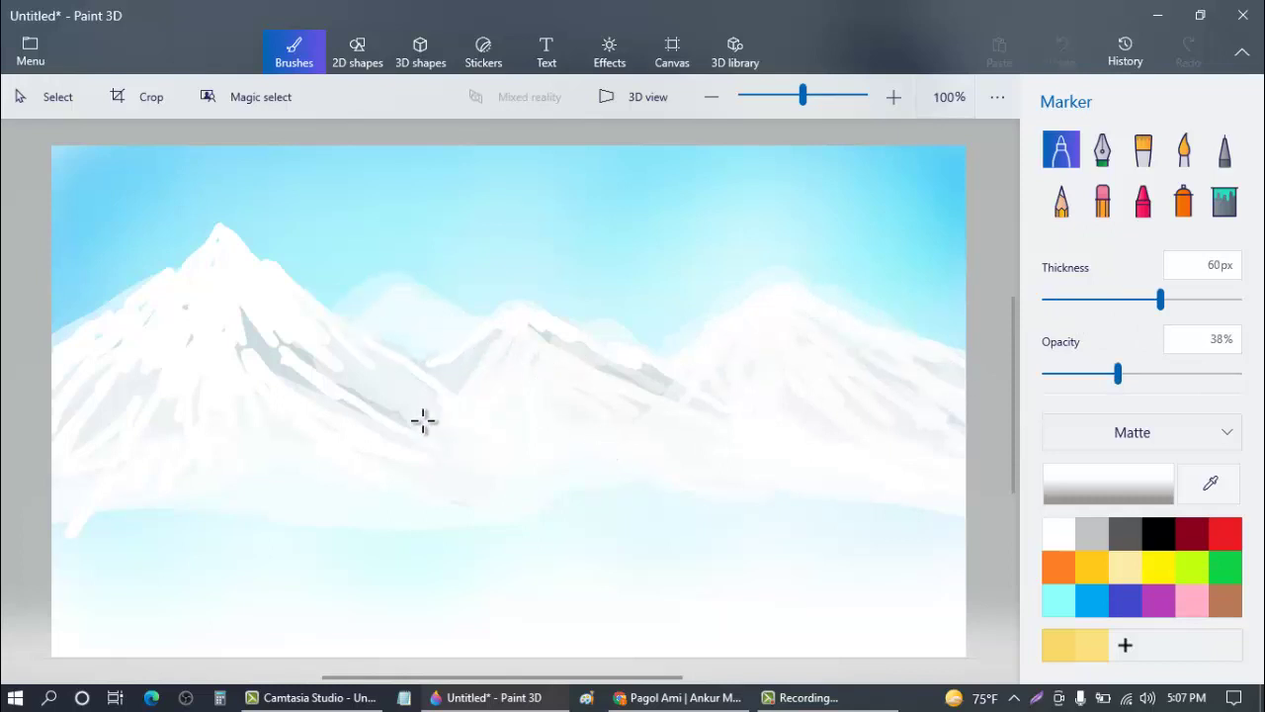
{"action": "mouse_move", "coordinate": [285, 441]}
{"action": "left_mouse_down"}
{"action": "mouse_move", "coordinate": [520, 375]}
{"action": "mouse_move", "coordinate": [593, 333]}
{"action": "mouse_move", "coordinate": [717, 426]}
{"action": "mouse_move", "coordinate": [770, 434]}
{"action": "left_mouse_up"}
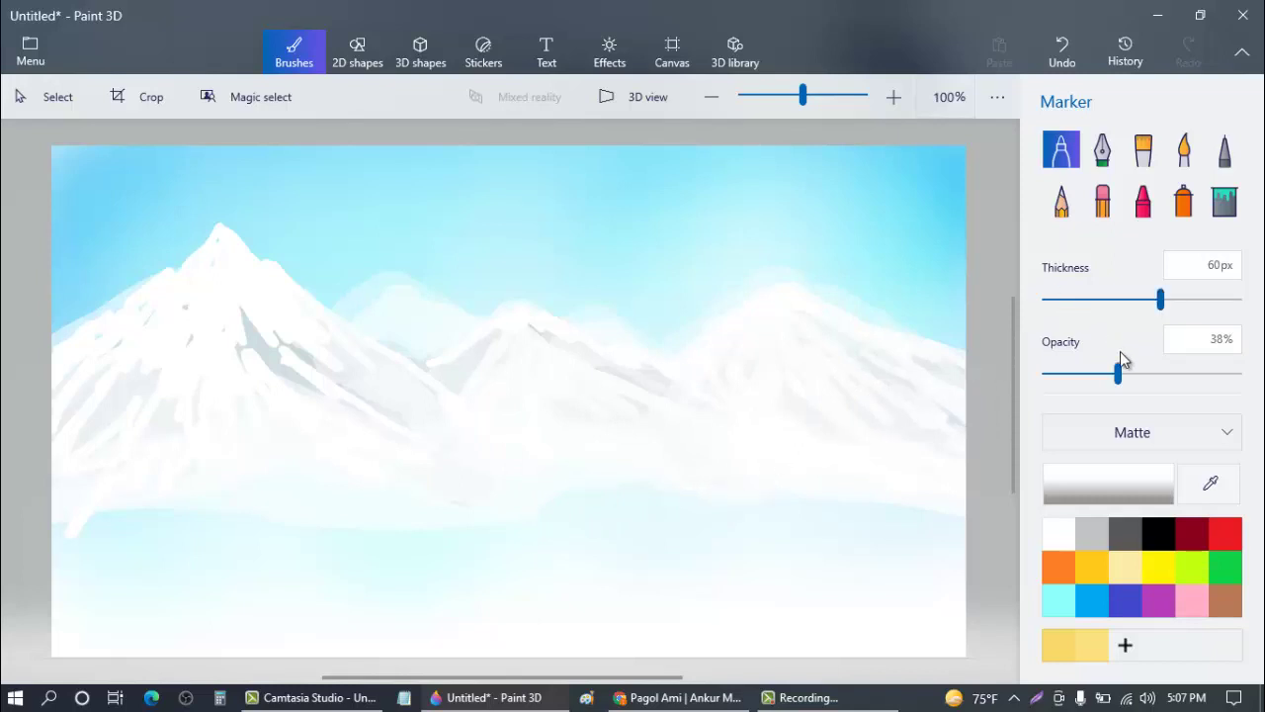
- Set the marker to 25 px thickness and 100% opacity with the pale sand color eddb9b
{"action": "left_click_drag", "start_coordinate": [1118, 373], "coordinate": [1250, 395]}
{"action": "left_click_drag", "start_coordinate": [1160, 298], "coordinate": [1105, 309]}
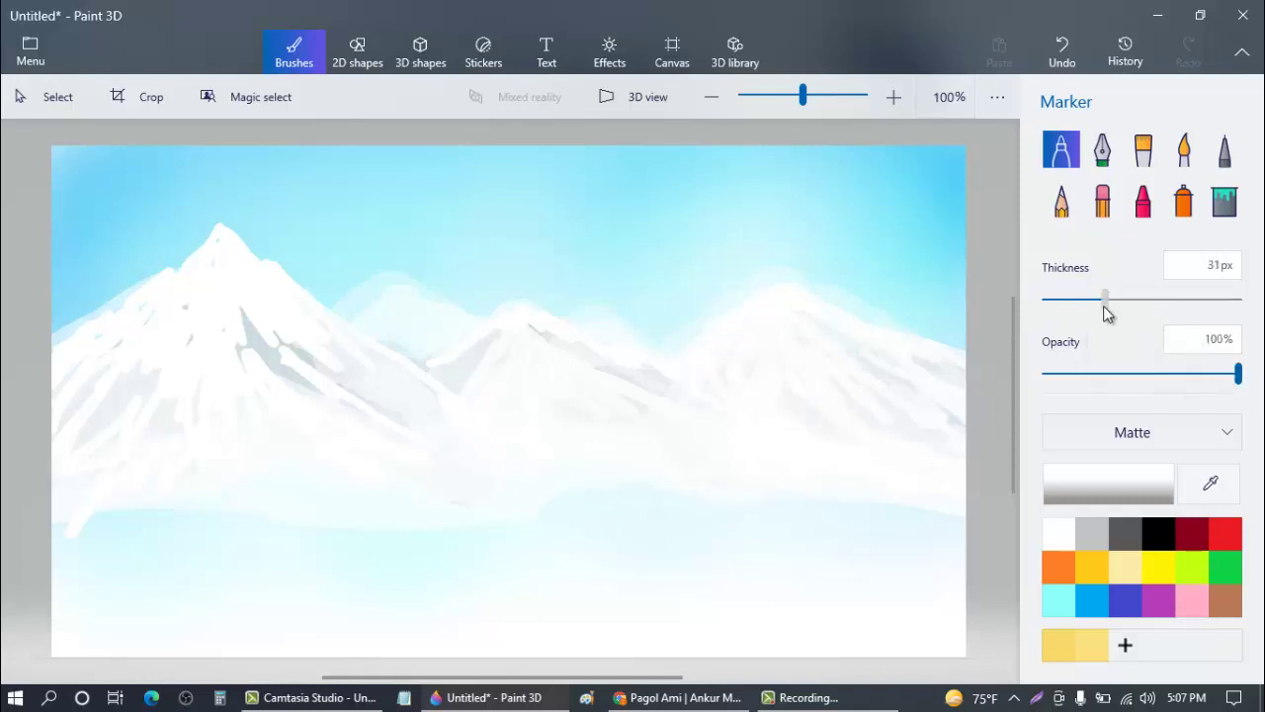
{"action": "left_click", "coordinate": [1107, 484]}
{"action": "left_click", "coordinate": [485, 475]}
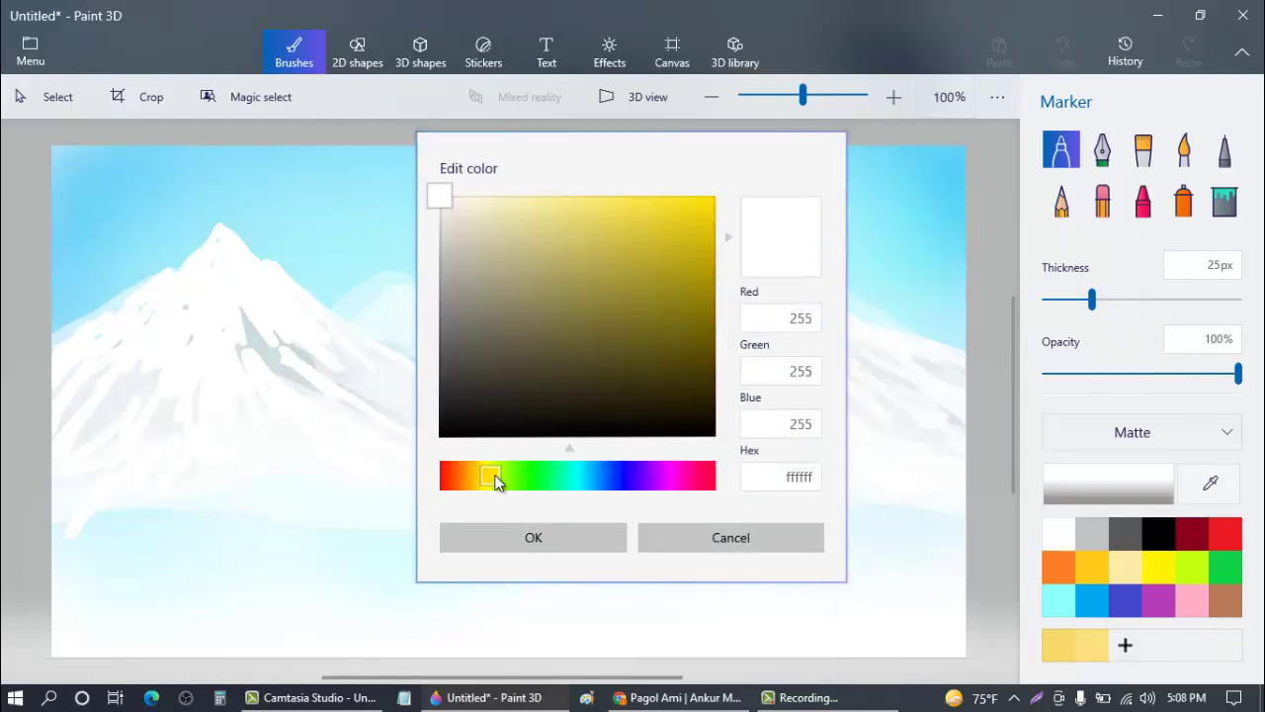
{"action": "left_click", "coordinate": [487, 475]}
{"action": "left_click", "coordinate": [525, 215]}
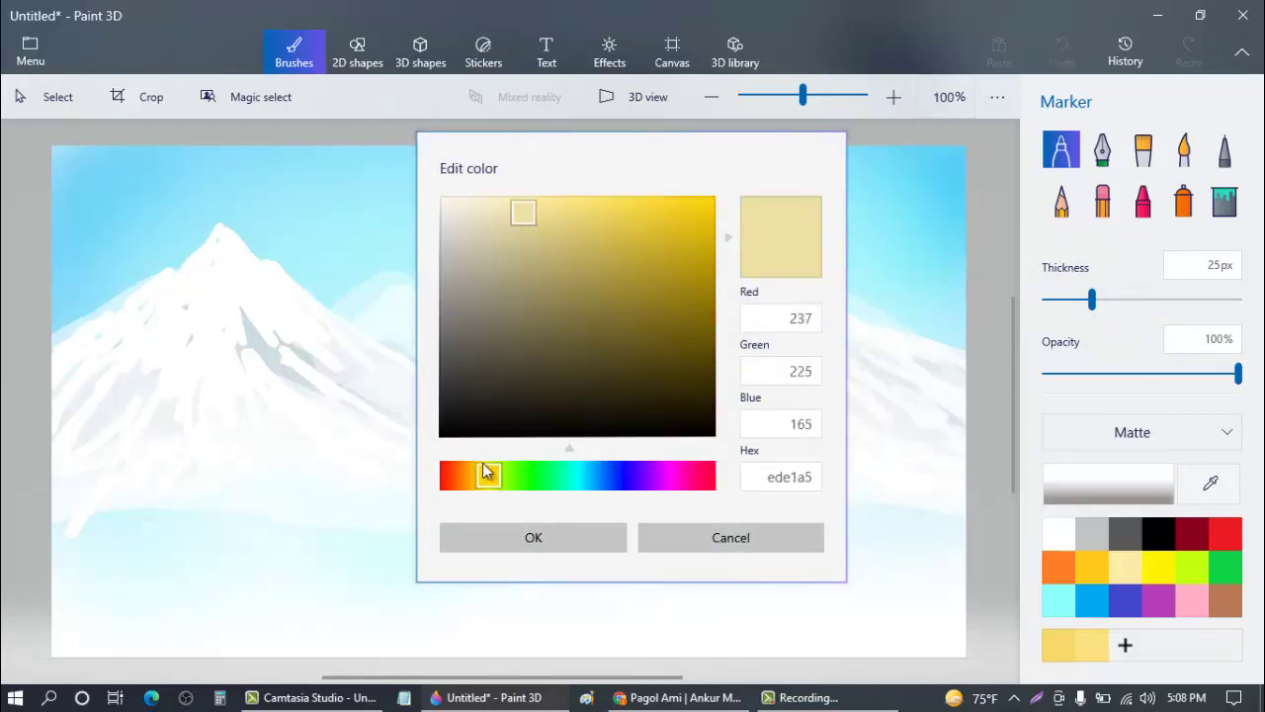
{"action": "mouse_move", "coordinate": [485, 473]}
{"action": "left_mouse_down"}
{"action": "mouse_move", "coordinate": [469, 469]}
{"action": "mouse_move", "coordinate": [486, 476]}
{"action": "left_mouse_up"}
{"action": "left_click", "coordinate": [536, 216]}
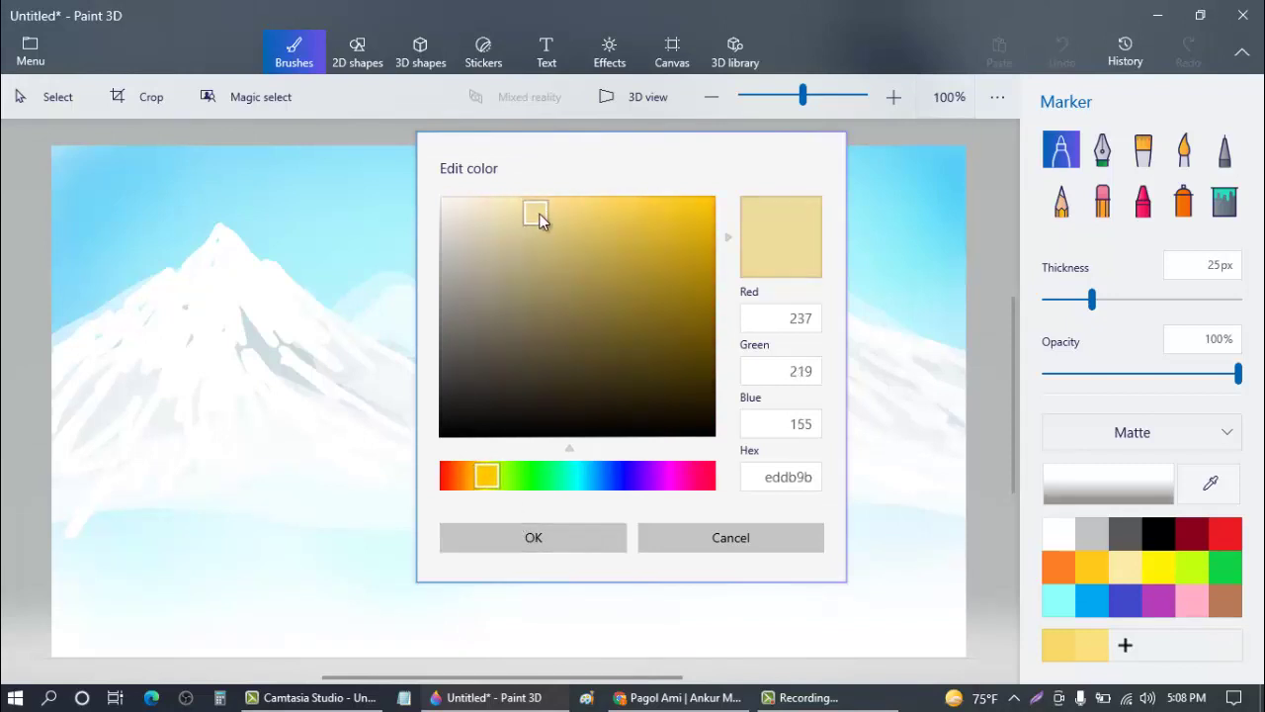
{"action": "left_click", "coordinate": [573, 536]}
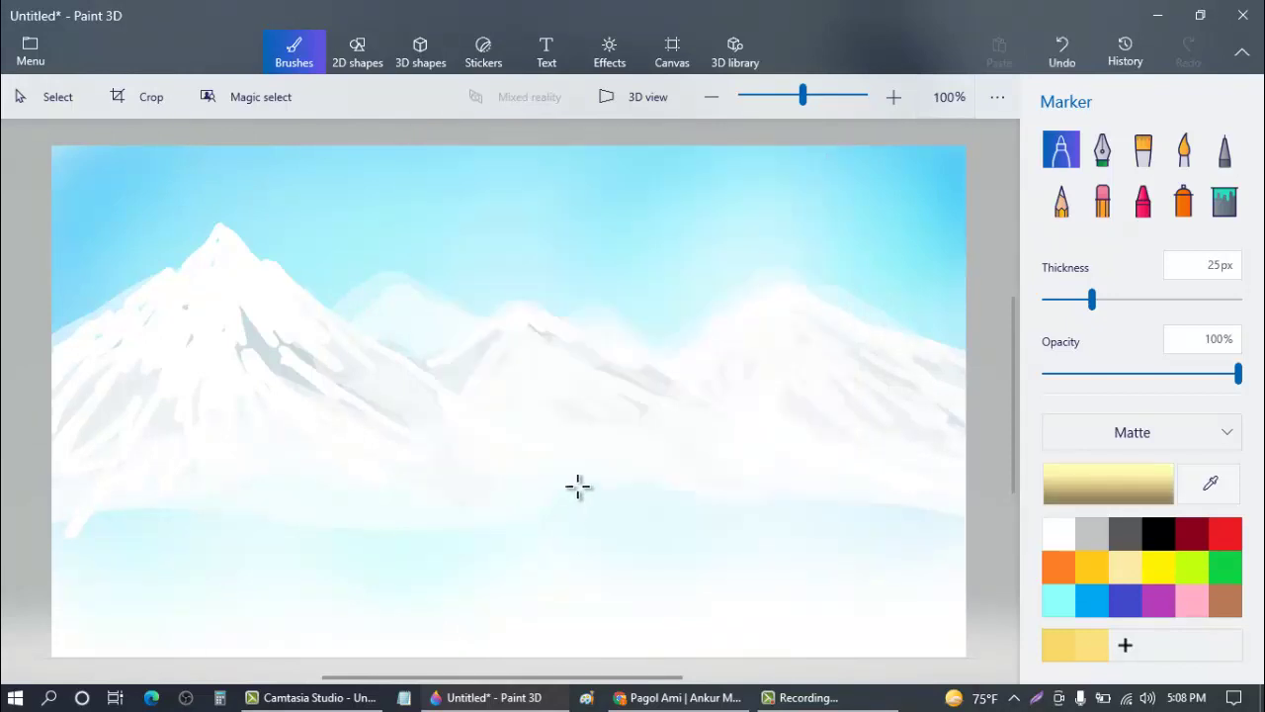
- Paint a winding sand-colored path widening from the mountain base to the canvas's lower edge, refining its edges at 10 px
{"action": "mouse_move", "coordinate": [525, 472]}
{"action": "left_mouse_down"}
{"action": "mouse_move", "coordinate": [461, 511]}
{"action": "mouse_move", "coordinate": [521, 526]}
{"action": "left_mouse_up"}
{"action": "mouse_move", "coordinate": [576, 565]}
{"action": "left_mouse_down"}
{"action": "mouse_move", "coordinate": [422, 625]}
{"action": "mouse_move", "coordinate": [508, 662]}
{"action": "left_mouse_up"}
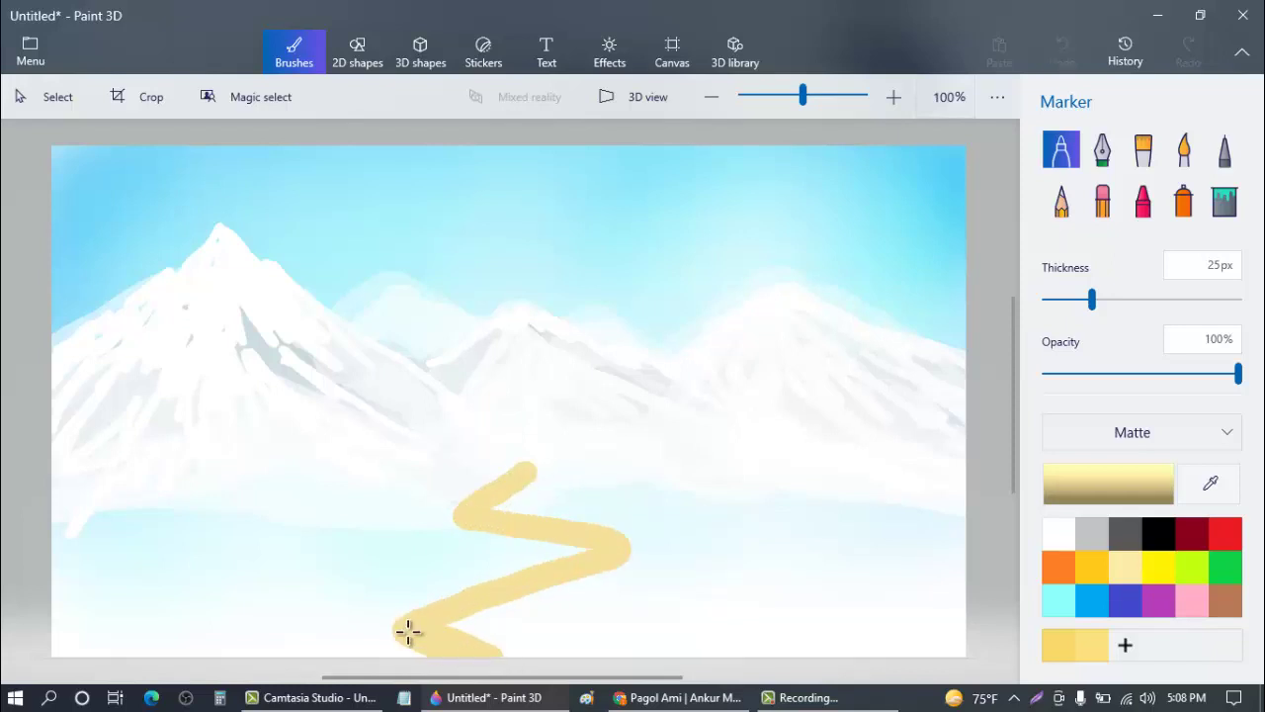
{"action": "mouse_move", "coordinate": [407, 631]}
{"action": "left_mouse_down"}
{"action": "mouse_move", "coordinate": [494, 655]}
{"action": "mouse_move", "coordinate": [494, 643]}
{"action": "mouse_move", "coordinate": [562, 643]}
{"action": "mouse_move", "coordinate": [660, 677]}
{"action": "mouse_move", "coordinate": [517, 633]}
{"action": "mouse_move", "coordinate": [589, 652]}
{"action": "left_mouse_up"}
{"action": "mouse_move", "coordinate": [577, 563]}
{"action": "left_mouse_down"}
{"action": "mouse_move", "coordinate": [613, 561]}
{"action": "mouse_move", "coordinate": [547, 610]}
{"action": "mouse_move", "coordinate": [629, 555]}
{"action": "mouse_move", "coordinate": [515, 611]}
{"action": "mouse_move", "coordinate": [526, 578]}
{"action": "mouse_move", "coordinate": [618, 549]}
{"action": "mouse_move", "coordinate": [513, 527]}
{"action": "mouse_move", "coordinate": [635, 550]}
{"action": "mouse_move", "coordinate": [512, 523]}
{"action": "mouse_move", "coordinate": [642, 555]}
{"action": "left_mouse_up"}
{"action": "mouse_move", "coordinate": [525, 620]}
{"action": "left_mouse_down"}
{"action": "mouse_move", "coordinate": [654, 554]}
{"action": "mouse_move", "coordinate": [668, 567]}
{"action": "mouse_move", "coordinate": [654, 642]}
{"action": "mouse_move", "coordinate": [749, 678]}
{"action": "mouse_move", "coordinate": [597, 635]}
{"action": "mouse_move", "coordinate": [840, 655]}
{"action": "left_mouse_up"}
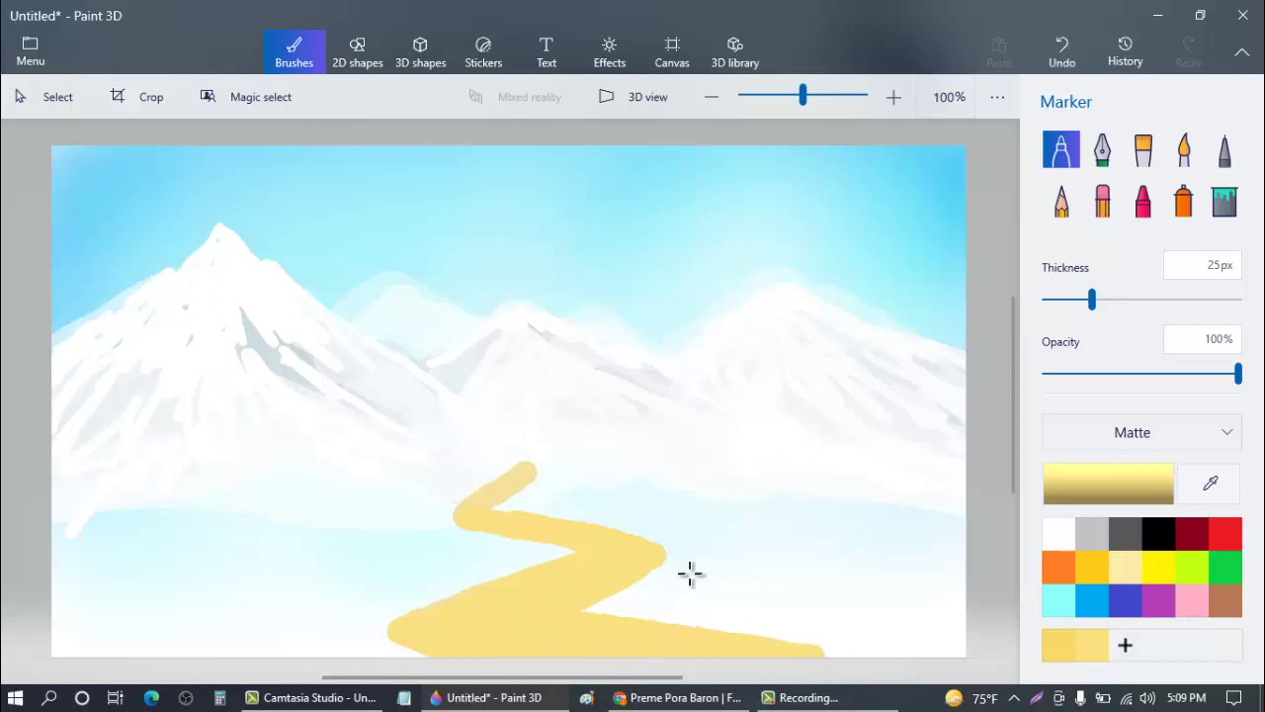
{"action": "left_click_drag", "start_coordinate": [1087, 299], "coordinate": [1063, 300]}
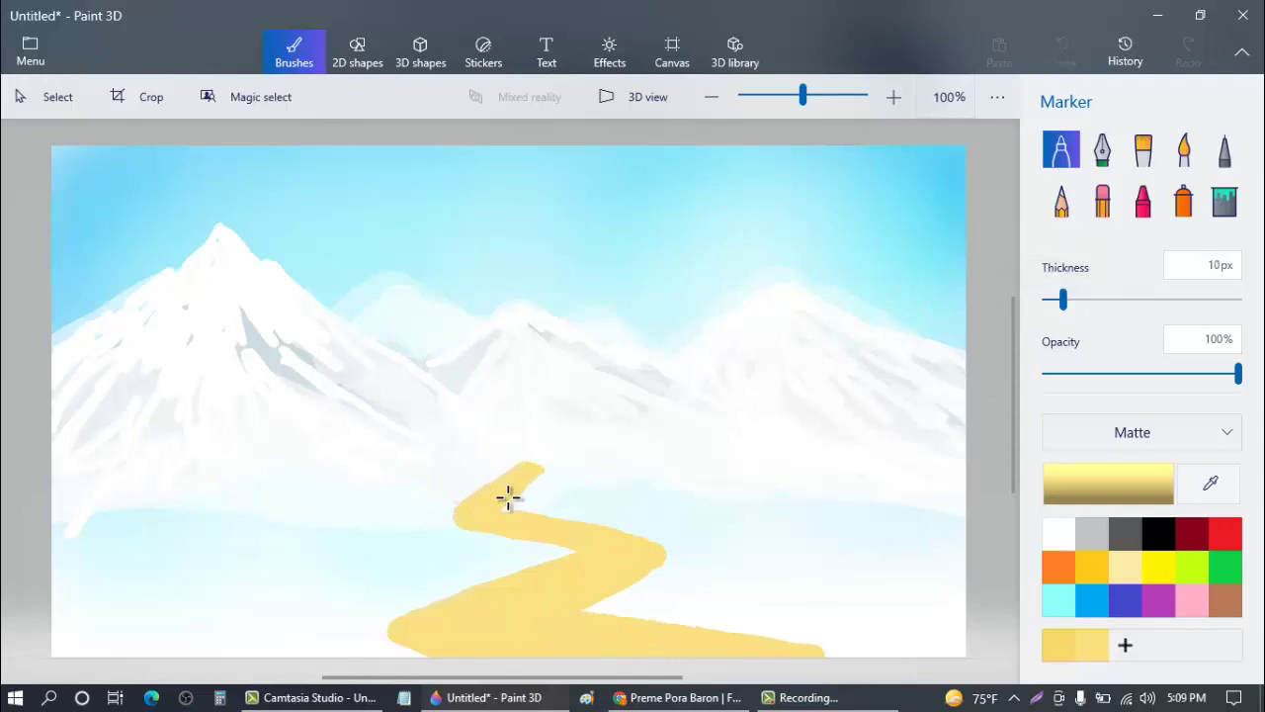
{"action": "mouse_move", "coordinate": [508, 497]}
{"action": "left_mouse_down"}
{"action": "mouse_move", "coordinate": [497, 511]}
{"action": "mouse_move", "coordinate": [610, 527]}
{"action": "mouse_move", "coordinate": [468, 511]}
{"action": "mouse_move", "coordinate": [614, 560]}
{"action": "left_mouse_up"}
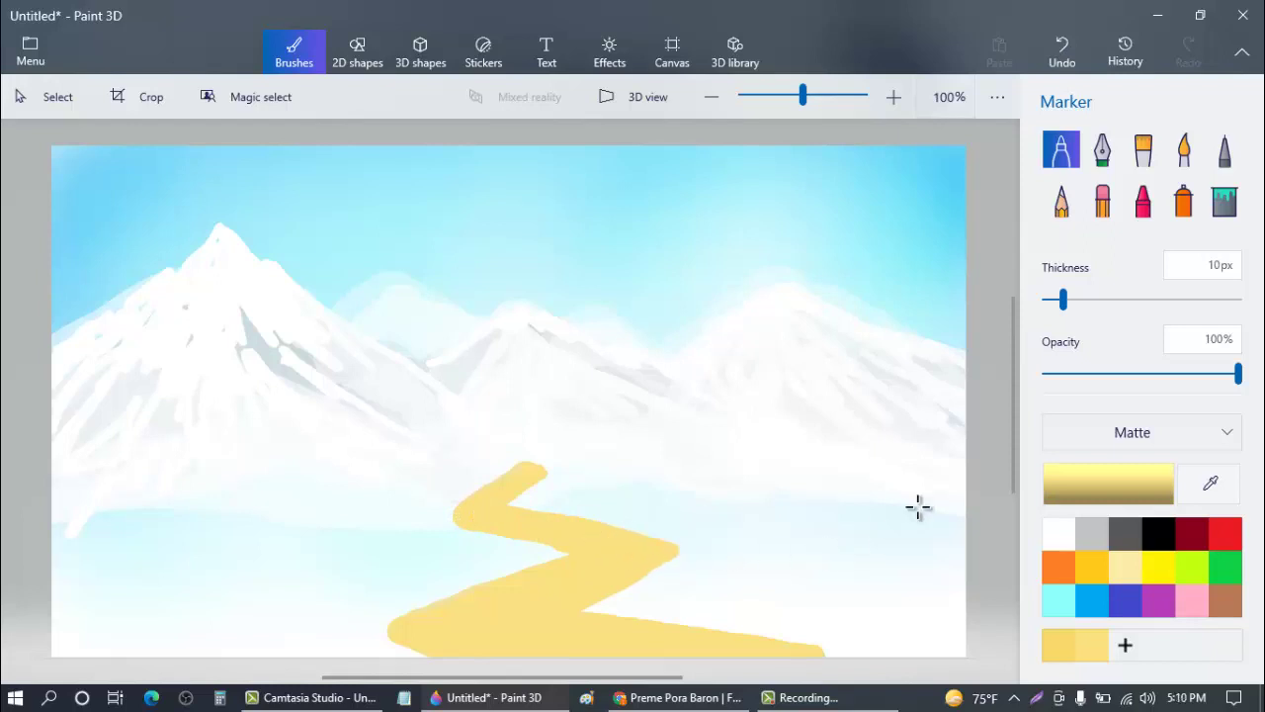
- Change the marker color to a bright, slightly yellowish grass green
{"action": "left_click", "coordinate": [1117, 483]}
{"action": "left_click", "coordinate": [539, 476]}
{"action": "left_click", "coordinate": [676, 254]}
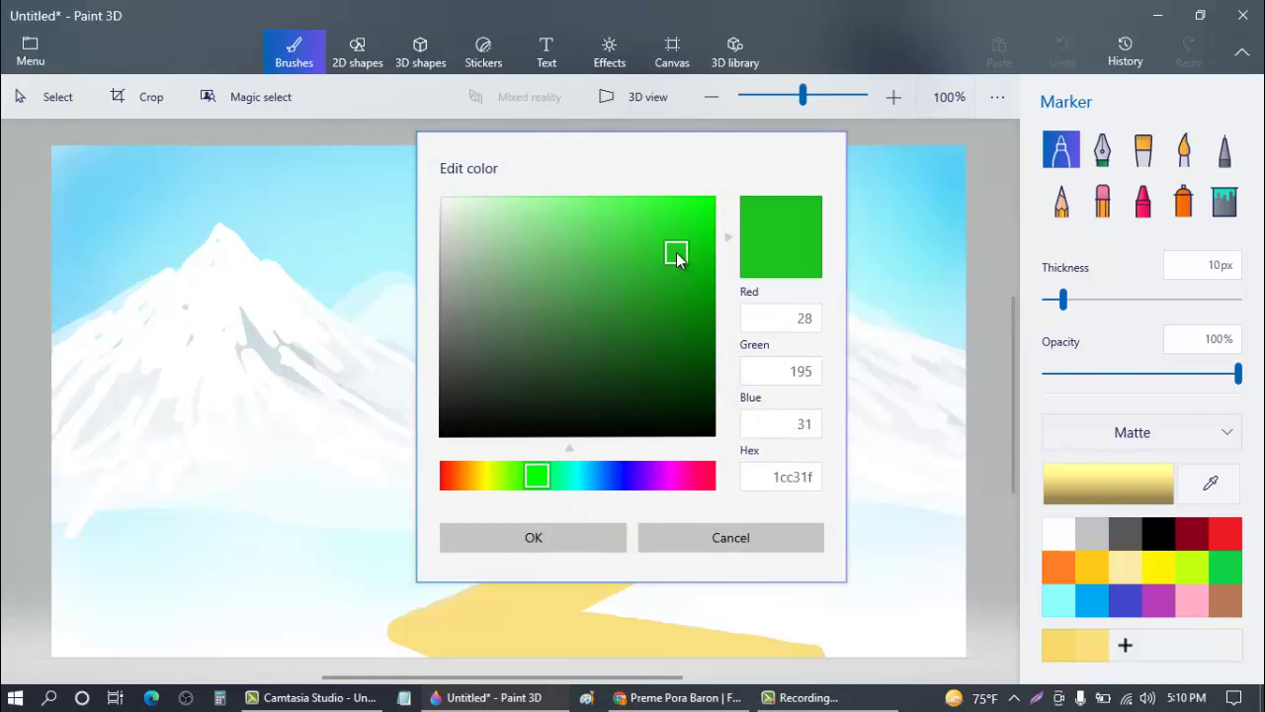
{"action": "mouse_move", "coordinate": [676, 254]}
{"action": "left_mouse_down"}
{"action": "mouse_move", "coordinate": [680, 265]}
{"action": "mouse_move", "coordinate": [658, 240]}
{"action": "mouse_move", "coordinate": [673, 245]}
{"action": "left_mouse_up"}
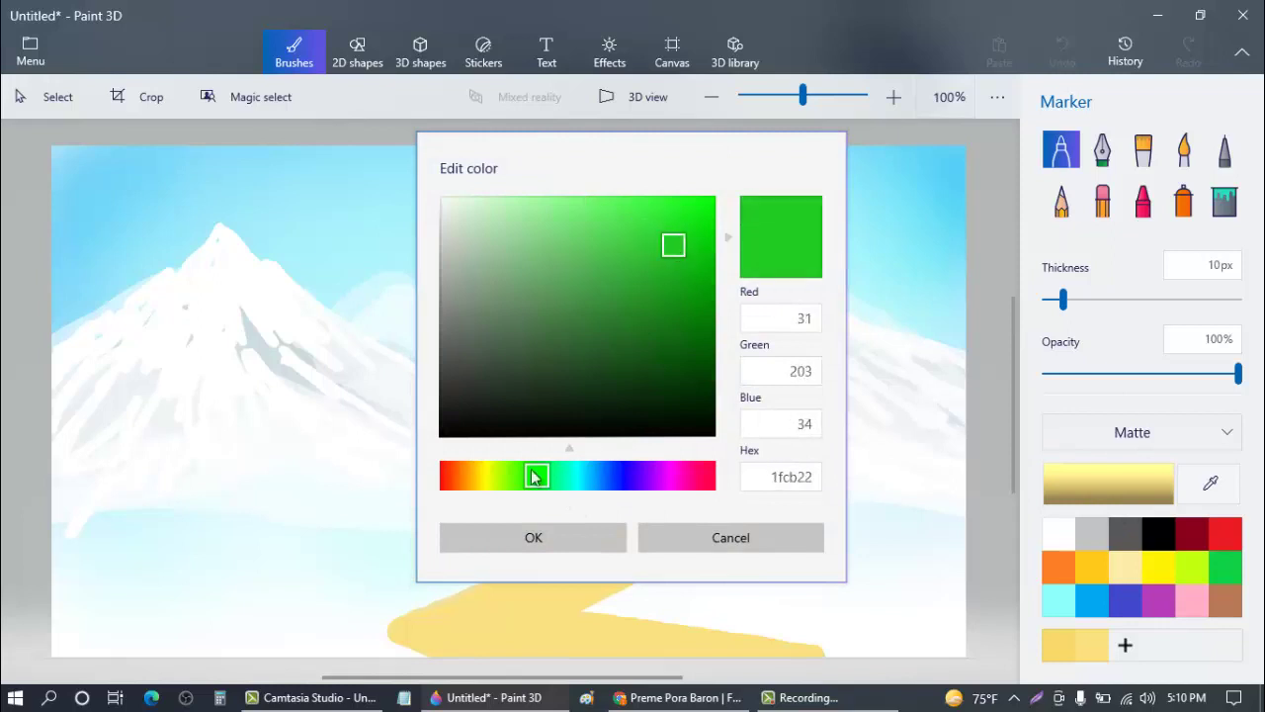
{"action": "left_click_drag", "start_coordinate": [535, 477], "coordinate": [520, 475]}
{"action": "left_click", "coordinate": [539, 538]}
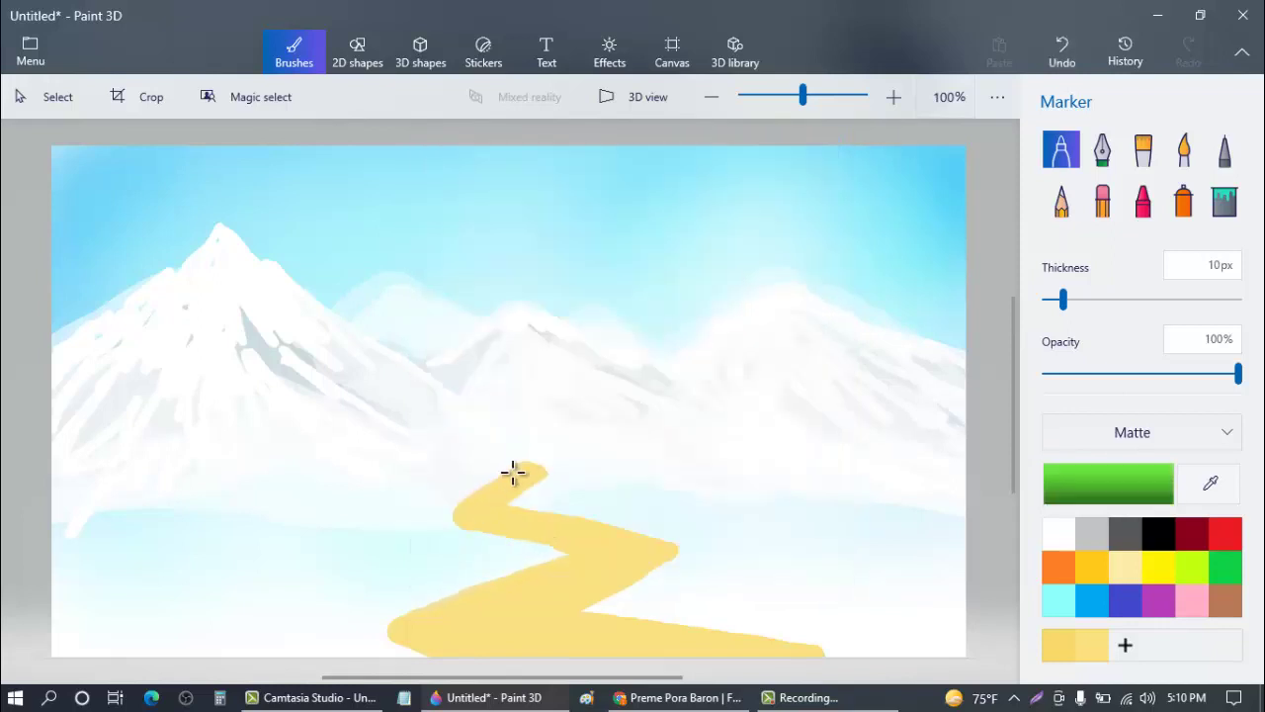
- Outline and fill the meadows on both sides of the path with solid green at 10 px
{"action": "mouse_move", "coordinate": [469, 479]}
{"action": "left_mouse_down"}
{"action": "mouse_move", "coordinate": [293, 513]}
{"action": "mouse_move", "coordinate": [45, 522]}
{"action": "mouse_move", "coordinate": [107, 534]}
{"action": "mouse_move", "coordinate": [94, 529]}
{"action": "mouse_move", "coordinate": [147, 516]}
{"action": "mouse_move", "coordinate": [151, 529]}
{"action": "mouse_move", "coordinate": [222, 526]}
{"action": "mouse_move", "coordinate": [395, 503]}
{"action": "left_mouse_up"}
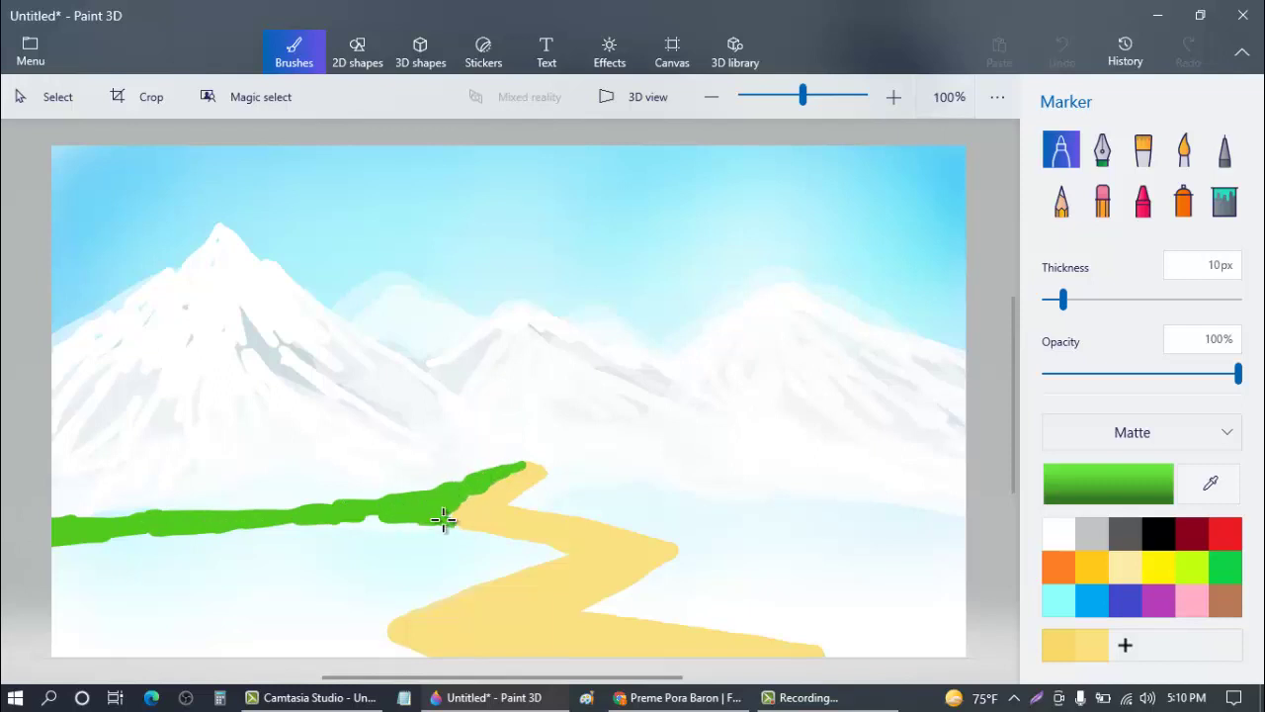
{"action": "mouse_move", "coordinate": [452, 511]}
{"action": "left_mouse_down"}
{"action": "mouse_move", "coordinate": [101, 554]}
{"action": "mouse_move", "coordinate": [5, 612]}
{"action": "mouse_move", "coordinate": [353, 561]}
{"action": "mouse_move", "coordinate": [415, 545]}
{"action": "mouse_move", "coordinate": [438, 520]}
{"action": "mouse_move", "coordinate": [547, 542]}
{"action": "mouse_move", "coordinate": [480, 568]}
{"action": "mouse_move", "coordinate": [503, 550]}
{"action": "mouse_move", "coordinate": [470, 541]}
{"action": "mouse_move", "coordinate": [557, 552]}
{"action": "mouse_move", "coordinate": [443, 604]}
{"action": "mouse_move", "coordinate": [513, 566]}
{"action": "mouse_move", "coordinate": [382, 587]}
{"action": "mouse_move", "coordinate": [432, 594]}
{"action": "mouse_move", "coordinate": [258, 661]}
{"action": "mouse_move", "coordinate": [297, 612]}
{"action": "mouse_move", "coordinate": [4, 666]}
{"action": "mouse_move", "coordinate": [156, 640]}
{"action": "mouse_move", "coordinate": [214, 662]}
{"action": "mouse_move", "coordinate": [345, 640]}
{"action": "mouse_move", "coordinate": [441, 668]}
{"action": "mouse_move", "coordinate": [328, 611]}
{"action": "mouse_move", "coordinate": [370, 571]}
{"action": "mouse_move", "coordinate": [356, 606]}
{"action": "mouse_move", "coordinate": [260, 605]}
{"action": "mouse_move", "coordinate": [110, 540]}
{"action": "mouse_move", "coordinate": [122, 619]}
{"action": "left_mouse_up"}
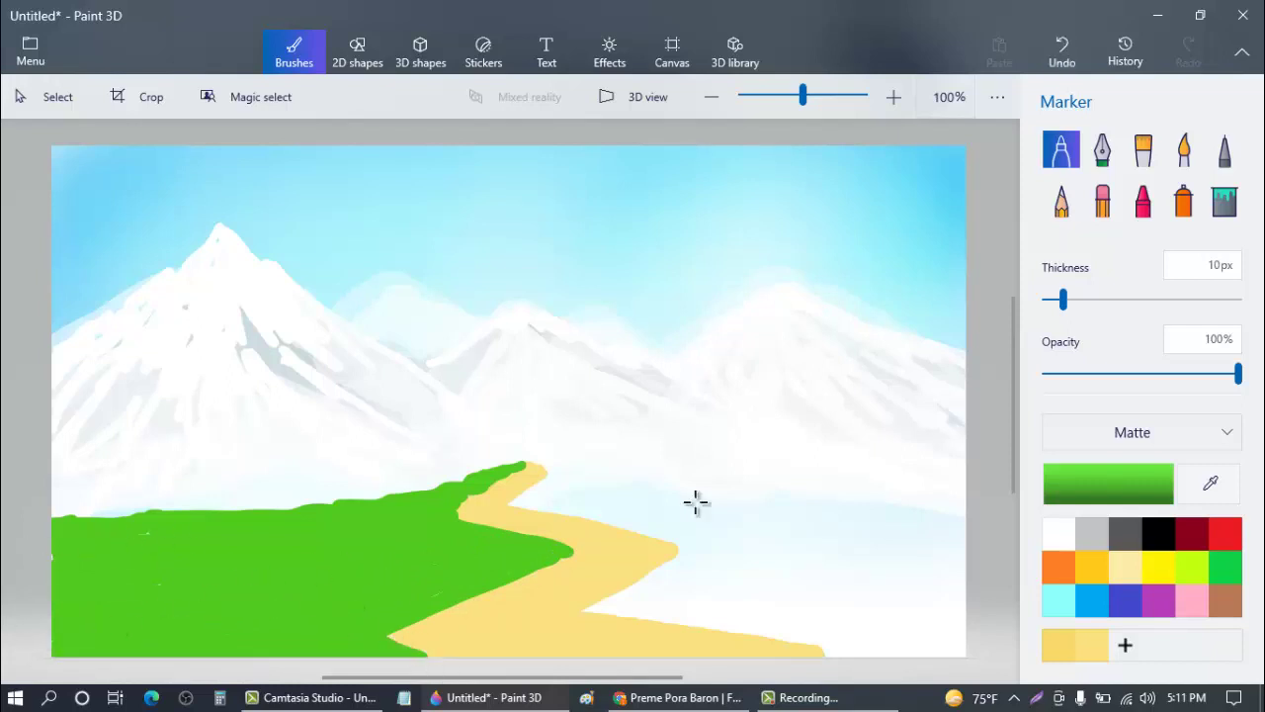
{"action": "left_click_drag", "start_coordinate": [522, 467], "coordinate": [1042, 520]}
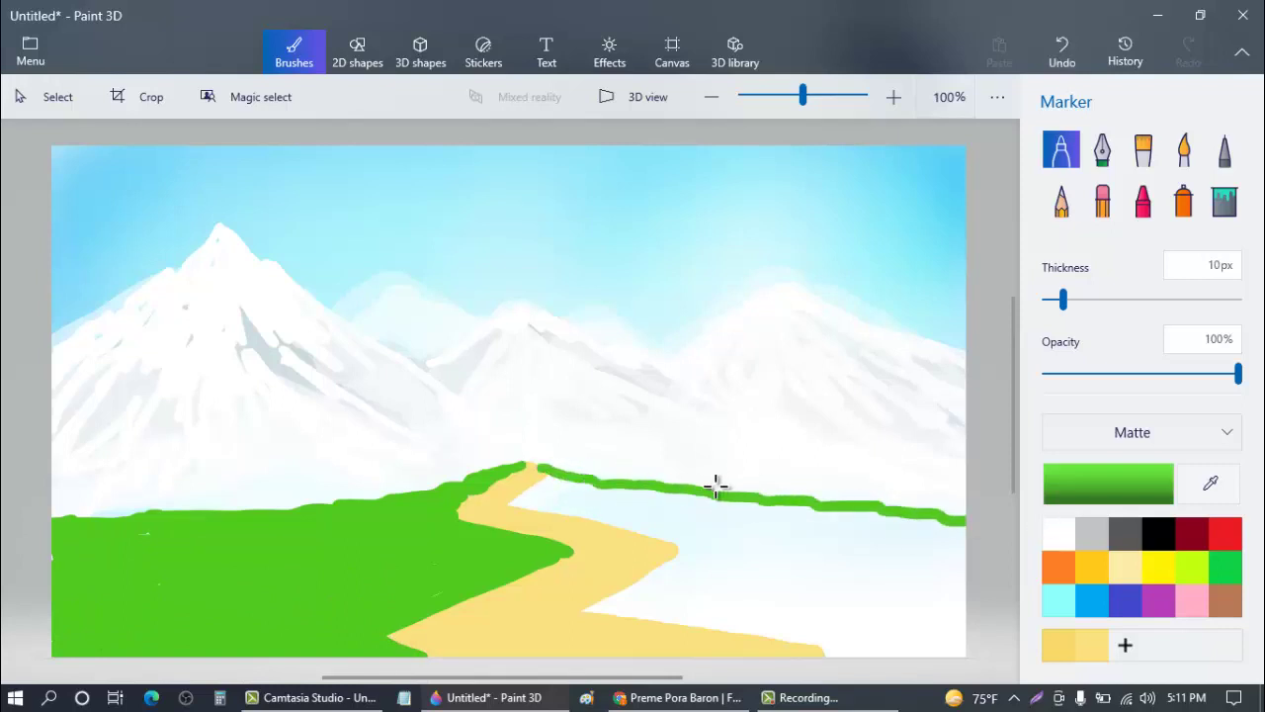
{"action": "mouse_move", "coordinate": [534, 481]}
{"action": "left_mouse_down"}
{"action": "mouse_move", "coordinate": [579, 511]}
{"action": "mouse_move", "coordinate": [599, 599]}
{"action": "mouse_move", "coordinate": [877, 652]}
{"action": "mouse_move", "coordinate": [822, 630]}
{"action": "mouse_move", "coordinate": [892, 593]}
{"action": "mouse_move", "coordinate": [999, 596]}
{"action": "mouse_move", "coordinate": [815, 564]}
{"action": "mouse_move", "coordinate": [949, 560]}
{"action": "mouse_move", "coordinate": [609, 505]}
{"action": "mouse_move", "coordinate": [805, 511]}
{"action": "mouse_move", "coordinate": [740, 551]}
{"action": "mouse_move", "coordinate": [716, 589]}
{"action": "mouse_move", "coordinate": [686, 579]}
{"action": "mouse_move", "coordinate": [681, 607]}
{"action": "mouse_move", "coordinate": [740, 602]}
{"action": "mouse_move", "coordinate": [531, 501]}
{"action": "mouse_move", "coordinate": [593, 509]}
{"action": "left_mouse_up"}
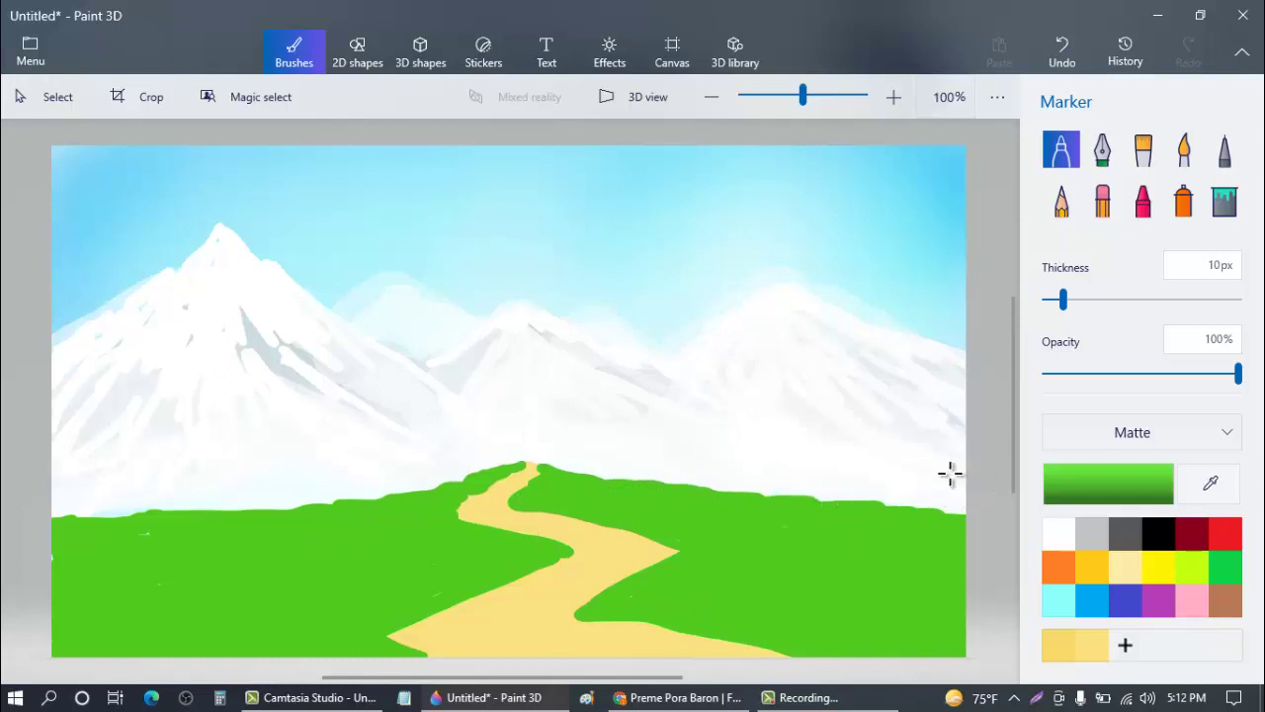
- Paint lighter green (65e131) patches and a raised far-right hill across the meadows on both sides of the path
{"action": "left_click", "coordinate": [1063, 500]}
{"action": "left_click_drag", "start_coordinate": [672, 246], "coordinate": [655, 220]}
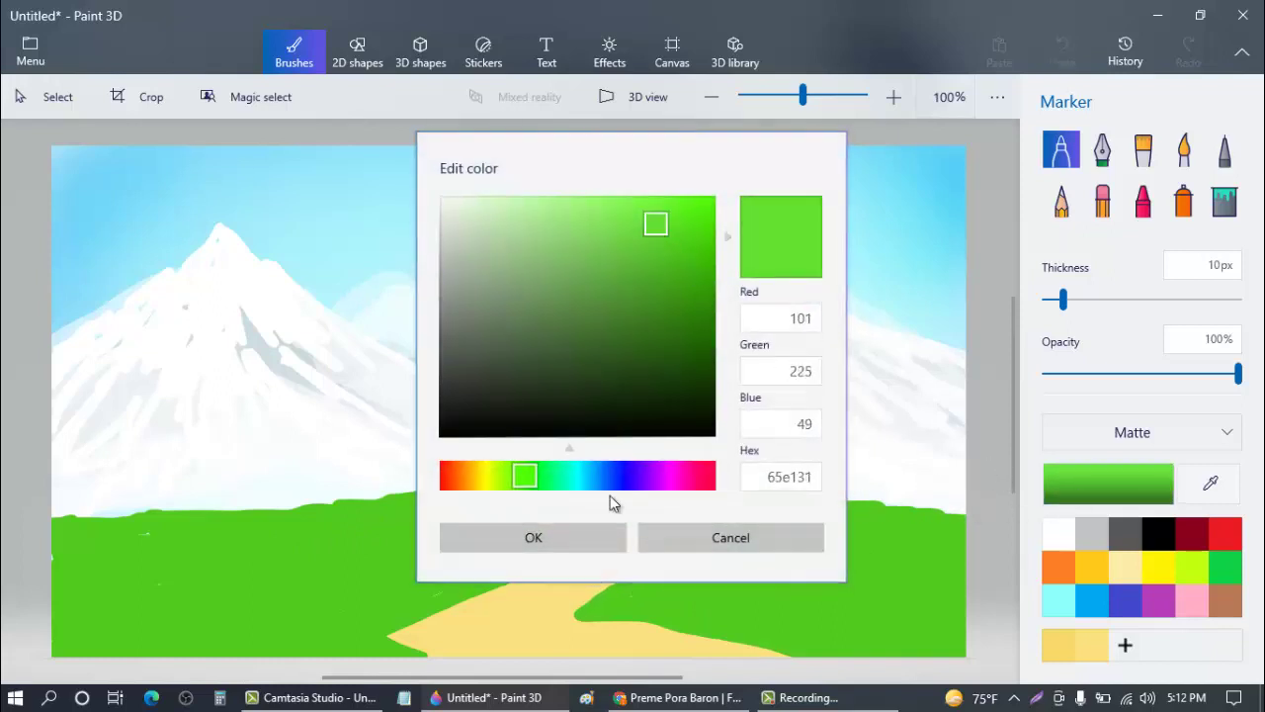
{"action": "left_click", "coordinate": [494, 536]}
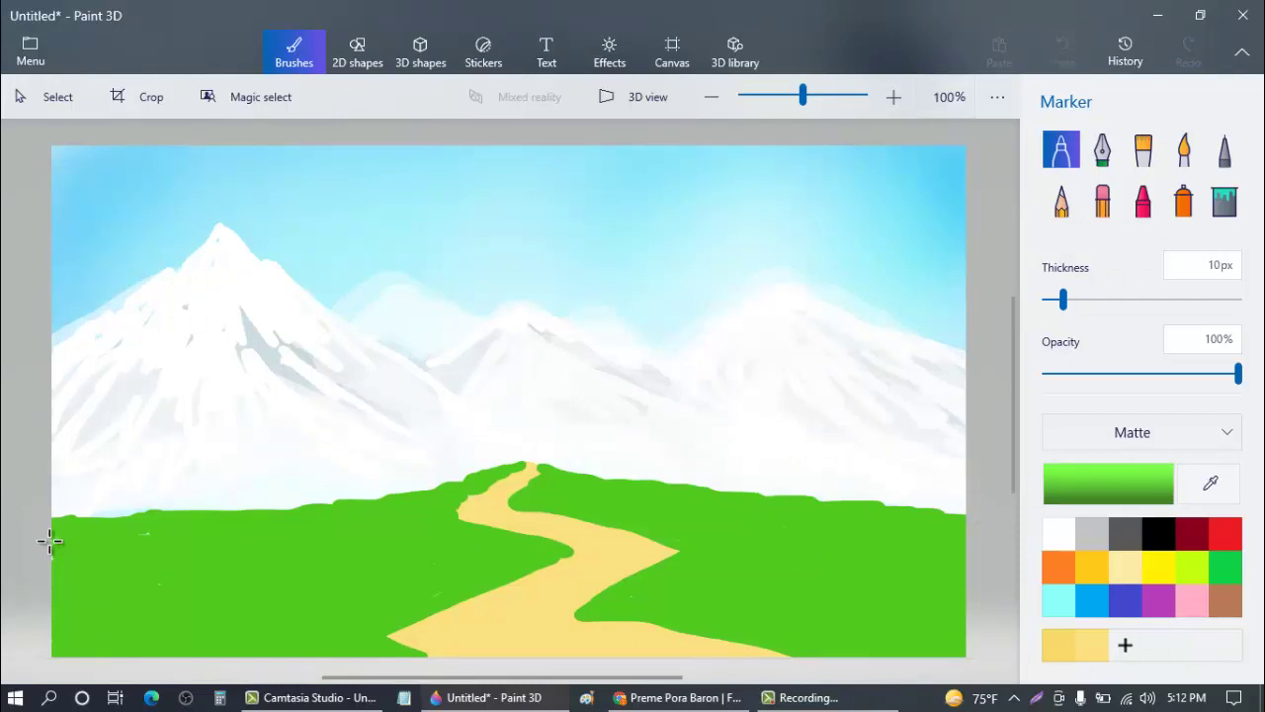
{"action": "mouse_move", "coordinate": [42, 527]}
{"action": "left_mouse_down"}
{"action": "mouse_move", "coordinate": [137, 552]}
{"action": "mouse_move", "coordinate": [115, 544]}
{"action": "mouse_move", "coordinate": [322, 570]}
{"action": "mouse_move", "coordinate": [192, 577]}
{"action": "mouse_move", "coordinate": [110, 568]}
{"action": "mouse_move", "coordinate": [88, 547]}
{"action": "mouse_move", "coordinate": [30, 580]}
{"action": "mouse_move", "coordinate": [60, 579]}
{"action": "left_mouse_up"}
{"action": "mouse_move", "coordinate": [652, 513]}
{"action": "left_mouse_down"}
{"action": "mouse_move", "coordinate": [778, 493]}
{"action": "mouse_move", "coordinate": [789, 505]}
{"action": "mouse_move", "coordinate": [891, 475]}
{"action": "mouse_move", "coordinate": [996, 490]}
{"action": "mouse_move", "coordinate": [869, 502]}
{"action": "mouse_move", "coordinate": [946, 477]}
{"action": "mouse_move", "coordinate": [977, 489]}
{"action": "mouse_move", "coordinate": [785, 514]}
{"action": "left_mouse_up"}
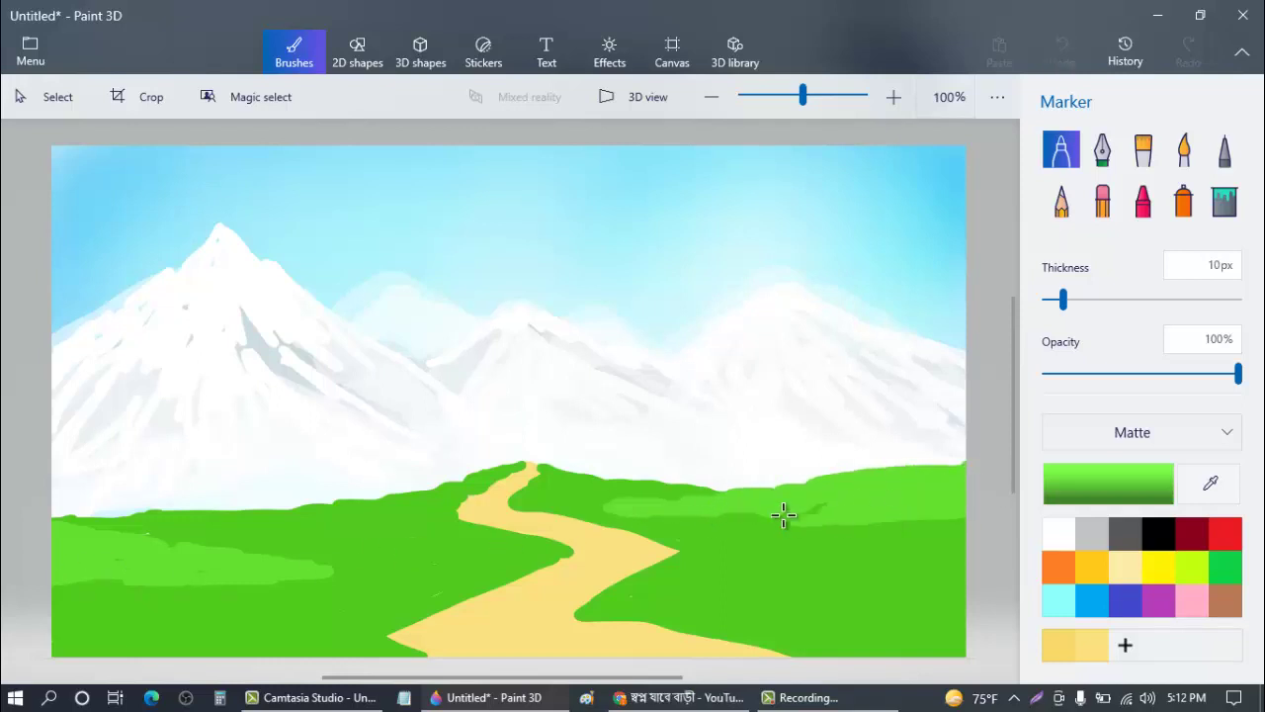
{"action": "mouse_move", "coordinate": [692, 516]}
{"action": "left_mouse_down"}
{"action": "mouse_move", "coordinate": [987, 575]}
{"action": "mouse_move", "coordinate": [934, 583]}
{"action": "left_mouse_up"}
{"action": "left_click_drag", "start_coordinate": [425, 526], "coordinate": [186, 525]}
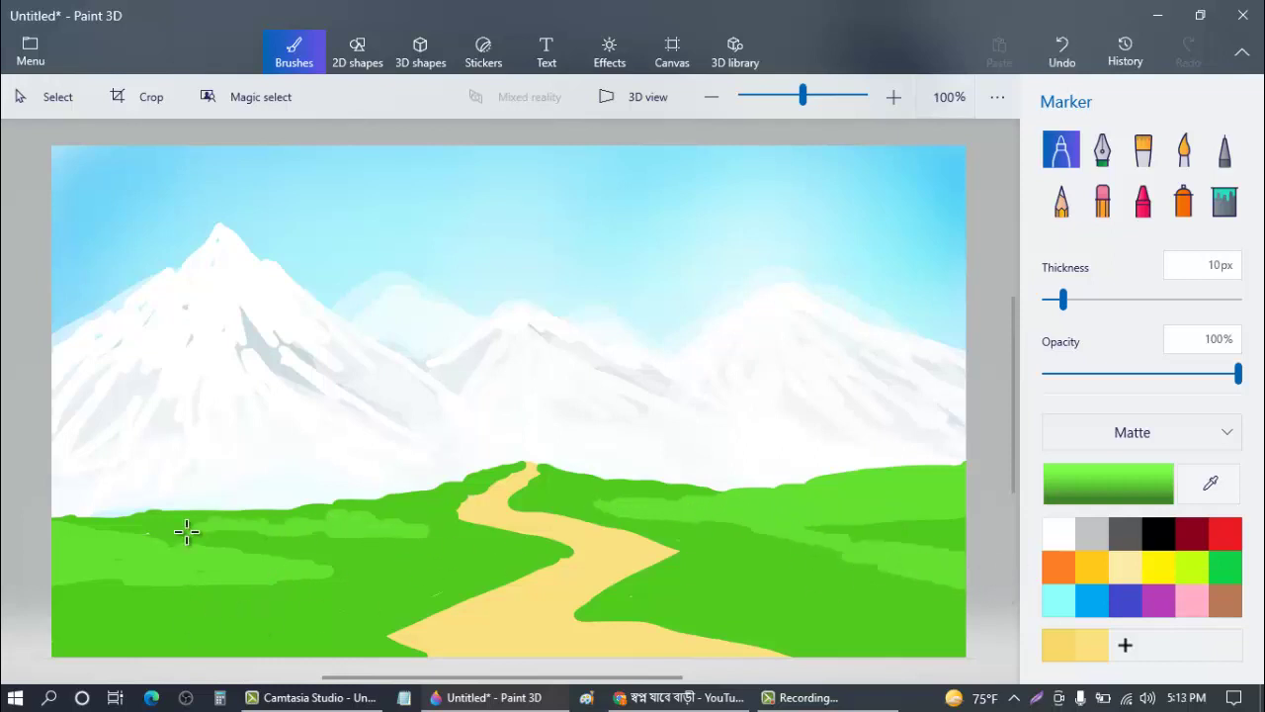
{"action": "mouse_move", "coordinate": [360, 521]}
{"action": "left_mouse_down"}
{"action": "mouse_move", "coordinate": [458, 528]}
{"action": "mouse_move", "coordinate": [565, 559]}
{"action": "left_mouse_up"}
{"action": "mouse_move", "coordinate": [727, 559]}
{"action": "left_mouse_down"}
{"action": "mouse_move", "coordinate": [763, 590]}
{"action": "mouse_move", "coordinate": [962, 640]}
{"action": "mouse_move", "coordinate": [774, 598]}
{"action": "mouse_move", "coordinate": [717, 568]}
{"action": "mouse_move", "coordinate": [792, 610]}
{"action": "mouse_move", "coordinate": [944, 640]}
{"action": "mouse_move", "coordinate": [765, 608]}
{"action": "left_mouse_up"}
{"action": "mouse_move", "coordinate": [387, 597]}
{"action": "left_mouse_down"}
{"action": "mouse_move", "coordinate": [416, 575]}
{"action": "mouse_move", "coordinate": [393, 593]}
{"action": "mouse_move", "coordinate": [256, 625]}
{"action": "mouse_move", "coordinate": [101, 626]}
{"action": "mouse_move", "coordinate": [302, 604]}
{"action": "mouse_move", "coordinate": [248, 624]}
{"action": "mouse_move", "coordinate": [427, 571]}
{"action": "mouse_move", "coordinate": [358, 552]}
{"action": "mouse_move", "coordinate": [488, 578]}
{"action": "left_mouse_up"}
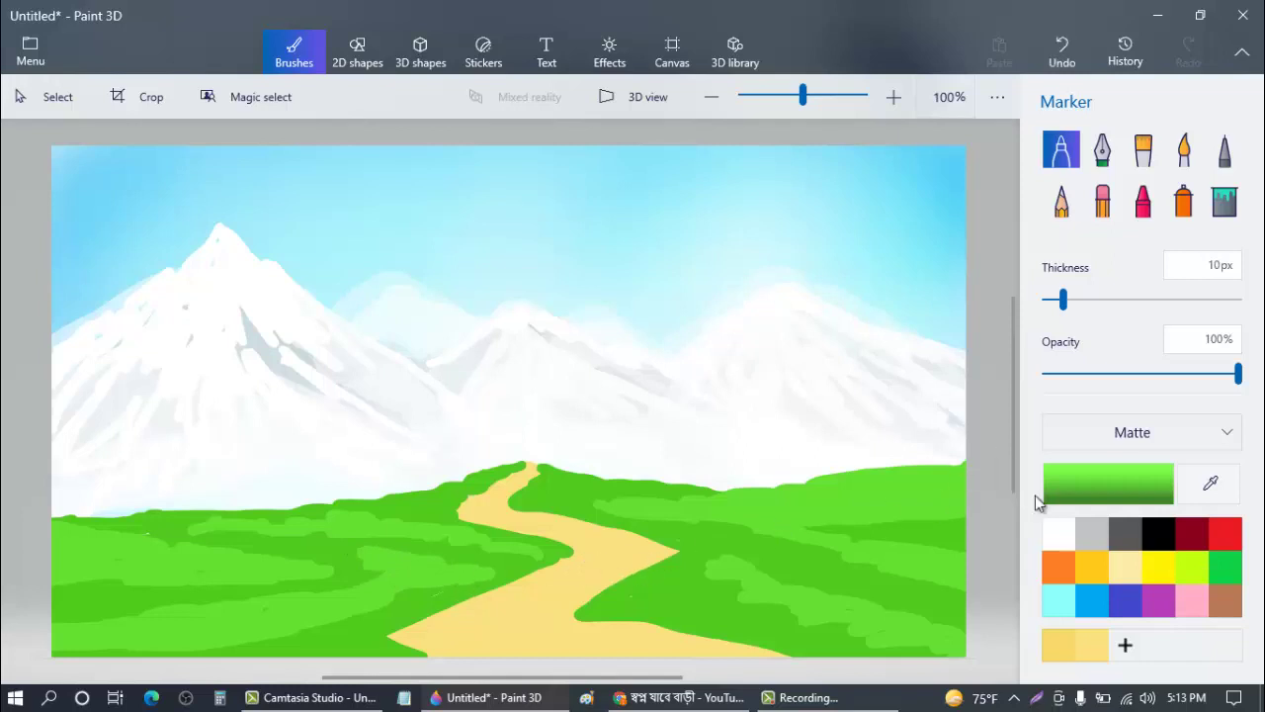
- Paint darker green (43af15) shading bands across the meadow left of the path and along its far edge
{"action": "left_click", "coordinate": [1075, 484]}
{"action": "mouse_move", "coordinate": [656, 221]}
{"action": "left_mouse_down"}
{"action": "mouse_move", "coordinate": [678, 240]}
{"action": "mouse_move", "coordinate": [681, 271]}
{"action": "left_mouse_up"}
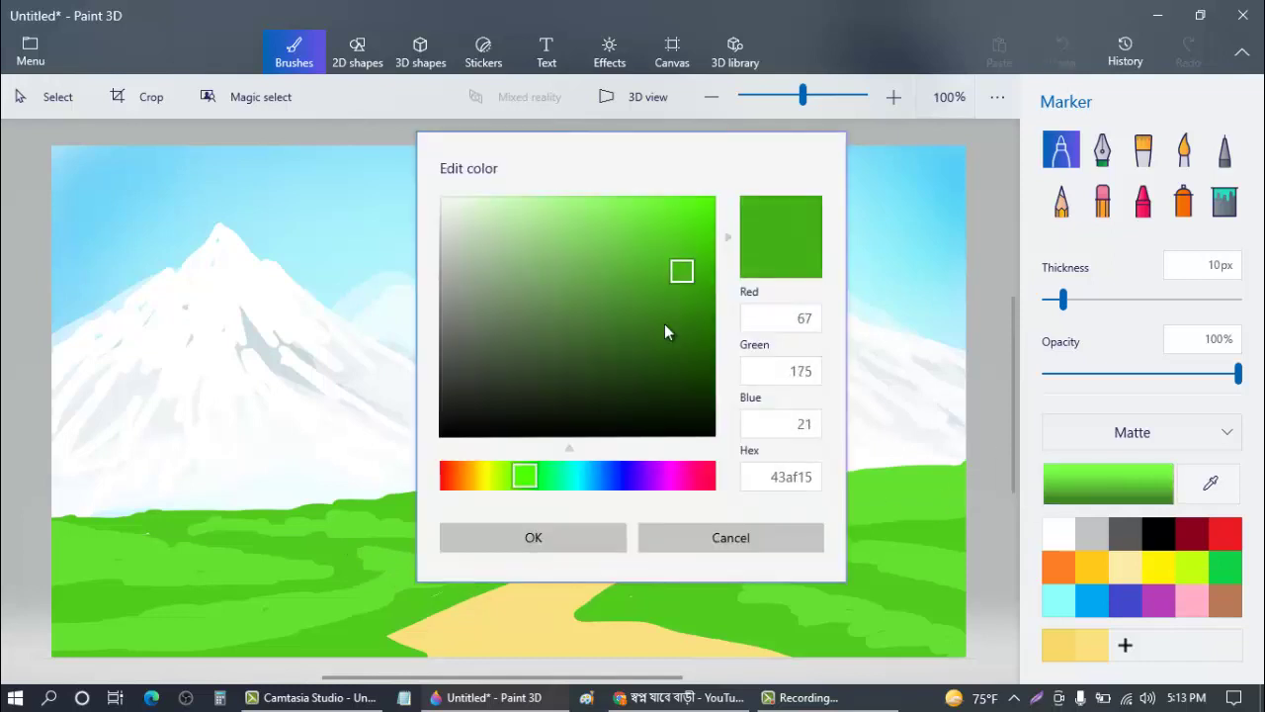
{"action": "left_click", "coordinate": [576, 542]}
{"action": "left_click_drag", "start_coordinate": [353, 633], "coordinate": [314, 643]}
{"action": "mouse_move", "coordinate": [175, 652]}
{"action": "left_mouse_down"}
{"action": "mouse_move", "coordinate": [41, 647]}
{"action": "mouse_move", "coordinate": [110, 641]}
{"action": "mouse_move", "coordinate": [58, 628]}
{"action": "mouse_move", "coordinate": [178, 645]}
{"action": "mouse_move", "coordinate": [129, 649]}
{"action": "mouse_move", "coordinate": [292, 637]}
{"action": "mouse_move", "coordinate": [352, 658]}
{"action": "mouse_move", "coordinate": [388, 652]}
{"action": "left_mouse_up"}
{"action": "mouse_move", "coordinate": [137, 610]}
{"action": "left_mouse_down"}
{"action": "mouse_move", "coordinate": [10, 568]}
{"action": "mouse_move", "coordinate": [264, 585]}
{"action": "mouse_move", "coordinate": [356, 576]}
{"action": "mouse_move", "coordinate": [327, 591]}
{"action": "mouse_move", "coordinate": [261, 586]}
{"action": "mouse_move", "coordinate": [566, 549]}
{"action": "mouse_move", "coordinate": [350, 515]}
{"action": "mouse_move", "coordinate": [58, 522]}
{"action": "left_mouse_up"}
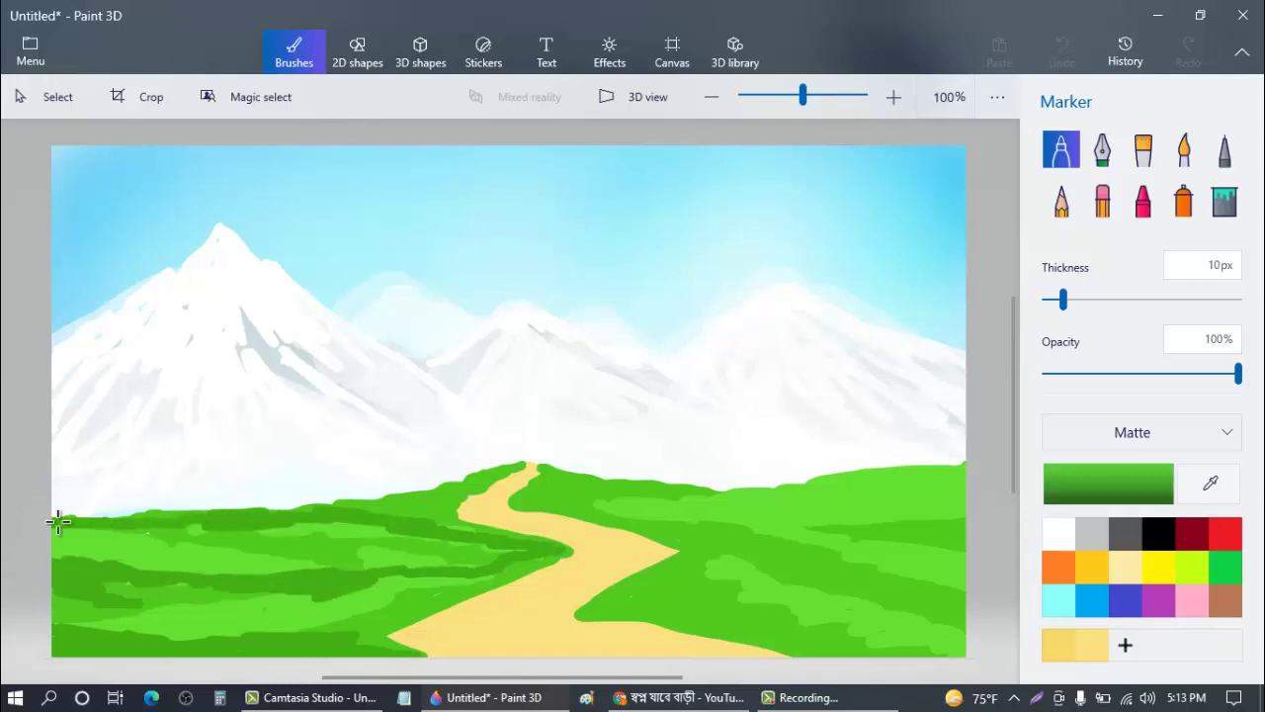
{"action": "mouse_move", "coordinate": [361, 535]}
{"action": "left_mouse_down"}
{"action": "mouse_move", "coordinate": [443, 488]}
{"action": "mouse_move", "coordinate": [561, 465]}
{"action": "left_mouse_up"}
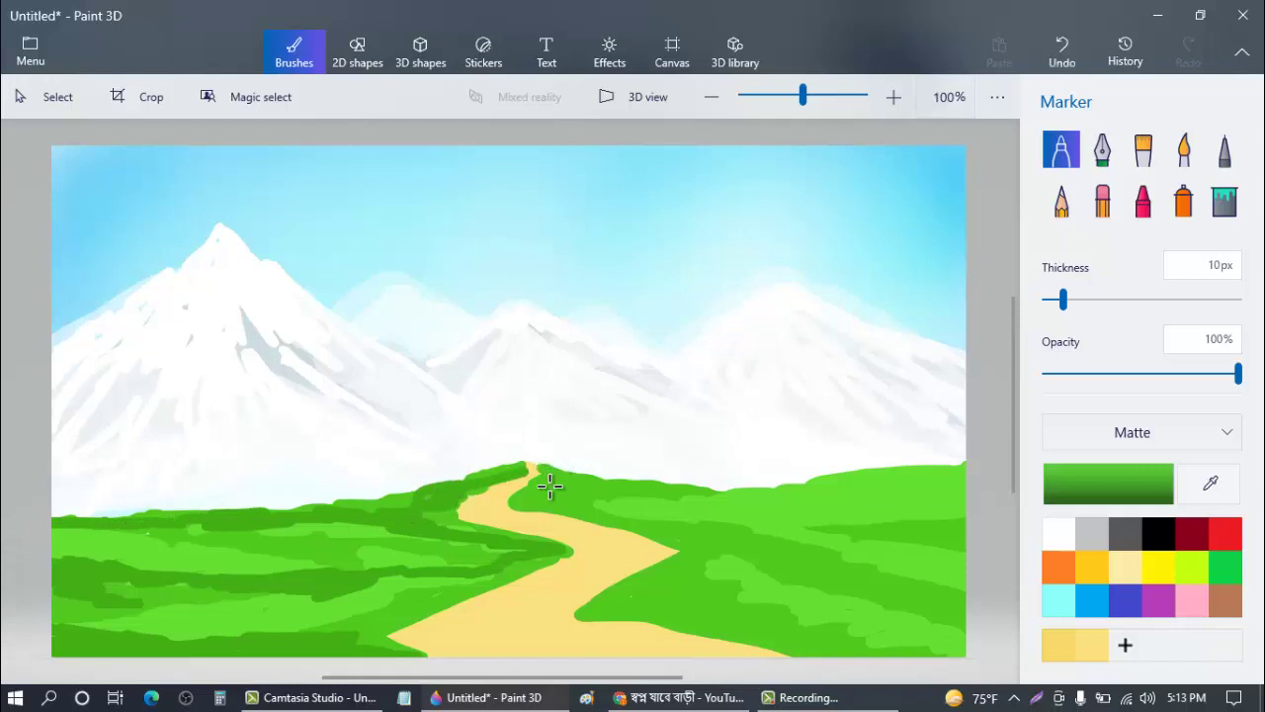
- Add darker green shading bands to the meadow right of the path and a dark streak beside the path's left bank
{"action": "mouse_move", "coordinate": [776, 625]}
{"action": "left_mouse_down"}
{"action": "mouse_move", "coordinate": [952, 663]}
{"action": "mouse_move", "coordinate": [634, 601]}
{"action": "mouse_move", "coordinate": [686, 562]}
{"action": "mouse_move", "coordinate": [757, 537]}
{"action": "mouse_move", "coordinate": [956, 603]}
{"action": "mouse_move", "coordinate": [982, 598]}
{"action": "mouse_move", "coordinate": [618, 519]}
{"action": "left_mouse_up"}
{"action": "mouse_move", "coordinate": [732, 607]}
{"action": "left_mouse_down"}
{"action": "mouse_move", "coordinate": [702, 606]}
{"action": "mouse_move", "coordinate": [692, 574]}
{"action": "mouse_move", "coordinate": [793, 570]}
{"action": "left_mouse_up"}
{"action": "mouse_move", "coordinate": [718, 513]}
{"action": "left_mouse_down"}
{"action": "mouse_move", "coordinate": [686, 521]}
{"action": "mouse_move", "coordinate": [935, 500]}
{"action": "left_mouse_up"}
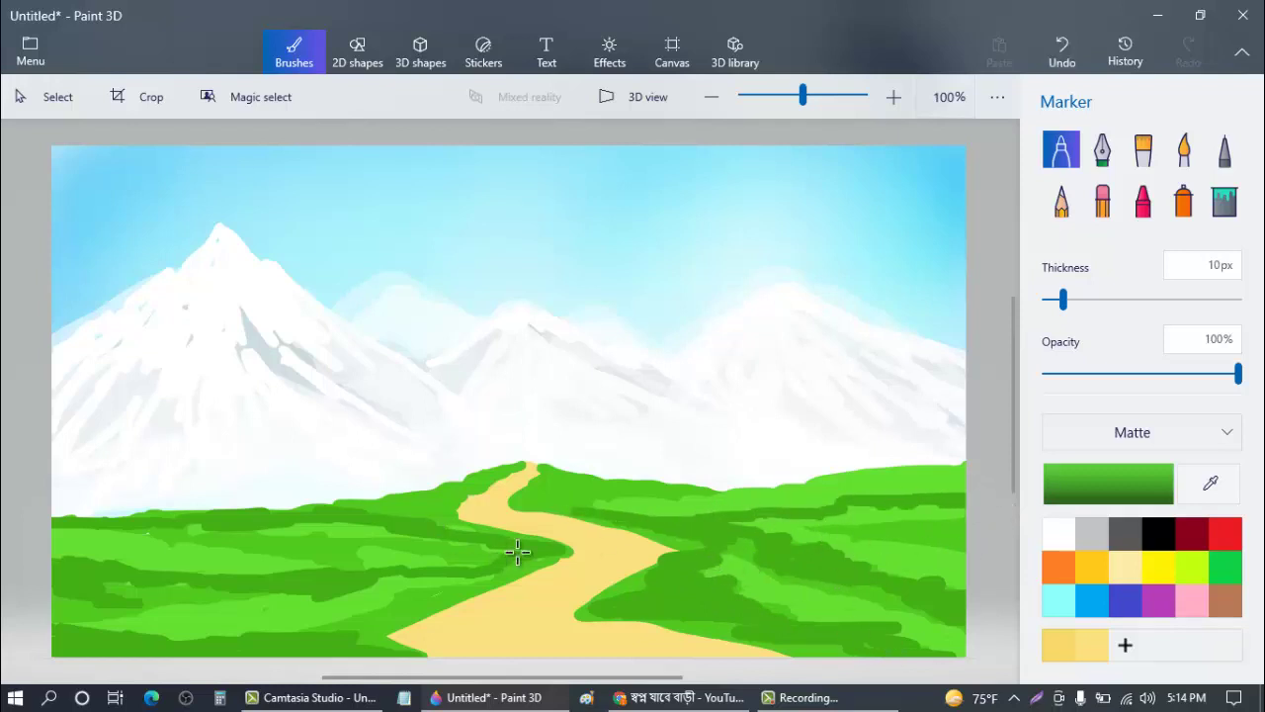
{"action": "left_click_drag", "start_coordinate": [517, 551], "coordinate": [277, 642]}
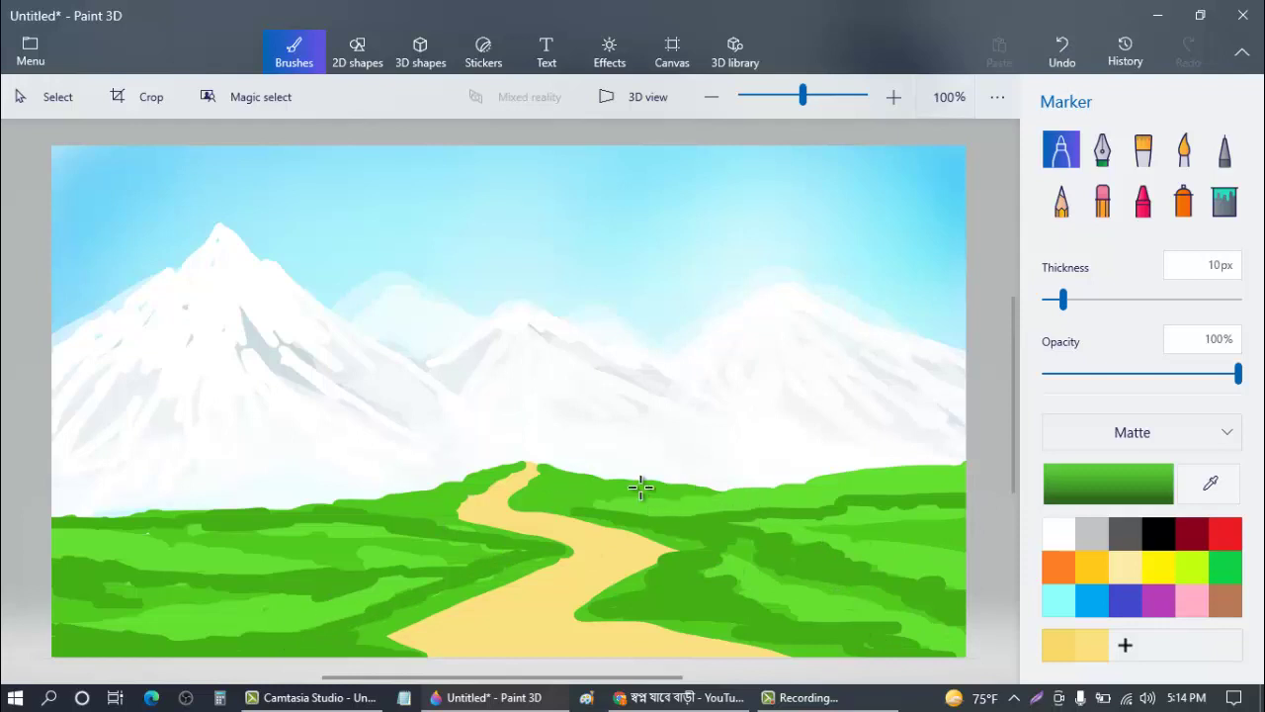
- Paint leafy bushes along the left meadow's horizon with the Crayon at 100 px thickness
{"action": "left_click", "coordinate": [1143, 203]}
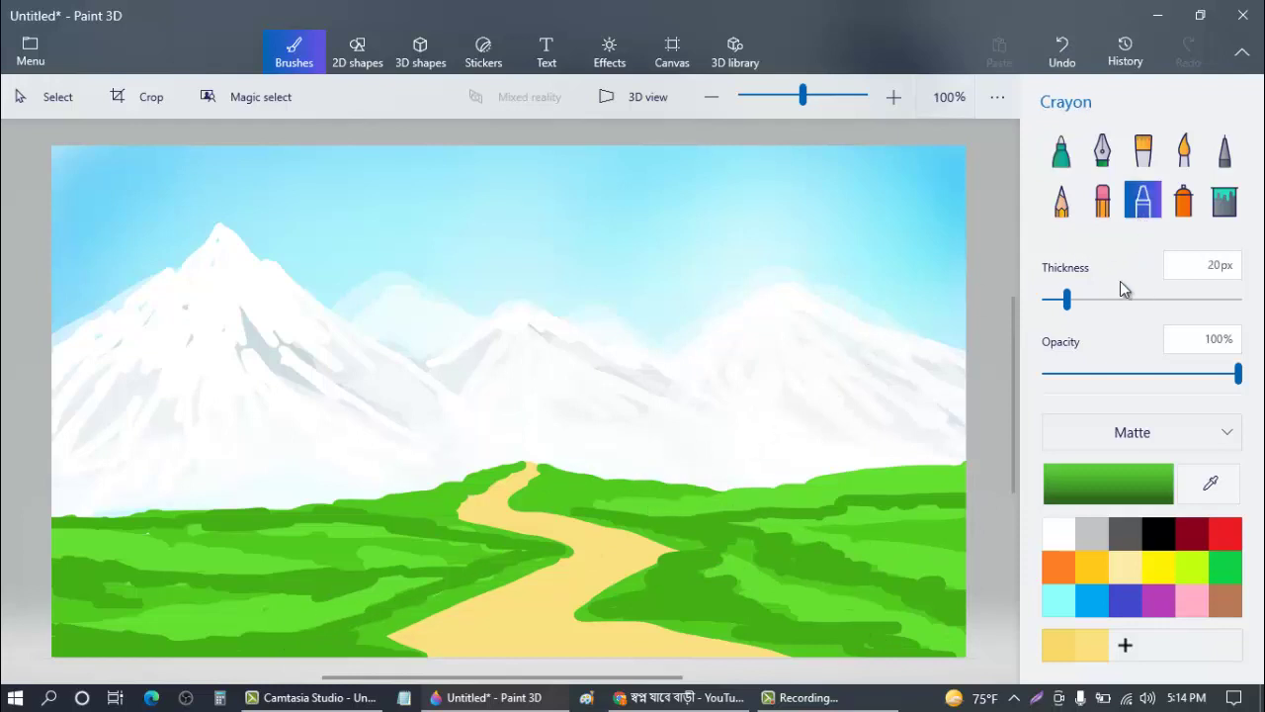
{"action": "left_click_drag", "start_coordinate": [1122, 296], "coordinate": [1243, 300]}
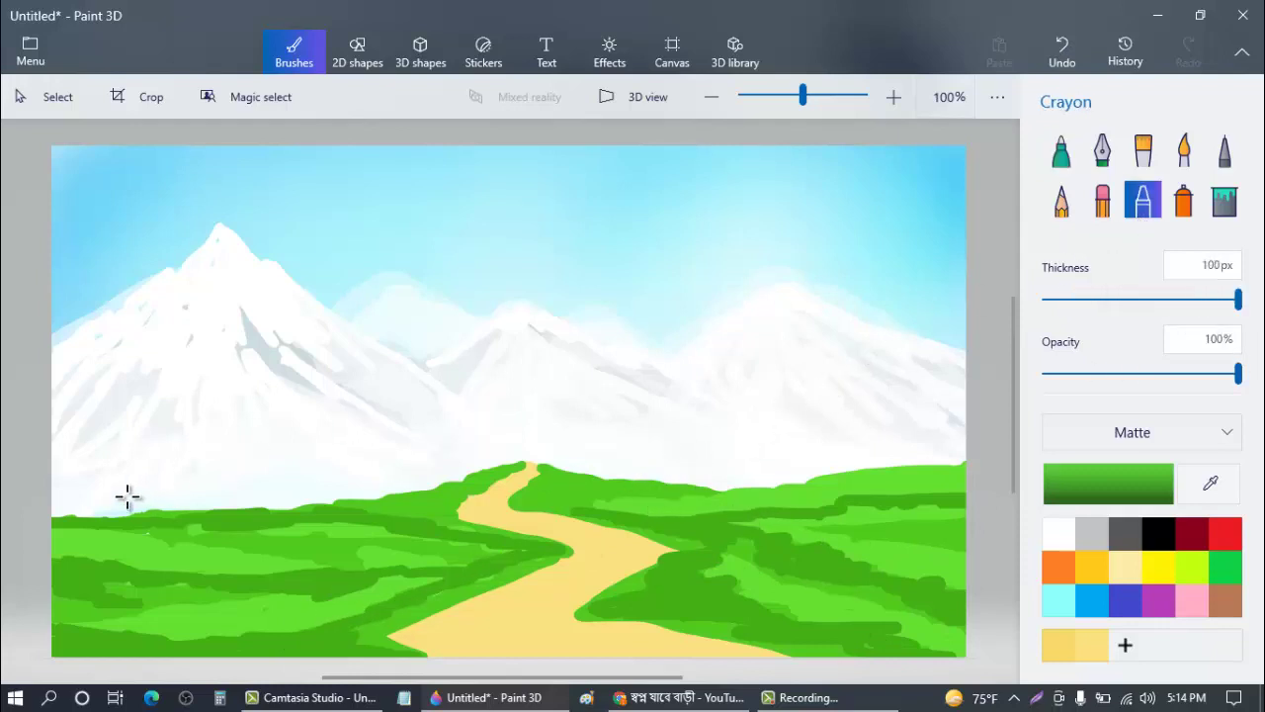
{"action": "mouse_move", "coordinate": [127, 496]}
{"action": "left_mouse_down"}
{"action": "mouse_move", "coordinate": [89, 488]}
{"action": "mouse_move", "coordinate": [47, 500]}
{"action": "mouse_move", "coordinate": [47, 459]}
{"action": "mouse_move", "coordinate": [81, 483]}
{"action": "mouse_move", "coordinate": [306, 506]}
{"action": "mouse_move", "coordinate": [92, 494]}
{"action": "mouse_move", "coordinate": [134, 500]}
{"action": "mouse_move", "coordinate": [95, 520]}
{"action": "mouse_move", "coordinate": [53, 492]}
{"action": "mouse_move", "coordinate": [118, 491]}
{"action": "left_mouse_up"}
{"action": "left_click_drag", "start_coordinate": [306, 495], "coordinate": [378, 494]}
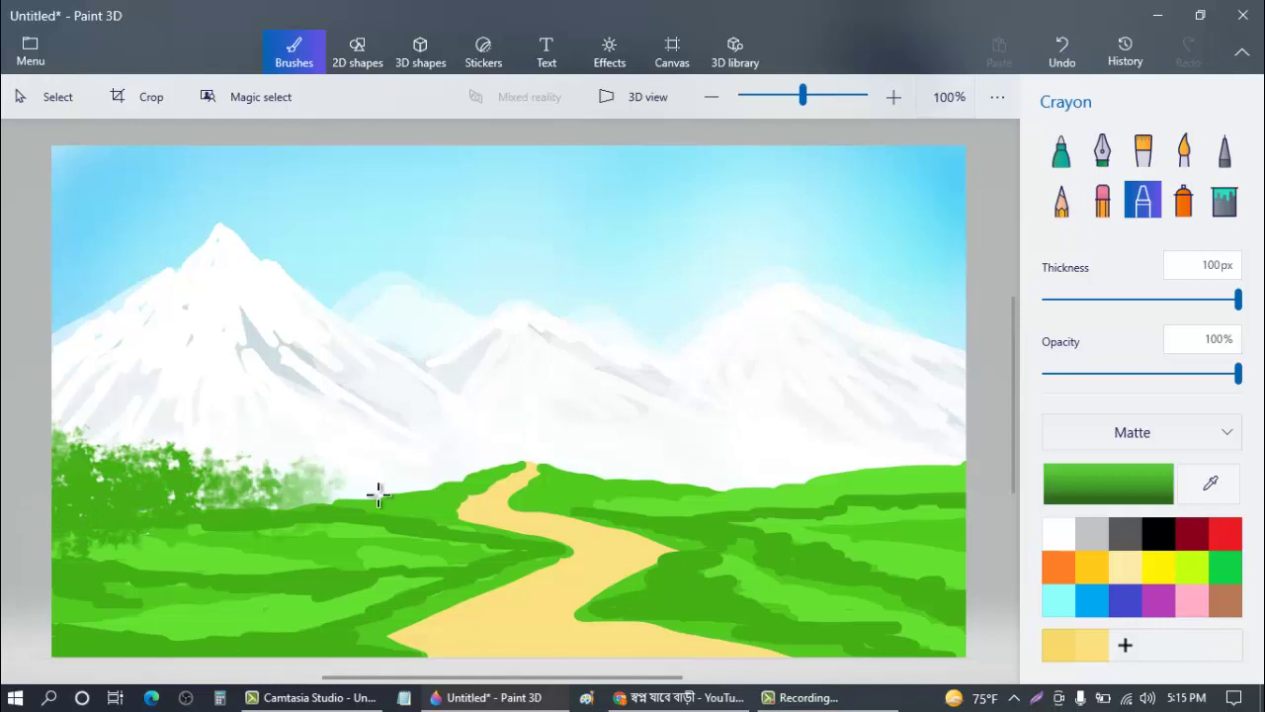
- Extend the bushes along both sides of the horizon at 52 px and build taller foliage on the right at 100 px
{"action": "left_click_drag", "start_coordinate": [1164, 303], "coordinate": [1134, 300]}
{"action": "mouse_move", "coordinate": [273, 476]}
{"action": "left_mouse_down"}
{"action": "mouse_move", "coordinate": [297, 486]}
{"action": "mouse_move", "coordinate": [198, 499]}
{"action": "mouse_move", "coordinate": [451, 491]}
{"action": "mouse_move", "coordinate": [484, 474]}
{"action": "mouse_move", "coordinate": [98, 458]}
{"action": "mouse_move", "coordinate": [72, 427]}
{"action": "left_mouse_up"}
{"action": "mouse_move", "coordinate": [593, 476]}
{"action": "left_mouse_down"}
{"action": "mouse_move", "coordinate": [555, 465]}
{"action": "mouse_move", "coordinate": [782, 485]}
{"action": "mouse_move", "coordinate": [961, 465]}
{"action": "left_mouse_up"}
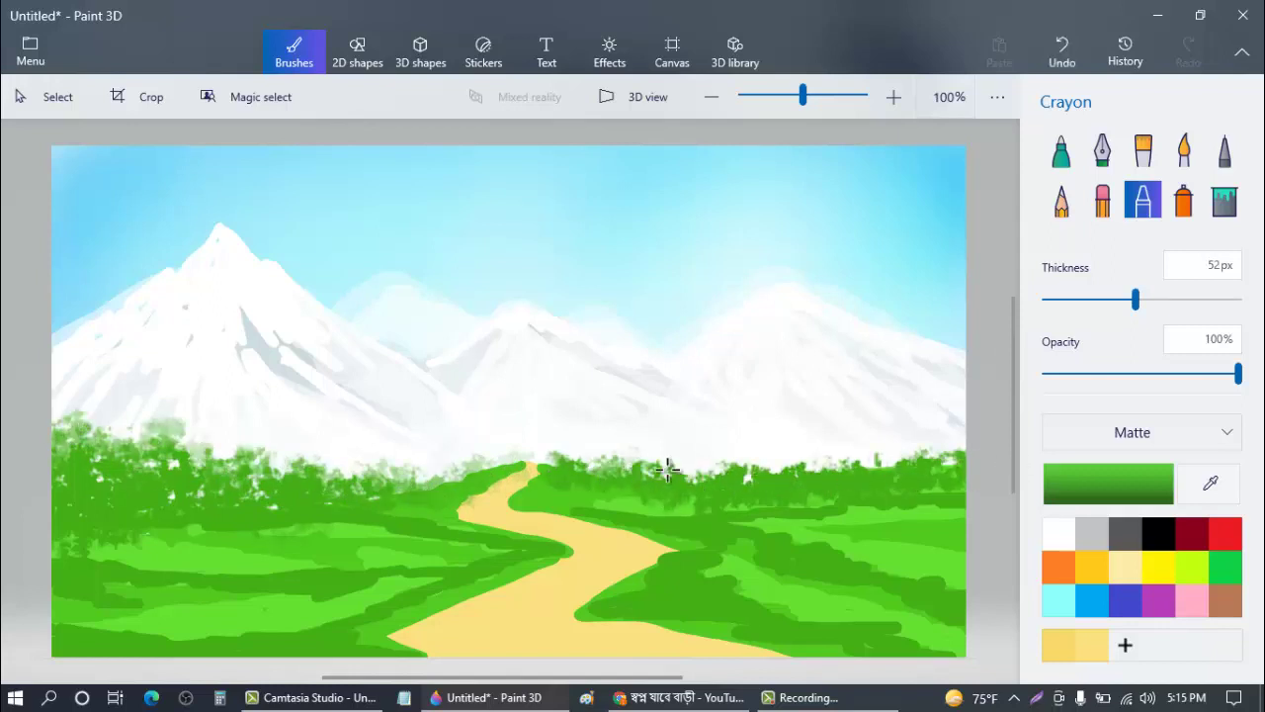
{"action": "left_click_drag", "start_coordinate": [667, 469], "coordinate": [963, 445]}
{"action": "left_click_drag", "start_coordinate": [1191, 299], "coordinate": [1241, 299]}
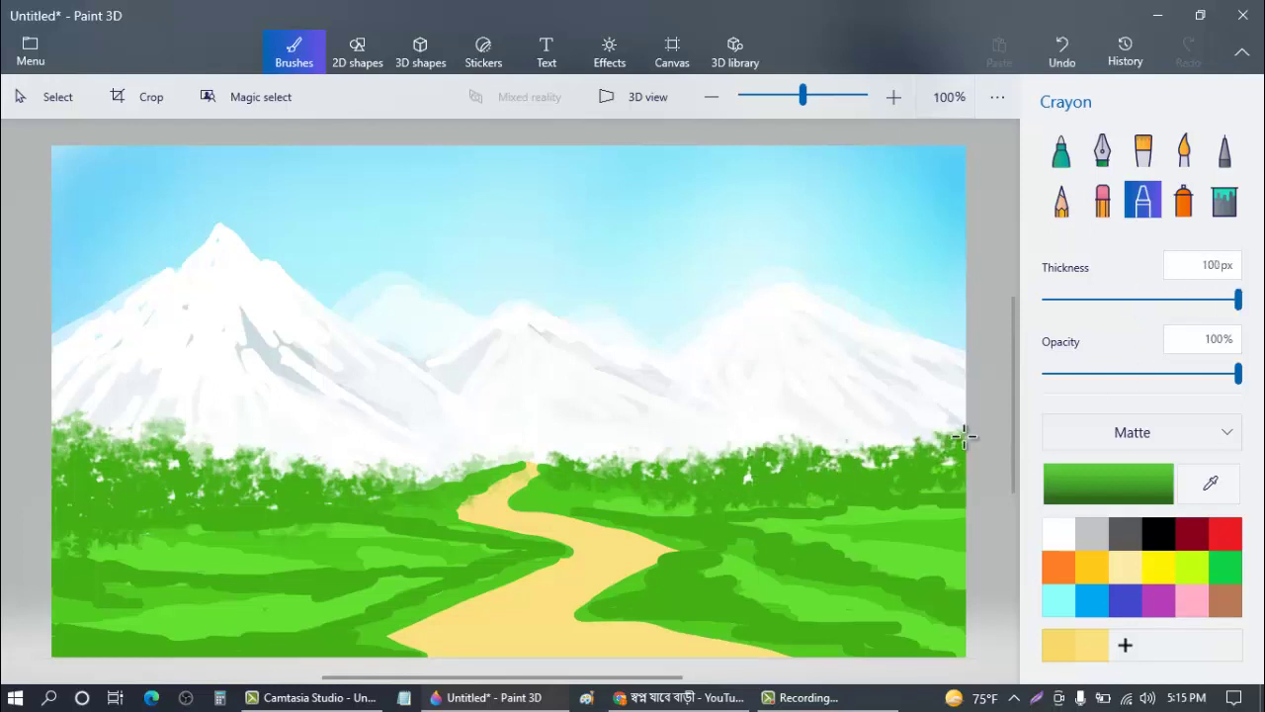
{"action": "mouse_move", "coordinate": [963, 434]}
{"action": "left_mouse_down"}
{"action": "mouse_move", "coordinate": [697, 440]}
{"action": "mouse_move", "coordinate": [601, 472]}
{"action": "left_mouse_up"}
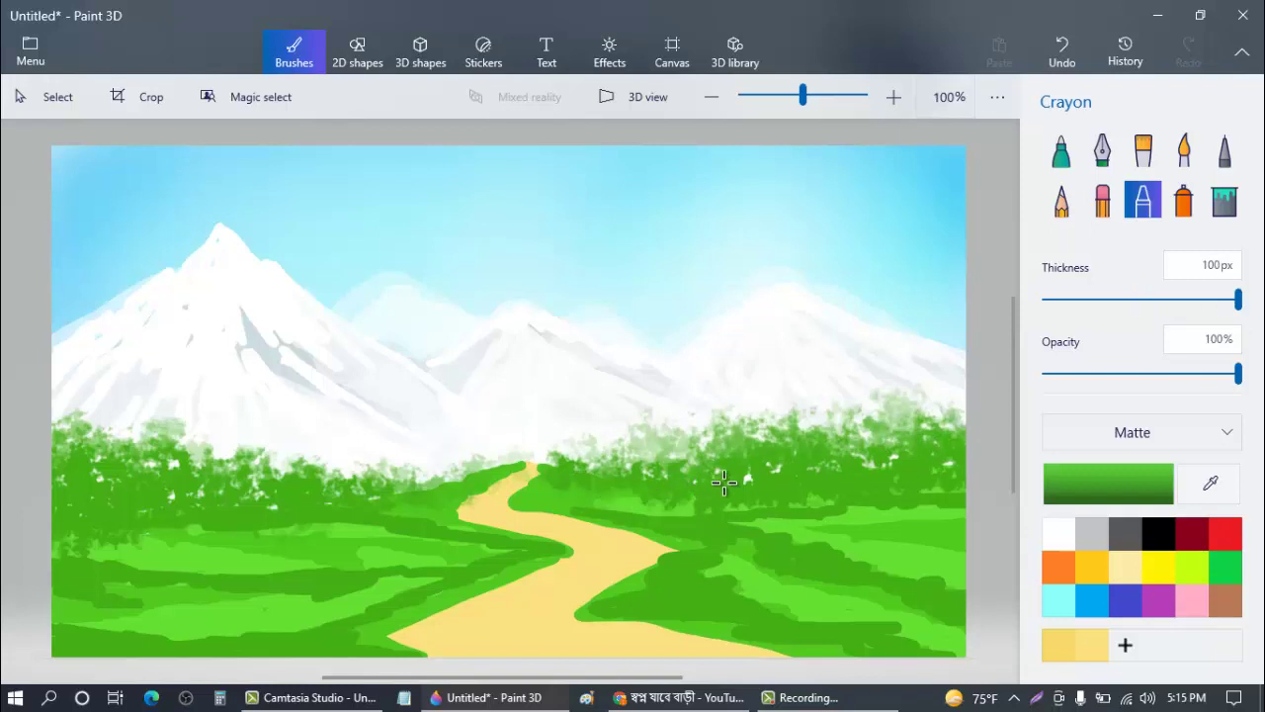
- Change the crayon color to bright green 49d90c and dab highlights over the left bushes
{"action": "left_click", "coordinate": [1073, 502]}
{"action": "left_click_drag", "start_coordinate": [698, 269], "coordinate": [700, 234]}
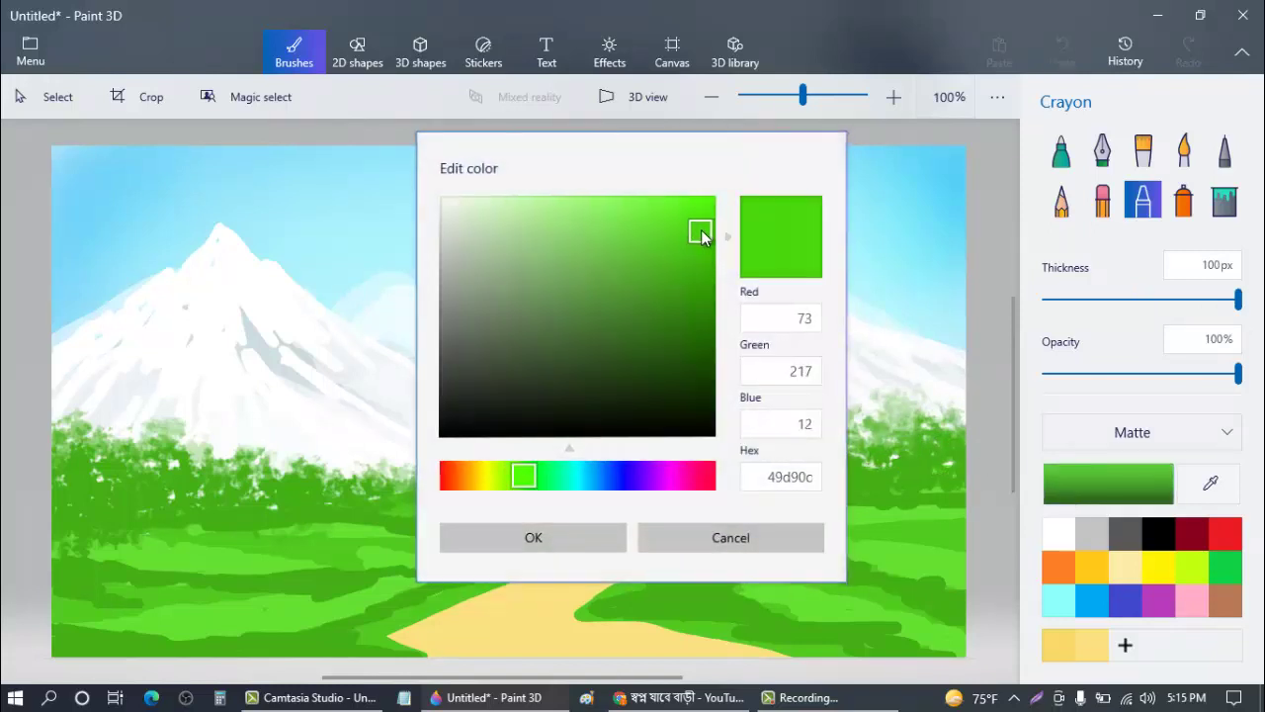
{"action": "left_click", "coordinate": [539, 534]}
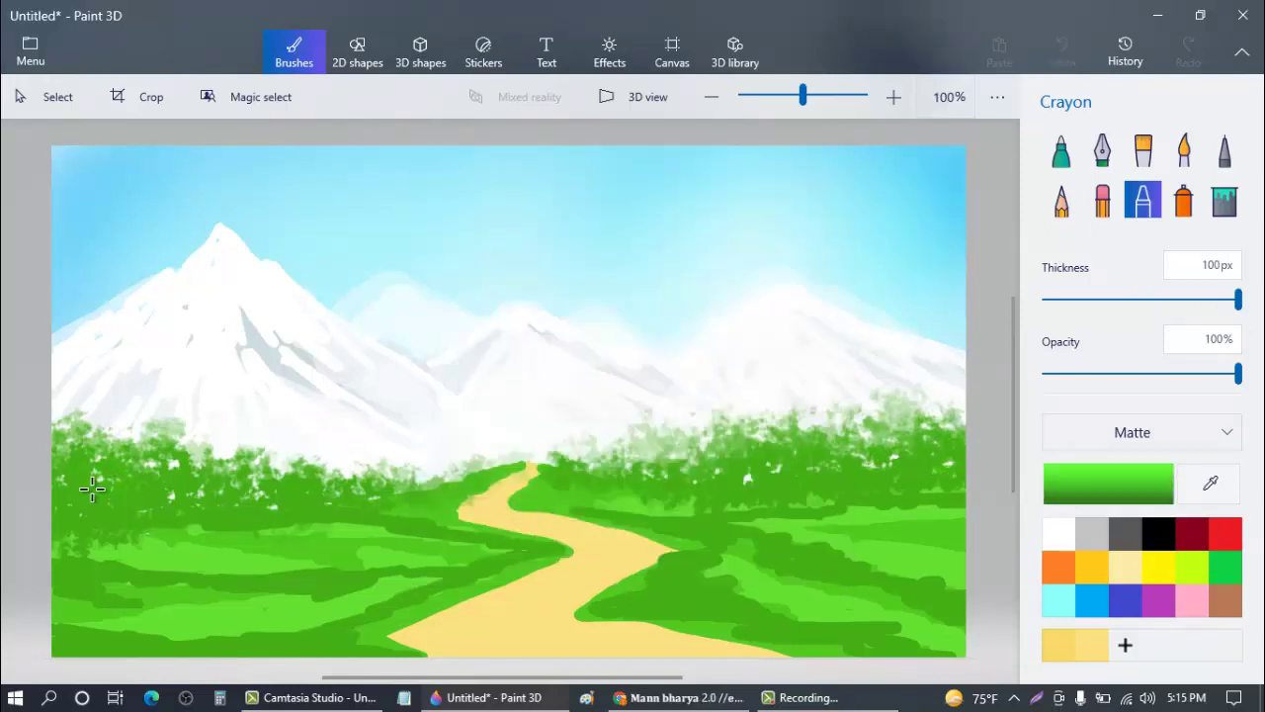
{"action": "mouse_move", "coordinate": [90, 480]}
{"action": "left_mouse_down"}
{"action": "mouse_move", "coordinate": [59, 434]}
{"action": "mouse_move", "coordinate": [148, 470]}
{"action": "mouse_move", "coordinate": [237, 470]}
{"action": "left_mouse_up"}
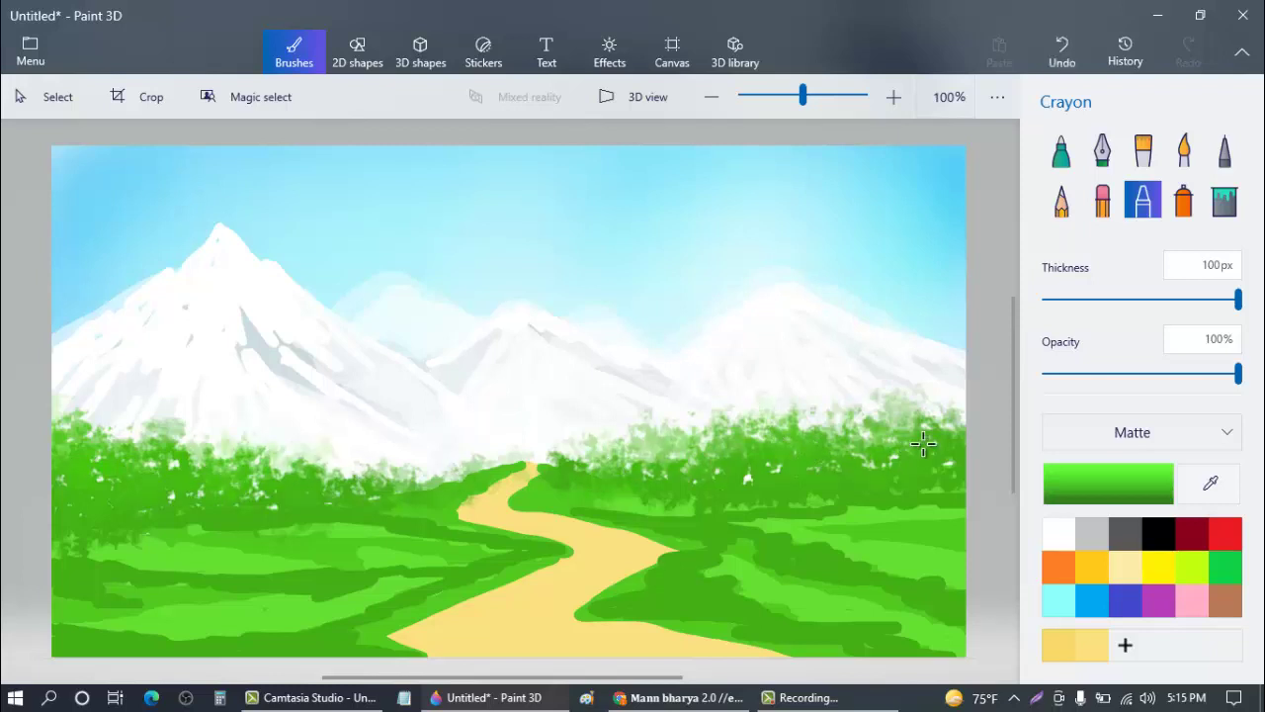
- Change the crayon color to green 16db0c and dab highlights over the bushes on both sides of the path
{"action": "left_click", "coordinate": [1108, 484]}
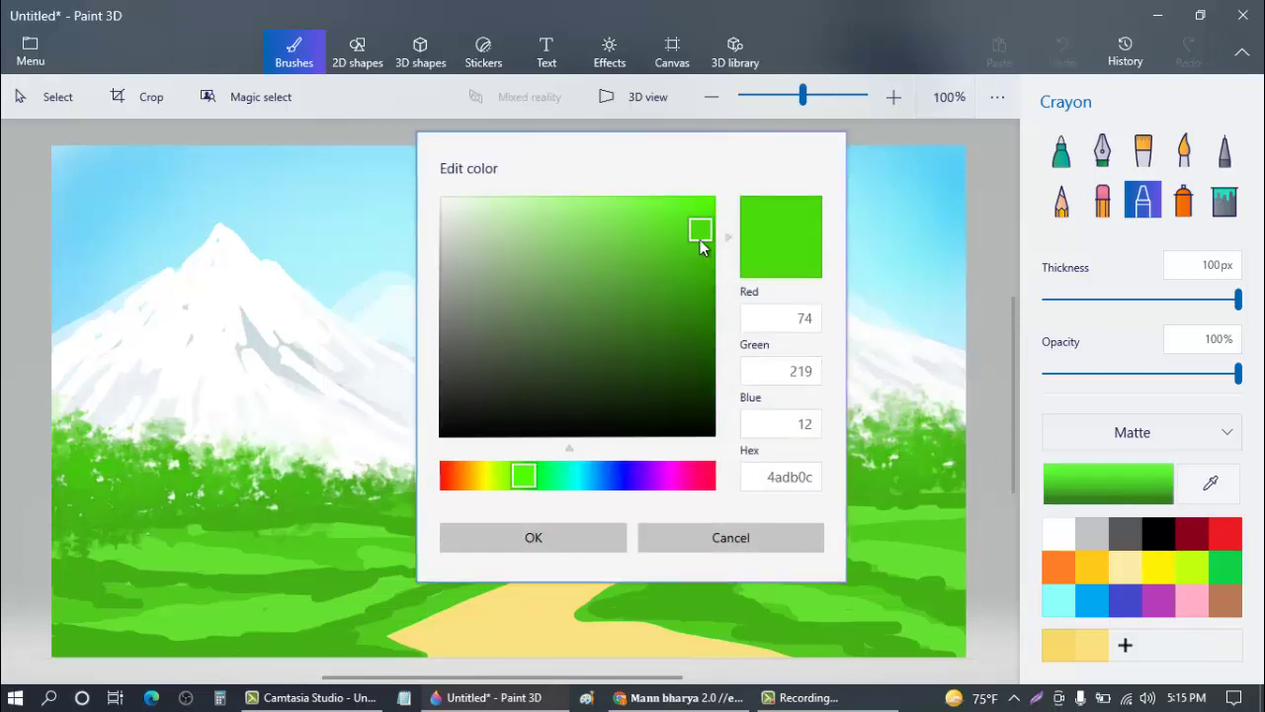
{"action": "left_click", "coordinate": [544, 475]}
{"action": "left_click", "coordinate": [539, 534]}
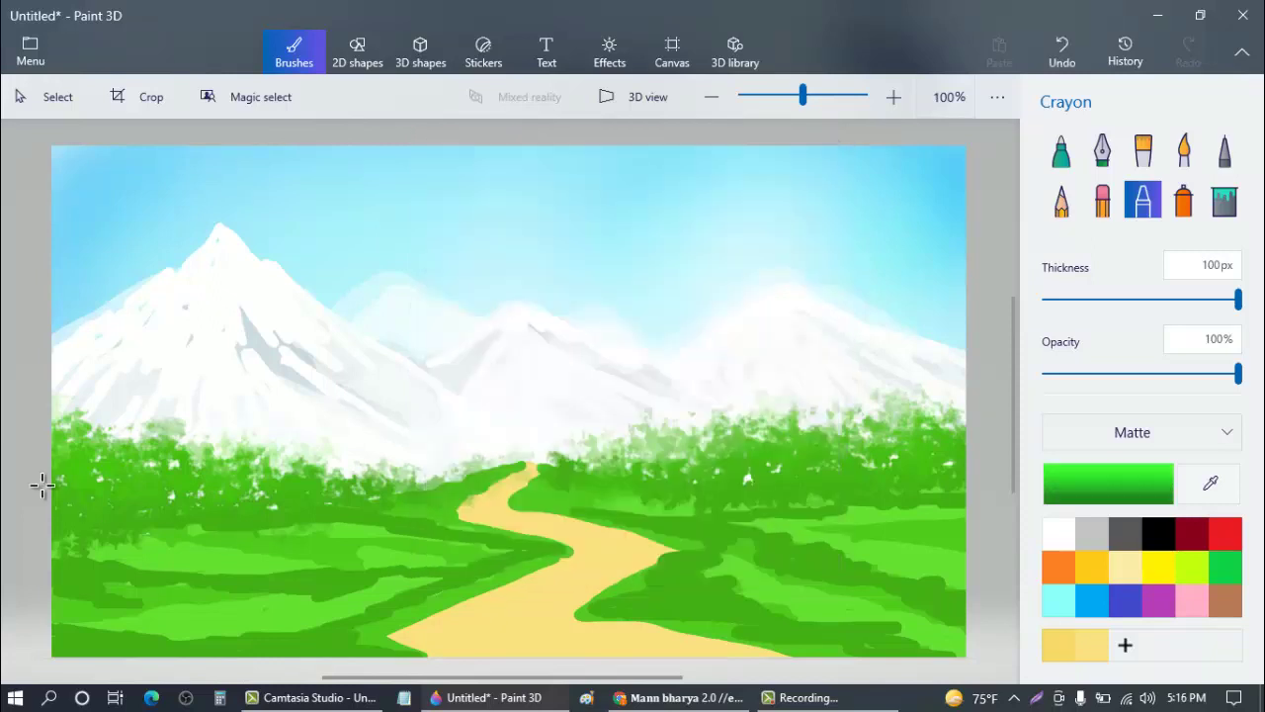
{"action": "mouse_move", "coordinate": [39, 486]}
{"action": "left_mouse_down"}
{"action": "mouse_move", "coordinate": [109, 444]}
{"action": "mouse_move", "coordinate": [365, 486]}
{"action": "left_mouse_up"}
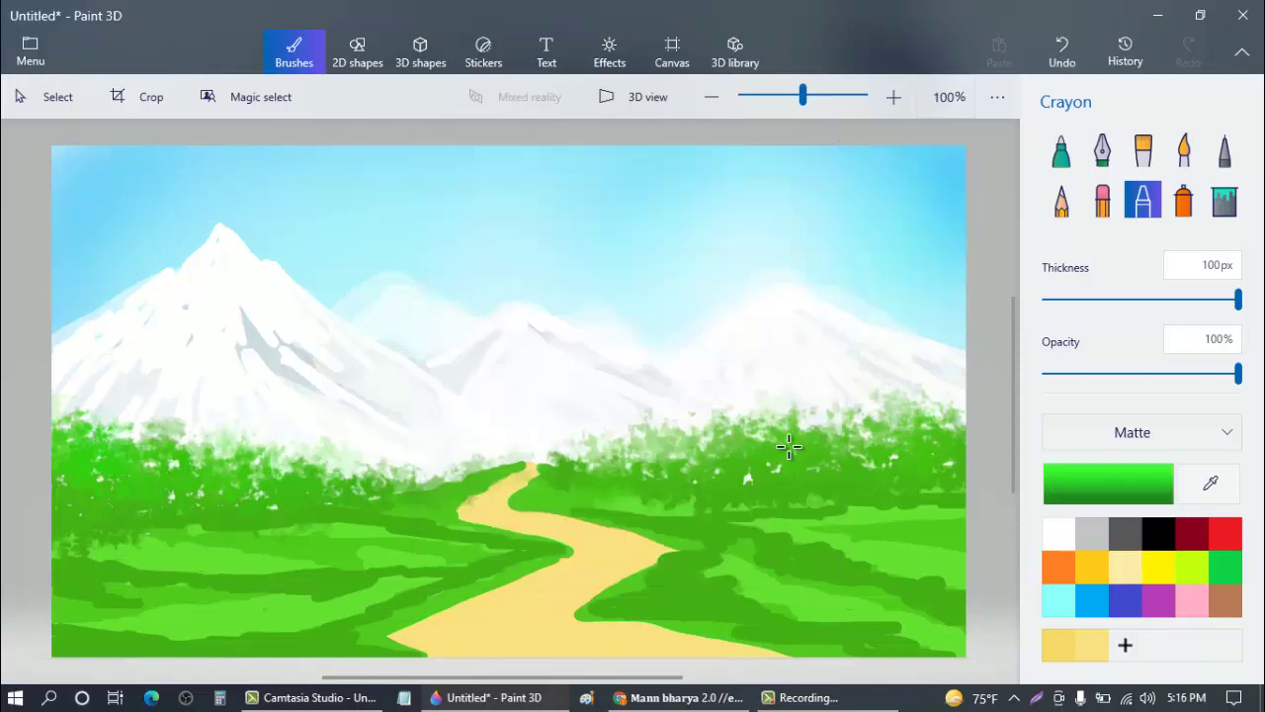
{"action": "left_click_drag", "start_coordinate": [972, 446], "coordinate": [959, 424]}
{"action": "left_click_drag", "start_coordinate": [774, 451], "coordinate": [798, 429]}
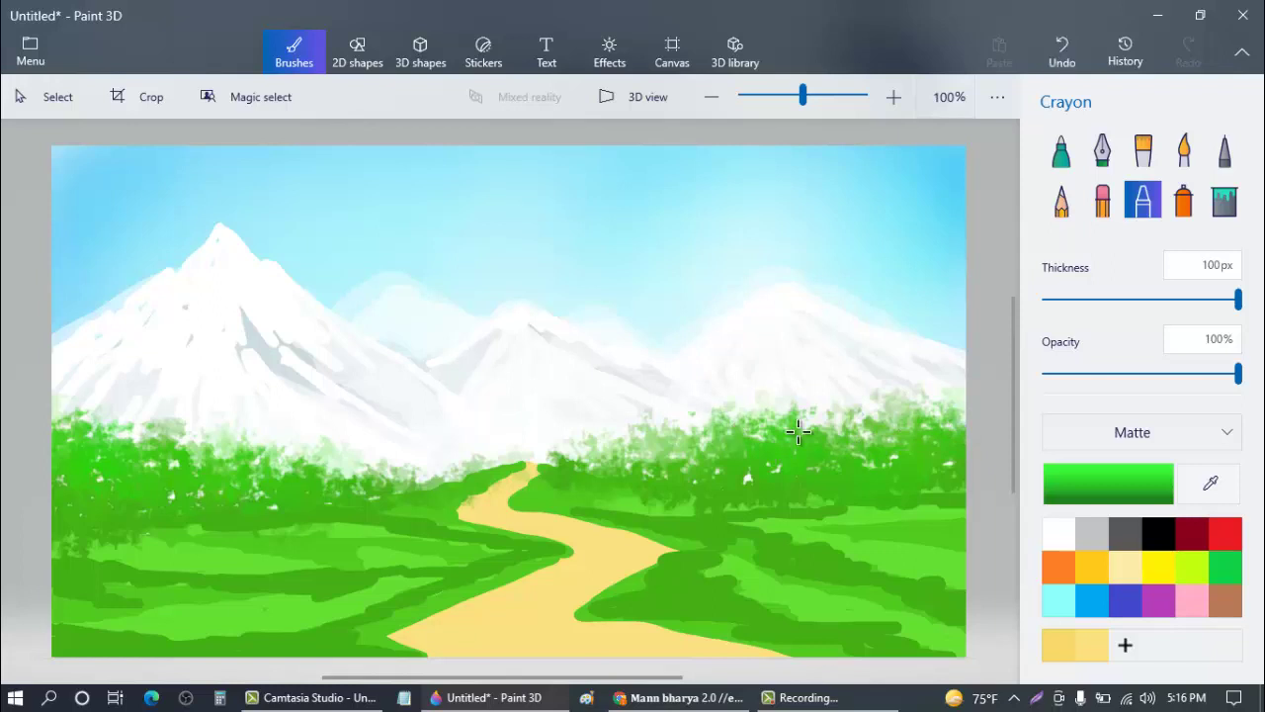
- Change the crayon color to a dark green and shade the lower part of the left bushes, undoing the last stroke
{"action": "left_click", "coordinate": [1108, 483]}
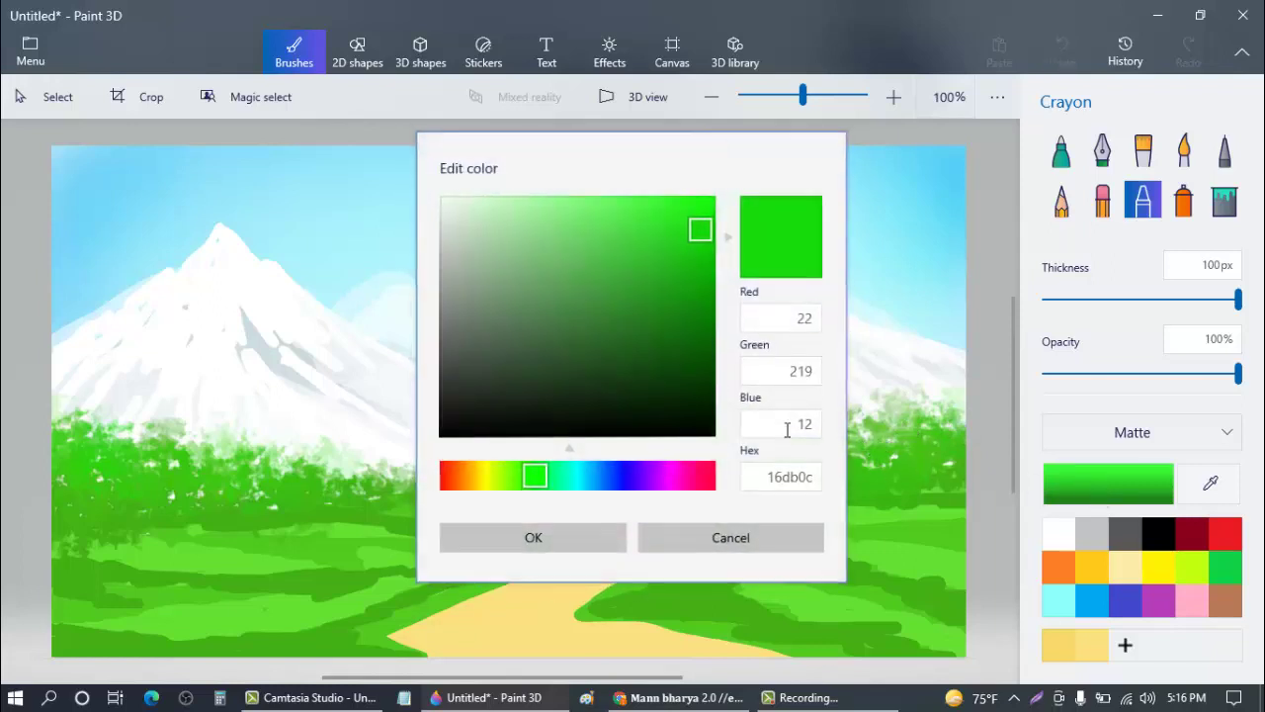
{"action": "left_click", "coordinate": [696, 361]}
{"action": "left_click", "coordinate": [575, 536]}
{"action": "mouse_move", "coordinate": [242, 506]}
{"action": "left_mouse_down"}
{"action": "mouse_move", "coordinate": [40, 497]}
{"action": "mouse_move", "coordinate": [64, 470]}
{"action": "mouse_move", "coordinate": [400, 502]}
{"action": "mouse_move", "coordinate": [443, 494]}
{"action": "left_mouse_up"}
{"action": "key", "text": "ctrl+z"}
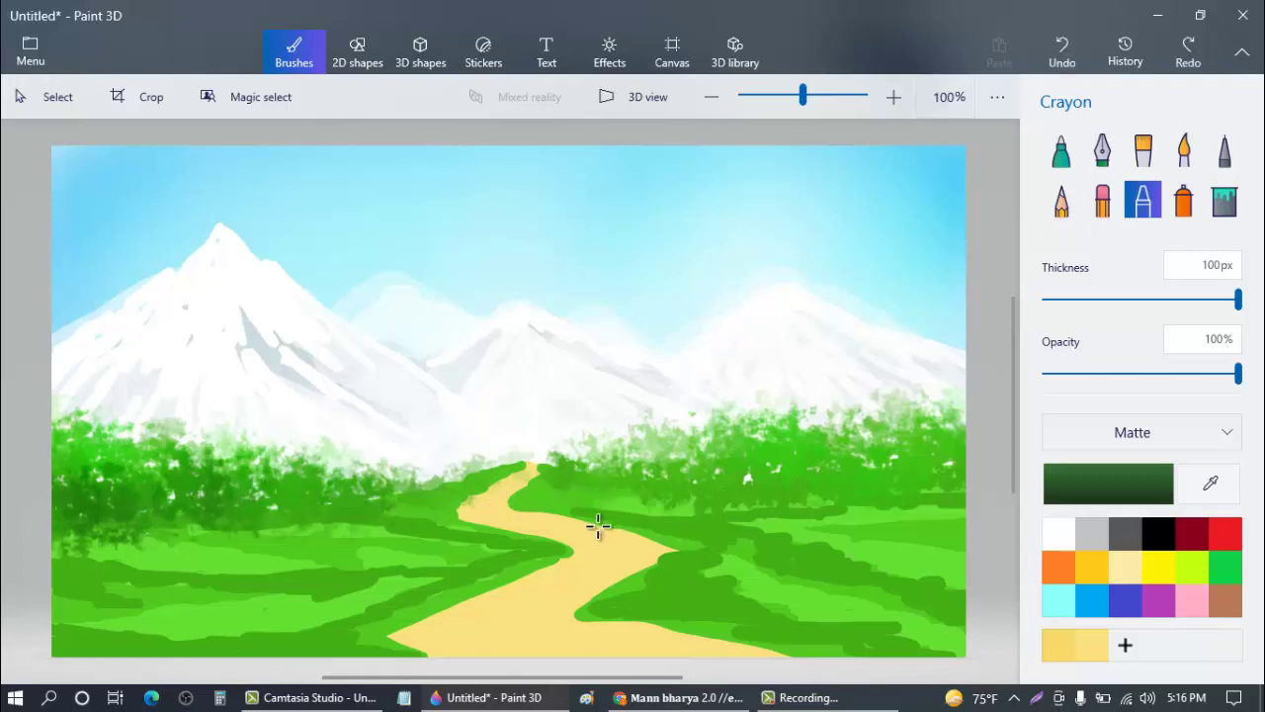
{"action": "left_click_drag", "start_coordinate": [743, 486], "coordinate": [771, 483]}
{"action": "left_click", "coordinate": [827, 486]}
{"action": "key", "text": "ctrl+z"}
{"action": "key", "text": "ctrl+z"}
- Shade the base of the right bushes with dark green and dab the left bushes' end near the path
{"action": "mouse_move", "coordinate": [899, 486]}
{"action": "left_mouse_down"}
{"action": "mouse_move", "coordinate": [934, 463]}
{"action": "mouse_move", "coordinate": [870, 484]}
{"action": "mouse_move", "coordinate": [790, 473]}
{"action": "mouse_move", "coordinate": [587, 486]}
{"action": "left_mouse_up"}
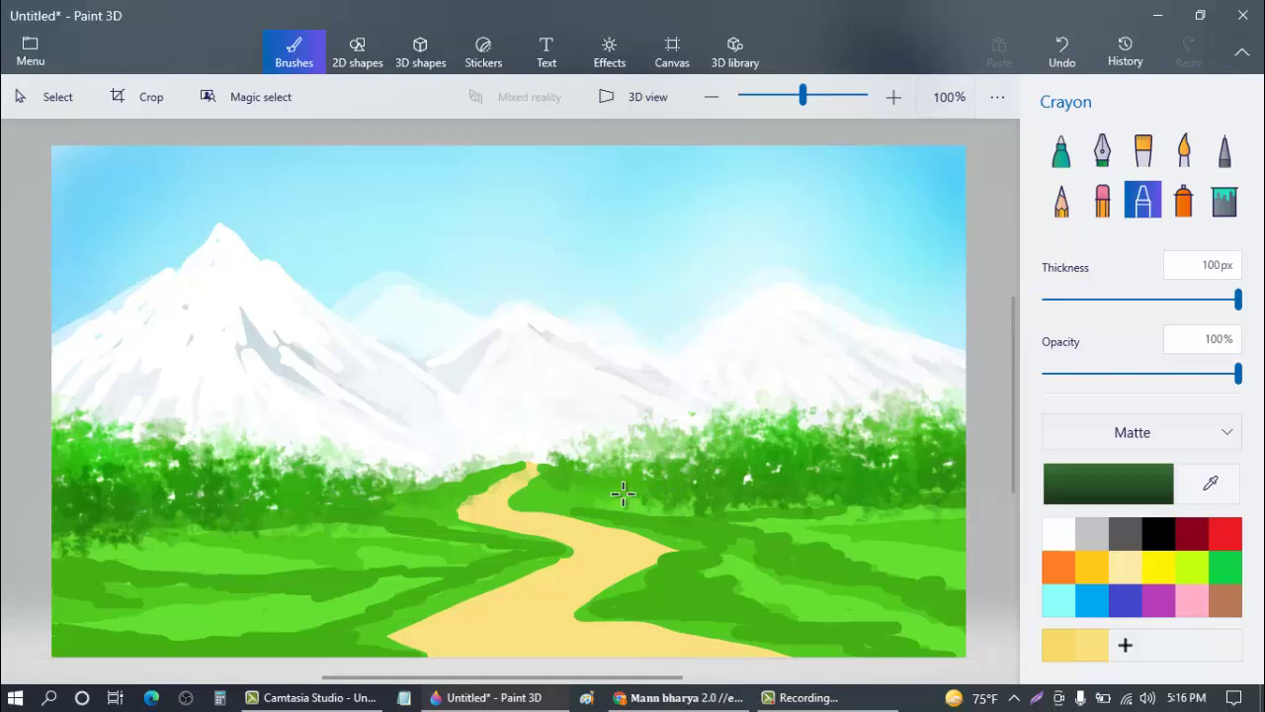
{"action": "left_click", "coordinate": [633, 475]}
{"action": "left_click", "coordinate": [588, 471]}
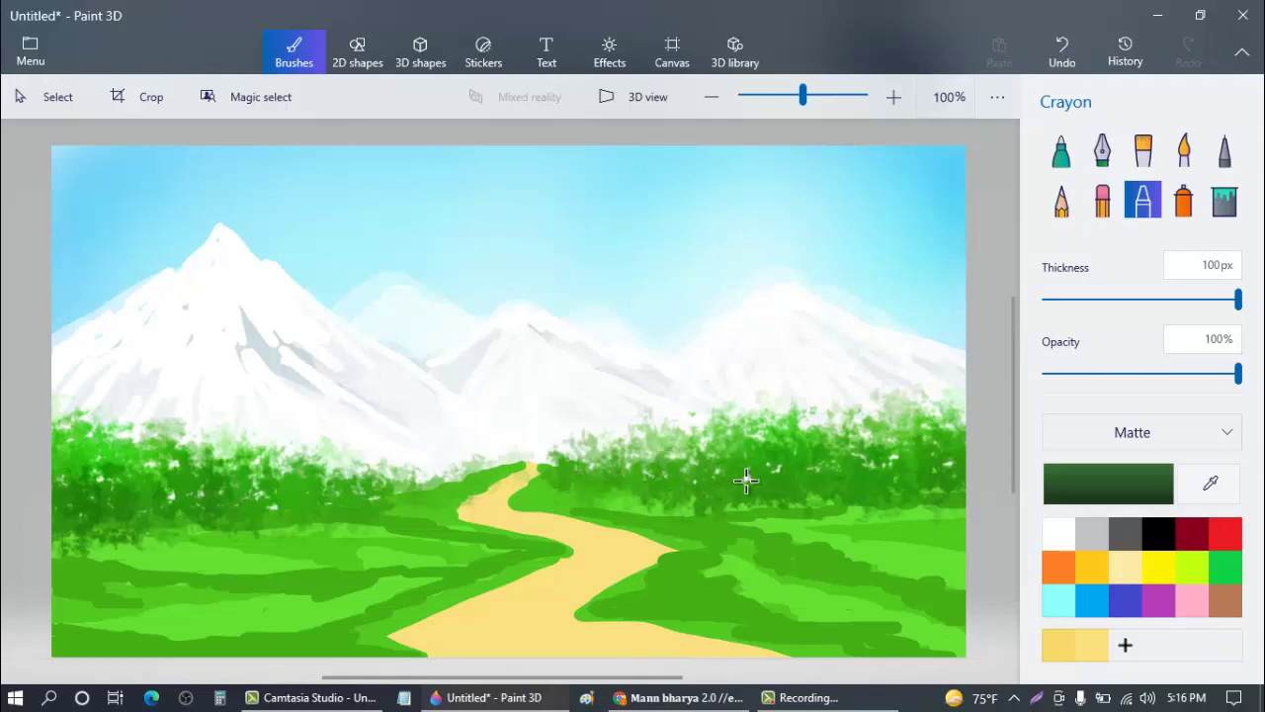
{"action": "left_click_drag", "start_coordinate": [452, 487], "coordinate": [418, 476]}
{"action": "left_click_drag", "start_coordinate": [175, 321], "coordinate": [201, 396]}
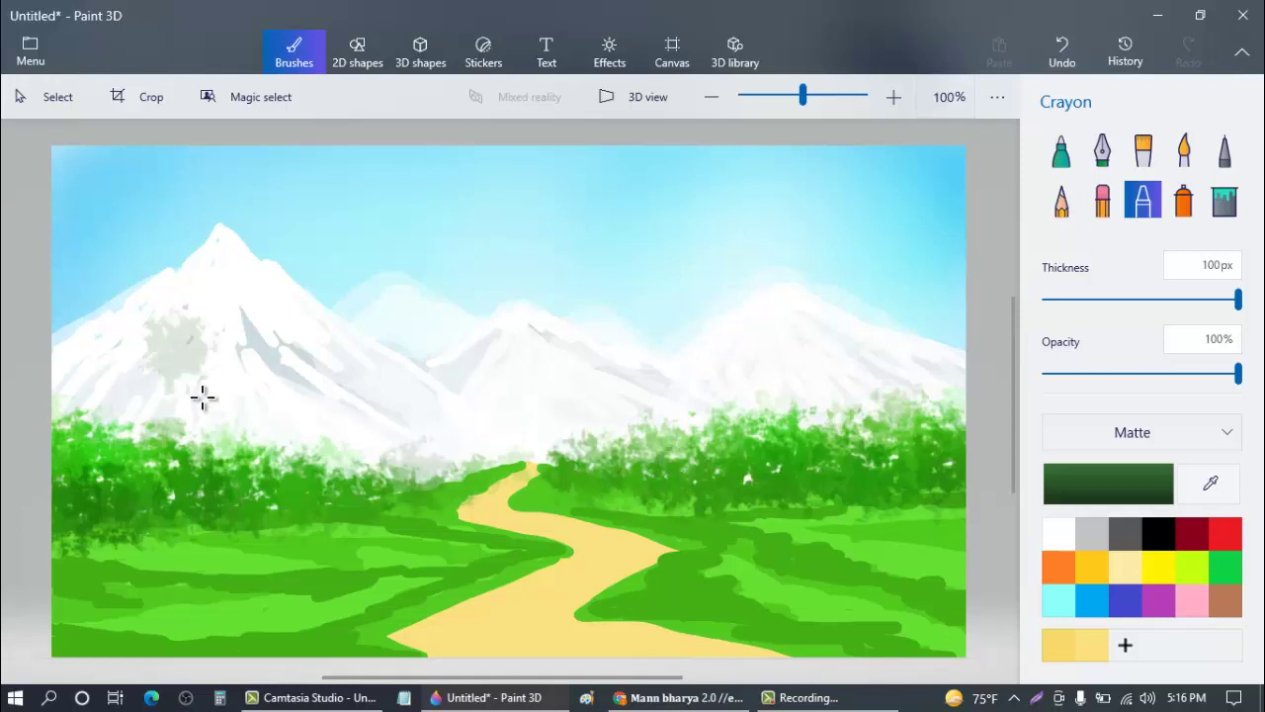
{"action": "key", "text": "ctrl+z"}
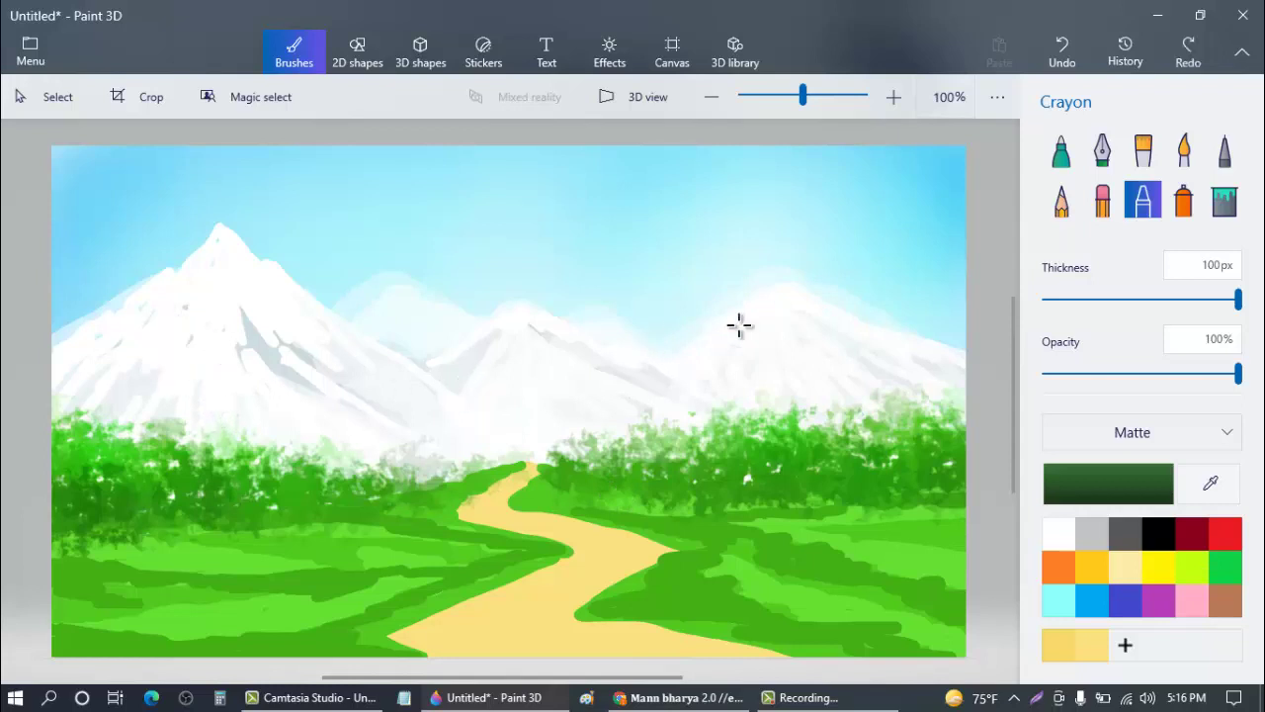
{"action": "left_click_drag", "start_coordinate": [805, 361], "coordinate": [824, 387]}
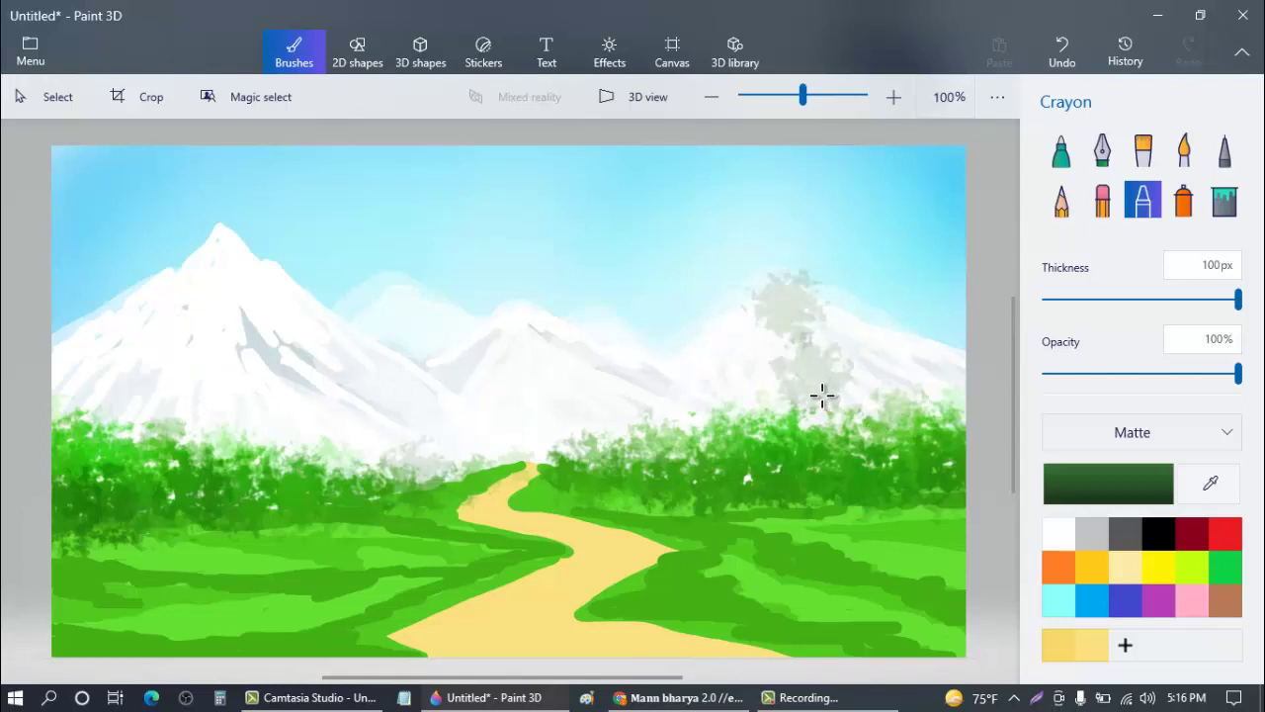
{"action": "key", "text": "ctrl+z"}
{"action": "key", "text": "ctrl+z"}
- Dab dark green foliage over the tops of the right and left bushes with the Crayon at 100 px
{"action": "mouse_move", "coordinate": [857, 427]}
{"action": "left_mouse_down"}
{"action": "mouse_move", "coordinate": [872, 431]}
{"action": "mouse_move", "coordinate": [835, 435]}
{"action": "left_mouse_up"}
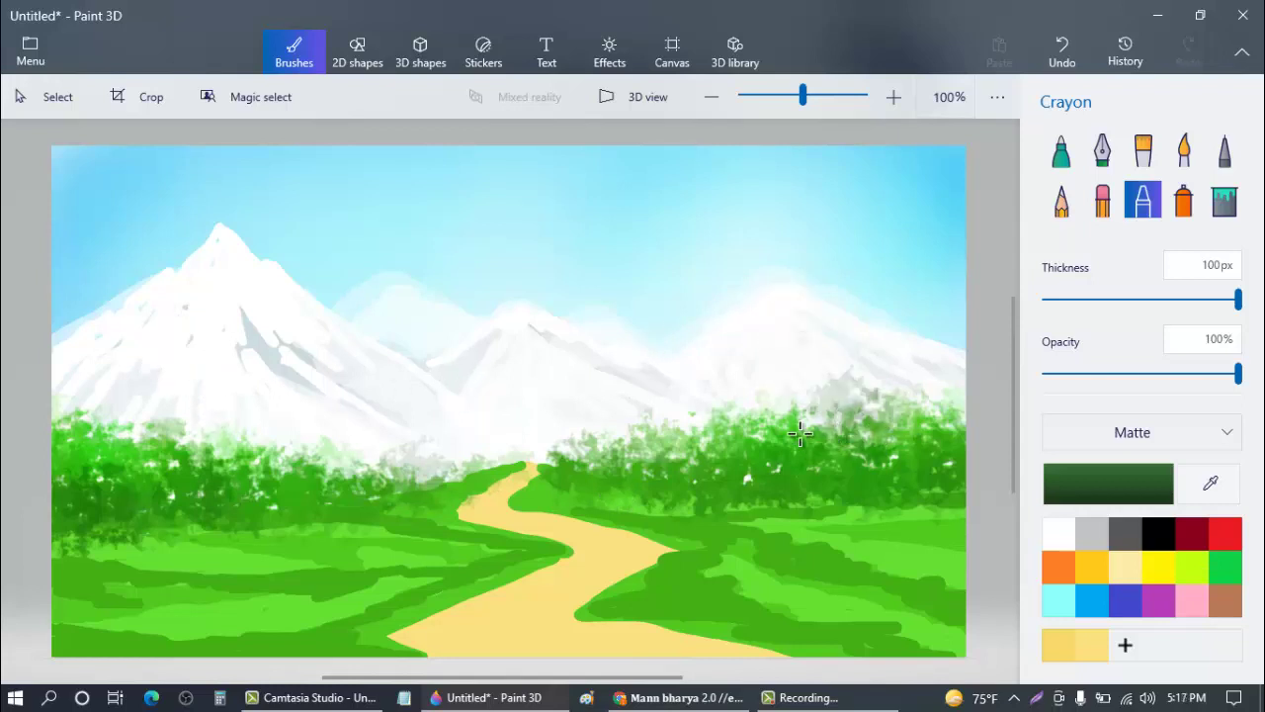
{"action": "left_click_drag", "start_coordinate": [210, 450], "coordinate": [132, 432]}
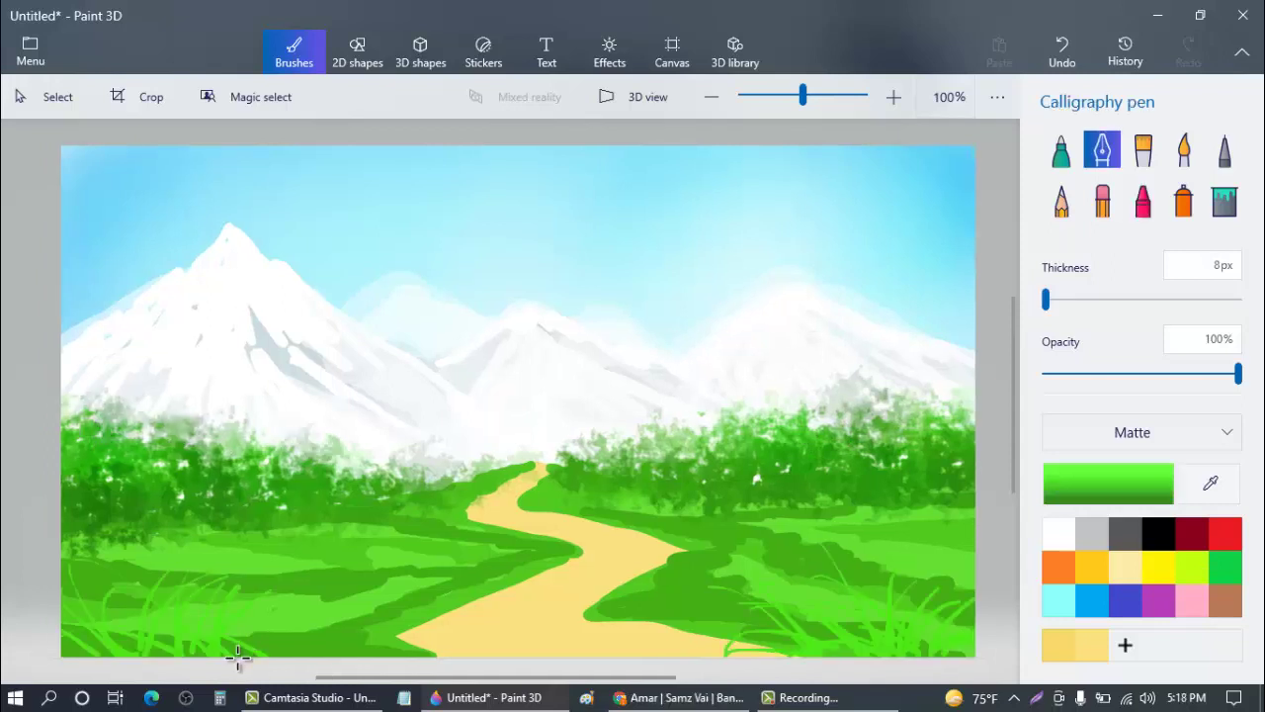
- Draw bright green grass blades across the lower left meadow up to the path with the Calligraphy pen at 8 px
{"action": "left_click_drag", "start_coordinate": [264, 646], "coordinate": [338, 599]}
{"action": "left_click_drag", "start_coordinate": [288, 660], "coordinate": [426, 595]}
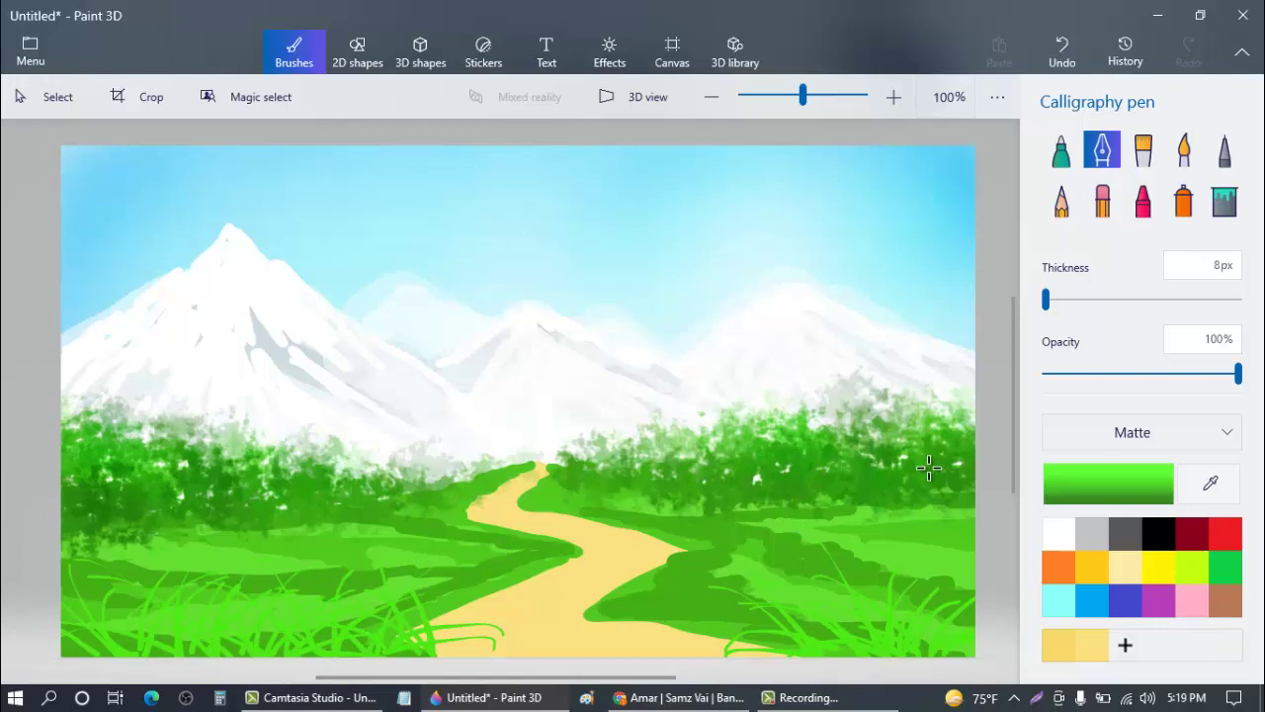
- Dot white and light pink flowers over the foreground grass on both sides with the Marker at 10 px
{"action": "left_click", "coordinate": [1063, 168]}
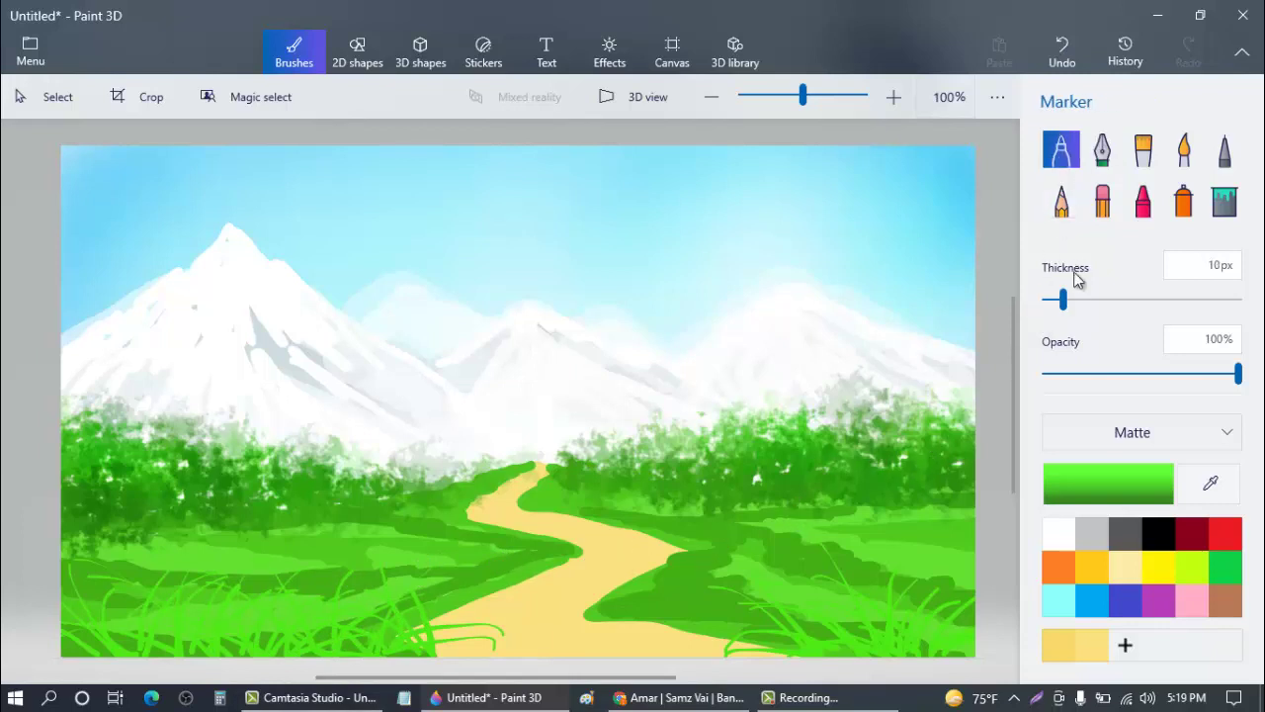
{"action": "left_click", "coordinate": [1060, 535]}
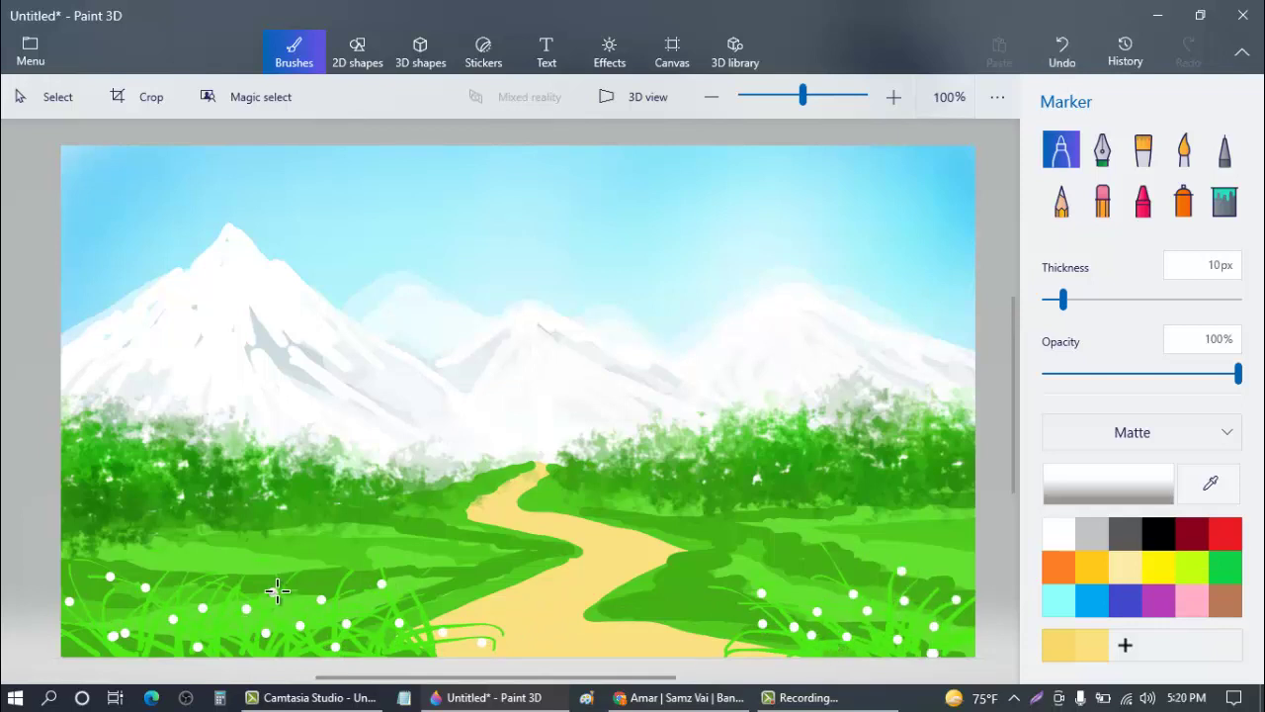
{"action": "left_click", "coordinate": [1191, 600]}
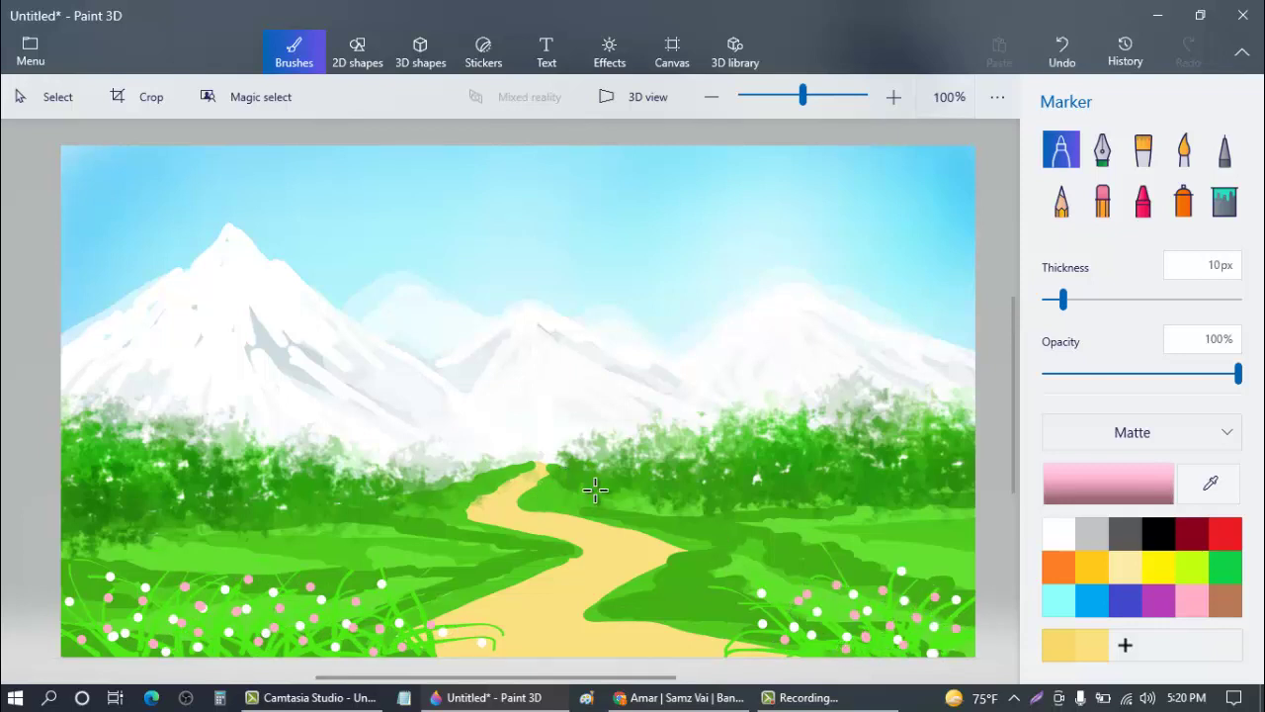
- Search the 3D library for "tree", insert Tree 02, shrink it and move it onto the right bushes
{"action": "left_click", "coordinate": [742, 49]}
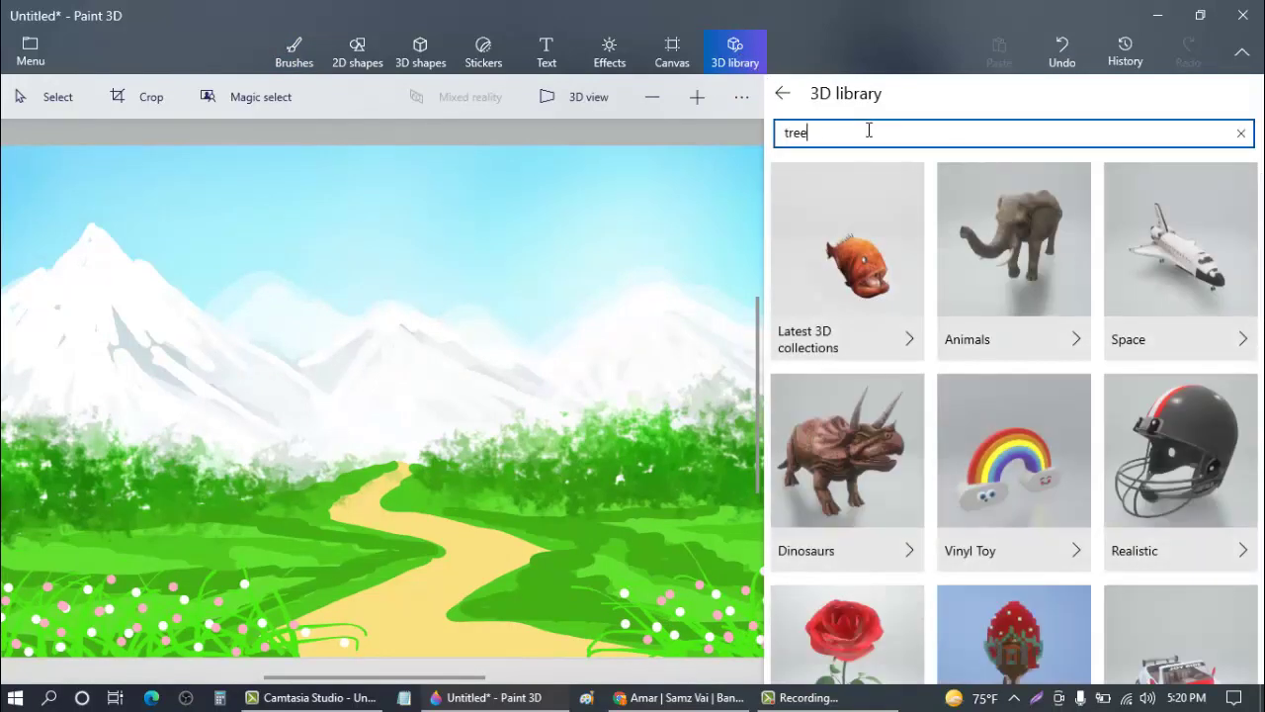
{"action": "key", "text": "Return"}
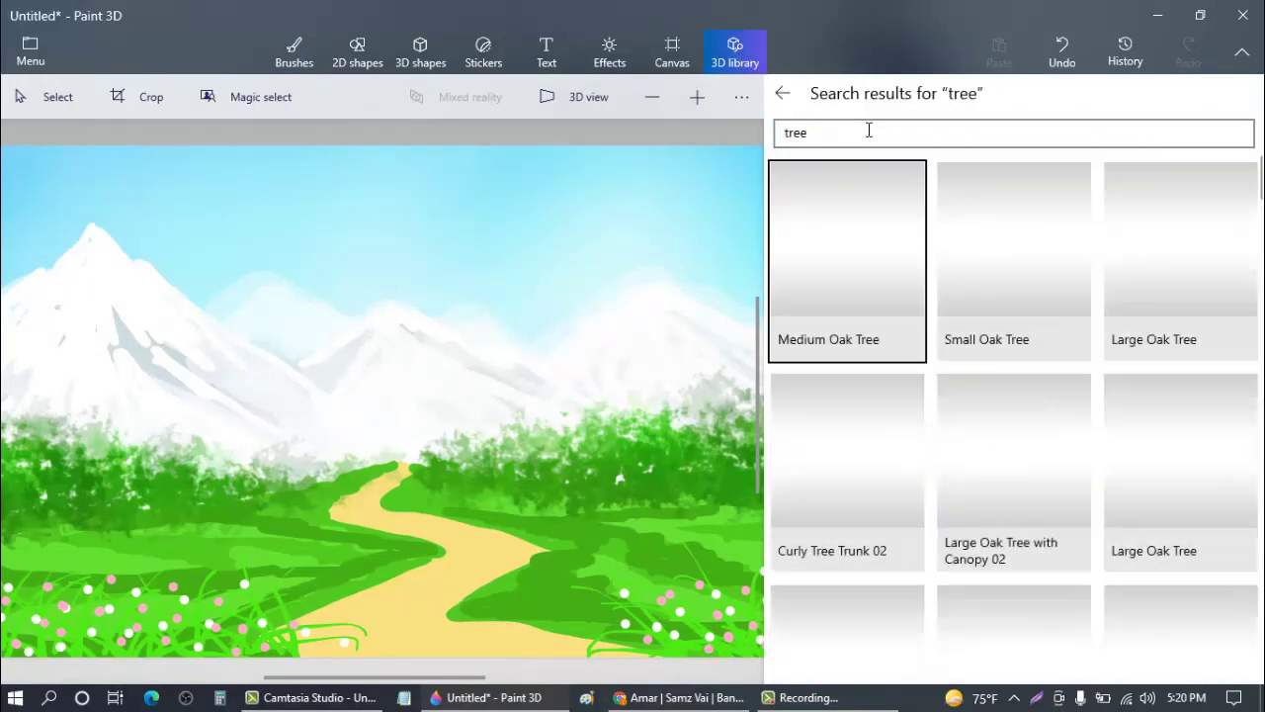
{"action": "scroll", "coordinate": [1068, 274], "scroll_direction": "down", "scroll_amount": 12}
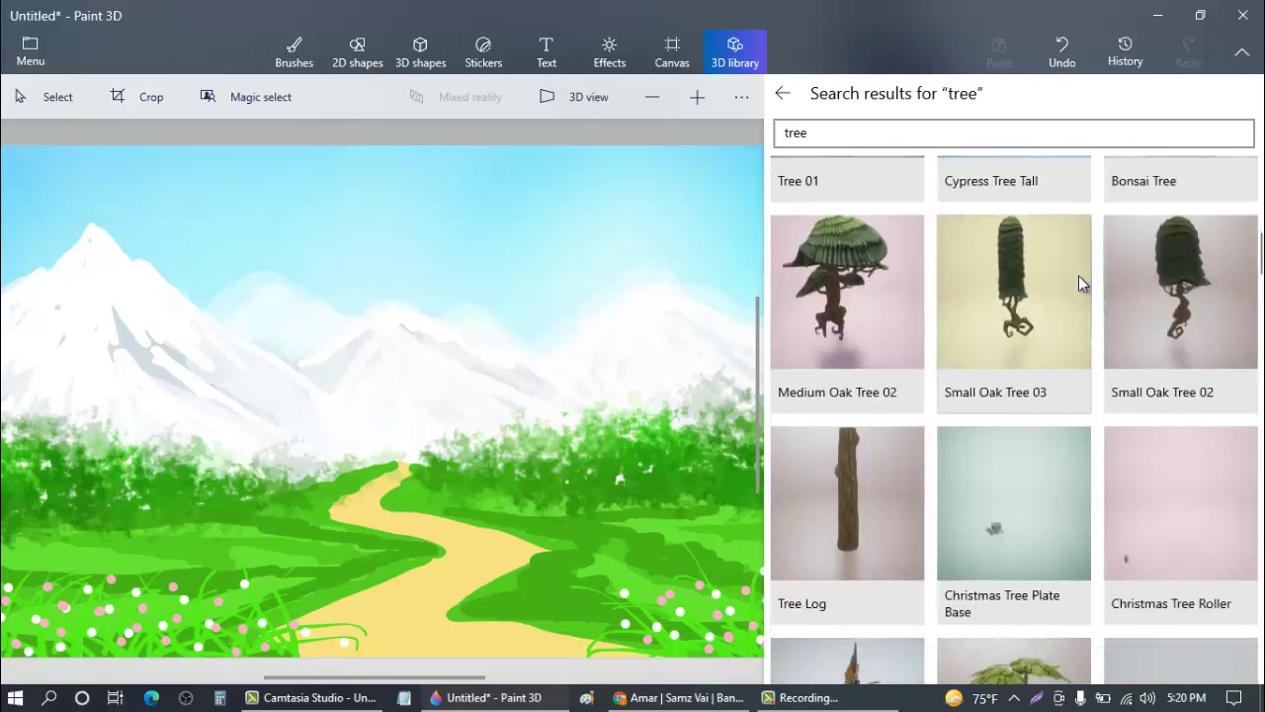
{"action": "left_click", "coordinate": [1083, 279]}
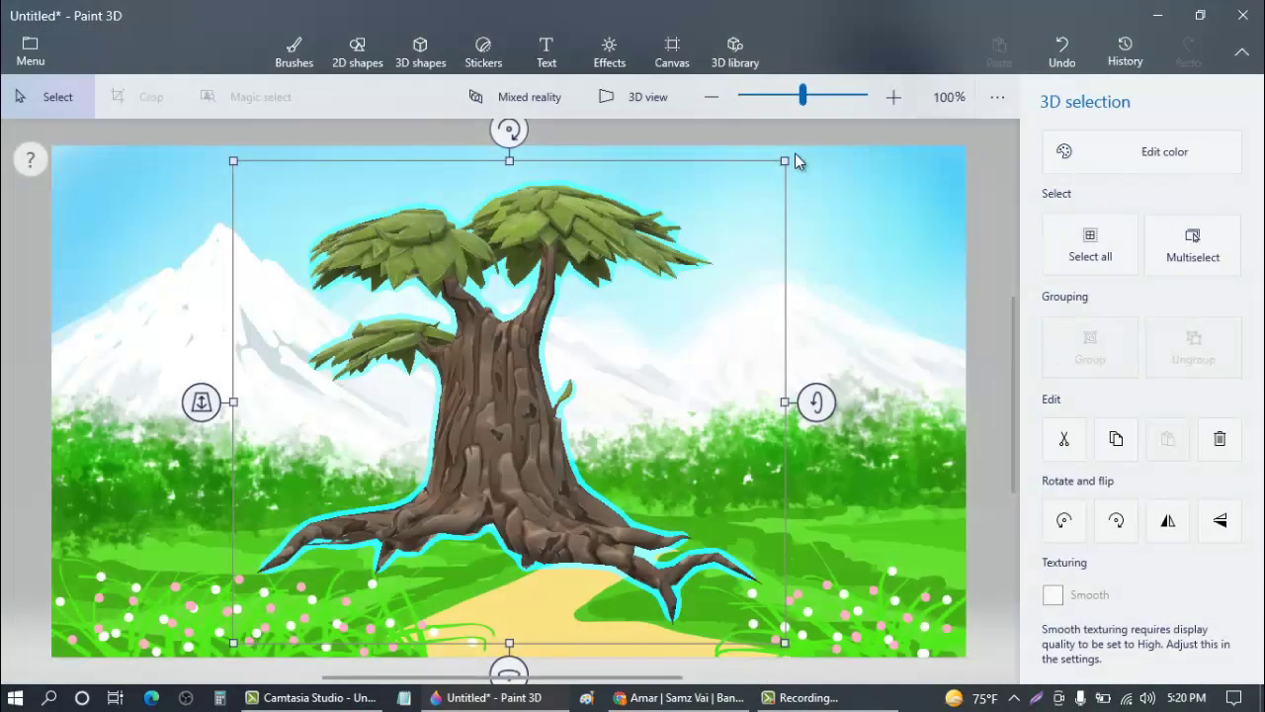
{"action": "left_click_drag", "start_coordinate": [784, 160], "coordinate": [451, 469]}
{"action": "left_click_drag", "start_coordinate": [335, 545], "coordinate": [894, 426]}
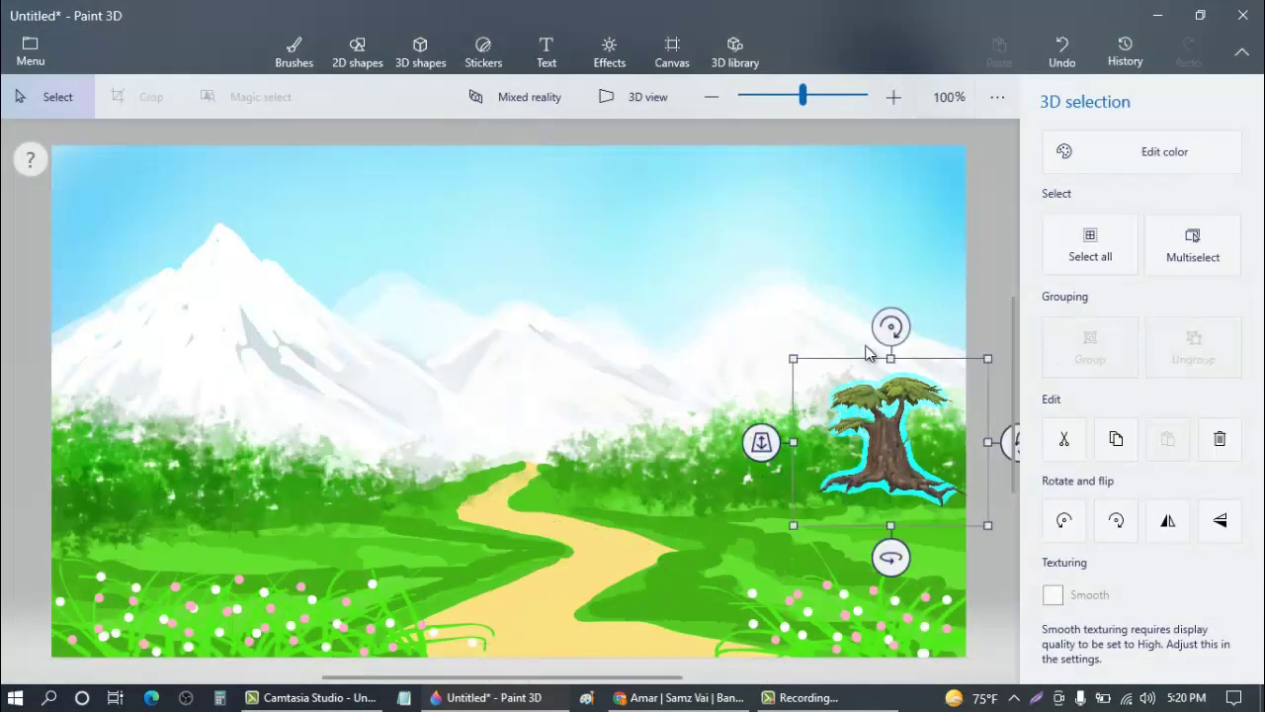
- Stretch the right tree taller, then reduce its size and position it at the meadow's right edge
{"action": "left_click_drag", "start_coordinate": [893, 355], "coordinate": [877, 135]}
{"action": "mouse_move", "coordinate": [911, 329]}
{"action": "left_mouse_down"}
{"action": "mouse_move", "coordinate": [925, 344]}
{"action": "mouse_move", "coordinate": [906, 338]}
{"action": "left_mouse_up"}
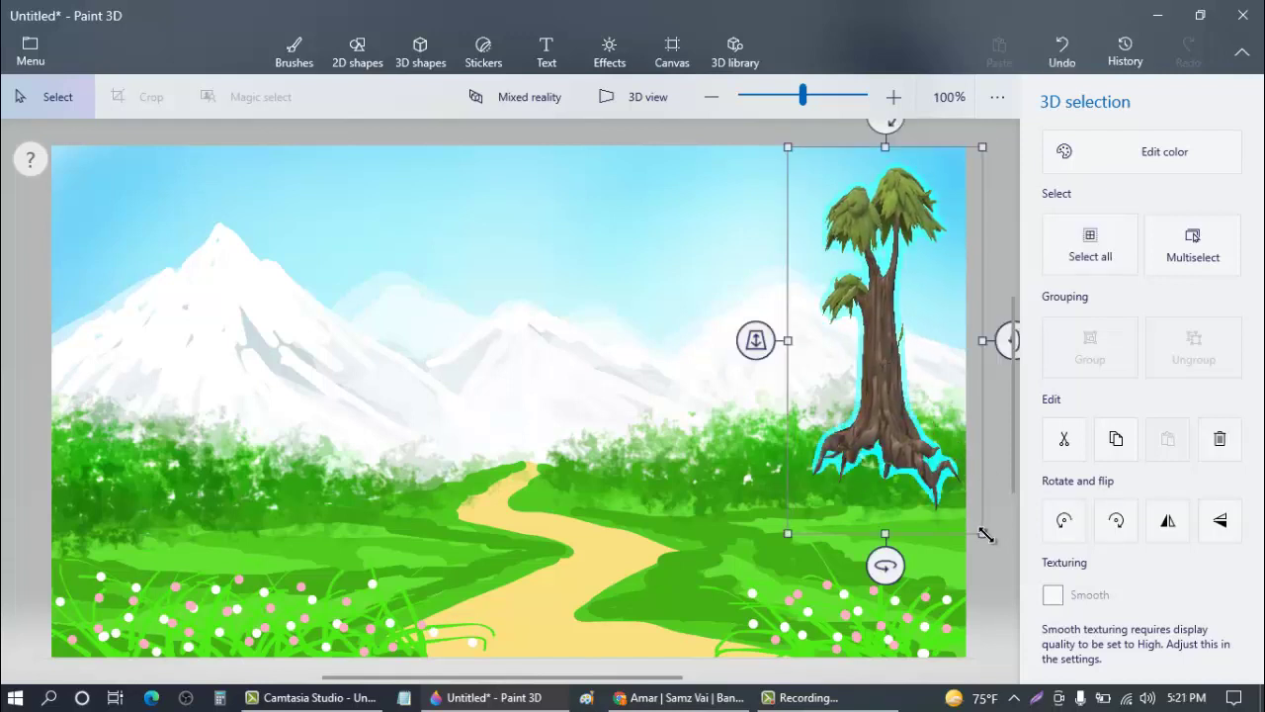
{"action": "left_click_drag", "start_coordinate": [985, 534], "coordinate": [891, 482]}
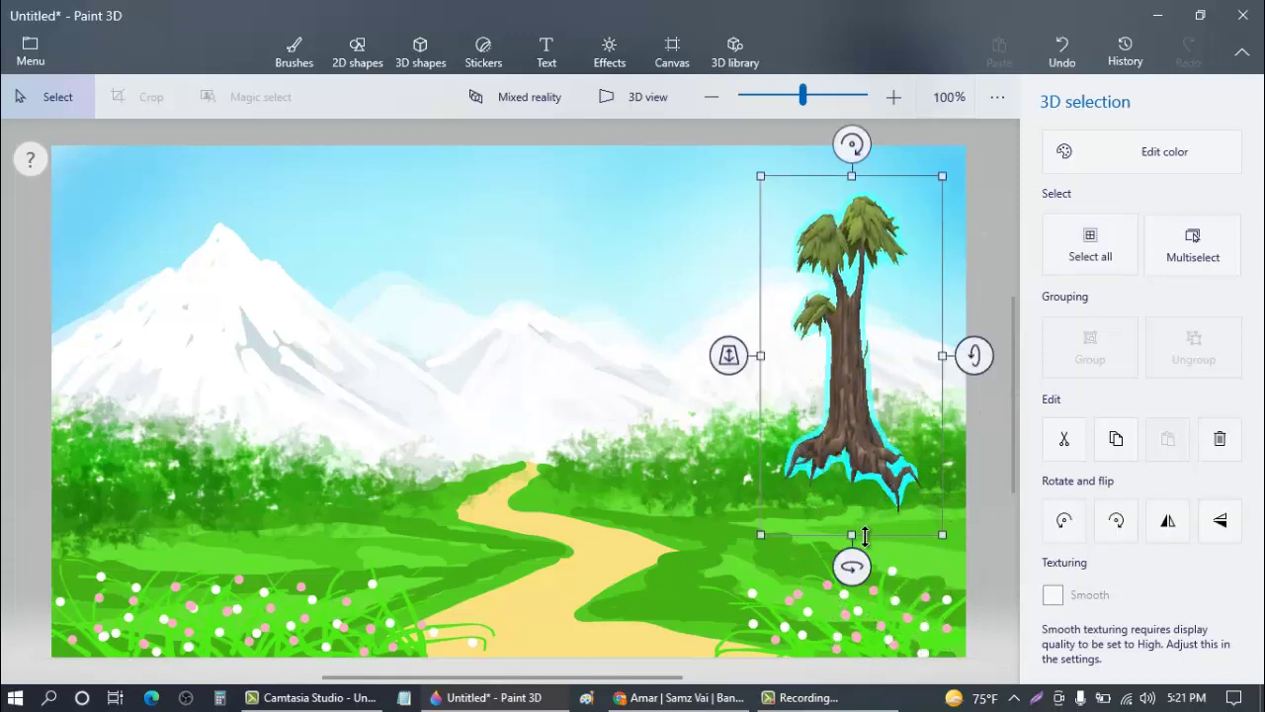
{"action": "left_click_drag", "start_coordinate": [864, 534], "coordinate": [897, 435]}
{"action": "mouse_move", "coordinate": [799, 262]}
{"action": "left_mouse_down"}
{"action": "mouse_move", "coordinate": [766, 204]}
{"action": "mouse_move", "coordinate": [815, 251]}
{"action": "mouse_move", "coordinate": [813, 279]}
{"action": "left_mouse_up"}
{"action": "left_click", "coordinate": [730, 438]}
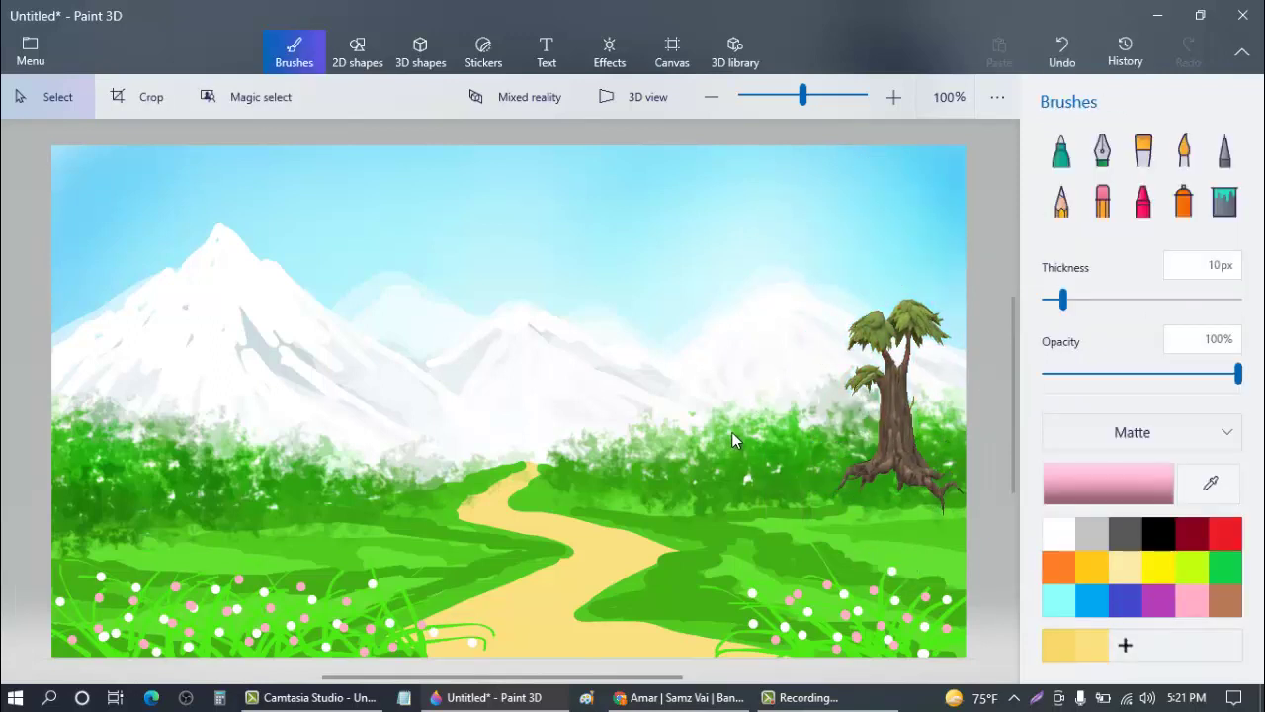
- Insert Tree 03 from the 3D library, shrink it, move it to the meadow's left edge and stretch it taller
{"action": "left_click", "coordinate": [748, 49]}
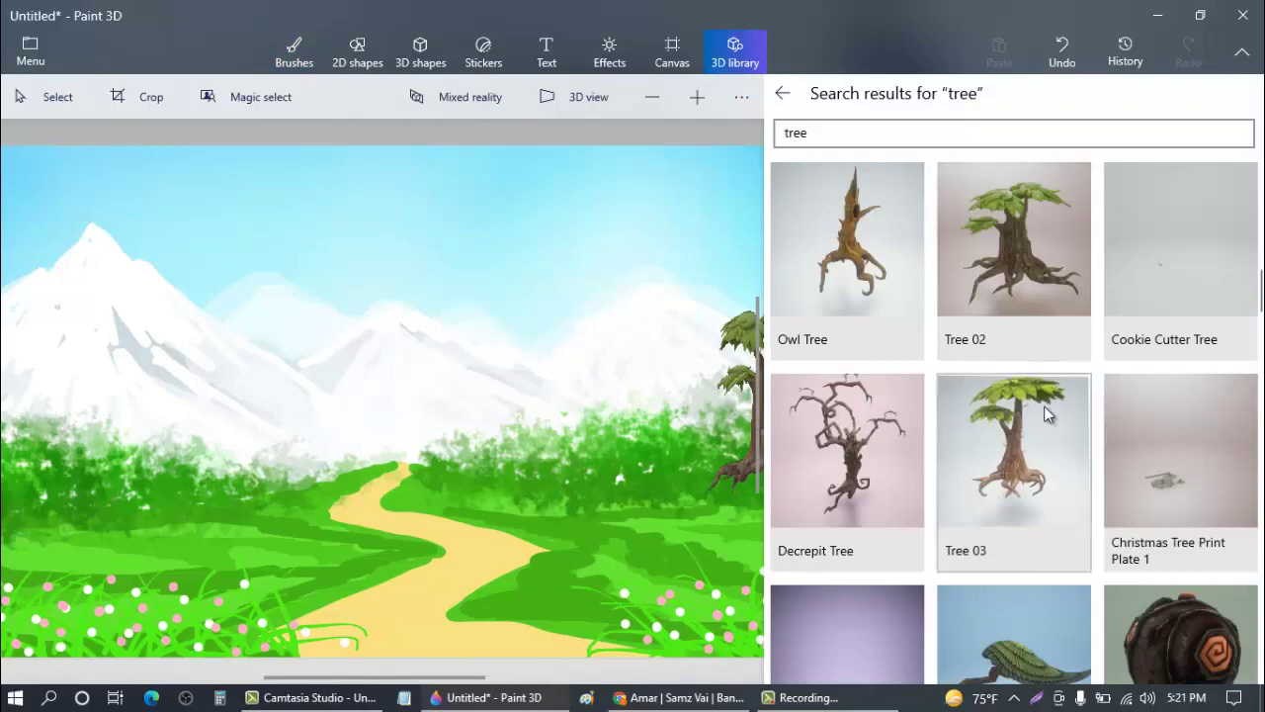
{"action": "left_click", "coordinate": [1044, 408]}
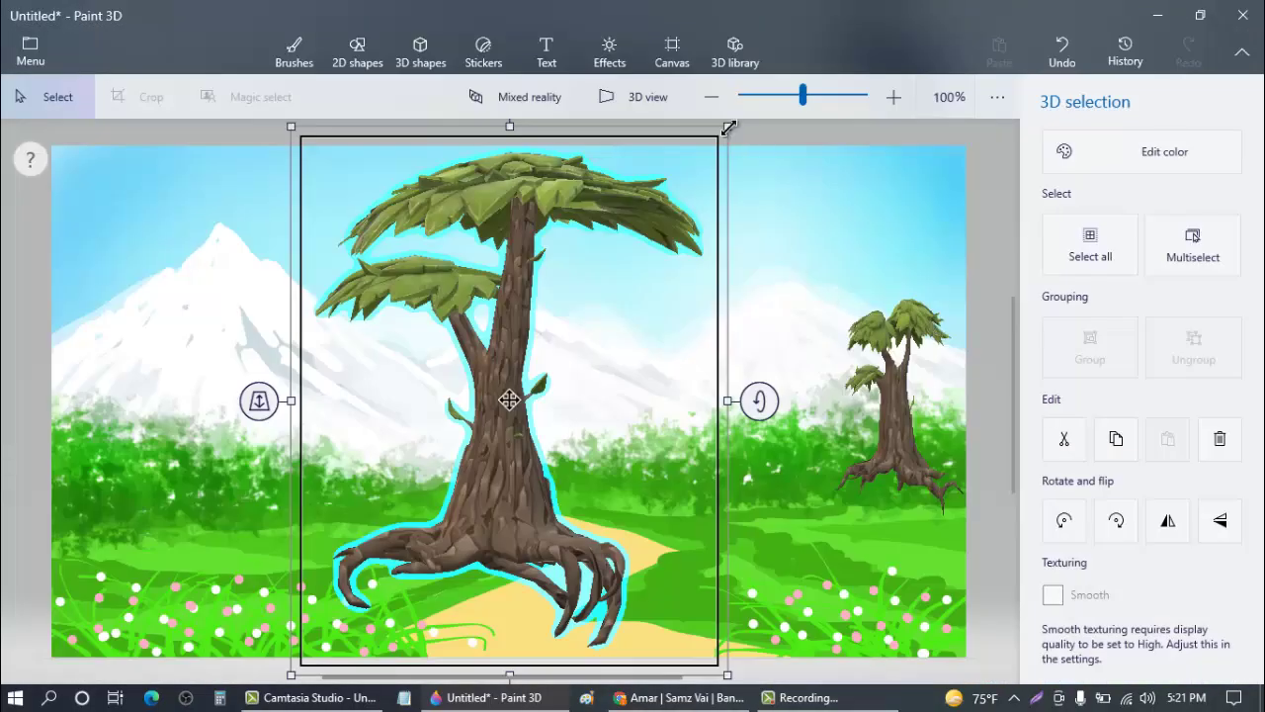
{"action": "left_click_drag", "start_coordinate": [727, 127], "coordinate": [483, 441]}
{"action": "left_click_drag", "start_coordinate": [438, 554], "coordinate": [164, 429]}
{"action": "left_click_drag", "start_coordinate": [123, 318], "coordinate": [128, 203]}
{"action": "left_click", "coordinate": [293, 51]}
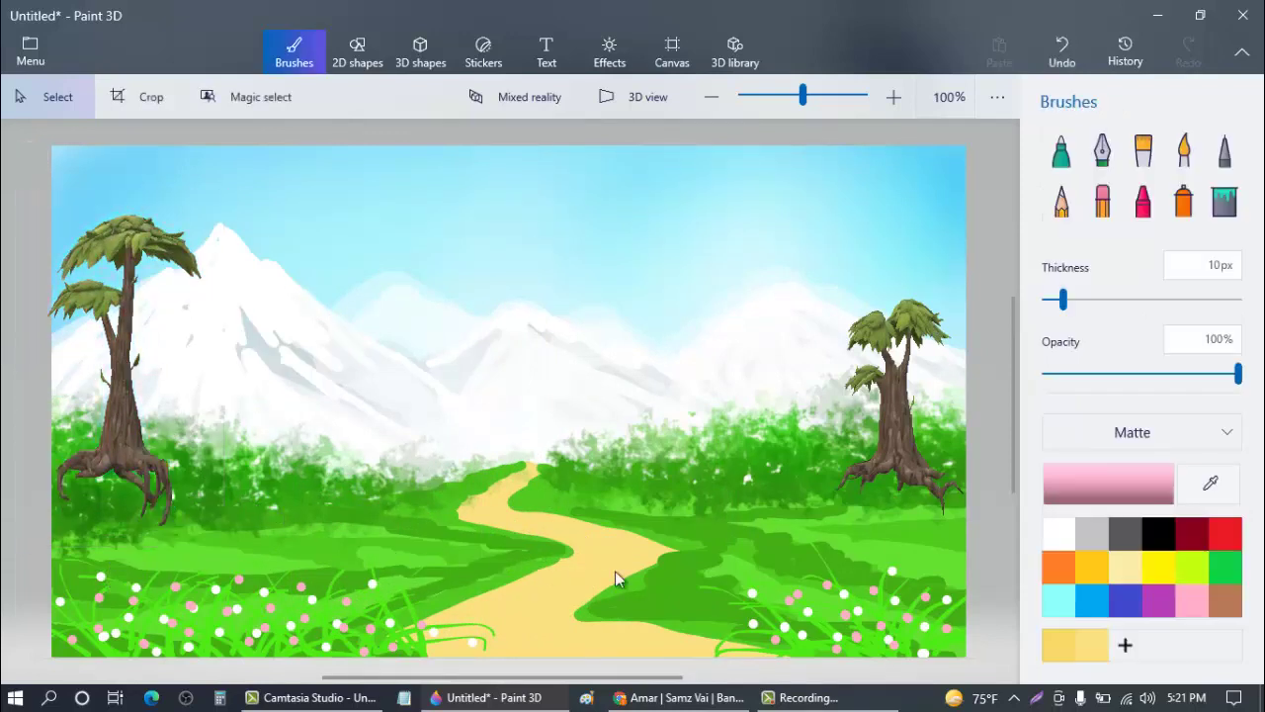
- Insert the Evergreen Tree from the 3D library's tree results, scale it down and place it just left of the right tree
{"action": "left_click", "coordinate": [746, 53]}
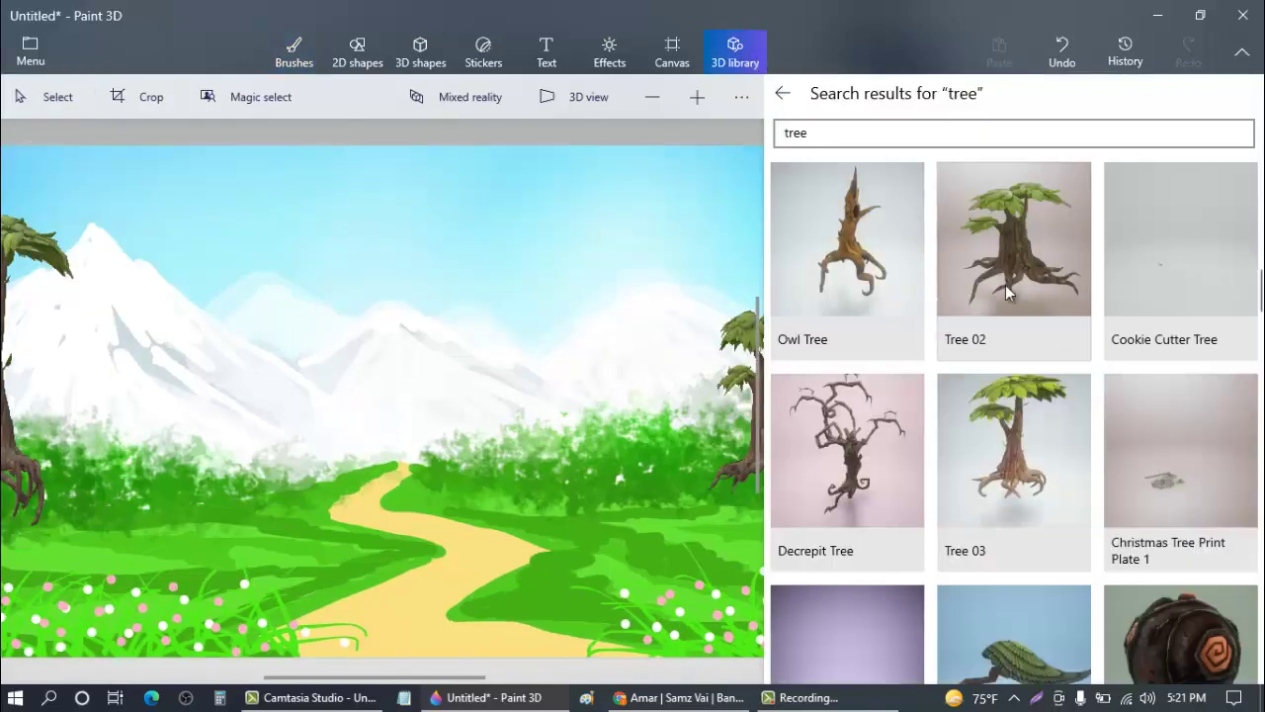
{"action": "scroll", "coordinate": [1030, 387], "scroll_direction": "down", "scroll_amount": 10}
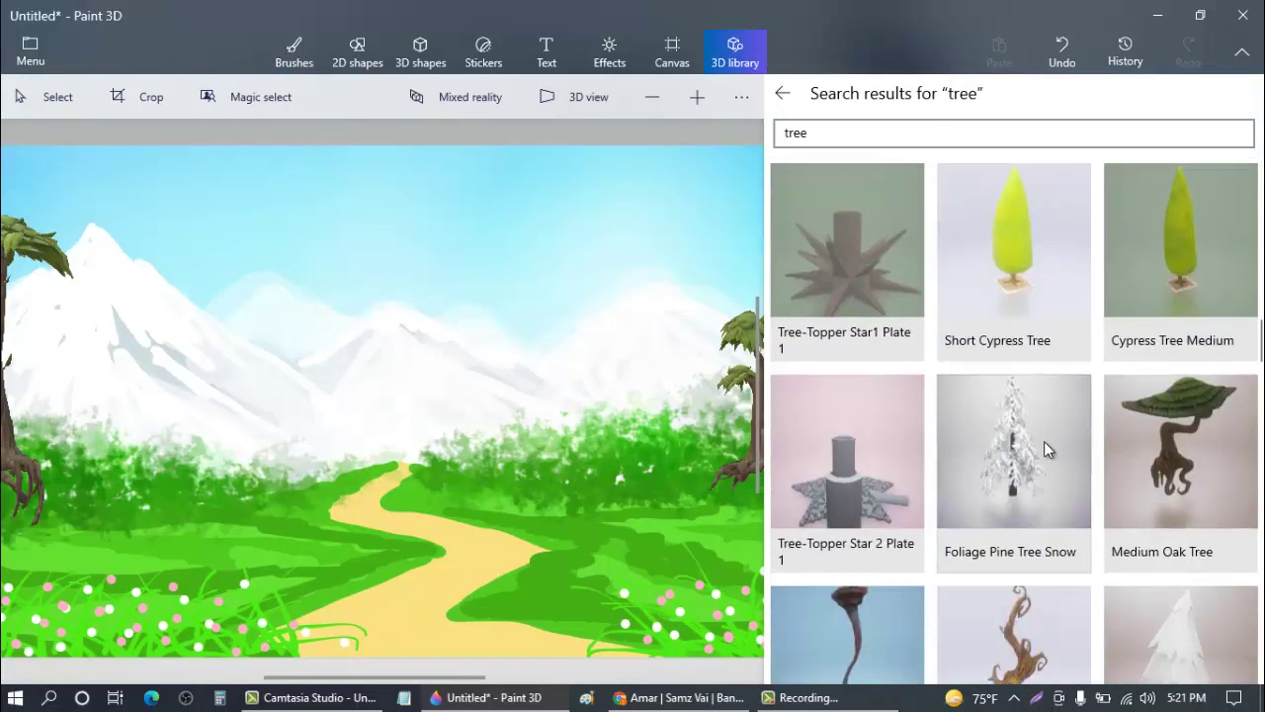
{"action": "scroll", "coordinate": [1041, 455], "scroll_direction": "down", "scroll_amount": 10}
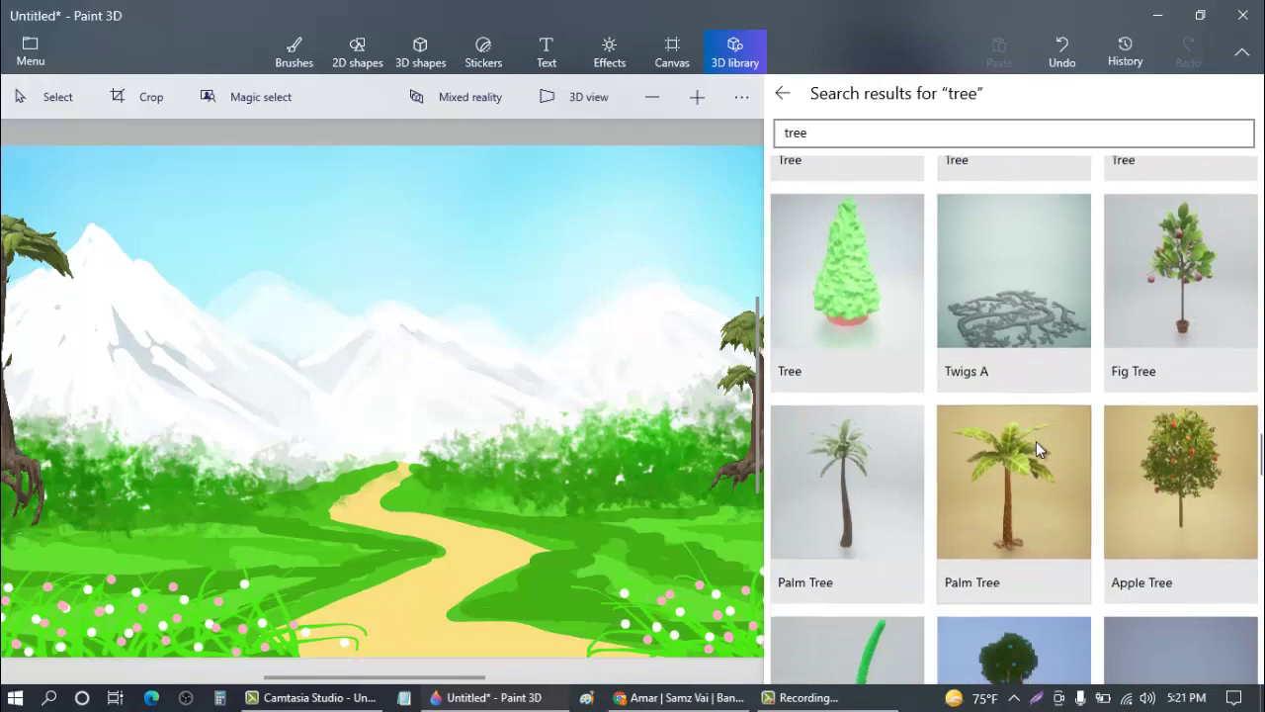
{"action": "scroll", "coordinate": [1035, 441], "scroll_direction": "down", "scroll_amount": 10}
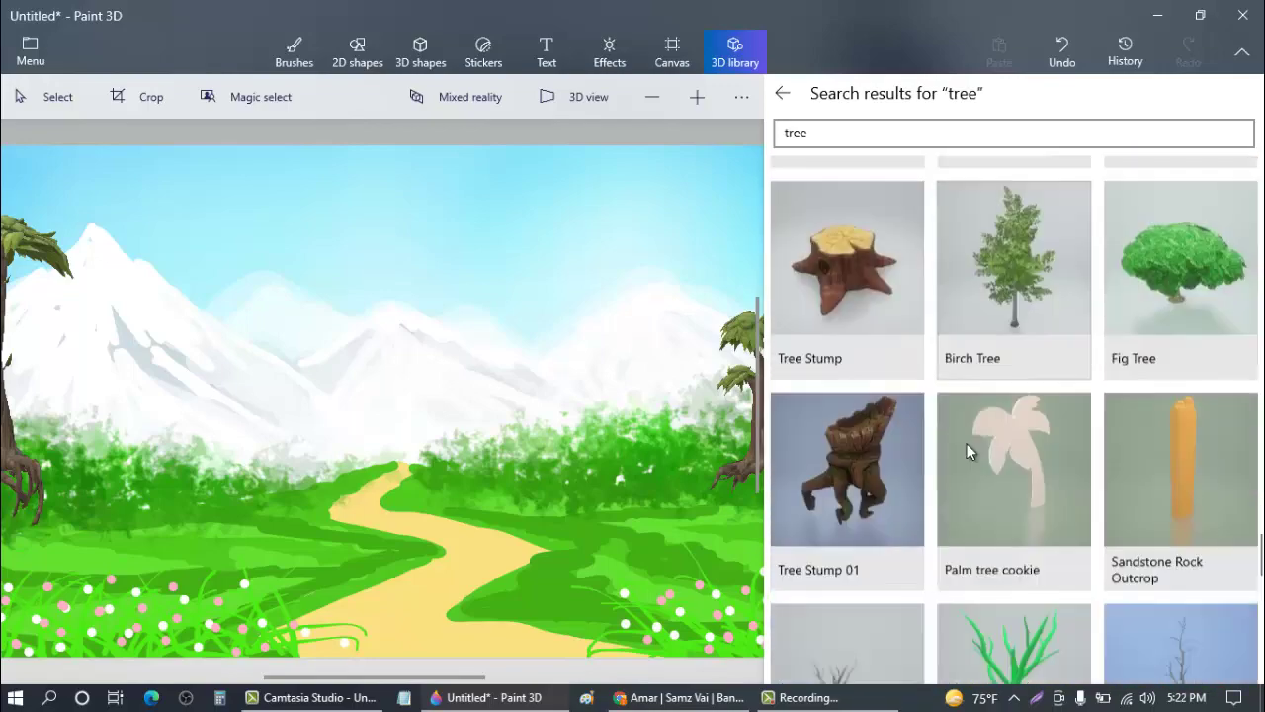
{"action": "scroll", "coordinate": [970, 450], "scroll_direction": "down", "scroll_amount": 5}
{"action": "scroll", "coordinate": [1002, 451], "scroll_direction": "up", "scroll_amount": 7}
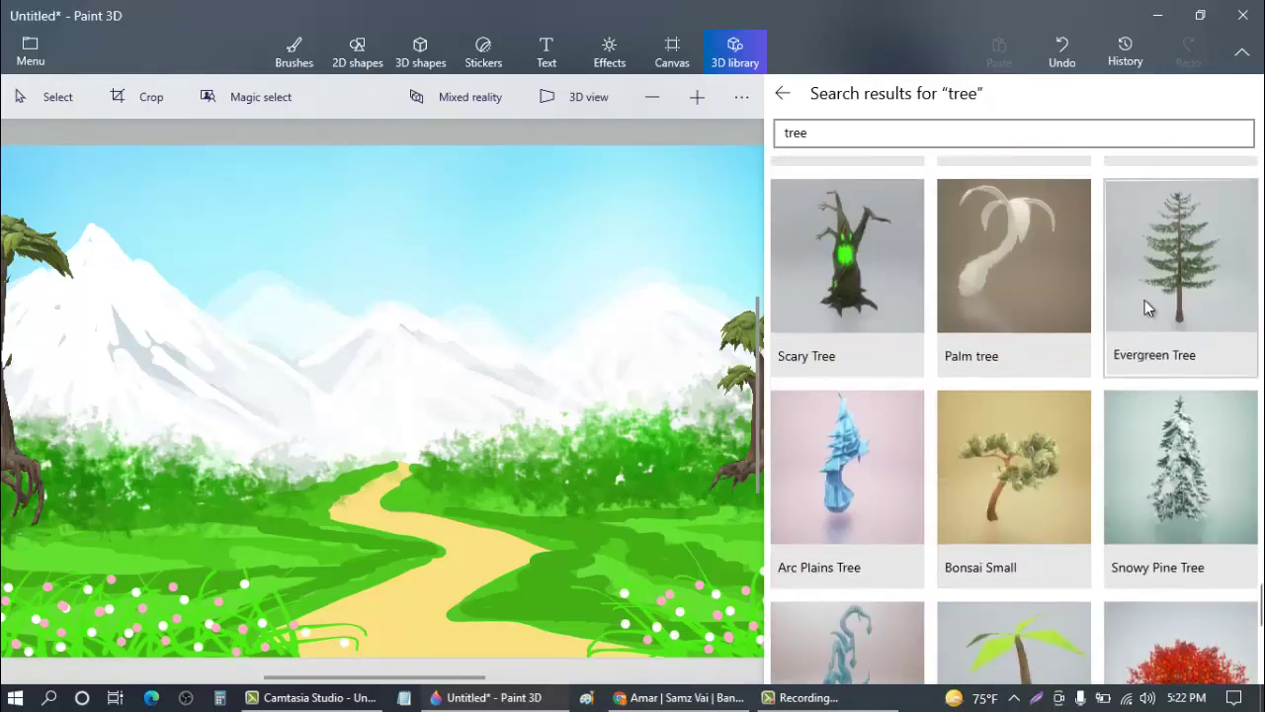
{"action": "left_click", "coordinate": [1136, 305]}
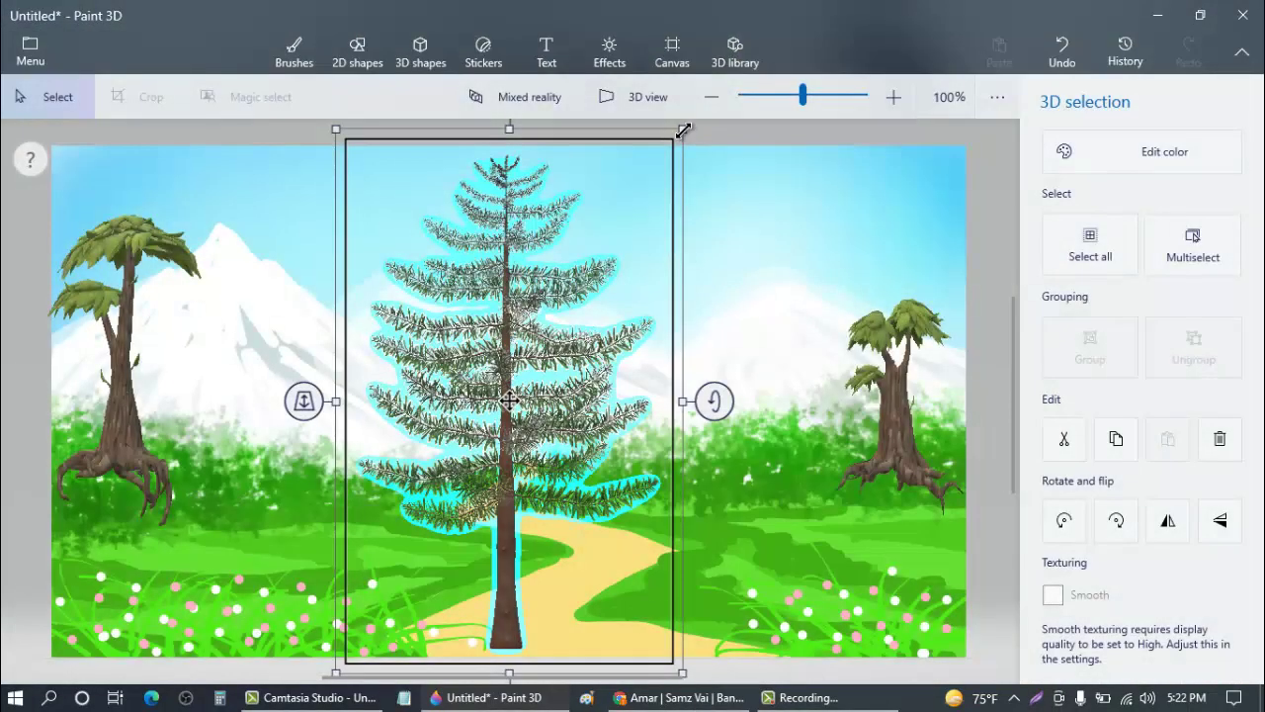
{"action": "left_click_drag", "start_coordinate": [682, 130], "coordinate": [565, 333]}
{"action": "left_click_drag", "start_coordinate": [503, 395], "coordinate": [873, 257]}
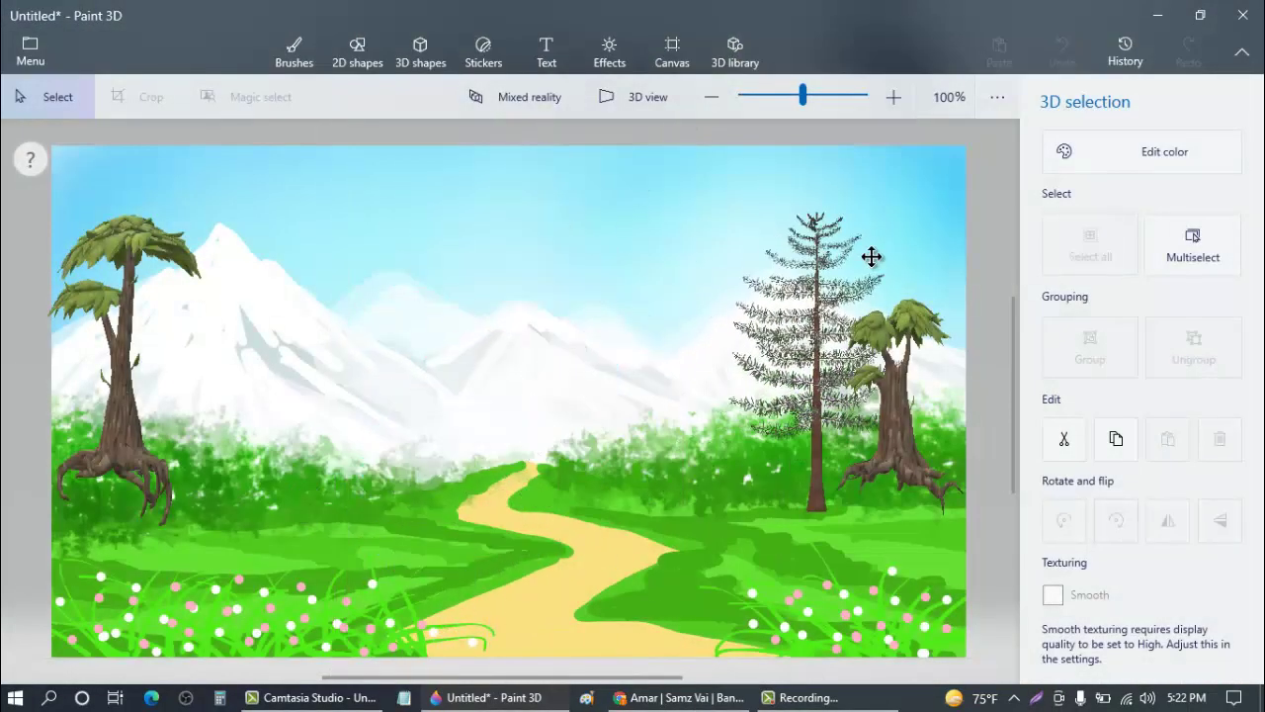
- Shrink the evergreen, move it beside the big tree at the meadow's left edge and copy it
{"action": "left_click_drag", "start_coordinate": [907, 201], "coordinate": [886, 264]}
{"action": "left_click_drag", "start_coordinate": [776, 395], "coordinate": [179, 388]}
{"action": "right_click", "coordinate": [178, 393]}
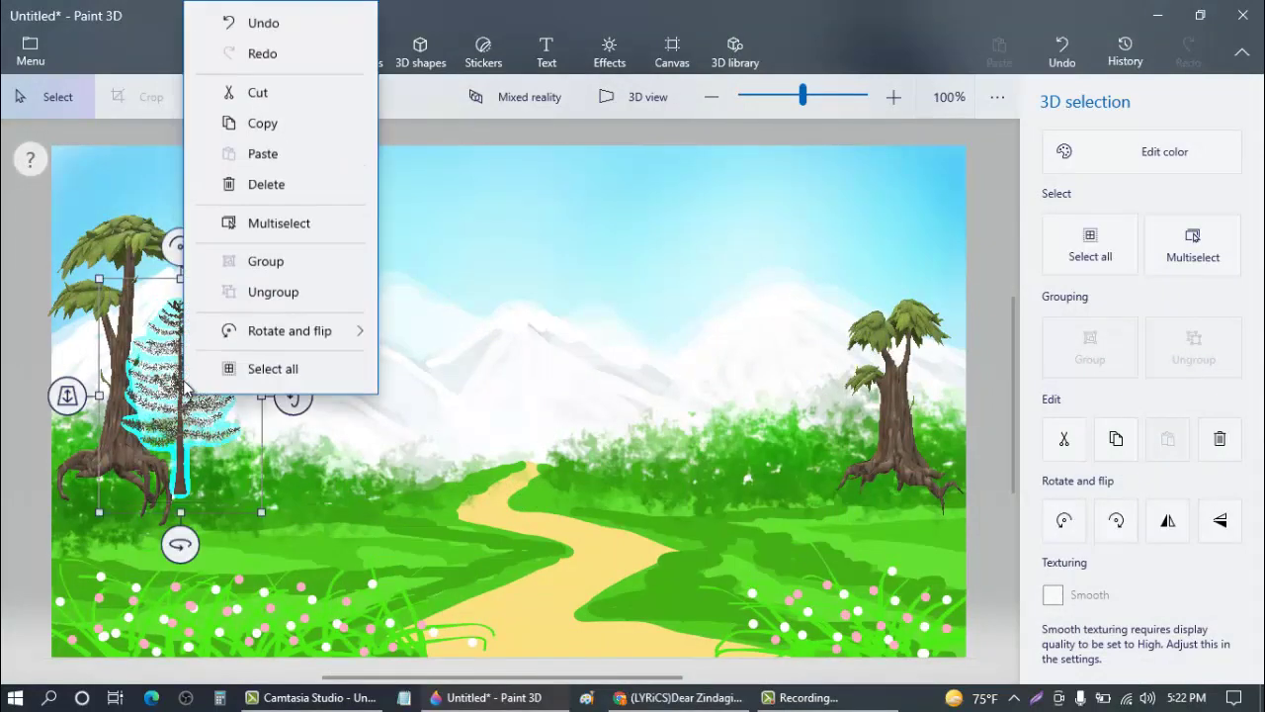
{"action": "left_click", "coordinate": [282, 127]}
- Paste a copy of the evergreen, scale it down and place it just right of the first evergreen
{"action": "right_click", "coordinate": [366, 216]}
{"action": "left_click", "coordinate": [419, 342]}
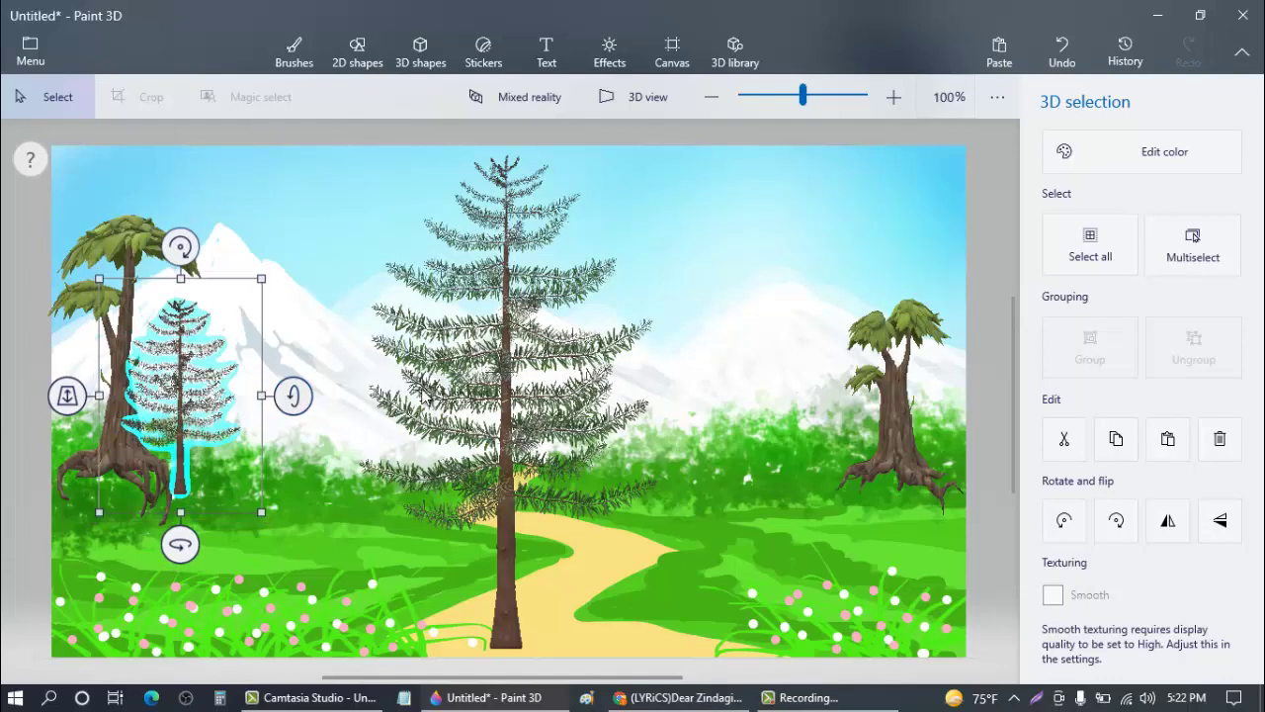
{"action": "left_click", "coordinate": [524, 308]}
{"action": "left_click_drag", "start_coordinate": [683, 131], "coordinate": [525, 511]}
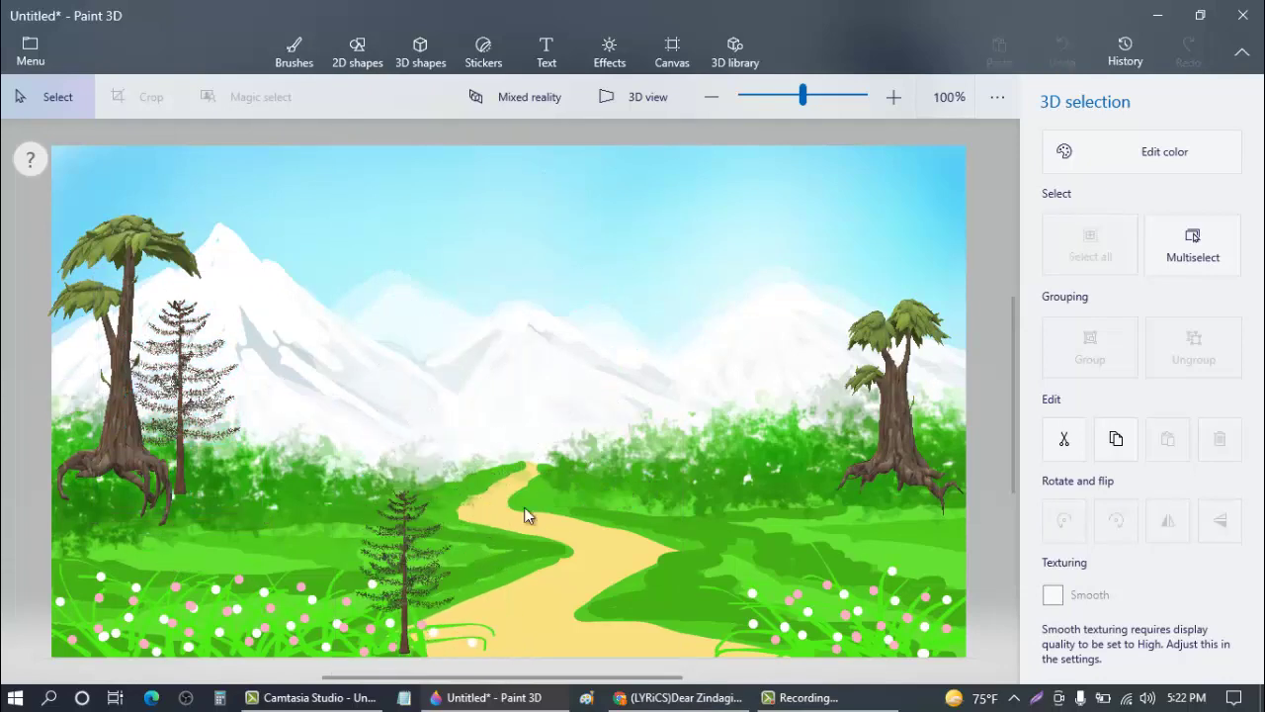
{"action": "left_click_drag", "start_coordinate": [404, 559], "coordinate": [249, 411]}
{"action": "mouse_move", "coordinate": [320, 328]}
{"action": "left_mouse_down"}
{"action": "mouse_move", "coordinate": [288, 390]}
{"action": "mouse_move", "coordinate": [316, 313]}
{"action": "mouse_move", "coordinate": [306, 312]}
{"action": "left_mouse_up"}
{"action": "mouse_move", "coordinate": [279, 404]}
{"action": "left_mouse_down"}
{"action": "mouse_move", "coordinate": [257, 389]}
{"action": "mouse_move", "coordinate": [285, 402]}
{"action": "mouse_move", "coordinate": [267, 392]}
{"action": "left_mouse_up"}
- Paste another evergreen copy, shrink it and place it at the meadow's left edge beside the big tree
{"action": "right_click", "coordinate": [333, 366]}
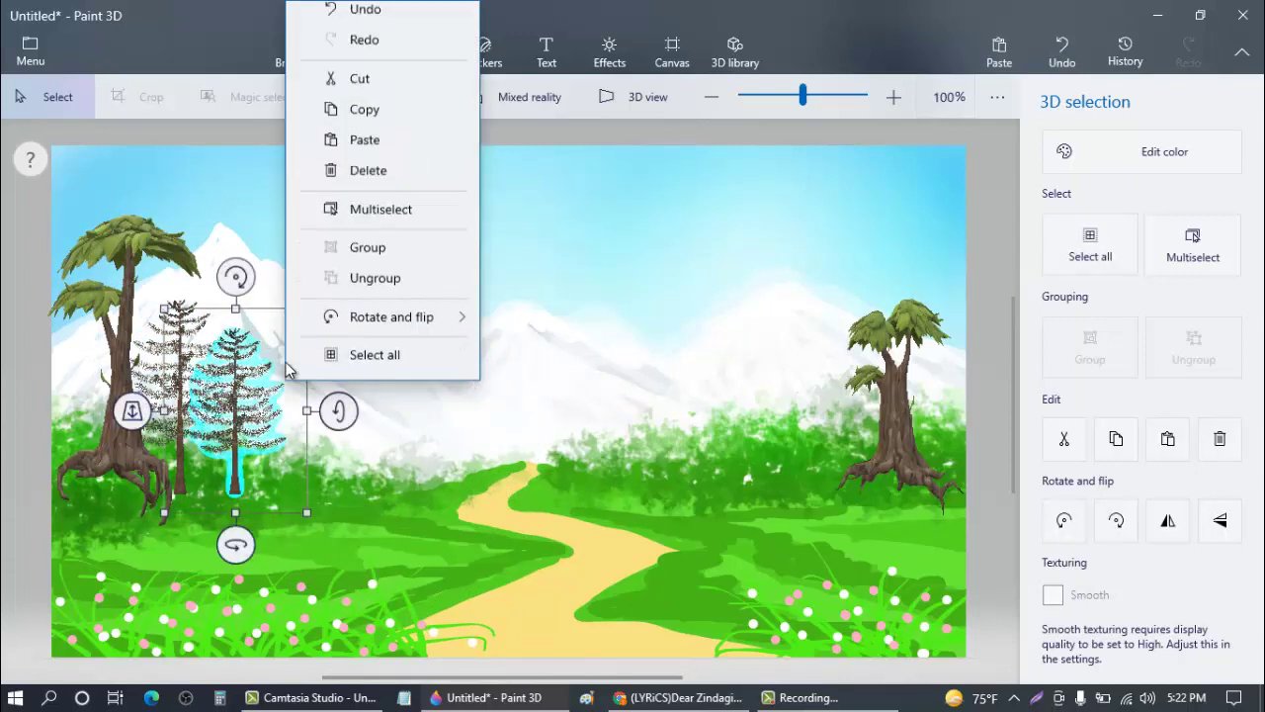
{"action": "key", "text": "Escape"}
{"action": "right_click", "coordinate": [414, 305]}
{"action": "left_click", "coordinate": [476, 435]}
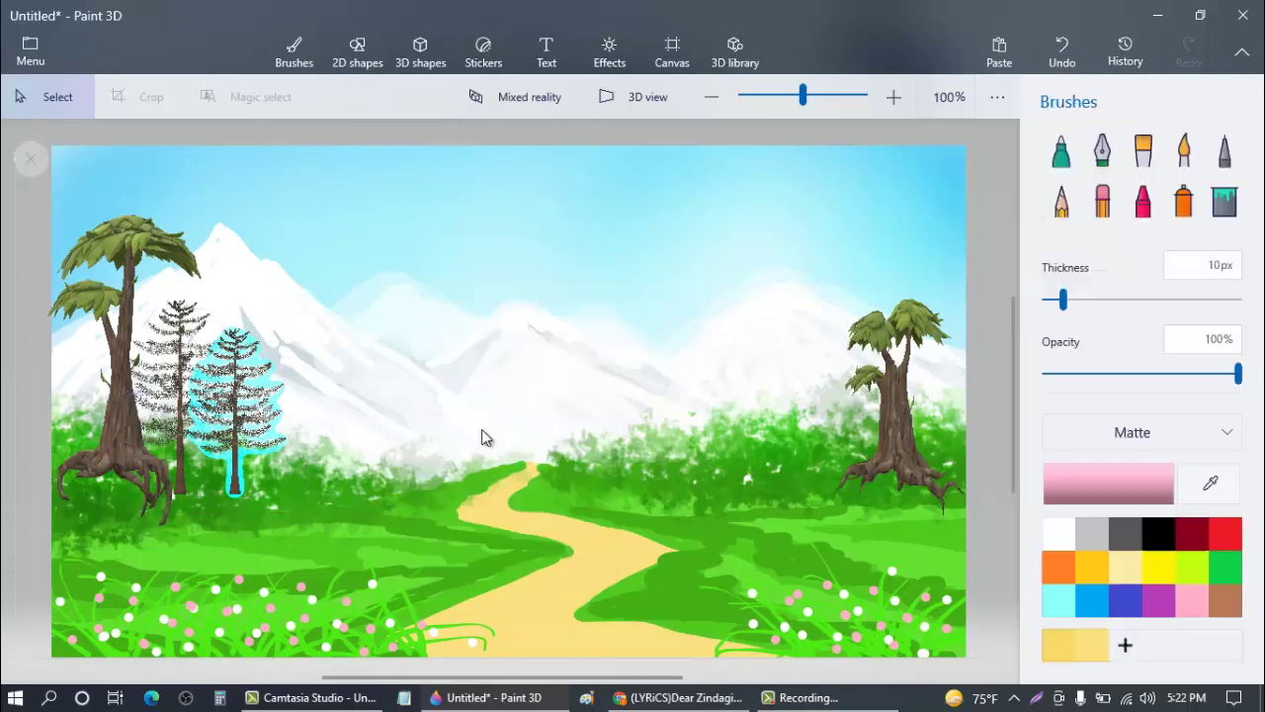
{"action": "left_click_drag", "start_coordinate": [681, 130], "coordinate": [483, 465]}
{"action": "left_click_drag", "start_coordinate": [472, 491], "coordinate": [137, 346]}
{"action": "left_click_drag", "start_coordinate": [84, 396], "coordinate": [91, 365]}
{"action": "left_click_drag", "start_coordinate": [89, 317], "coordinate": [90, 316]}
{"action": "left_click", "coordinate": [271, 506]}
- Paste an evergreen copy, shrink it and place it behind the big tree at the meadow's right edge
{"action": "right_click", "coordinate": [594, 363]}
{"action": "left_click", "coordinate": [647, 491]}
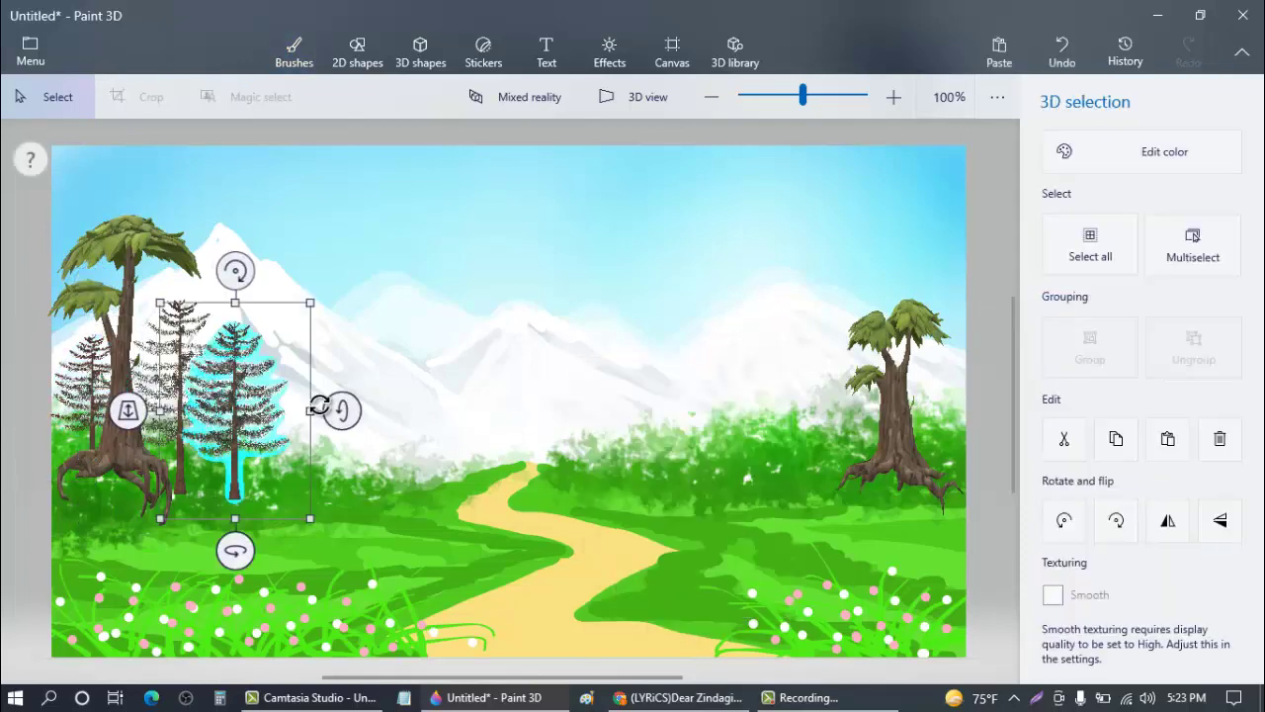
{"action": "left_click_drag", "start_coordinate": [240, 406], "coordinate": [750, 422]}
{"action": "left_click_drag", "start_coordinate": [820, 316], "coordinate": [765, 400]}
{"action": "left_click_drag", "start_coordinate": [722, 453], "coordinate": [927, 413]}
{"action": "left_click", "coordinate": [955, 347]}
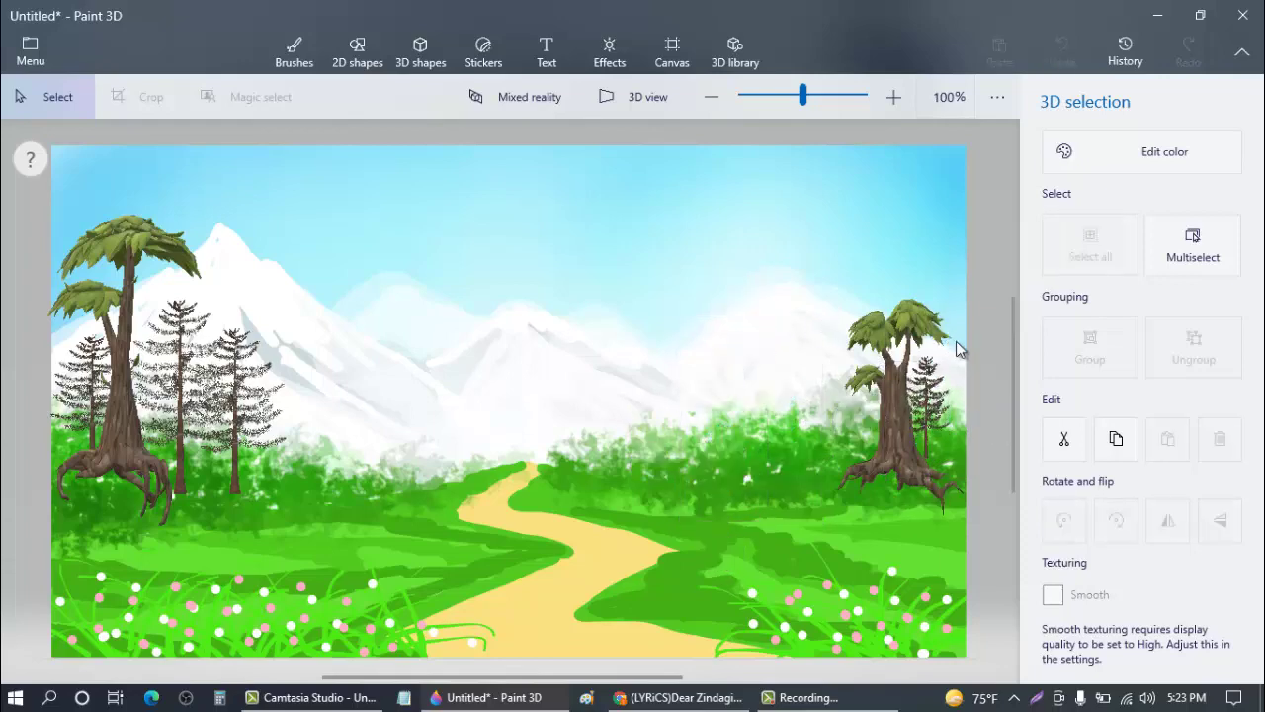
- Paste evergreen copies onto the far end of the path and shrink them to distant-tree size
{"action": "right_click", "coordinate": [785, 423]}
{"action": "left_click", "coordinate": [730, 426]}
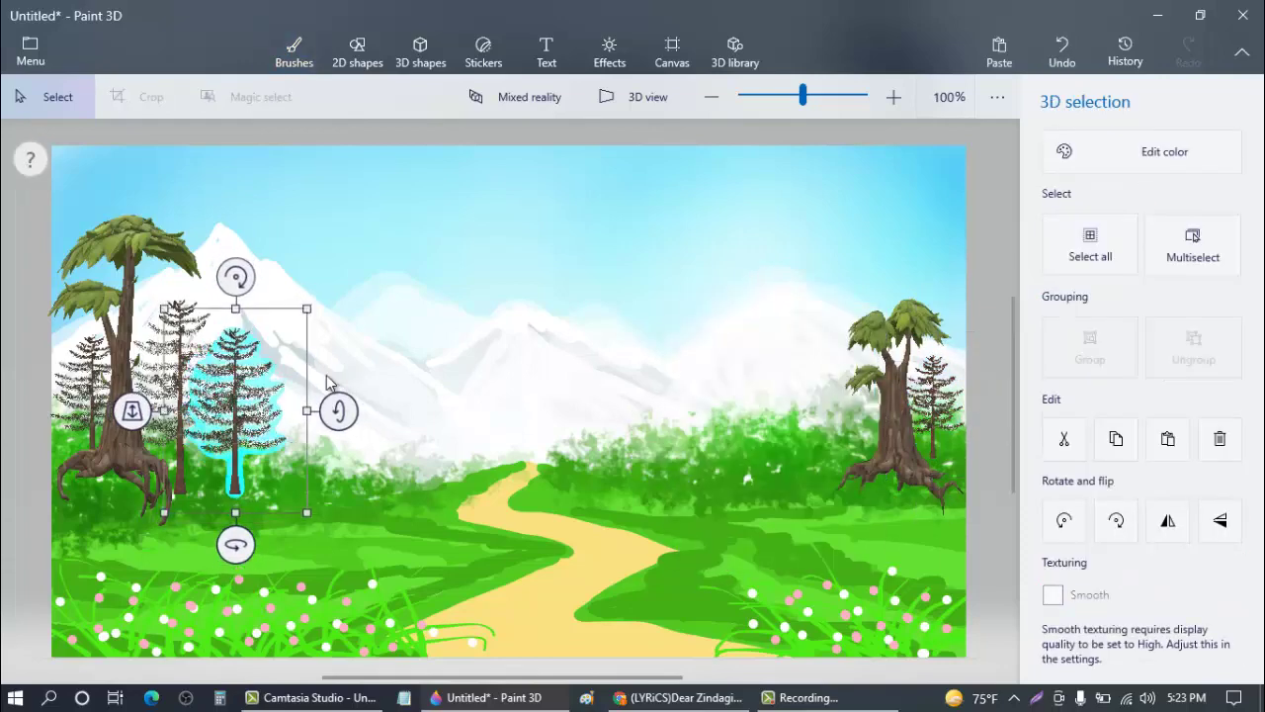
{"action": "left_click_drag", "start_coordinate": [240, 403], "coordinate": [679, 386]}
{"action": "left_click_drag", "start_coordinate": [753, 293], "coordinate": [722, 338]}
{"action": "left_click_drag", "start_coordinate": [689, 415], "coordinate": [571, 428]}
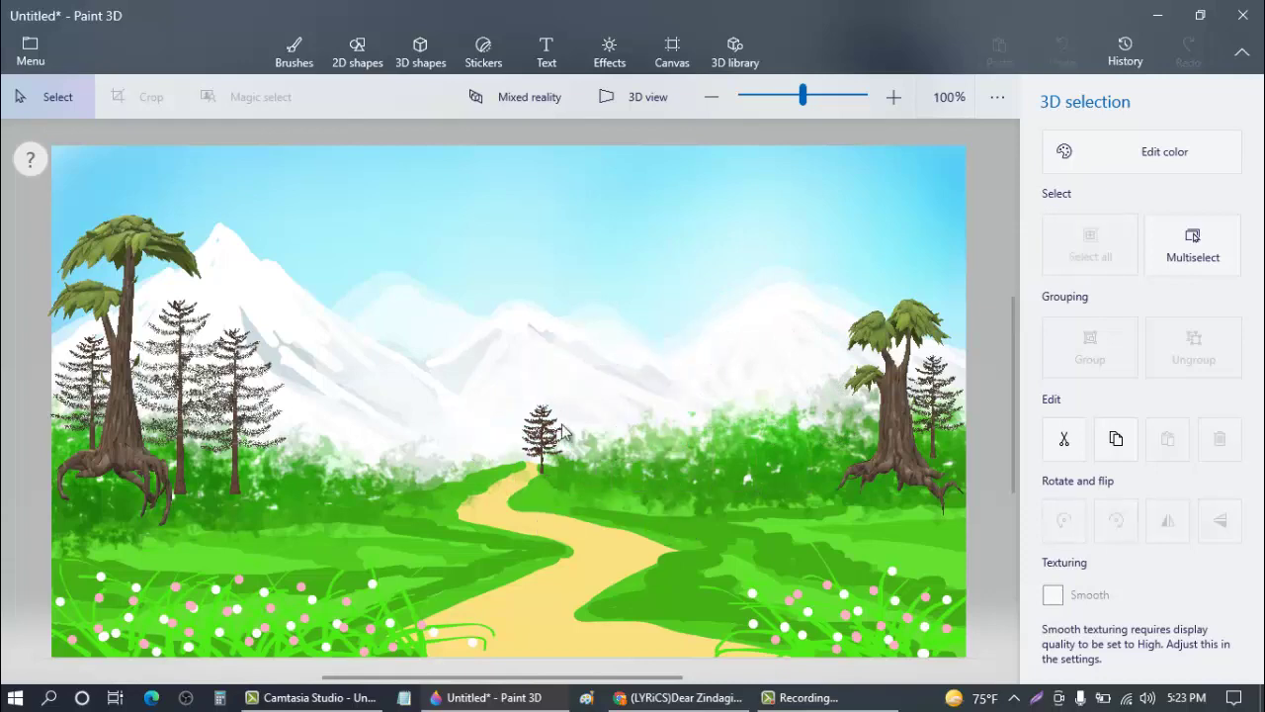
{"action": "right_click", "coordinate": [570, 428]}
{"action": "left_click", "coordinate": [620, 188]}
{"action": "left_click_drag", "start_coordinate": [260, 423], "coordinate": [586, 413]}
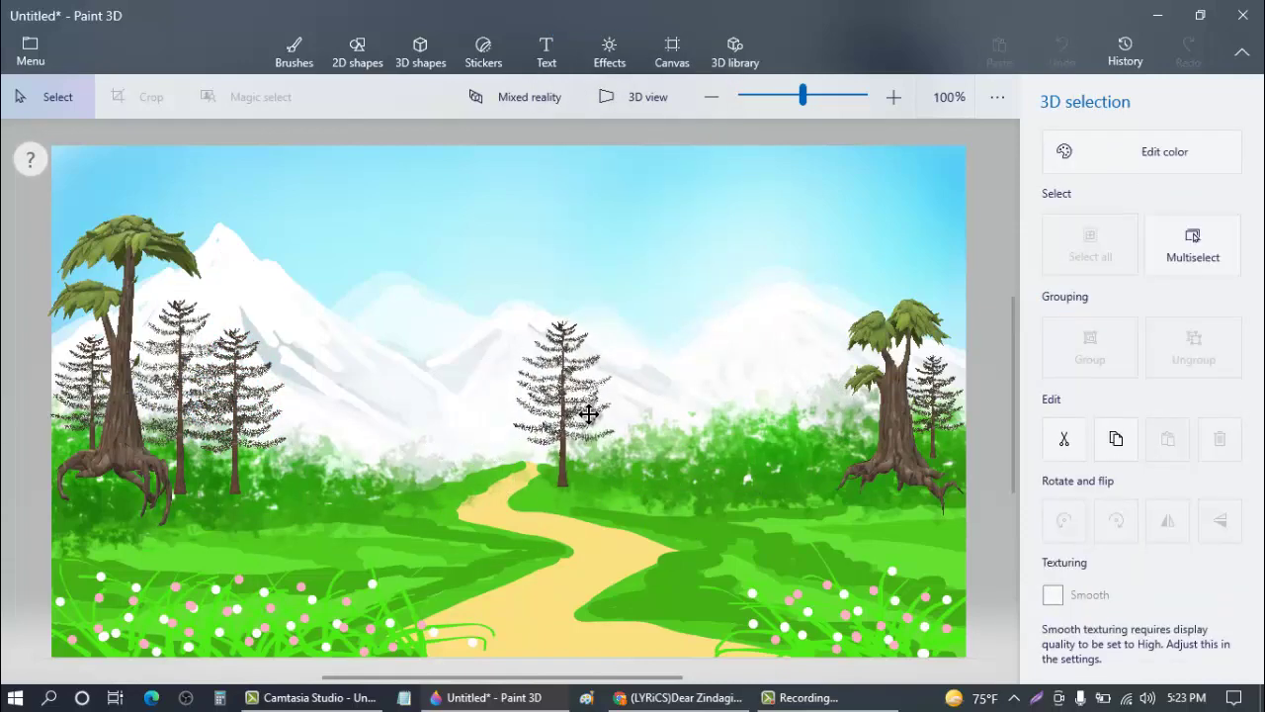
{"action": "left_click_drag", "start_coordinate": [629, 299], "coordinate": [556, 437]}
- Paste an evergreen copy and shrink it to fit between the two tall evergreens near the left big tree
{"action": "right_click", "coordinate": [620, 496]}
{"action": "left_click", "coordinate": [584, 494]}
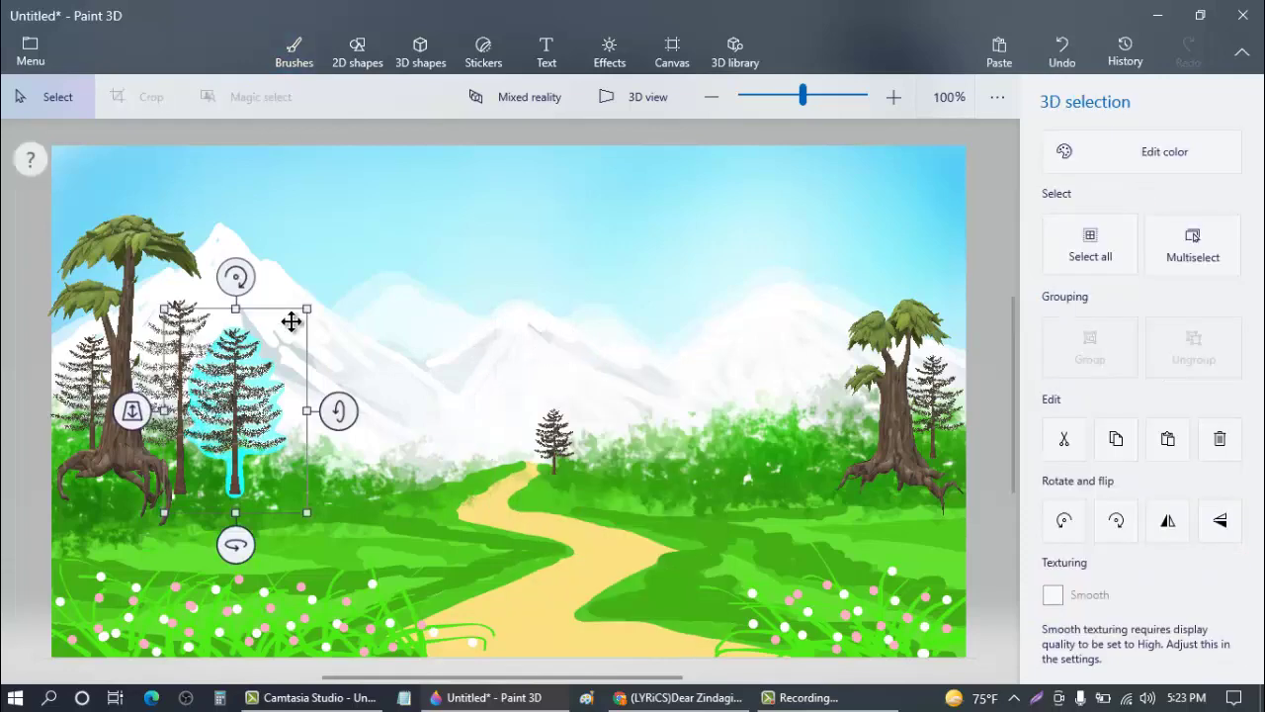
{"action": "mouse_move", "coordinate": [305, 307]}
{"action": "left_mouse_down"}
{"action": "mouse_move", "coordinate": [259, 419]}
{"action": "mouse_move", "coordinate": [215, 438]}
{"action": "left_mouse_up"}
{"action": "left_click", "coordinate": [338, 503]}
- Add a shrunken evergreen copy right of the left evergreens and move the path-end evergreen next to it
{"action": "right_click", "coordinate": [356, 381]}
{"action": "left_click", "coordinate": [375, 419]}
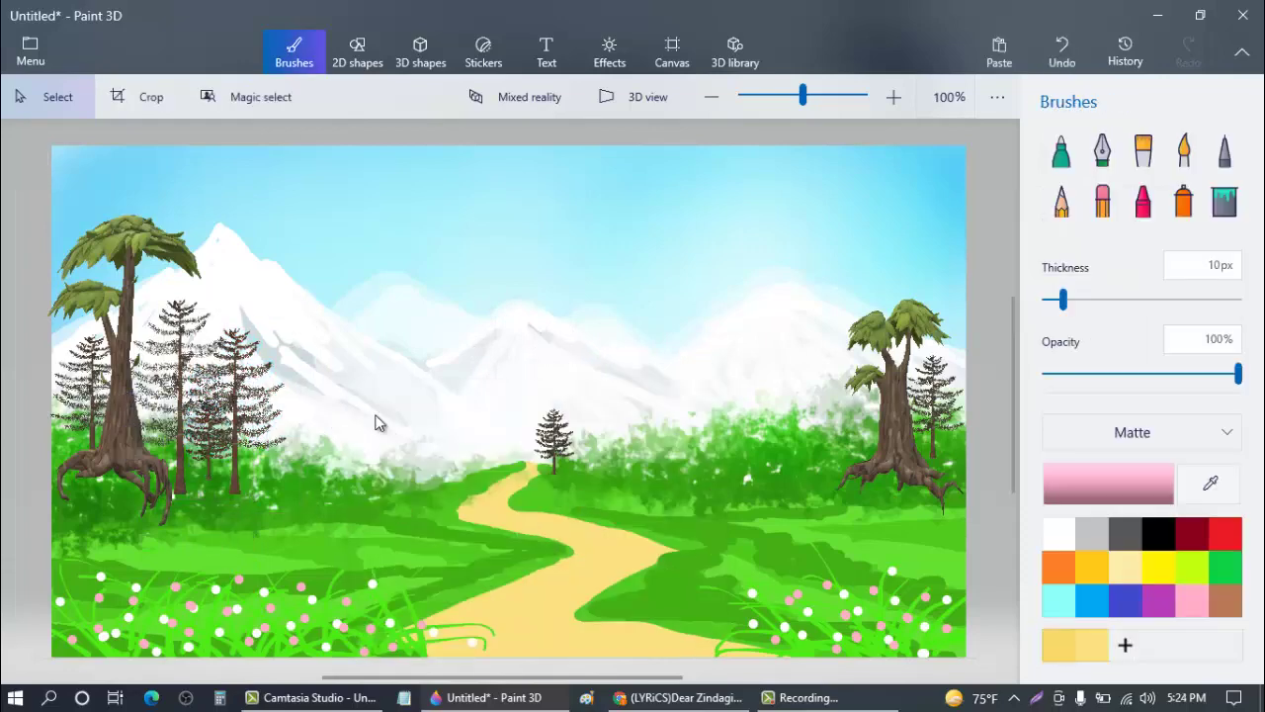
{"action": "left_click_drag", "start_coordinate": [271, 395], "coordinate": [445, 400]}
{"action": "left_click_drag", "start_coordinate": [480, 315], "coordinate": [421, 414]}
{"action": "left_click_drag", "start_coordinate": [382, 470], "coordinate": [271, 449]}
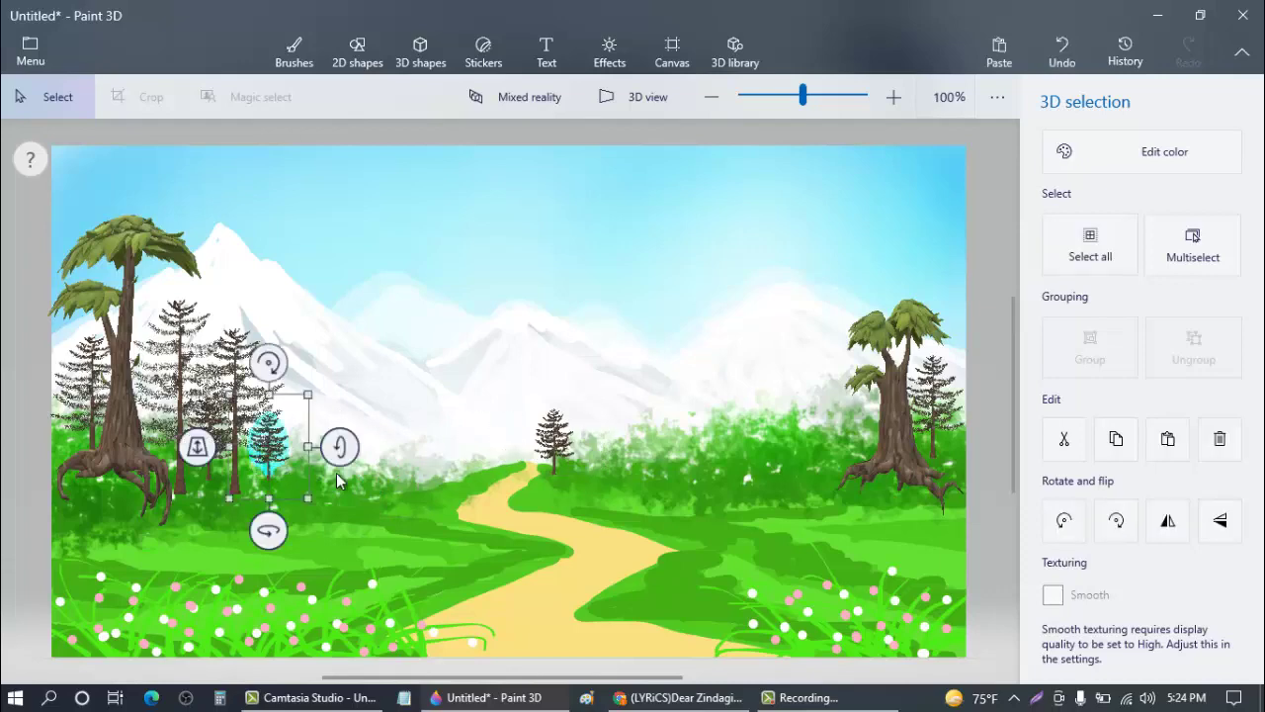
{"action": "left_click", "coordinate": [553, 444]}
{"action": "left_click_drag", "start_coordinate": [554, 444], "coordinate": [298, 440]}
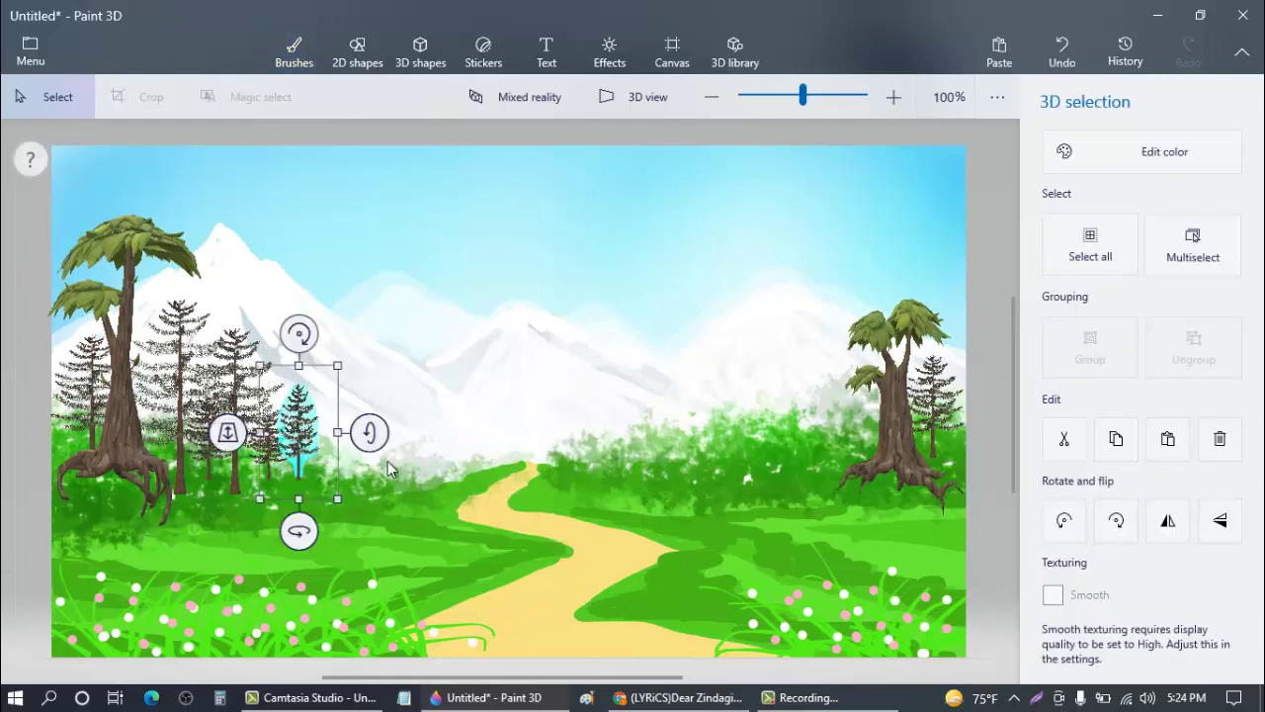
{"action": "left_click", "coordinate": [531, 388]}
- Paste an evergreen copy, place it at the right end of the left tree row and reduce its size
{"action": "right_click", "coordinate": [531, 387]}
{"action": "left_click", "coordinate": [574, 520]}
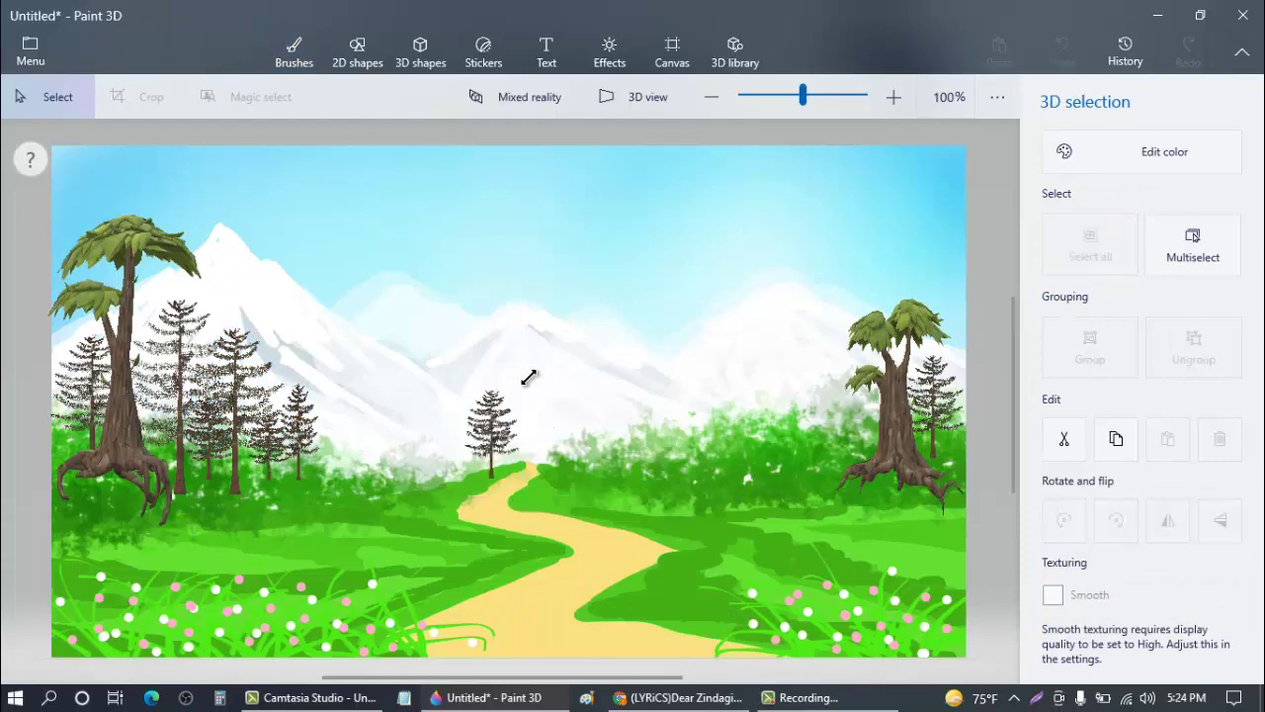
{"action": "left_click_drag", "start_coordinate": [524, 370], "coordinate": [336, 437]}
{"action": "left_click_drag", "start_coordinate": [367, 385], "coordinate": [372, 407]}
{"action": "left_click", "coordinate": [463, 383]}
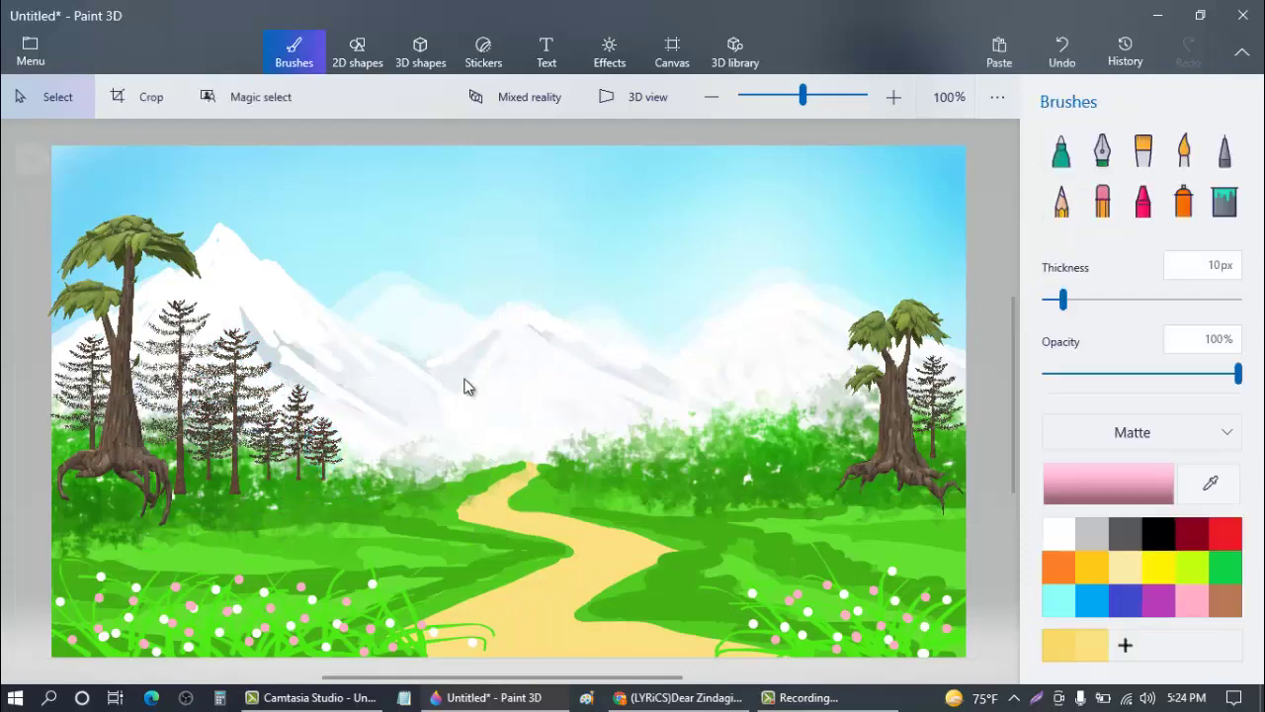
- Extend the left tree row toward the path with one more pasted and scaled-down evergreen
{"action": "right_click", "coordinate": [456, 378]}
{"action": "left_click", "coordinate": [494, 500]}
{"action": "left_click_drag", "start_coordinate": [240, 396], "coordinate": [434, 409]}
{"action": "left_click_drag", "start_coordinate": [490, 327], "coordinate": [460, 418]}
{"action": "left_click_drag", "start_coordinate": [405, 467], "coordinate": [356, 453]}
{"action": "left_click", "coordinate": [483, 415]}
- Paste an evergreen copy, move it just left of the right big tree and stretch it taller
{"action": "right_click", "coordinate": [477, 395]}
{"action": "left_click", "coordinate": [530, 513]}
{"action": "left_click_drag", "start_coordinate": [240, 396], "coordinate": [864, 383]}
{"action": "left_click_drag", "start_coordinate": [859, 288], "coordinate": [879, 235]}
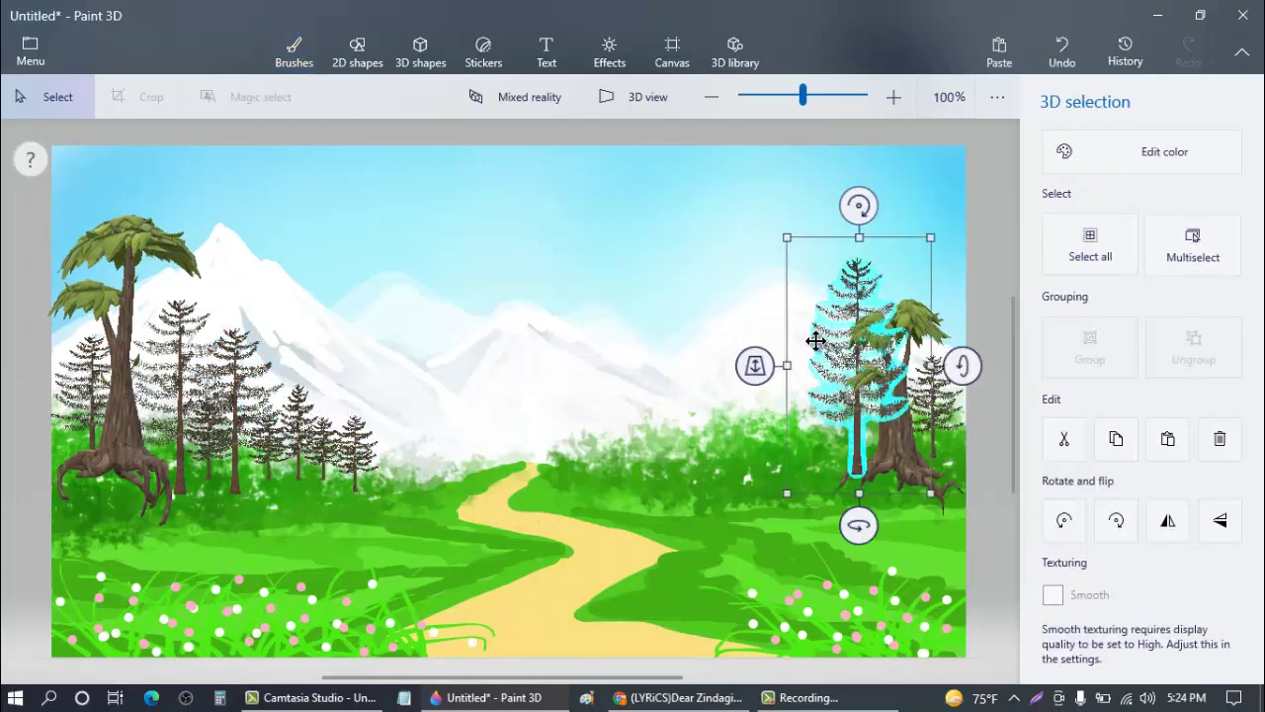
{"action": "left_click", "coordinate": [742, 465]}
- Paste an evergreen copy and place it, scaled small, just right of the path's far end
{"action": "right_click", "coordinate": [728, 366]}
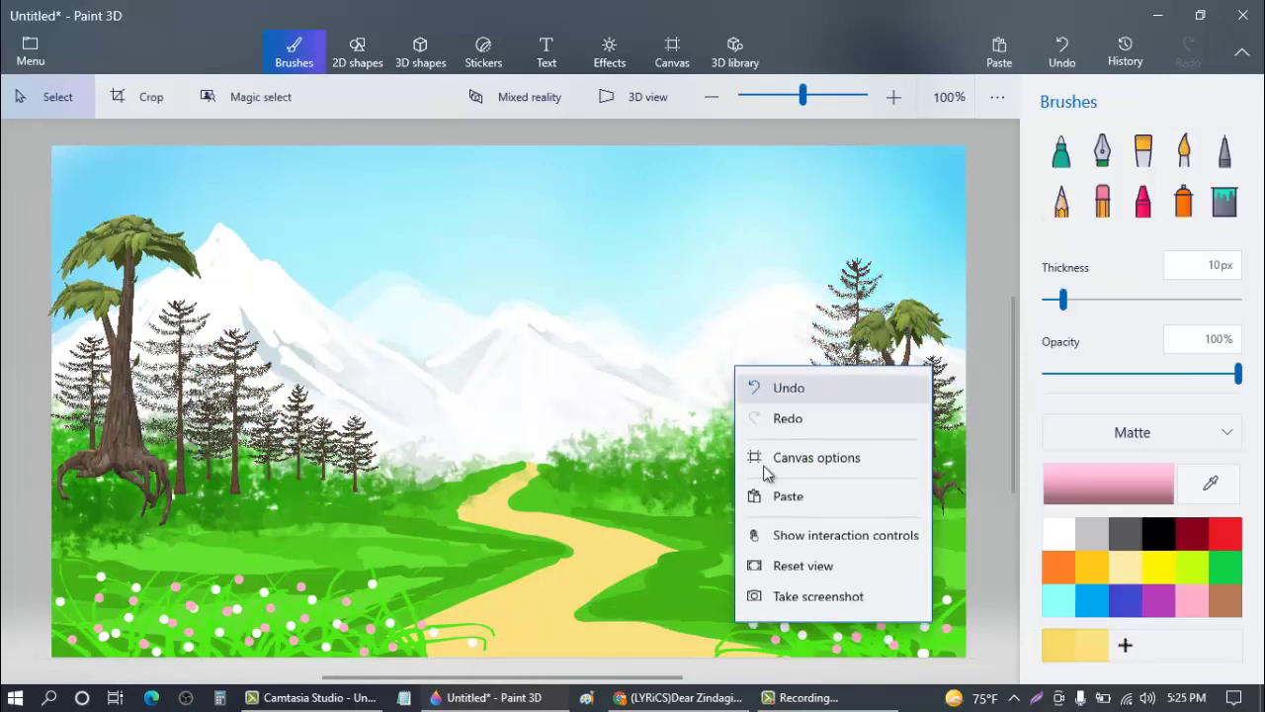
{"action": "left_click", "coordinate": [770, 494]}
{"action": "mouse_move", "coordinate": [242, 415]}
{"action": "left_mouse_down"}
{"action": "mouse_move", "coordinate": [686, 403]}
{"action": "mouse_move", "coordinate": [541, 447]}
{"action": "left_mouse_up"}
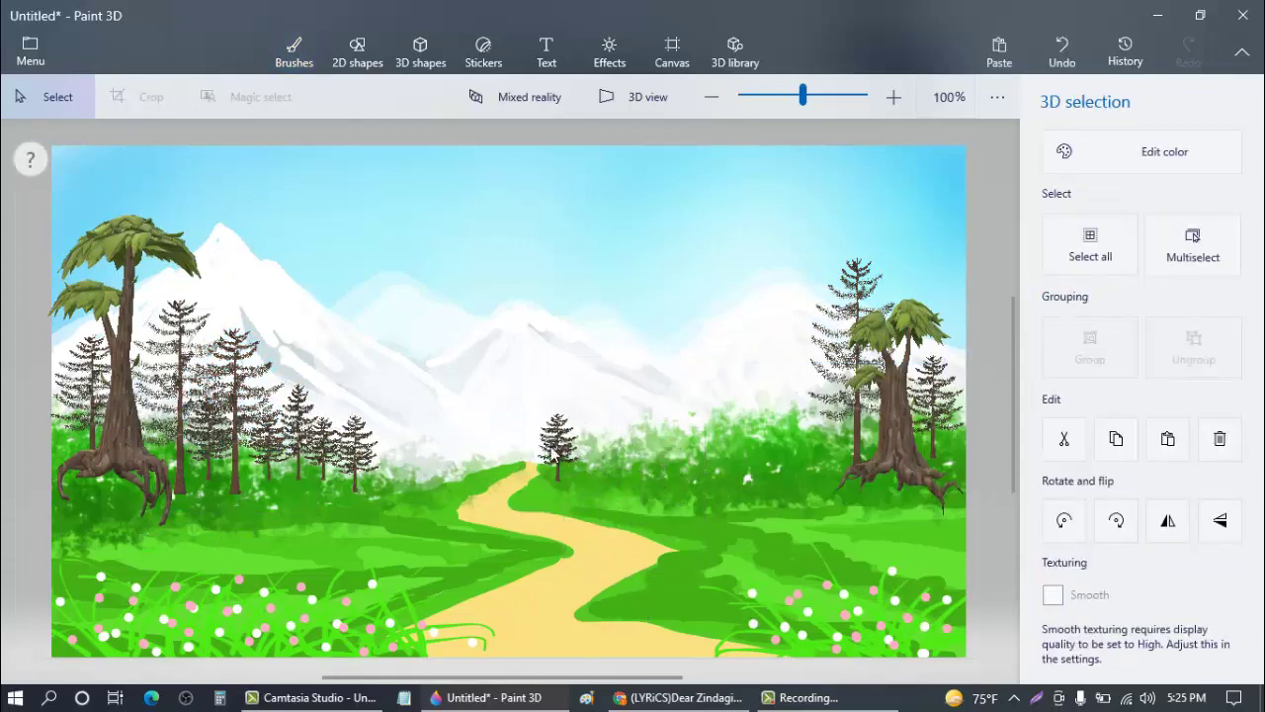
{"action": "left_click", "coordinate": [698, 442]}
- Paste an evergreen copy, move it onto the middle of the right bushes and scale it down
{"action": "right_click", "coordinate": [664, 405]}
{"action": "left_click", "coordinate": [705, 532]}
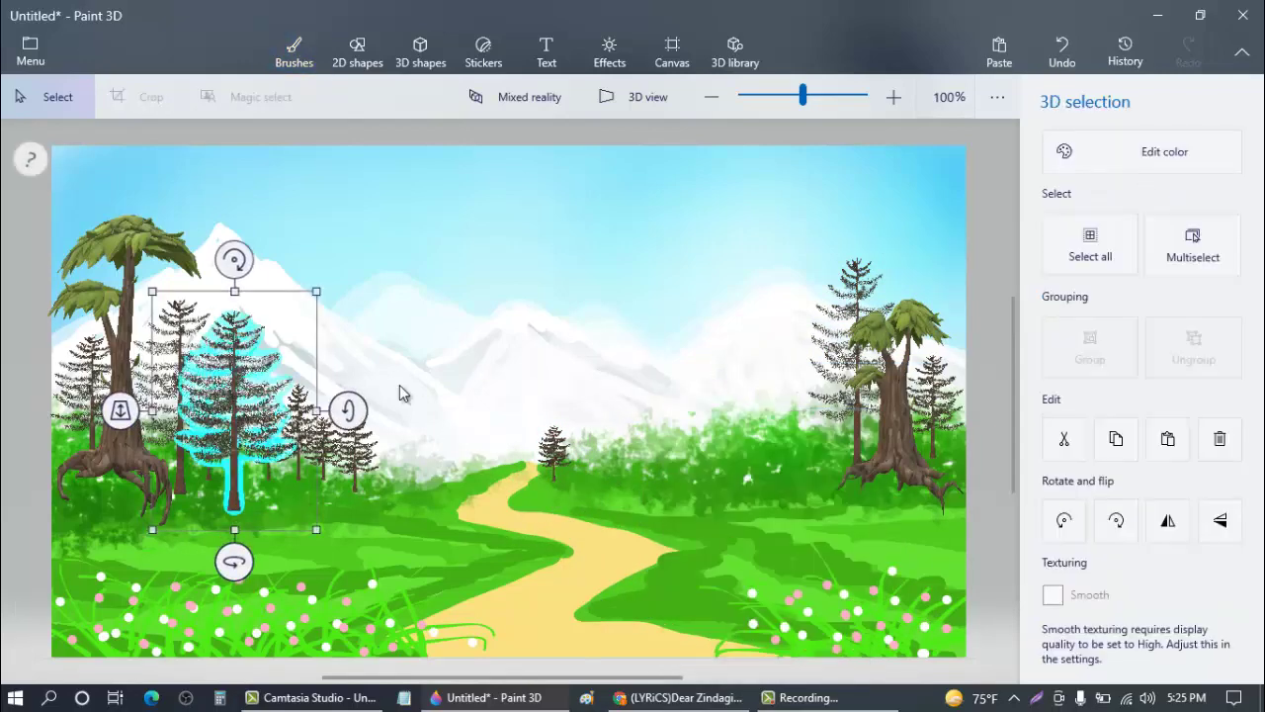
{"action": "left_click_drag", "start_coordinate": [278, 346], "coordinate": [754, 345]}
{"action": "left_click_drag", "start_coordinate": [785, 306], "coordinate": [741, 351]}
{"action": "left_click", "coordinate": [758, 564]}
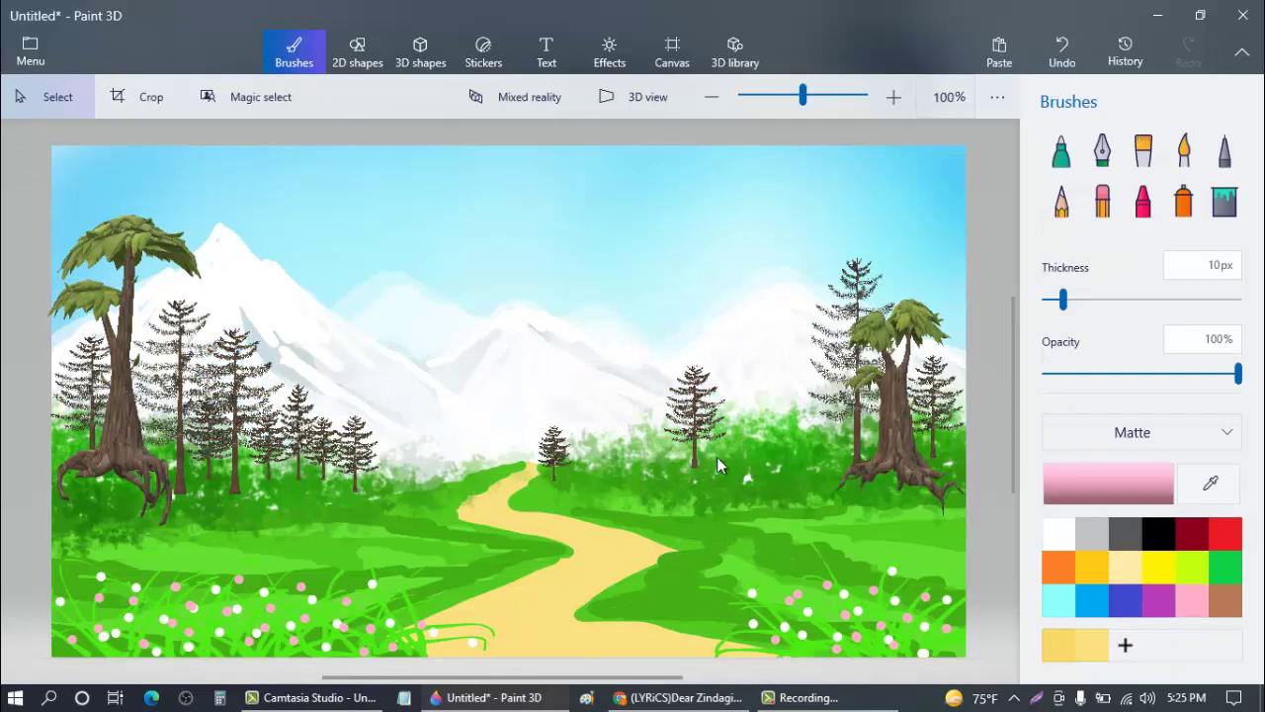
- Paste an evergreen copy, shrink it to a tiny tree and place it left of the path's far end
{"action": "right_click", "coordinate": [558, 458]}
{"action": "left_click", "coordinate": [600, 310]}
{"action": "left_click_drag", "start_coordinate": [269, 393], "coordinate": [449, 405]}
{"action": "left_click_drag", "start_coordinate": [483, 309], "coordinate": [399, 437]}
{"action": "left_click_drag", "start_coordinate": [385, 465], "coordinate": [449, 457]}
{"action": "left_click", "coordinate": [692, 465]}
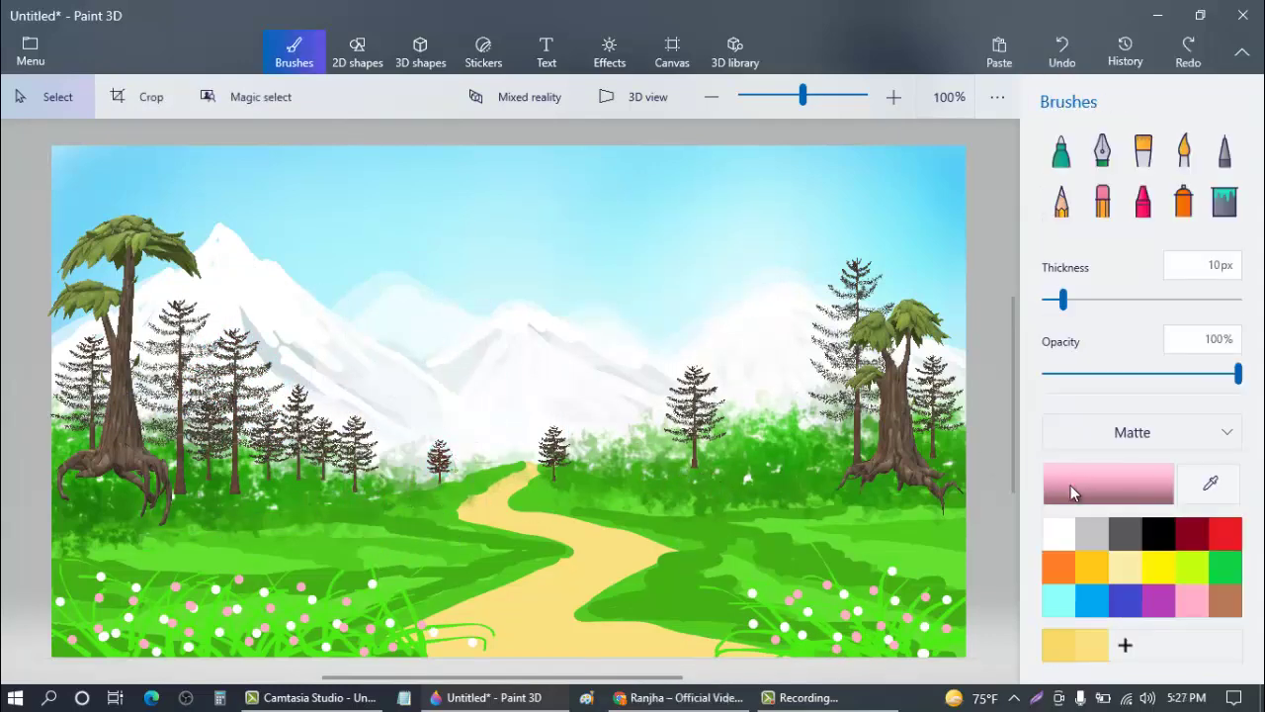
- Set the paint colour to crimson c02758 and dot flowers across the right bushes with the 10 px Marker
{"action": "left_click", "coordinate": [1070, 485]}
{"action": "left_click", "coordinate": [681, 255]}
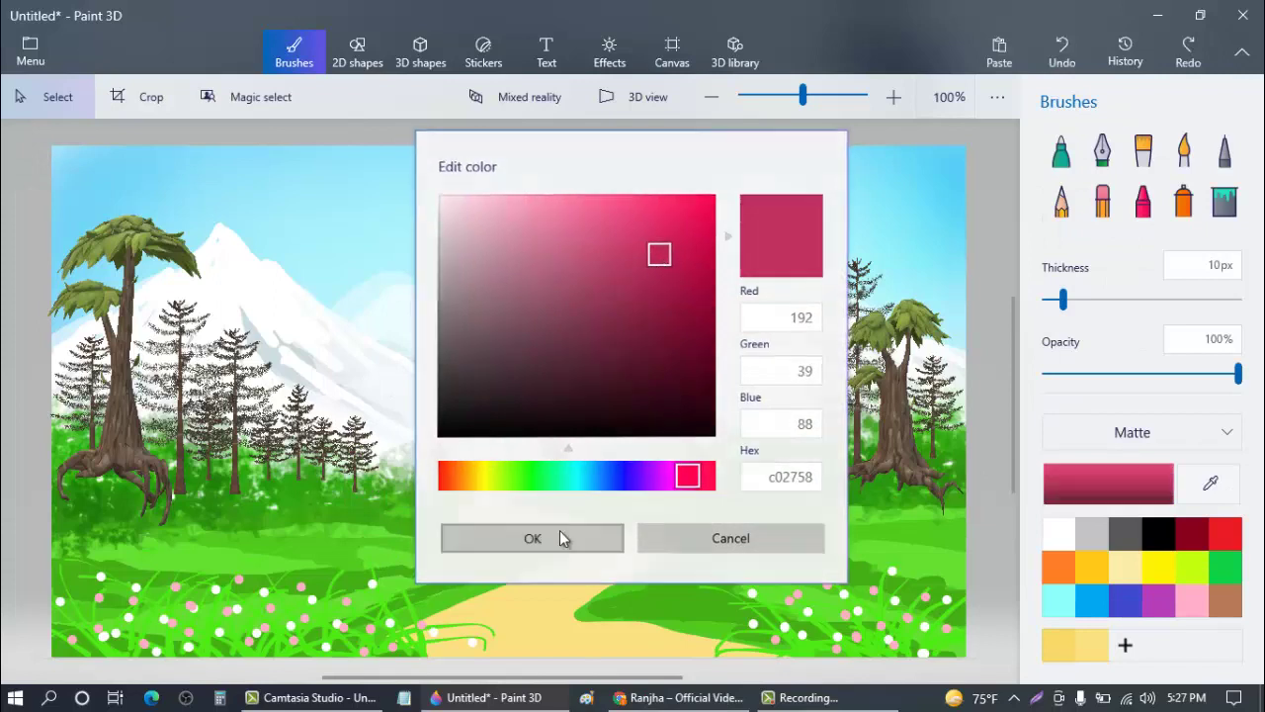
{"action": "left_click", "coordinate": [559, 534]}
{"action": "left_click", "coordinate": [1061, 151]}
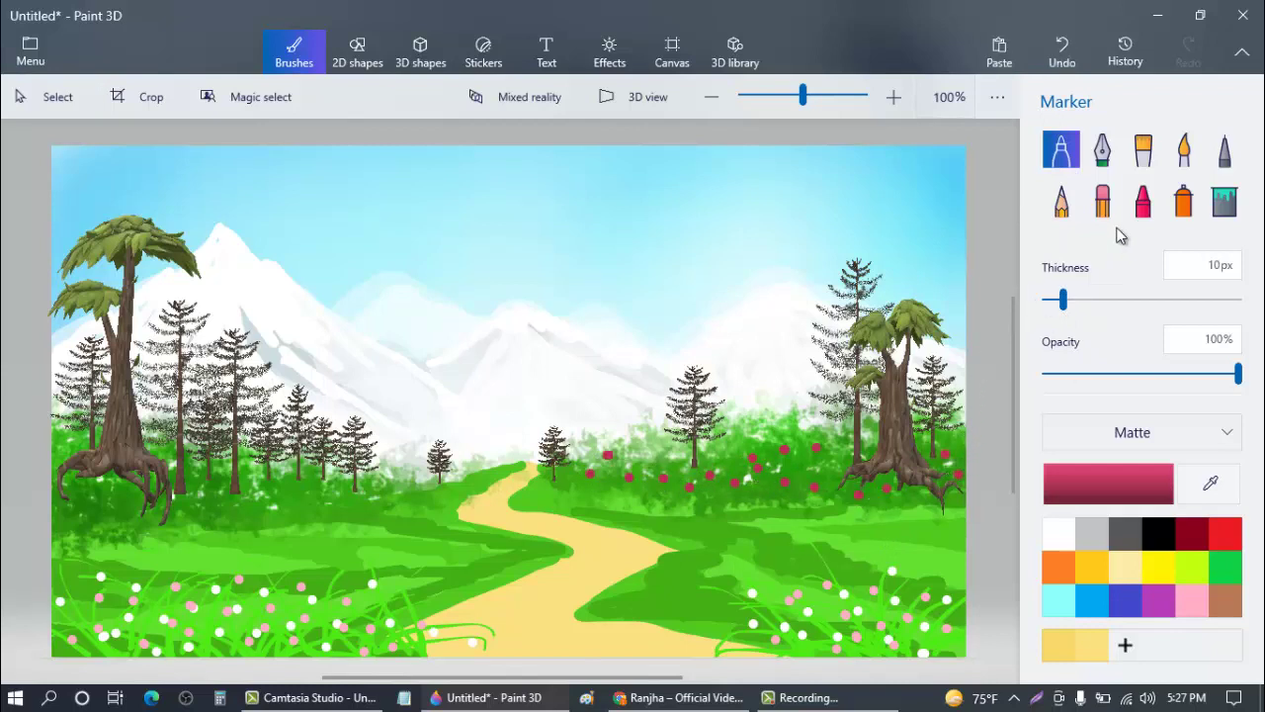
- Shade the right bushes and the meadow below them with the 100 px Crayon in green 11950c
{"action": "left_click", "coordinate": [1143, 201]}
{"action": "left_click", "coordinate": [1108, 483]}
{"action": "left_click", "coordinate": [515, 476]}
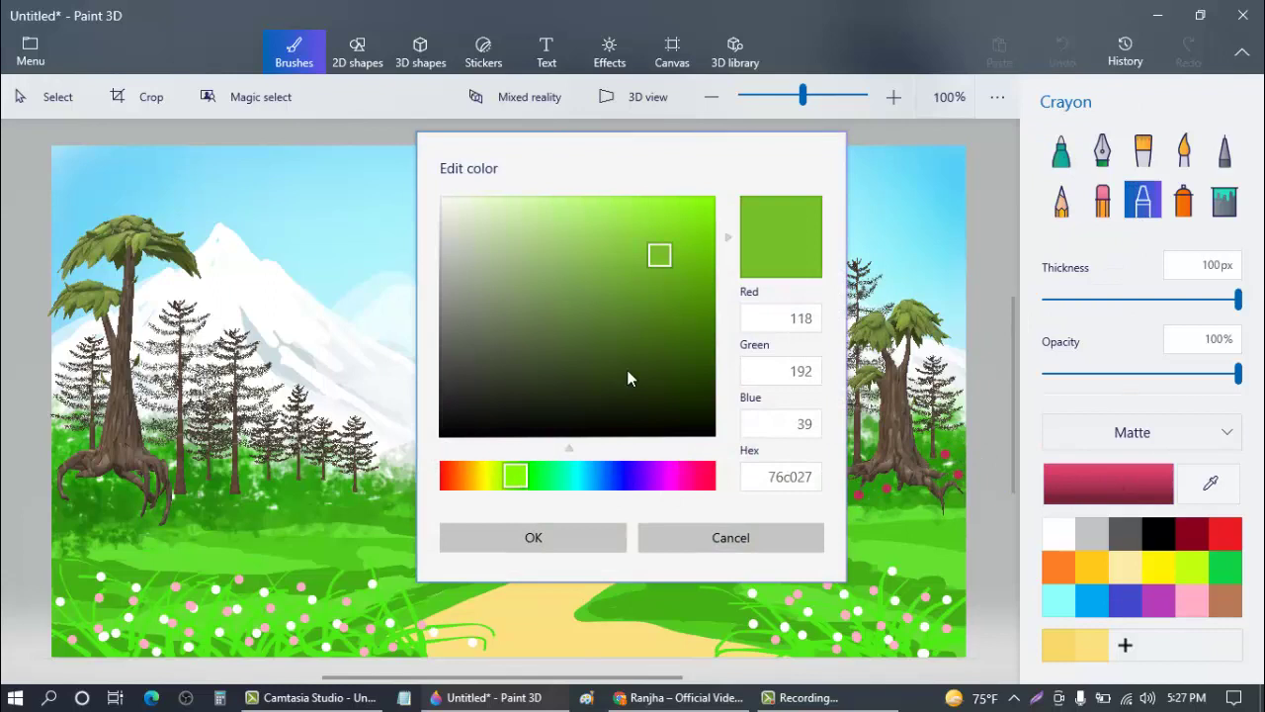
{"action": "left_click", "coordinate": [693, 297]}
{"action": "left_click", "coordinate": [541, 476]}
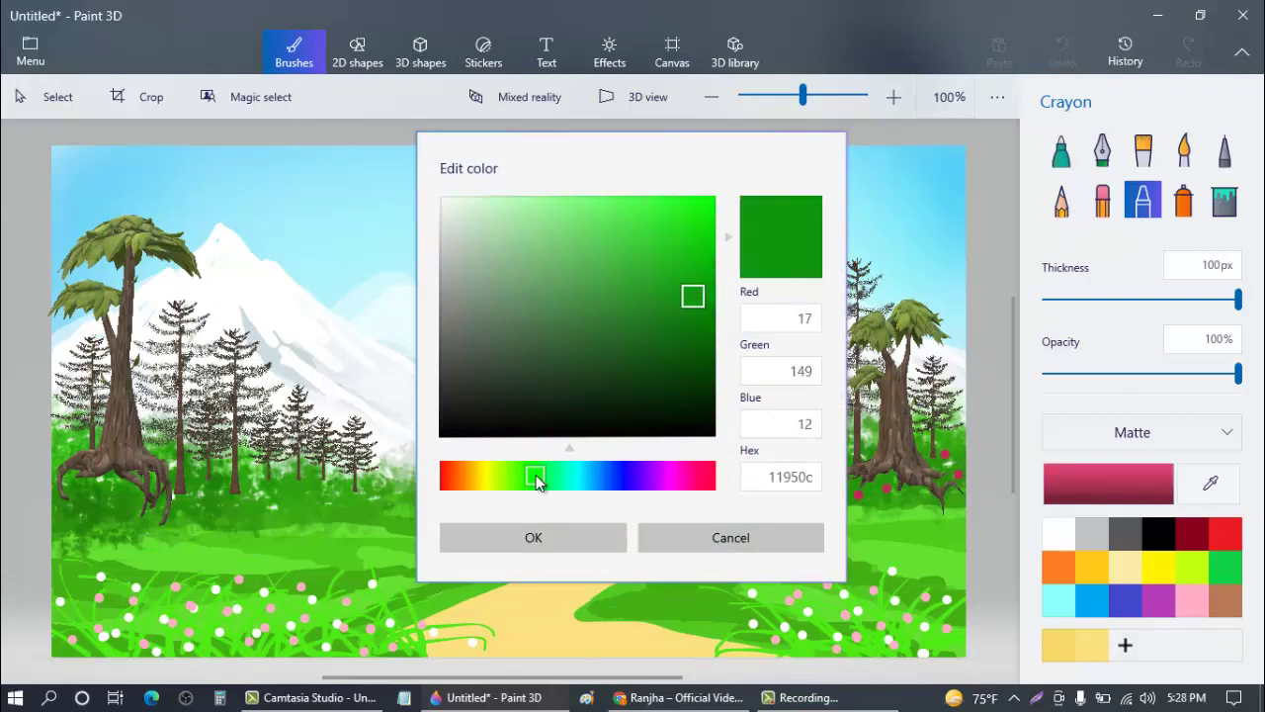
{"action": "left_click", "coordinate": [550, 545]}
{"action": "left_click_drag", "start_coordinate": [873, 465], "coordinate": [739, 480]}
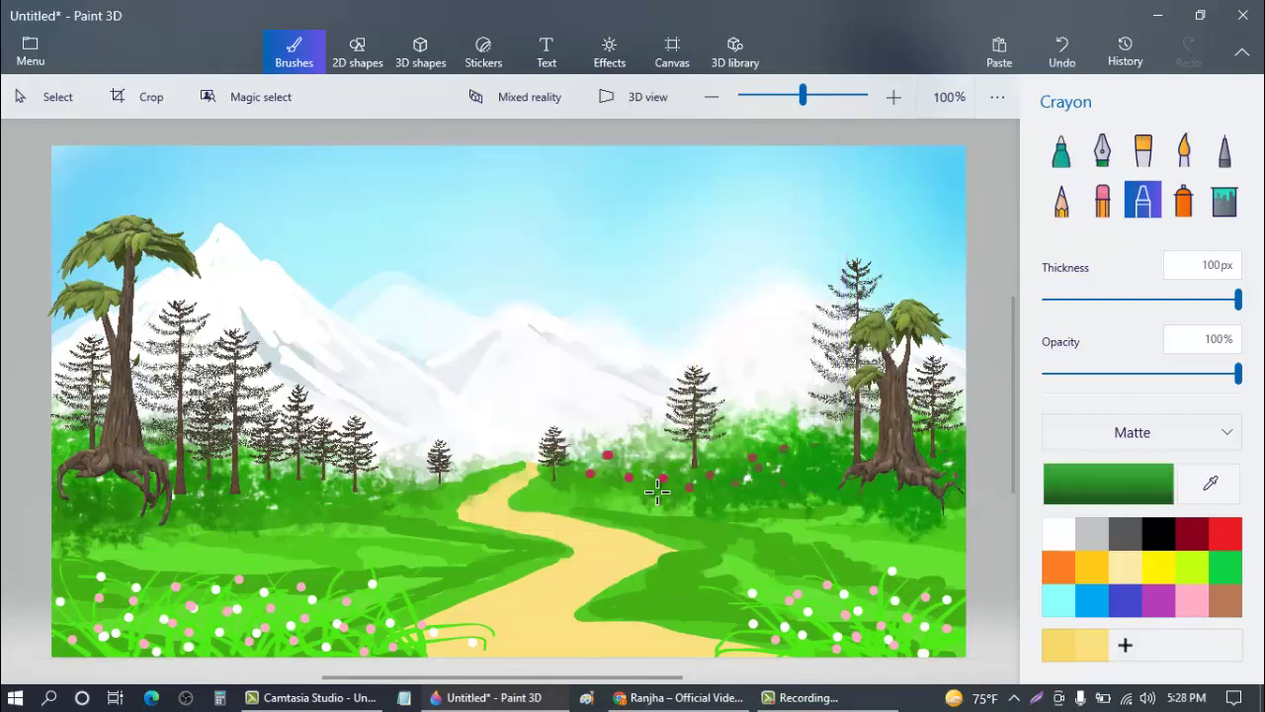
{"action": "mouse_move", "coordinate": [974, 508]}
{"action": "left_mouse_down"}
{"action": "mouse_move", "coordinate": [723, 553]}
{"action": "mouse_move", "coordinate": [783, 578]}
{"action": "mouse_move", "coordinate": [940, 571]}
{"action": "left_mouse_up"}
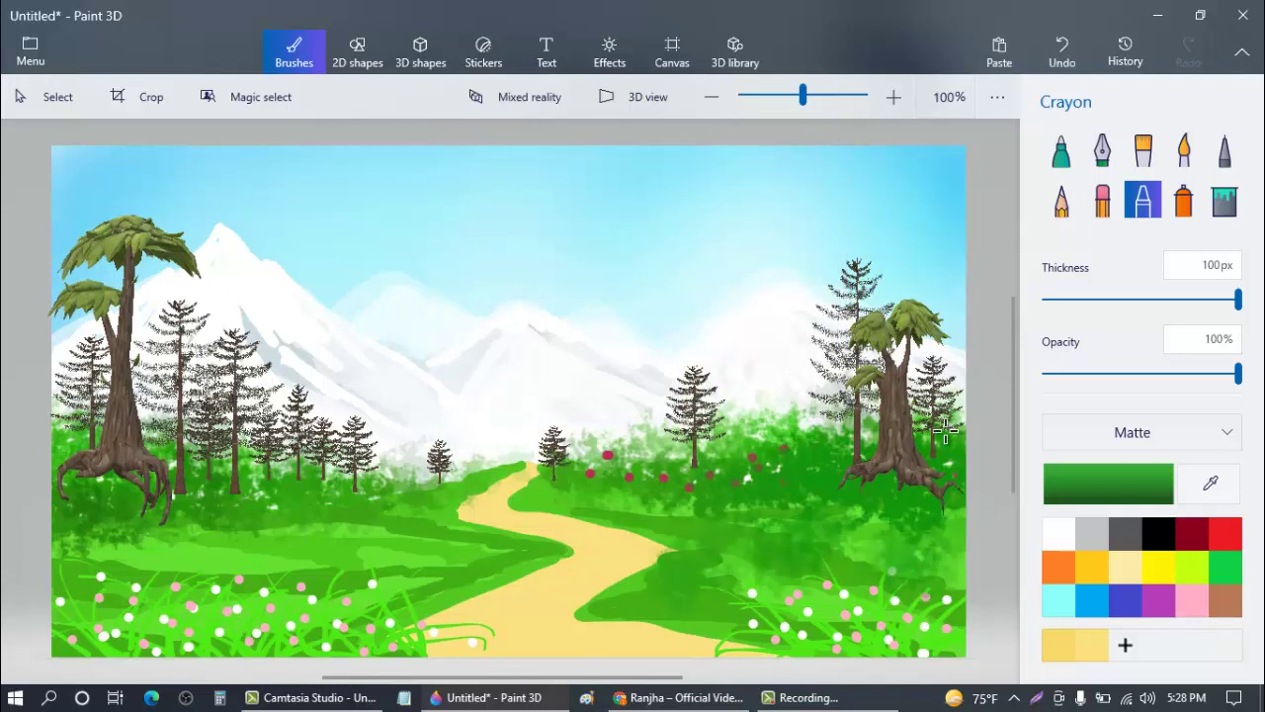
- Choose a very dark green and add Crayon shadows along the base of the bushes on both sides
{"action": "left_click", "coordinate": [1112, 477]}
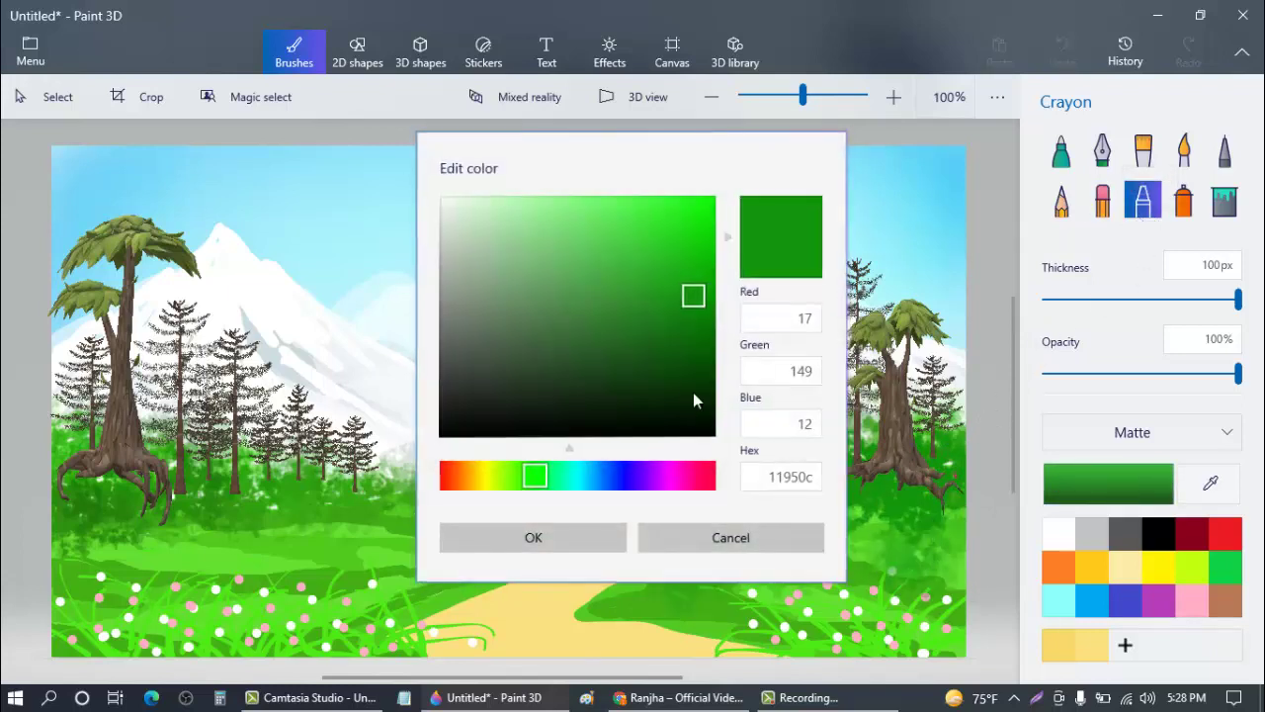
{"action": "left_click", "coordinate": [692, 392]}
{"action": "left_click", "coordinate": [580, 536]}
{"action": "mouse_move", "coordinate": [918, 481]}
{"action": "left_mouse_down"}
{"action": "mouse_move", "coordinate": [781, 503]}
{"action": "mouse_move", "coordinate": [632, 499]}
{"action": "left_mouse_up"}
{"action": "mouse_move", "coordinate": [185, 494]}
{"action": "left_mouse_down"}
{"action": "mouse_move", "coordinate": [124, 548]}
{"action": "mouse_move", "coordinate": [79, 472]}
{"action": "mouse_move", "coordinate": [366, 501]}
{"action": "left_mouse_up"}
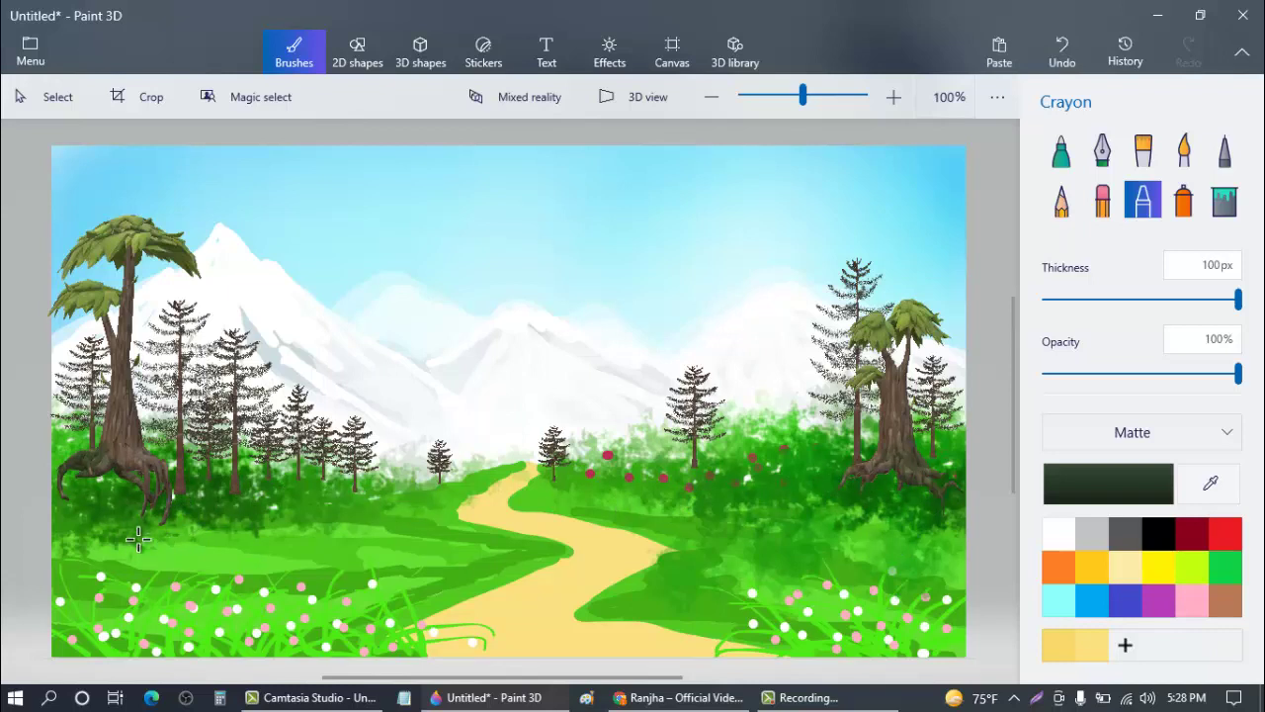
{"action": "mouse_move", "coordinate": [139, 539]}
{"action": "left_mouse_down"}
{"action": "mouse_move", "coordinate": [189, 551]}
{"action": "mouse_move", "coordinate": [327, 526]}
{"action": "left_mouse_up"}
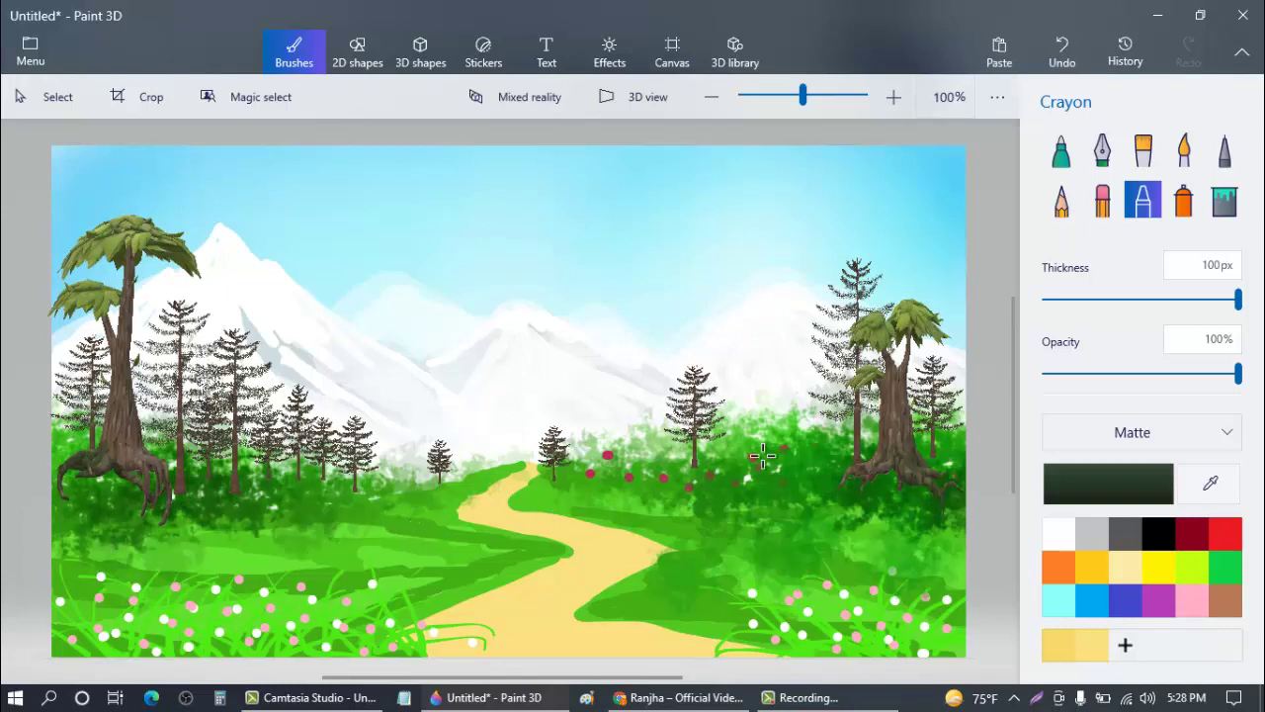
- Paint dark green shadows above the right-hand flowers with the Crayon at 24 px
{"action": "left_click", "coordinate": [1062, 151]}
{"action": "left_click", "coordinate": [1141, 205]}
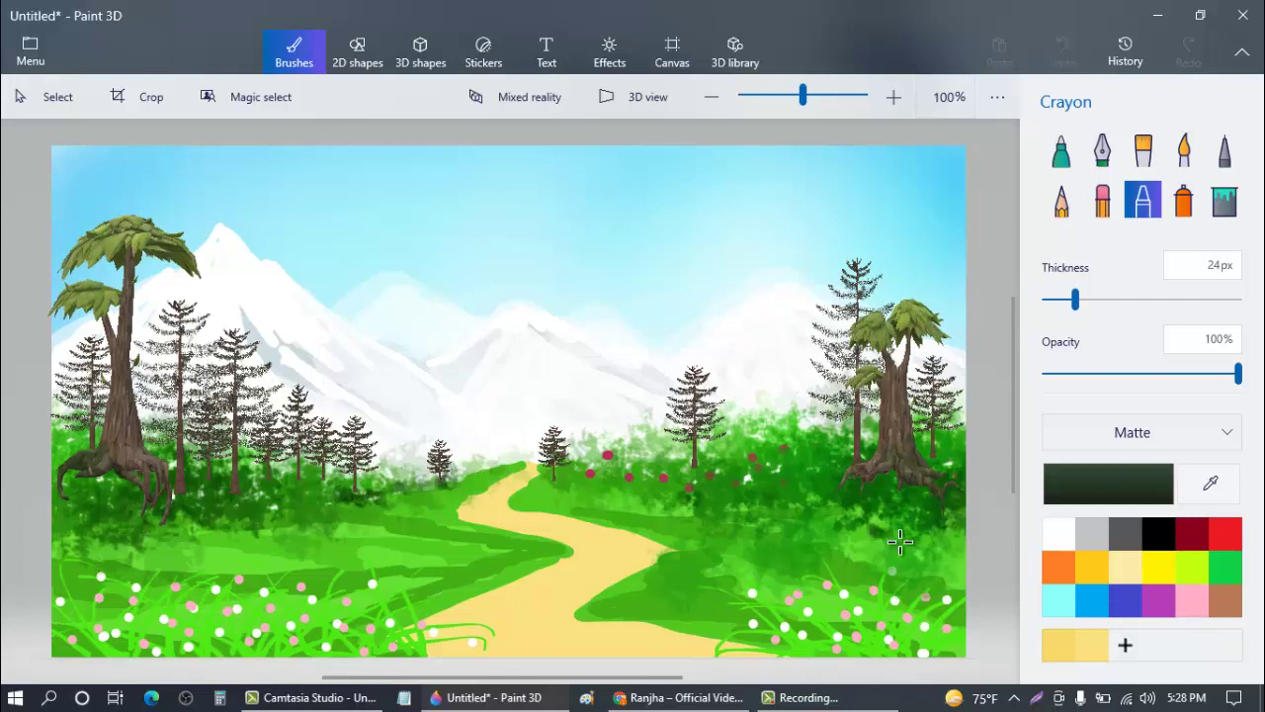
{"action": "left_click_drag", "start_coordinate": [906, 562], "coordinate": [975, 508]}
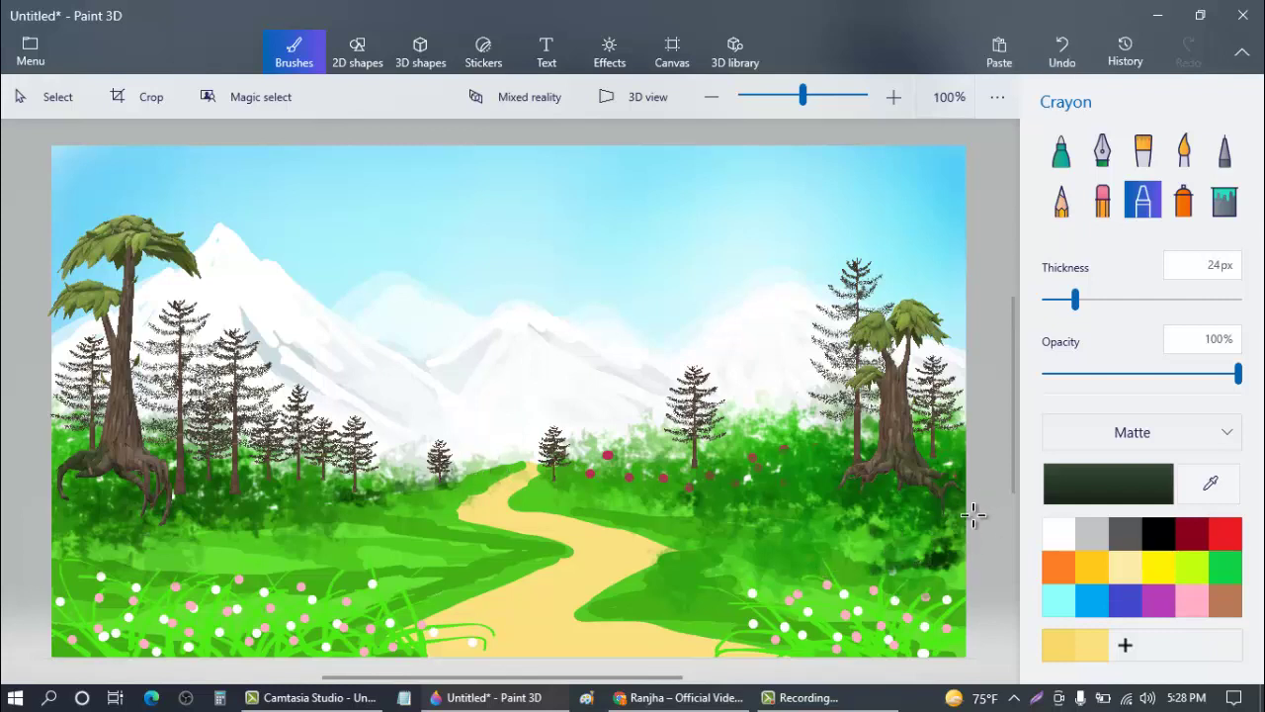
- Set the Crayon thickness to 63 px, darken the meadow around the right-hand flowers and undo the last stroke
{"action": "left_click_drag", "start_coordinate": [1075, 299], "coordinate": [1158, 299]}
{"action": "mouse_move", "coordinate": [929, 528]}
{"action": "left_mouse_down"}
{"action": "mouse_move", "coordinate": [951, 571]}
{"action": "mouse_move", "coordinate": [804, 576]}
{"action": "mouse_move", "coordinate": [916, 537]}
{"action": "mouse_move", "coordinate": [959, 549]}
{"action": "left_mouse_up"}
{"action": "left_click_drag", "start_coordinate": [800, 583], "coordinate": [814, 593]}
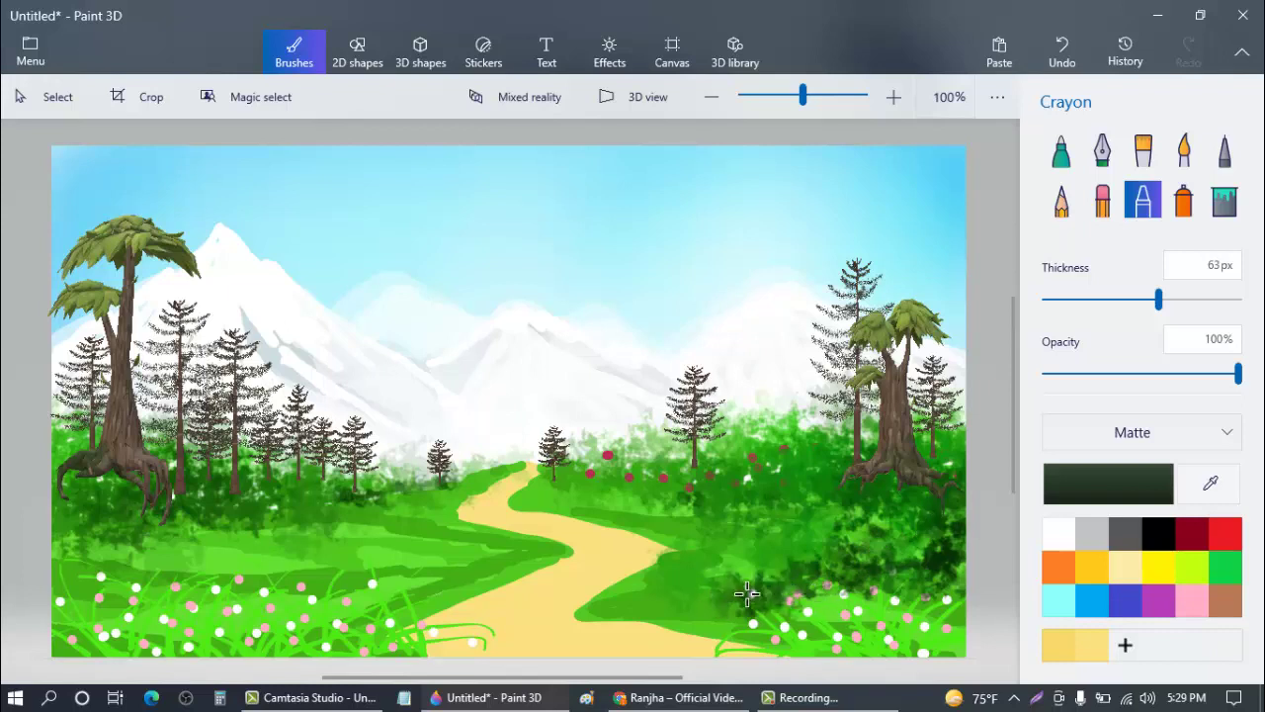
{"action": "key", "text": "ctrl+z"}
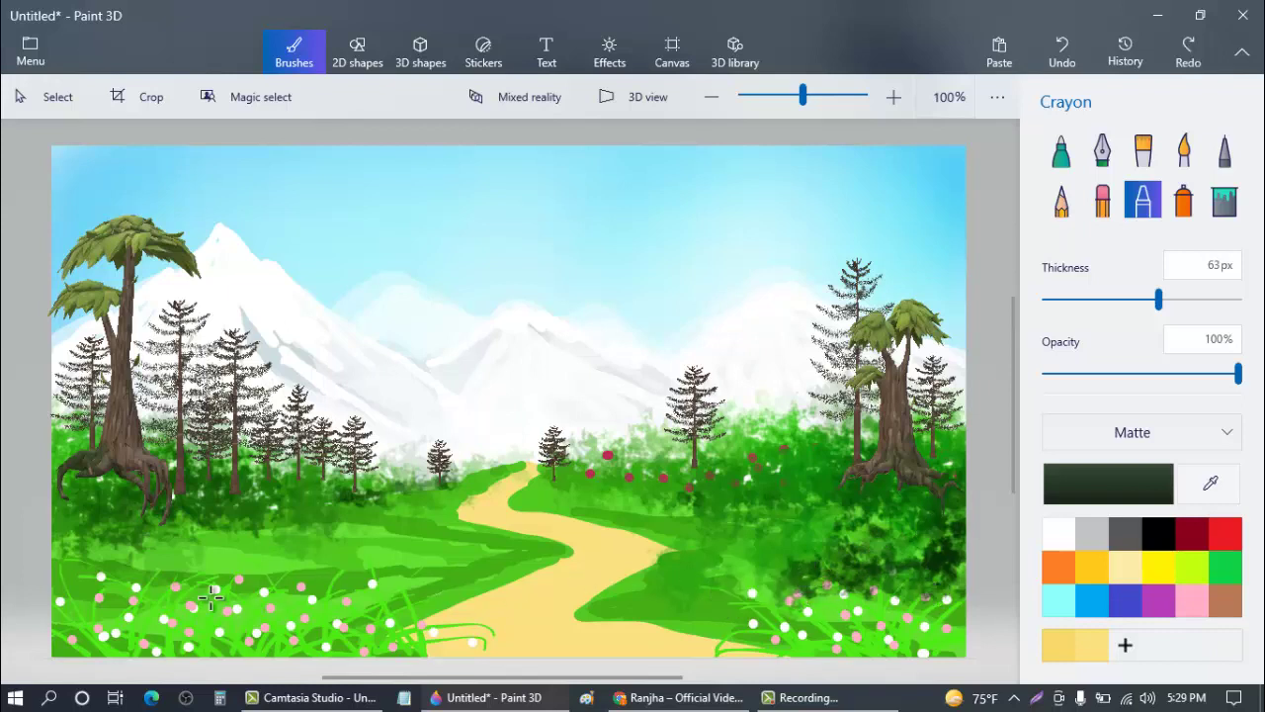
- Shade the left meadow, the bushes beside the path and the area above the right-hand flowers with the dark green 63 px Crayon
{"action": "mouse_move", "coordinate": [211, 593]}
{"action": "left_mouse_down"}
{"action": "mouse_move", "coordinate": [25, 515]}
{"action": "mouse_move", "coordinate": [41, 496]}
{"action": "mouse_move", "coordinate": [196, 562]}
{"action": "mouse_move", "coordinate": [83, 569]}
{"action": "mouse_move", "coordinate": [67, 581]}
{"action": "mouse_move", "coordinate": [265, 584]}
{"action": "mouse_move", "coordinate": [172, 568]}
{"action": "mouse_move", "coordinate": [417, 586]}
{"action": "left_mouse_up"}
{"action": "mouse_move", "coordinate": [25, 610]}
{"action": "left_mouse_down"}
{"action": "mouse_move", "coordinate": [79, 613]}
{"action": "mouse_move", "coordinate": [36, 630]}
{"action": "mouse_move", "coordinate": [117, 608]}
{"action": "mouse_move", "coordinate": [53, 639]}
{"action": "mouse_move", "coordinate": [71, 652]}
{"action": "mouse_move", "coordinate": [259, 664]}
{"action": "left_mouse_up"}
{"action": "mouse_move", "coordinate": [112, 507]}
{"action": "left_mouse_down"}
{"action": "mouse_move", "coordinate": [58, 448]}
{"action": "mouse_move", "coordinate": [142, 460]}
{"action": "mouse_move", "coordinate": [170, 484]}
{"action": "left_mouse_up"}
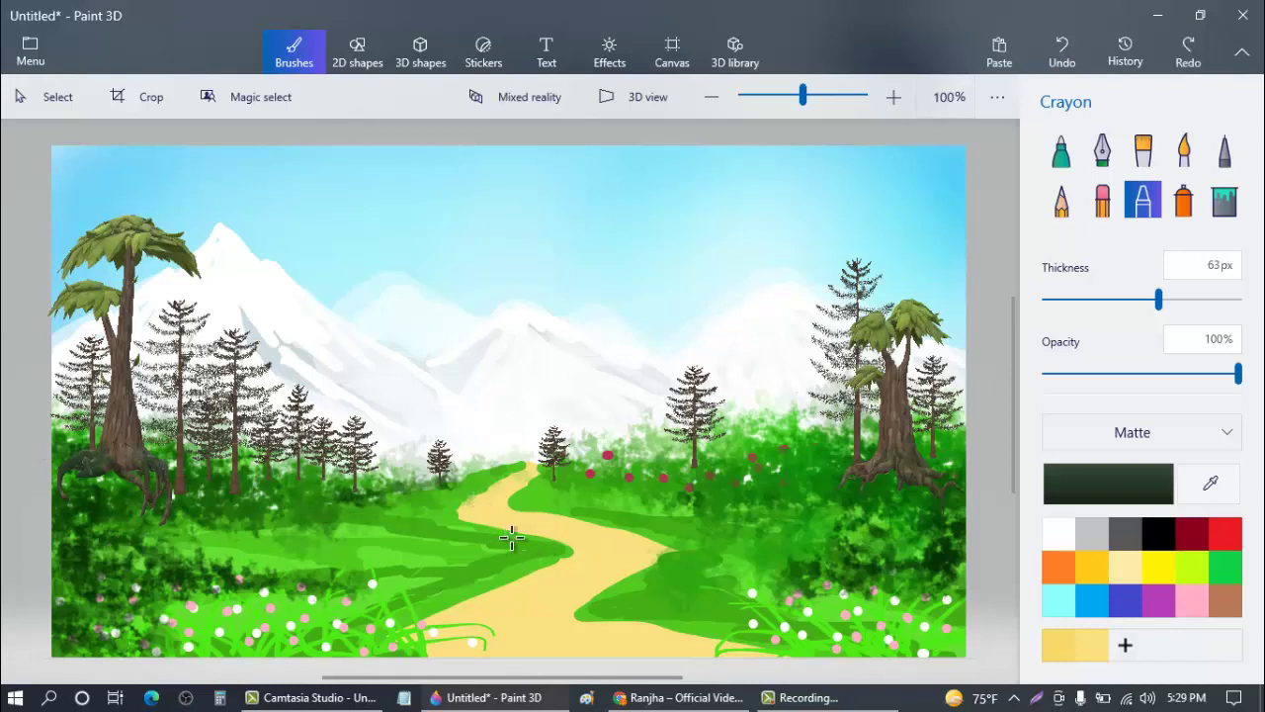
{"action": "left_click_drag", "start_coordinate": [679, 484], "coordinate": [613, 479]}
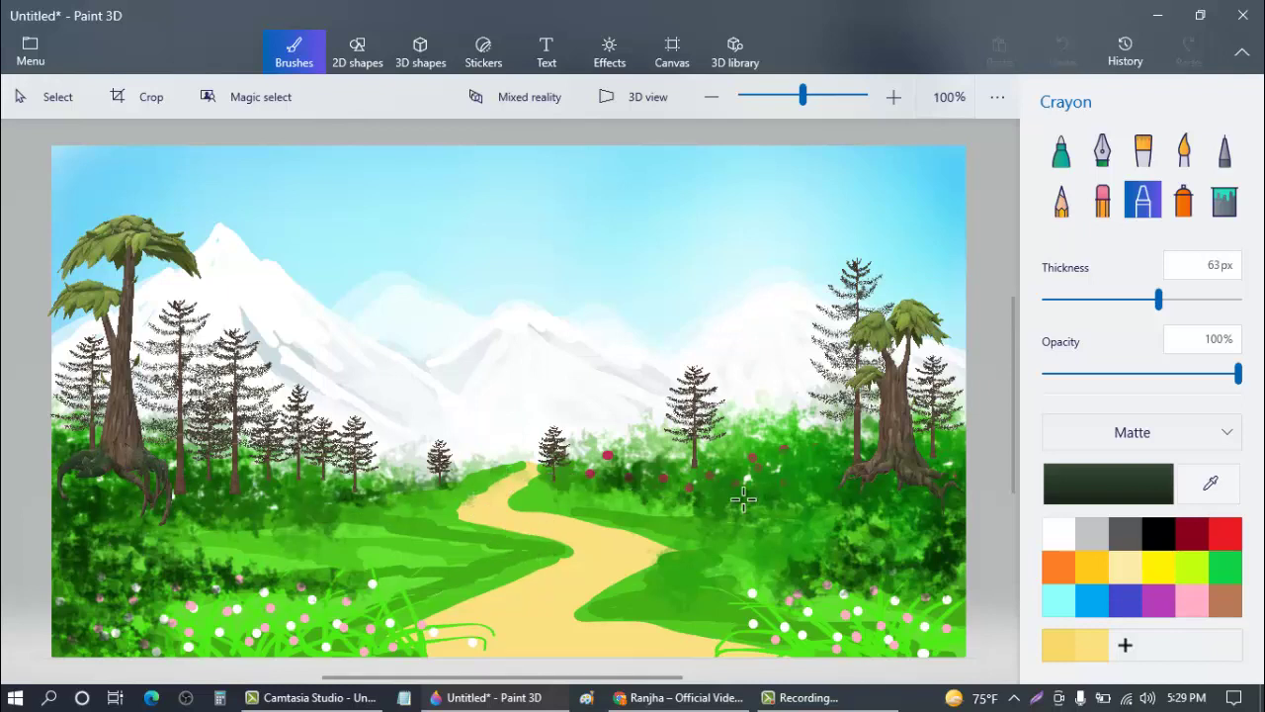
{"action": "mouse_move", "coordinate": [762, 553]}
{"action": "left_mouse_down"}
{"action": "mouse_move", "coordinate": [747, 569]}
{"action": "mouse_move", "coordinate": [830, 573]}
{"action": "left_mouse_up"}
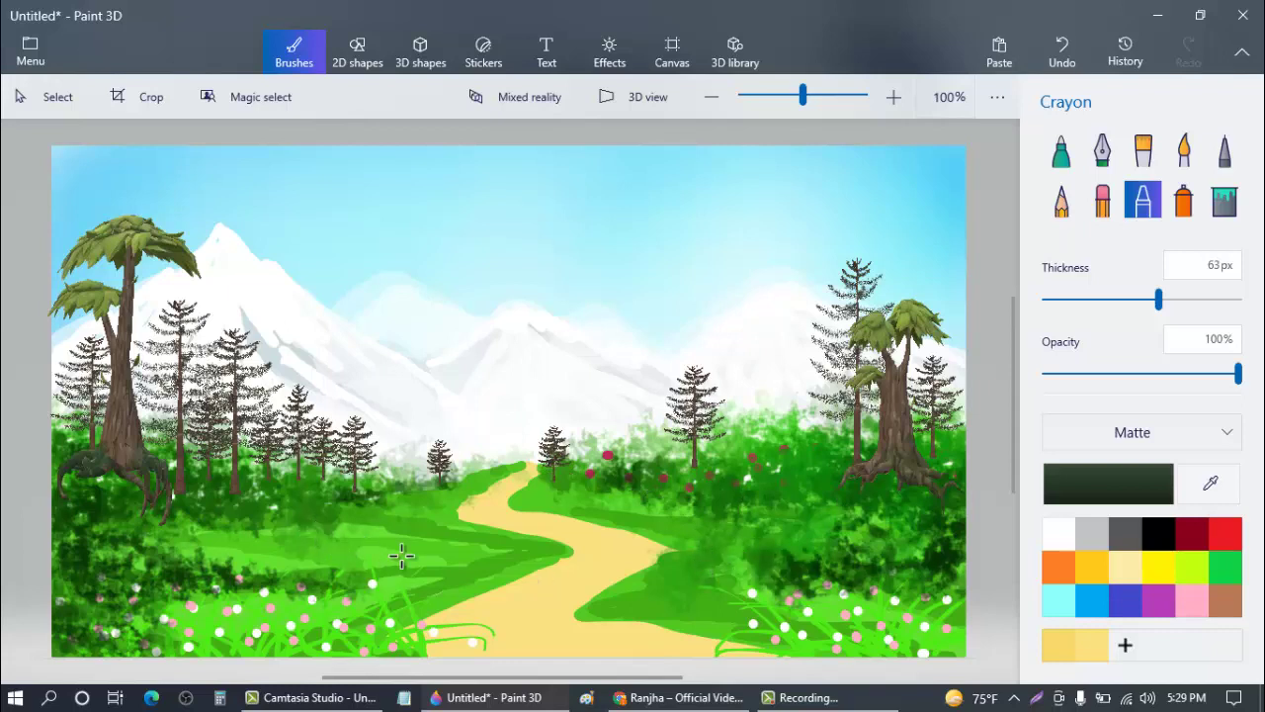
{"action": "mouse_move", "coordinate": [401, 556]}
{"action": "left_mouse_down"}
{"action": "mouse_move", "coordinate": [340, 530]}
{"action": "mouse_move", "coordinate": [520, 568]}
{"action": "mouse_move", "coordinate": [423, 545]}
{"action": "mouse_move", "coordinate": [569, 560]}
{"action": "left_mouse_up"}
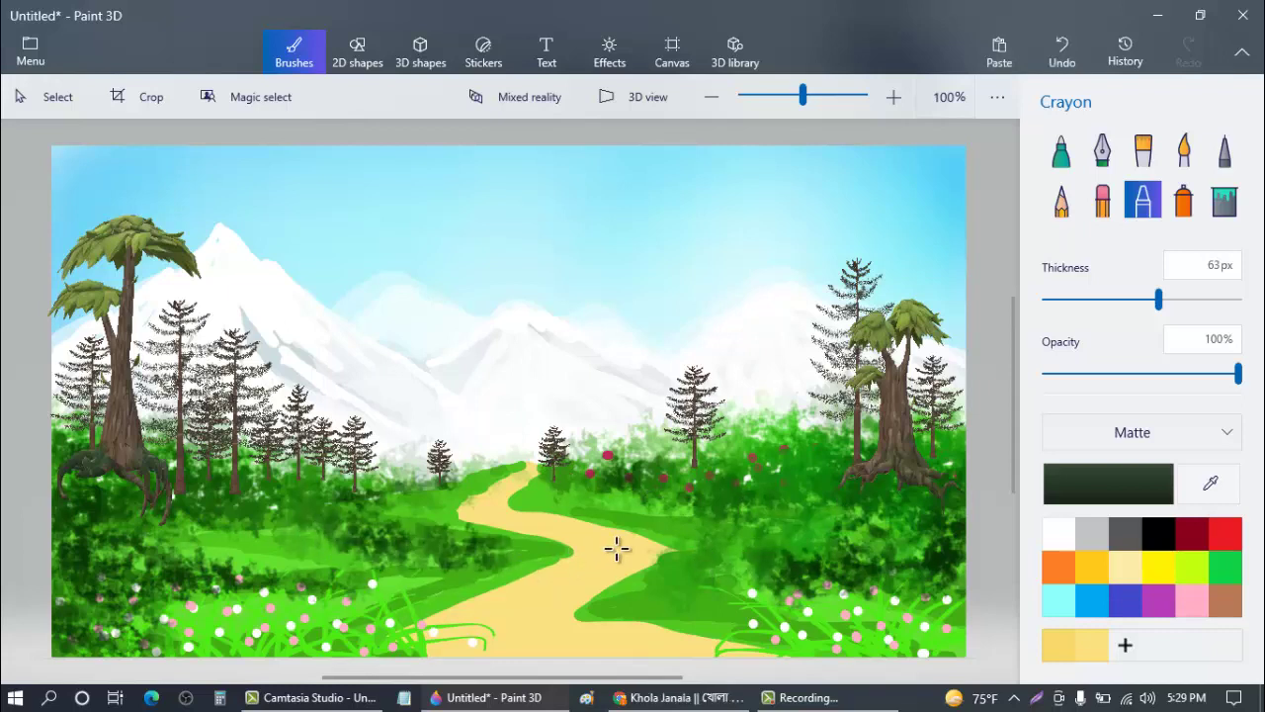
- Set the Crayon to green 12830d at 22 px and add shading around the right-hand flowers
{"action": "left_click", "coordinate": [1119, 490]}
{"action": "left_click", "coordinate": [689, 313]}
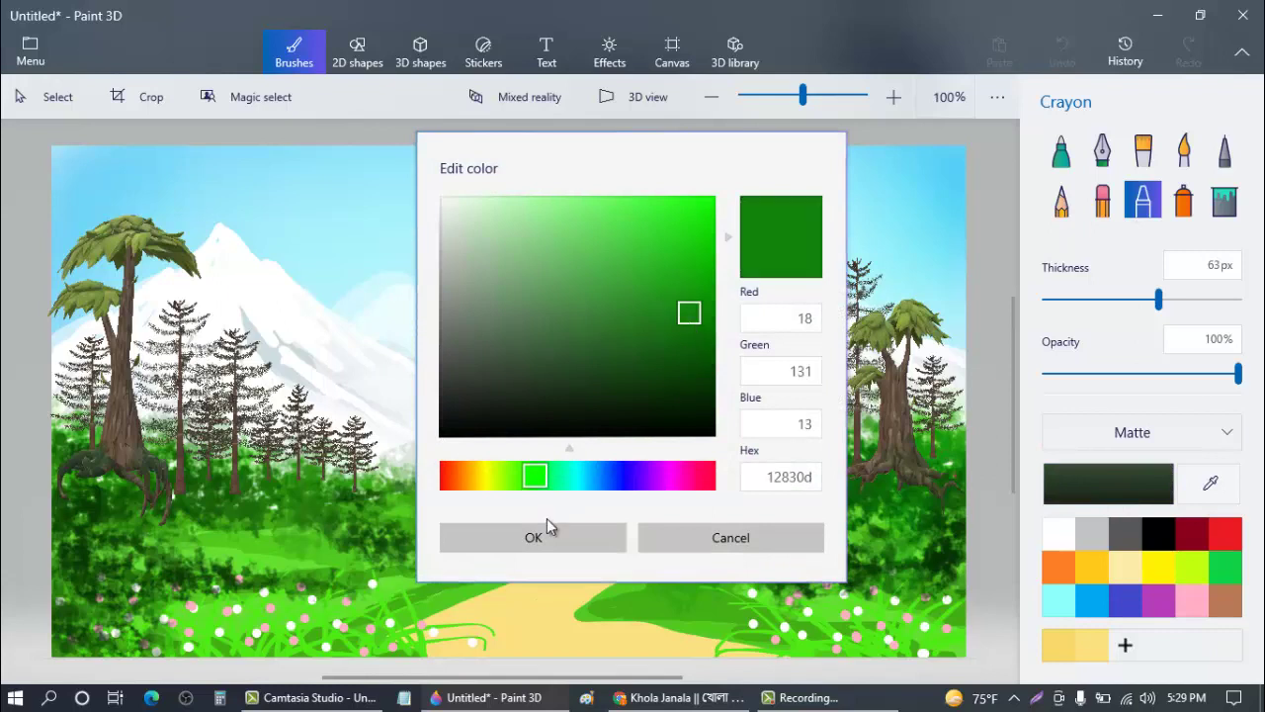
{"action": "left_click", "coordinate": [549, 526]}
{"action": "left_click_drag", "start_coordinate": [1107, 299], "coordinate": [1070, 298]}
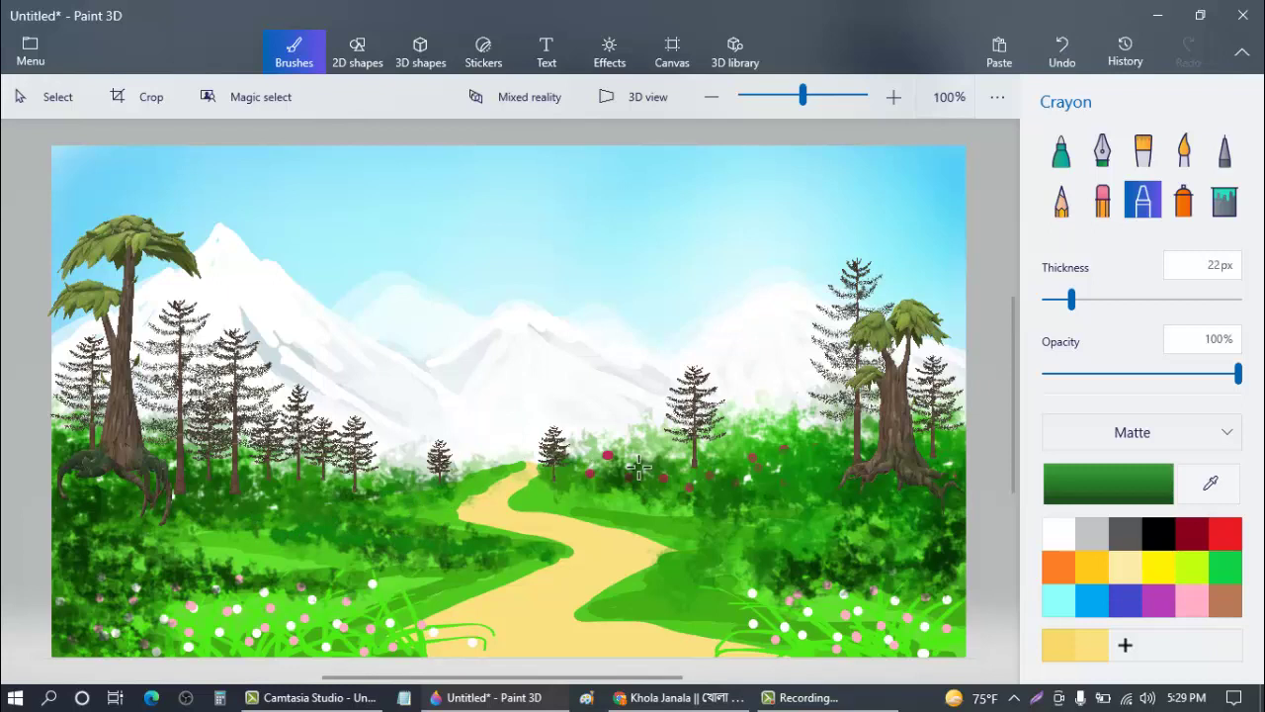
{"action": "mouse_move", "coordinate": [880, 593]}
{"action": "left_mouse_down"}
{"action": "mouse_move", "coordinate": [856, 641]}
{"action": "mouse_move", "coordinate": [929, 642]}
{"action": "mouse_move", "coordinate": [847, 594]}
{"action": "mouse_move", "coordinate": [930, 616]}
{"action": "left_mouse_up"}
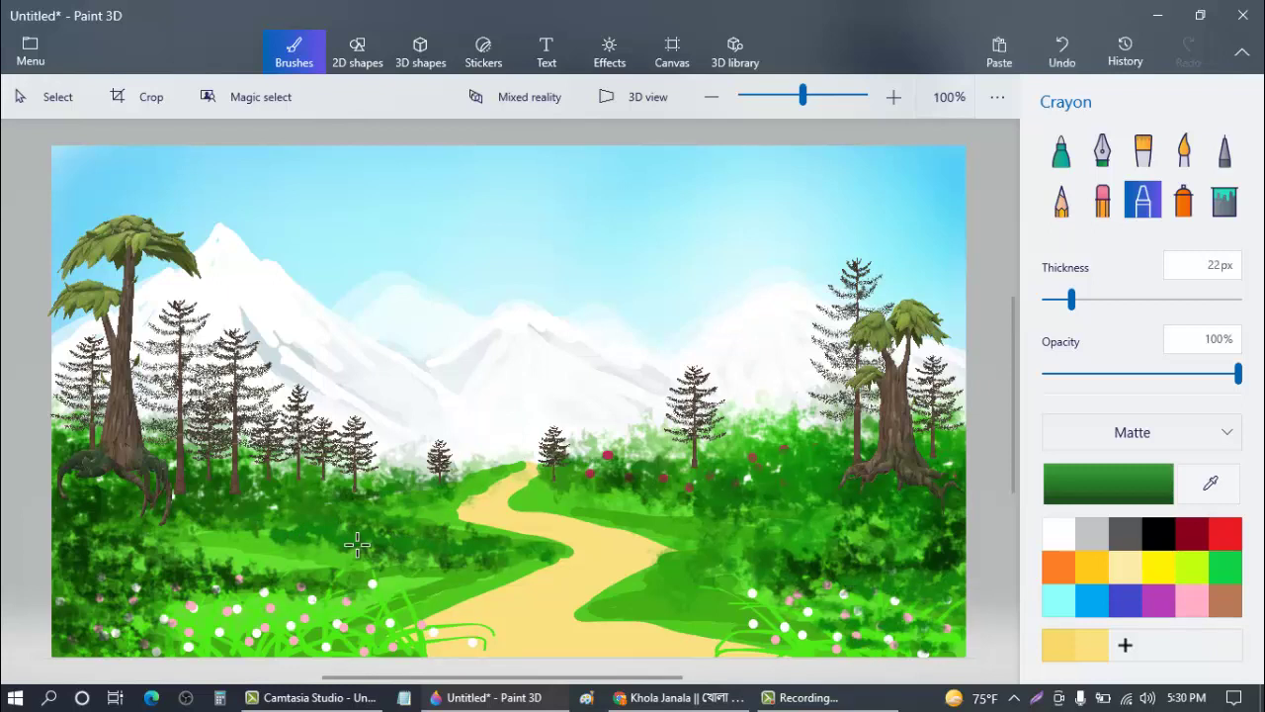
- Paint bright green highlights on the meadow left of the path with the Crayon at 37 px and undo the last stroke
{"action": "left_click", "coordinate": [1107, 483]}
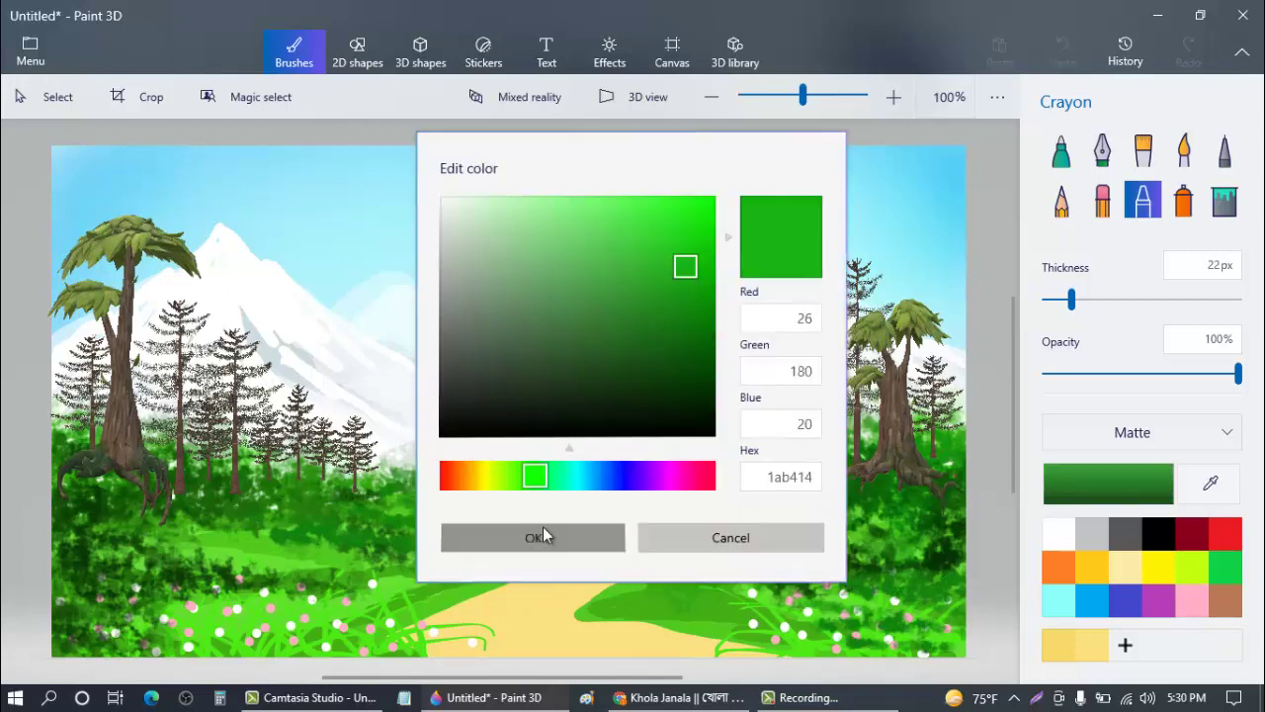
{"action": "left_click", "coordinate": [534, 531]}
{"action": "left_click", "coordinate": [1108, 483]}
{"action": "left_click", "coordinate": [668, 221]}
{"action": "left_click", "coordinate": [531, 537]}
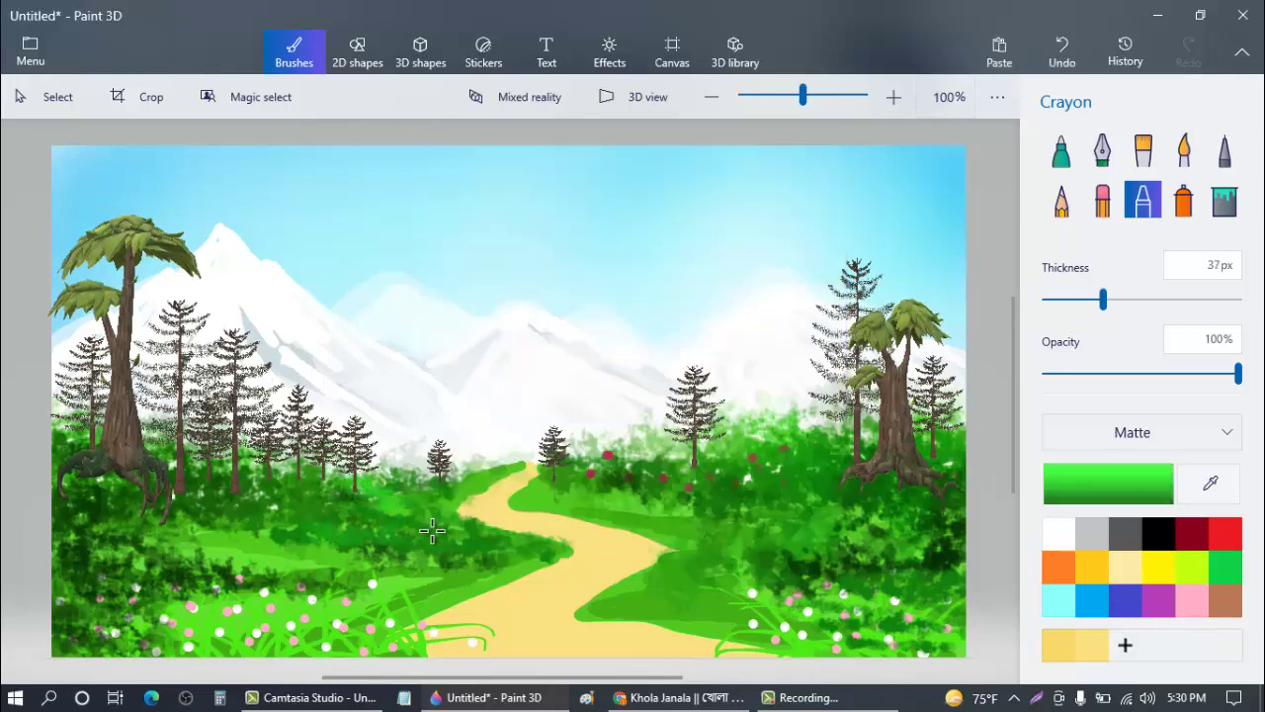
{"action": "left_click_drag", "start_coordinate": [381, 511], "coordinate": [326, 518]}
{"action": "mouse_move", "coordinate": [422, 529]}
{"action": "left_mouse_down"}
{"action": "mouse_move", "coordinate": [327, 507]}
{"action": "mouse_move", "coordinate": [426, 532]}
{"action": "mouse_move", "coordinate": [381, 542]}
{"action": "left_mouse_up"}
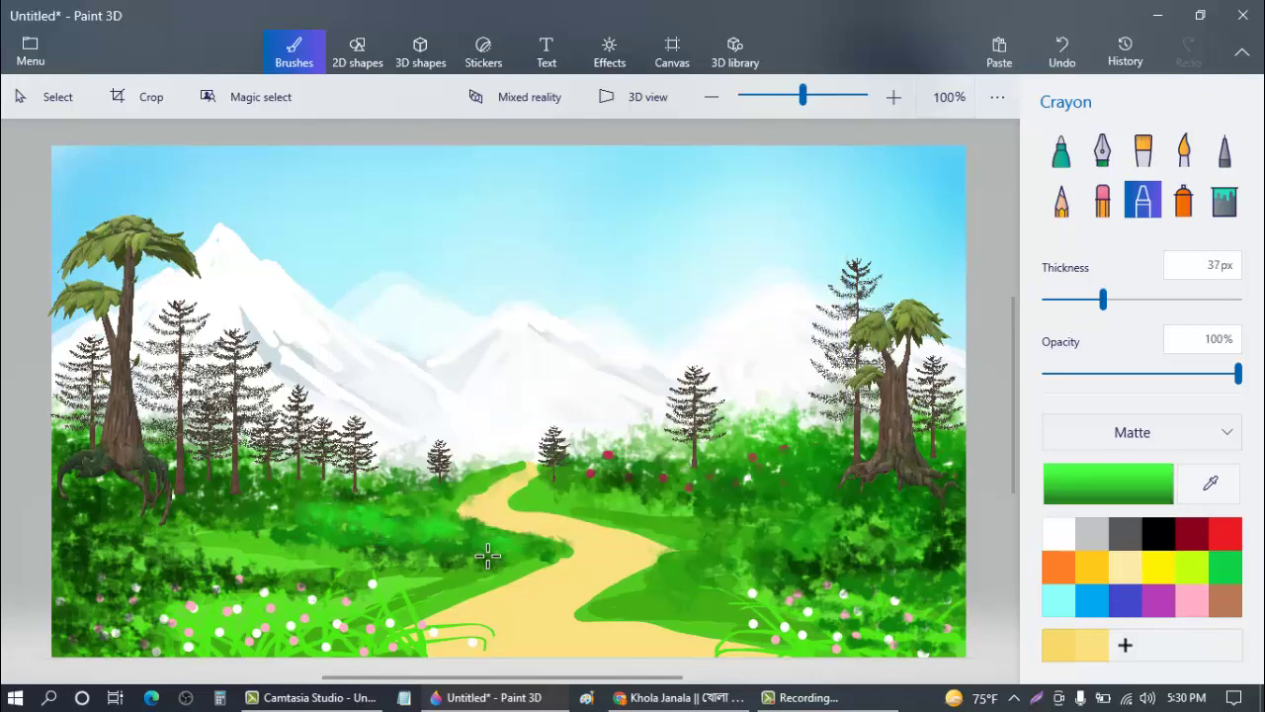
{"action": "key", "text": "ctrl+z"}
- Blend the highlighted meadow left of the path using the 100 px Crayon in green 21861d
{"action": "left_click", "coordinate": [1237, 299]}
{"action": "left_click", "coordinate": [1108, 483]}
{"action": "left_click", "coordinate": [656, 309]}
{"action": "left_click", "coordinate": [534, 534]}
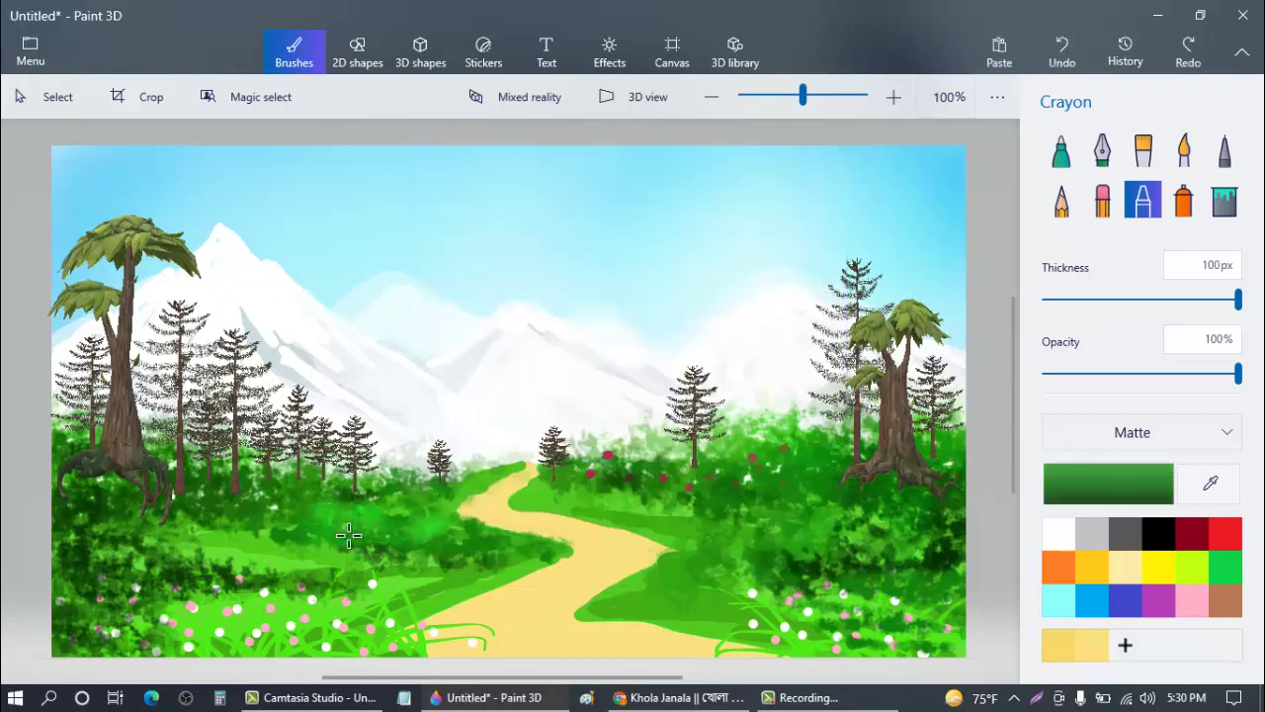
{"action": "mouse_move", "coordinate": [348, 536]}
{"action": "left_mouse_down"}
{"action": "mouse_move", "coordinate": [385, 520]}
{"action": "mouse_move", "coordinate": [341, 514]}
{"action": "mouse_move", "coordinate": [419, 519]}
{"action": "mouse_move", "coordinate": [414, 531]}
{"action": "mouse_move", "coordinate": [265, 529]}
{"action": "mouse_move", "coordinate": [471, 543]}
{"action": "left_mouse_up"}
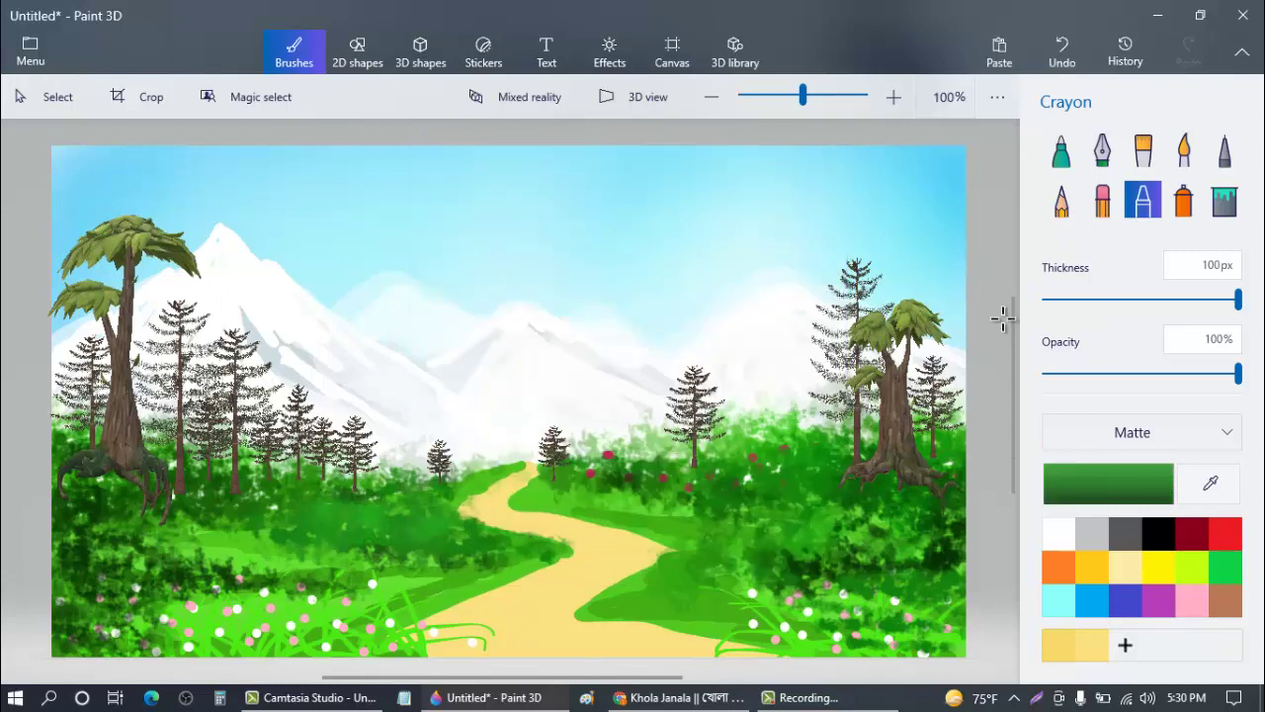
- Dot red flowers over the right-hand bushes with the 10 px Marker in red d82222
{"action": "left_click", "coordinate": [1060, 150]}
{"action": "left_click", "coordinate": [1110, 484]}
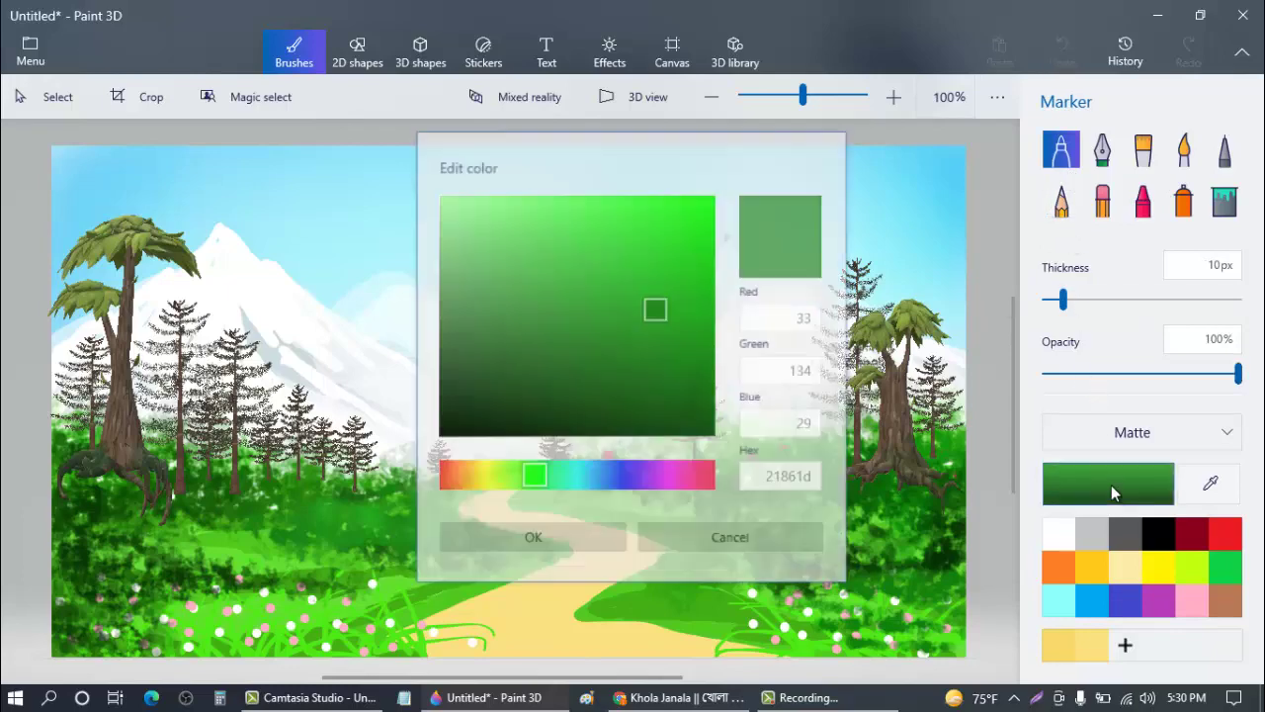
{"action": "left_click", "coordinate": [699, 475]}
{"action": "left_click", "coordinate": [669, 237]}
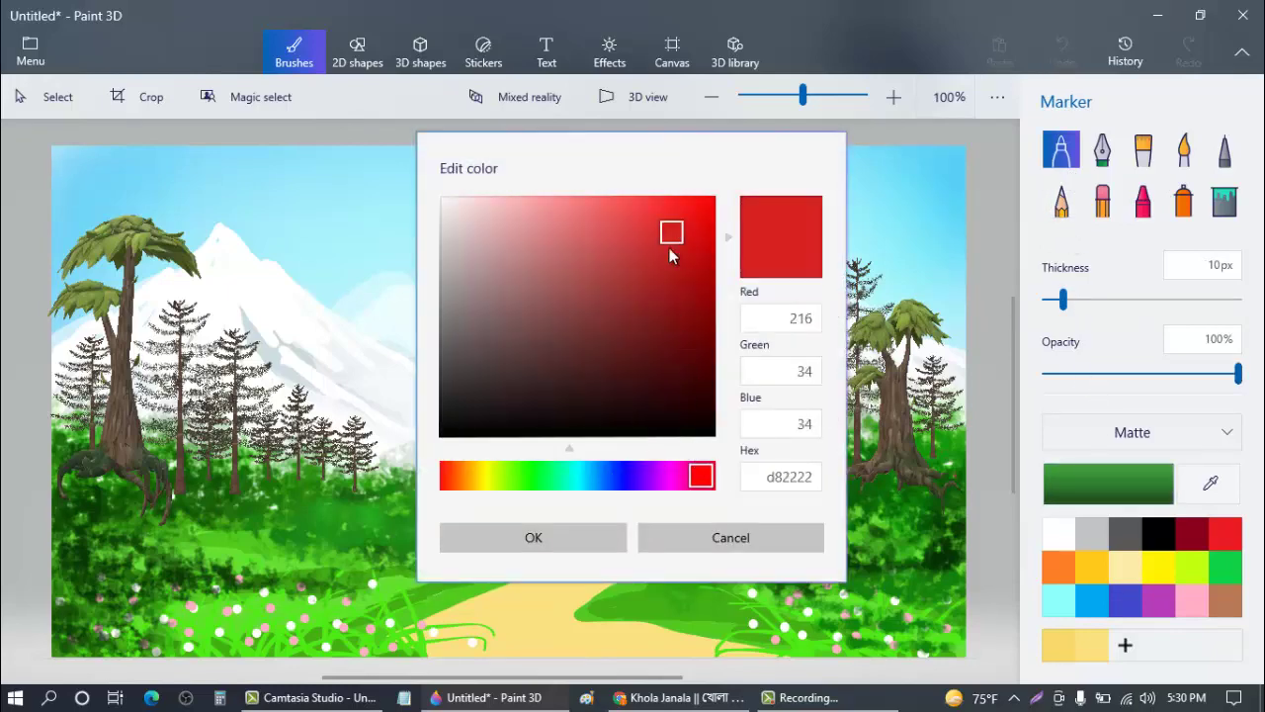
{"action": "left_click", "coordinate": [597, 527]}
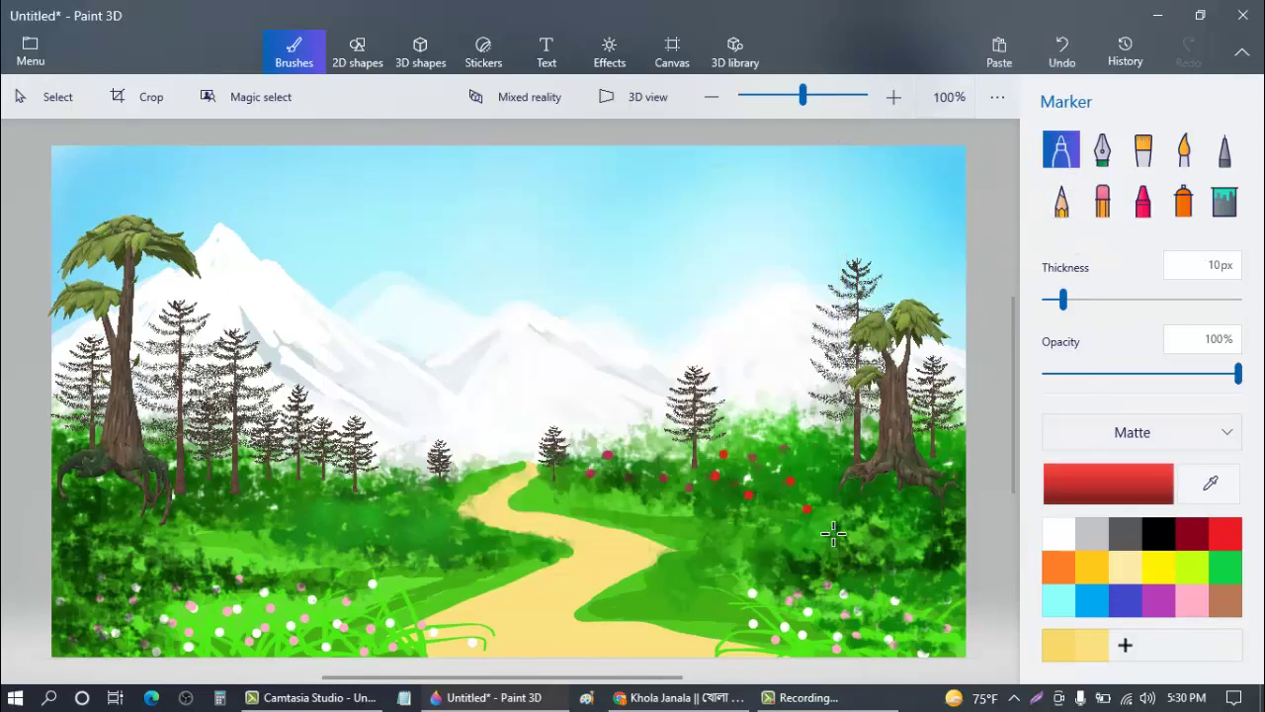
{"action": "left_click", "coordinate": [952, 519]}
{"action": "left_click", "coordinate": [921, 489]}
{"action": "left_click", "coordinate": [954, 451]}
{"action": "left_click", "coordinate": [817, 453]}
{"action": "left_click", "coordinate": [831, 499]}
{"action": "left_click", "coordinate": [807, 551]}
{"action": "left_click", "coordinate": [855, 567]}
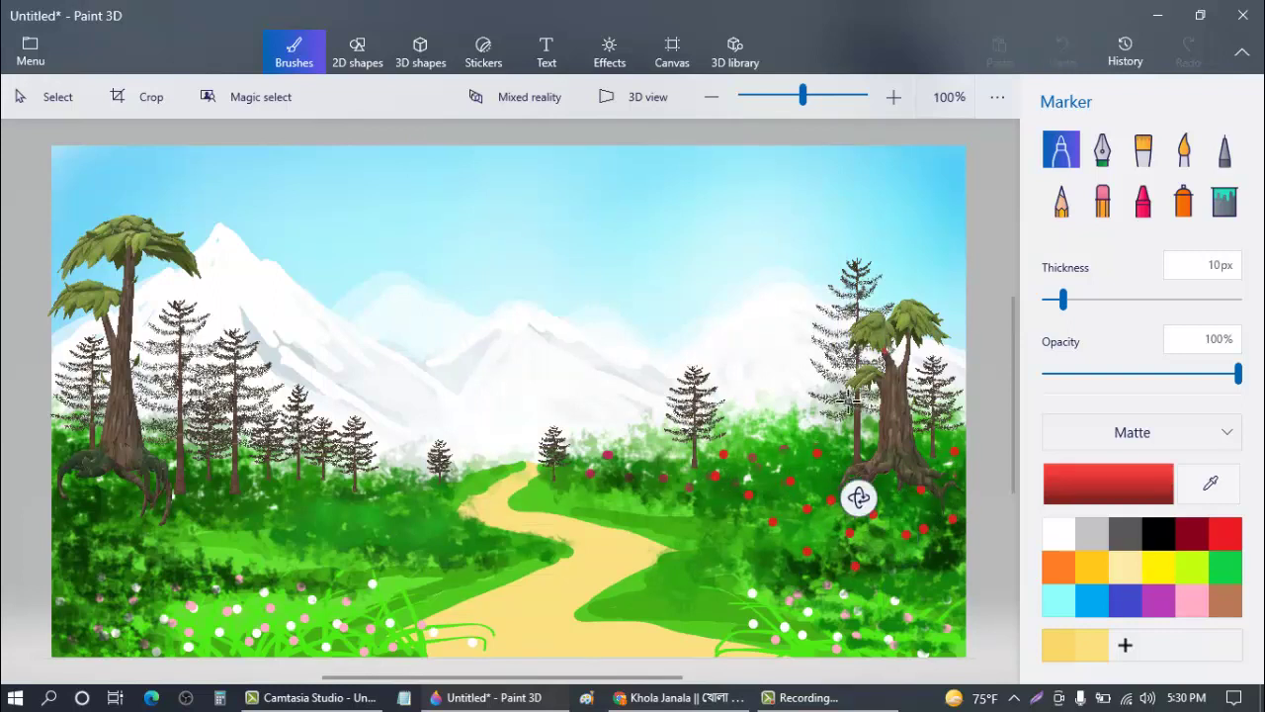
{"action": "left_click", "coordinate": [906, 535]}
- Dot red fruit onto the evergreens on the right side of the landscape with the 10 px Marker
{"action": "left_click", "coordinate": [931, 356]}
{"action": "left_click", "coordinate": [919, 413]}
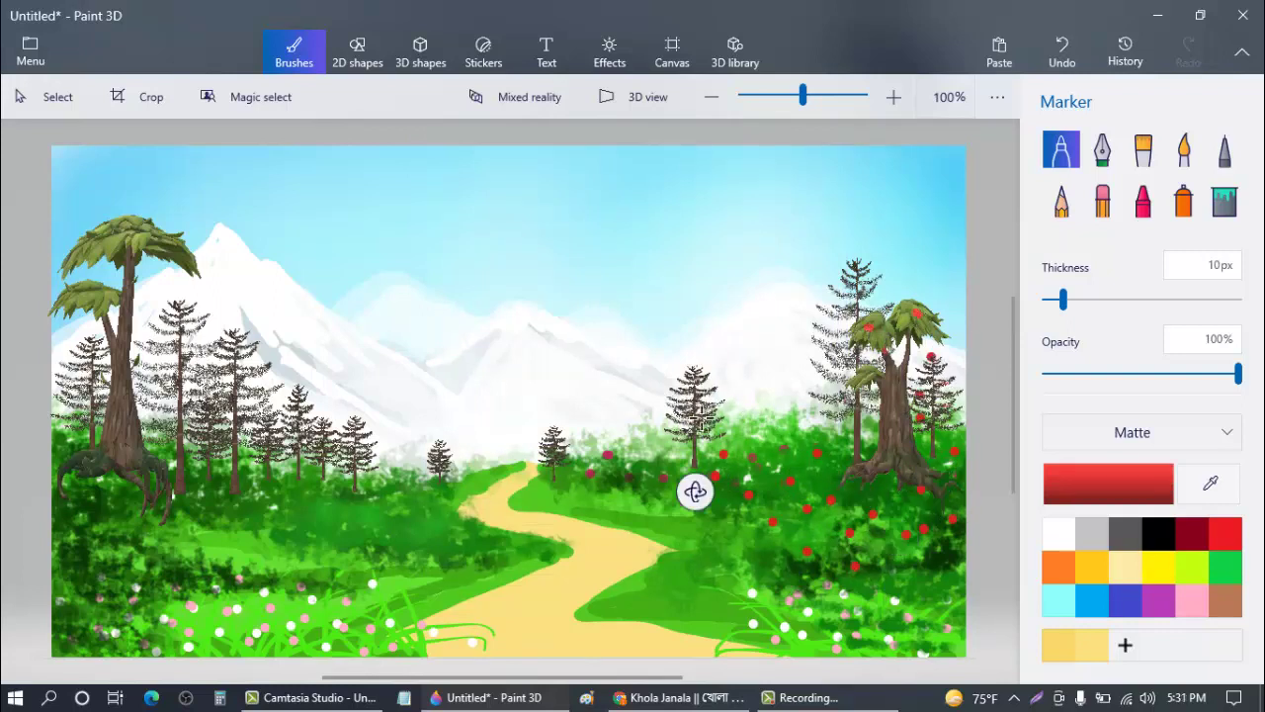
{"action": "left_click", "coordinate": [705, 384]}
{"action": "left_click", "coordinate": [678, 403]}
{"action": "left_click", "coordinate": [822, 334]}
- Dot red fruit across the group of evergreens on the left side with the 10 px Marker
{"action": "left_click", "coordinate": [171, 347]}
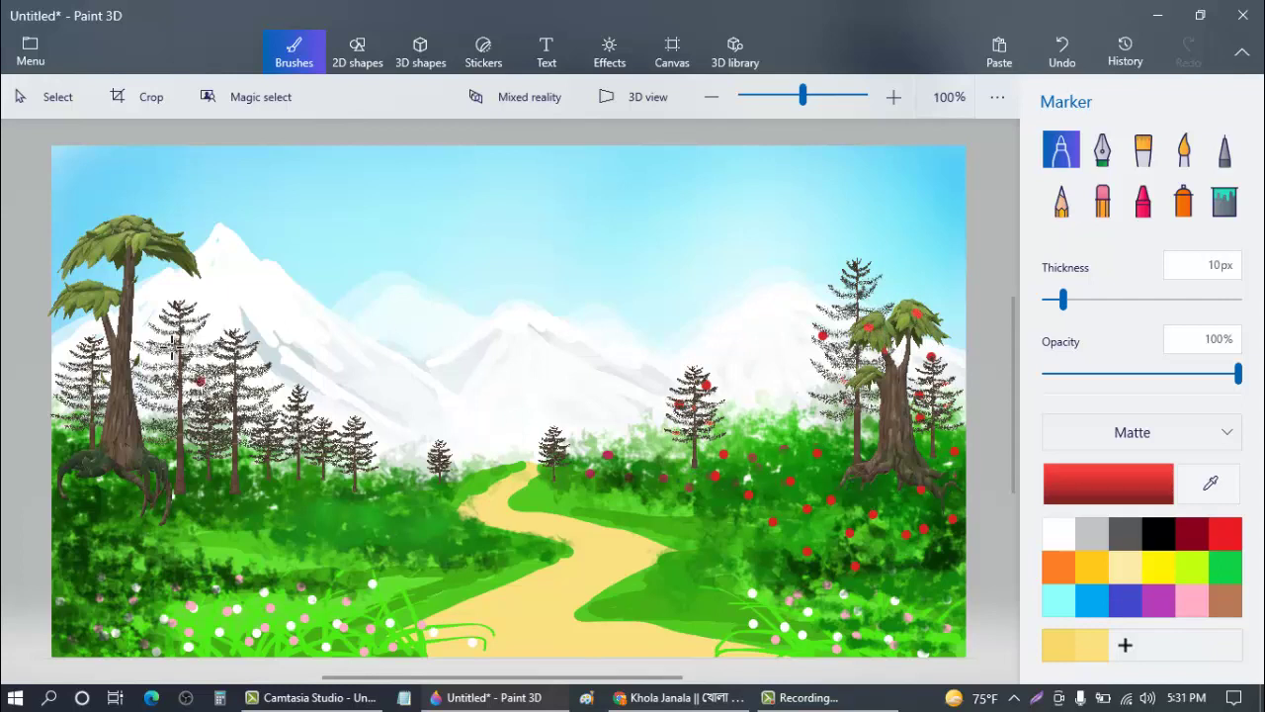
{"action": "left_click", "coordinate": [201, 380]}
{"action": "left_click", "coordinate": [234, 395]}
{"action": "left_click", "coordinate": [248, 384]}
{"action": "left_click", "coordinate": [268, 431]}
{"action": "left_click", "coordinate": [236, 341]}
{"action": "left_click", "coordinate": [257, 361]}
{"action": "left_click", "coordinate": [284, 408]}
{"action": "left_click", "coordinate": [234, 432]}
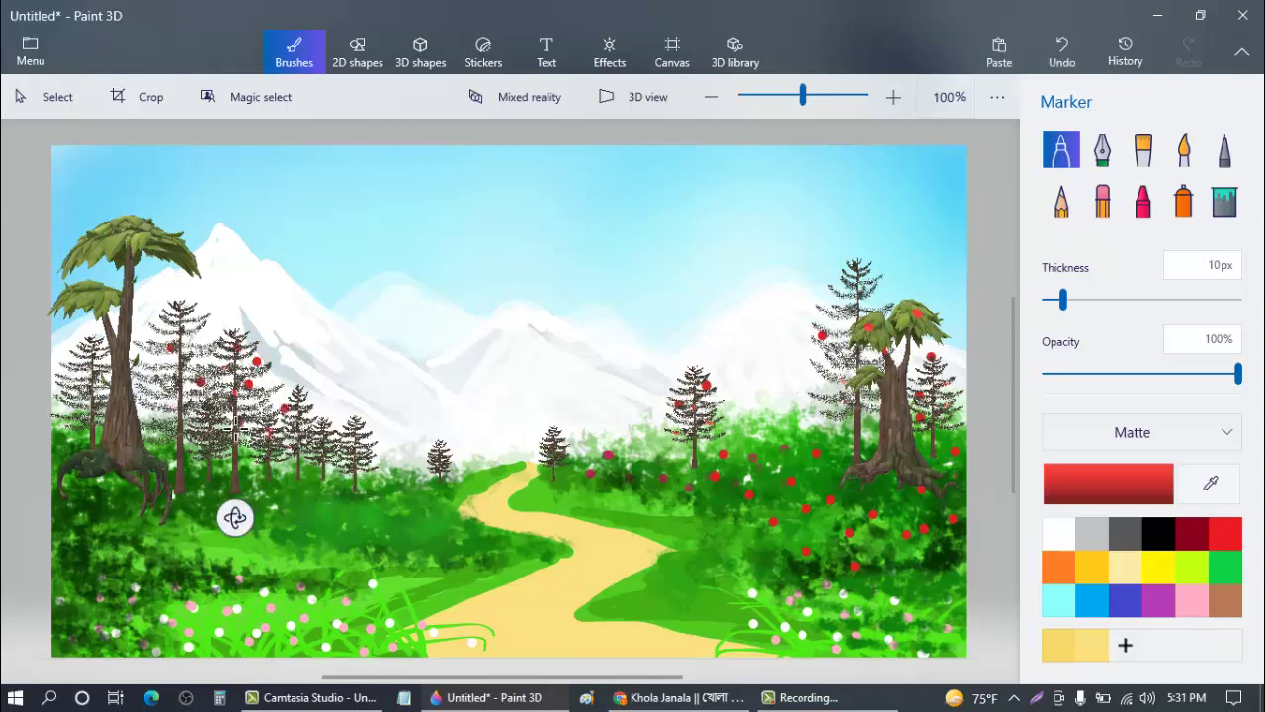
{"action": "left_click", "coordinate": [225, 464]}
{"action": "left_click", "coordinate": [308, 447]}
{"action": "left_click", "coordinate": [337, 443]}
{"action": "left_click", "coordinate": [368, 437]}
{"action": "left_click", "coordinate": [82, 401]}
{"action": "left_click", "coordinate": [62, 369]}
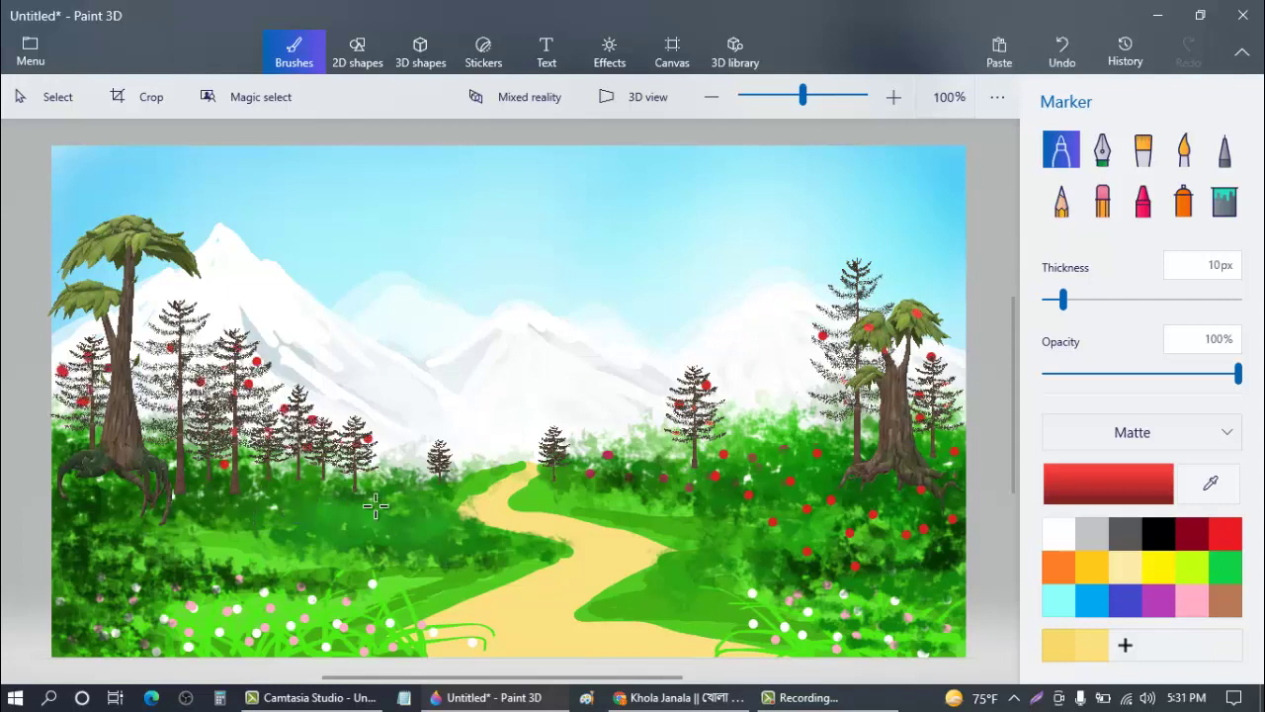
- Scatter red flower dots over the left bushes, meadow and flower bed, and add one among the right-hand bushes
{"action": "left_click", "coordinate": [119, 512]}
{"action": "left_click", "coordinate": [80, 513]}
{"action": "left_click", "coordinate": [76, 587]}
{"action": "left_click", "coordinate": [89, 570]}
{"action": "left_click", "coordinate": [146, 570]}
{"action": "left_click", "coordinate": [215, 571]}
{"action": "left_click", "coordinate": [261, 573]}
{"action": "left_click", "coordinate": [321, 575]}
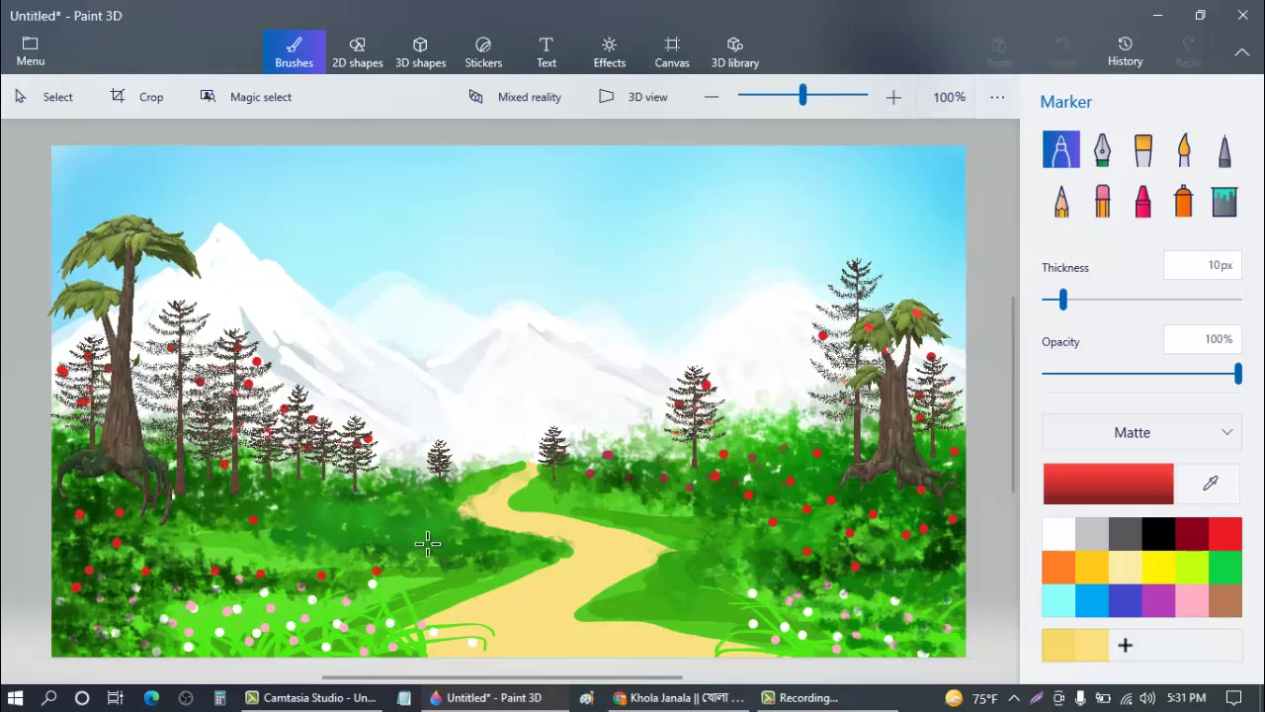
{"action": "left_click", "coordinate": [103, 491]}
{"action": "left_click", "coordinate": [117, 541]}
{"action": "left_click", "coordinate": [200, 482]}
{"action": "left_click", "coordinate": [334, 505]}
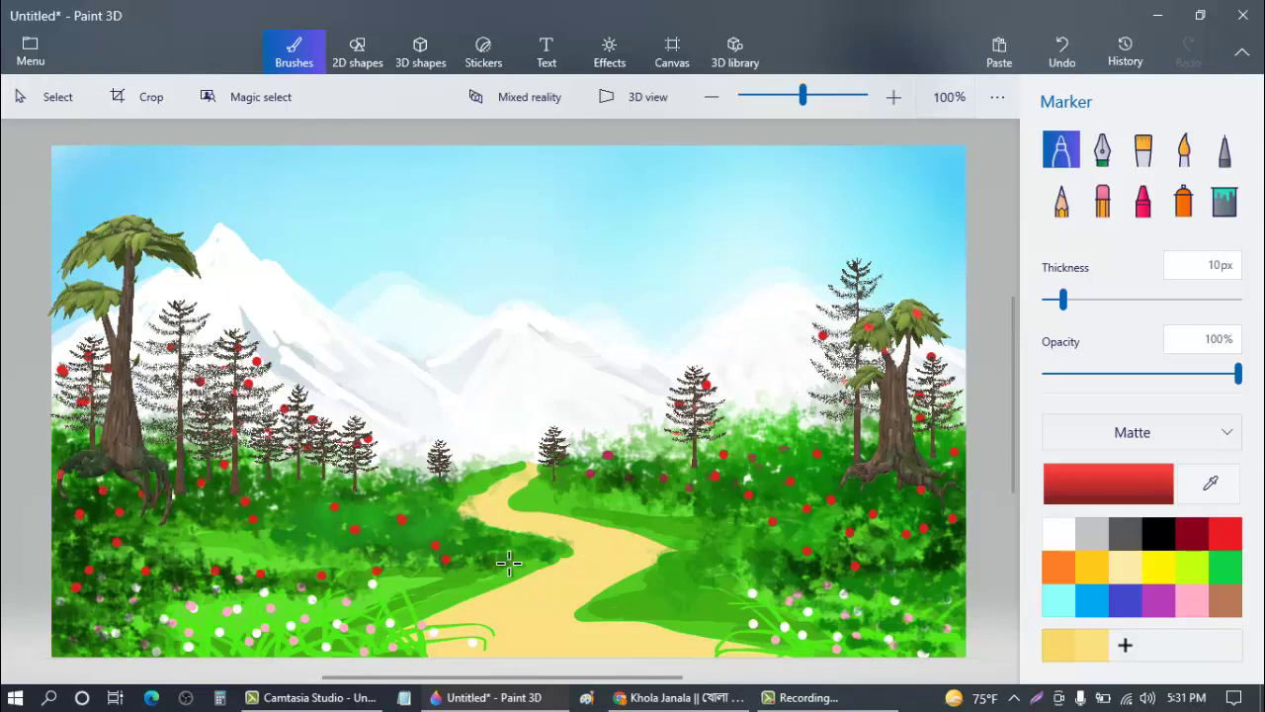
{"action": "left_click", "coordinate": [289, 632]}
{"action": "left_click", "coordinate": [229, 645]}
{"action": "left_click", "coordinate": [113, 632]}
{"action": "left_click", "coordinate": [869, 501]}
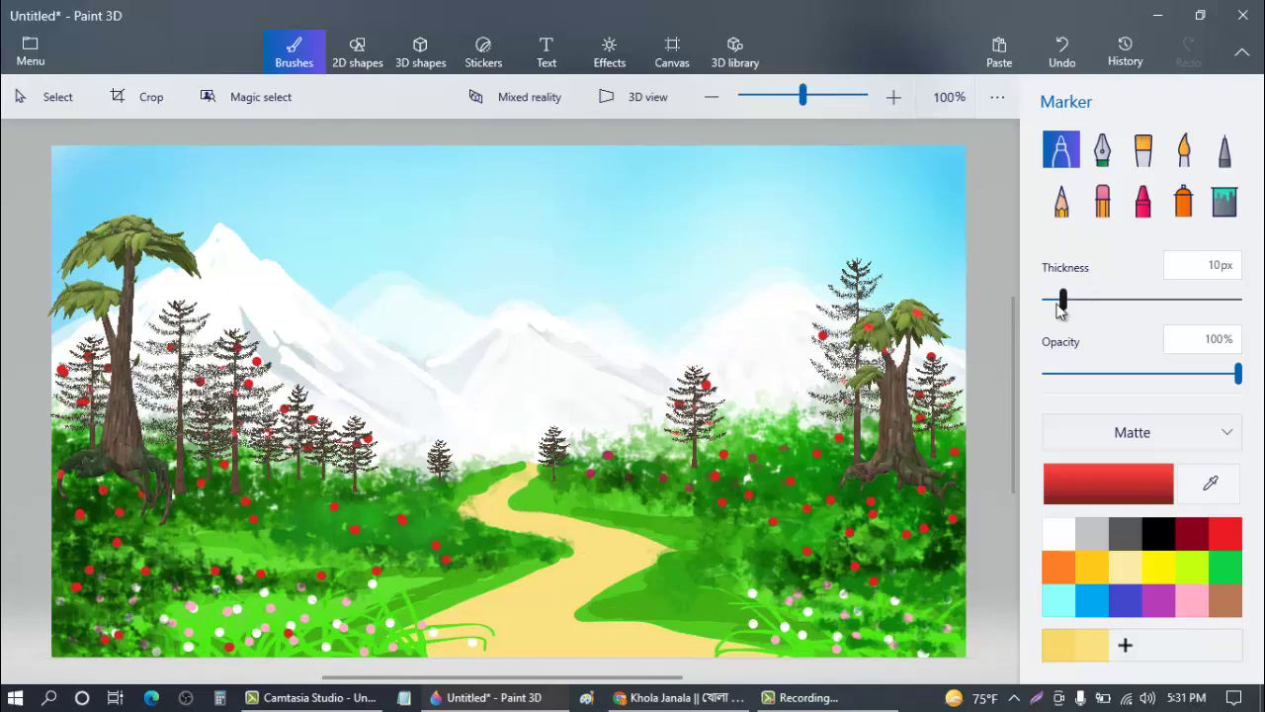
- Set the Marker to 8 px in a light pinkish red and dot flowers along the bushes right of the path
{"action": "left_click_drag", "start_coordinate": [1062, 300], "coordinate": [1058, 299]}
{"action": "left_click", "coordinate": [1108, 484]}
{"action": "left_click", "coordinate": [587, 229]}
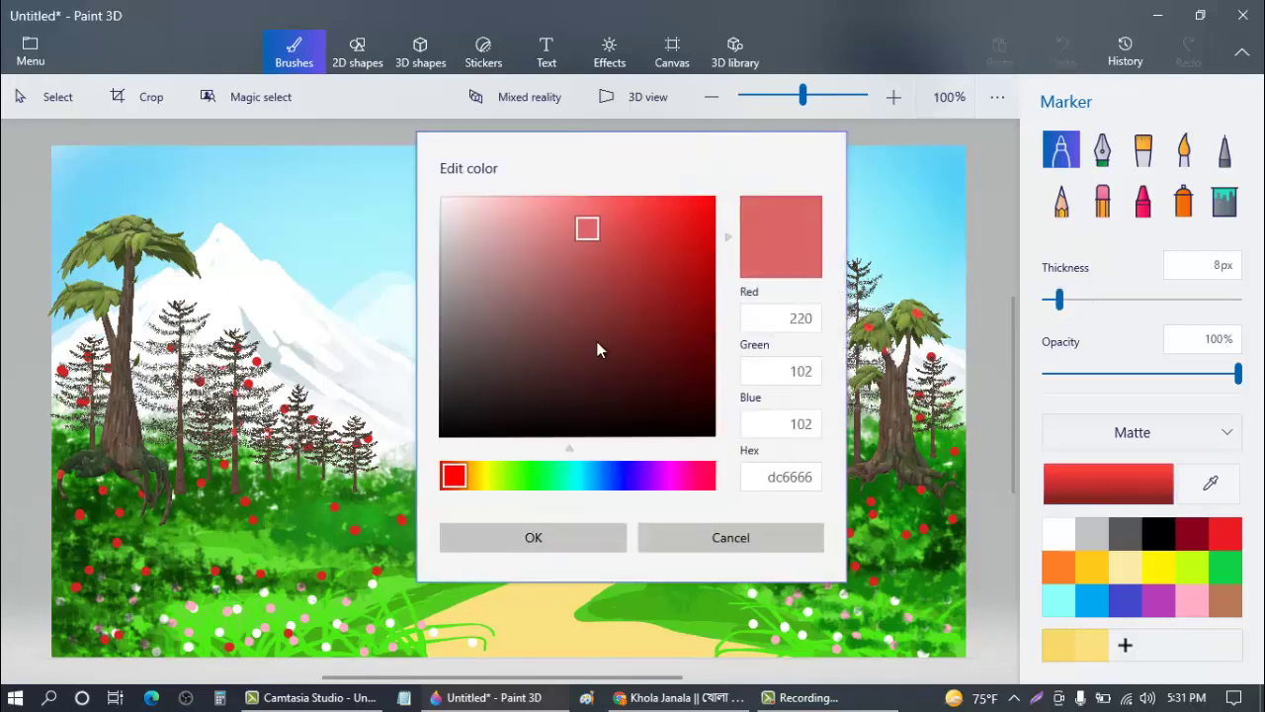
{"action": "left_click", "coordinate": [697, 476]}
{"action": "left_click", "coordinate": [587, 543]}
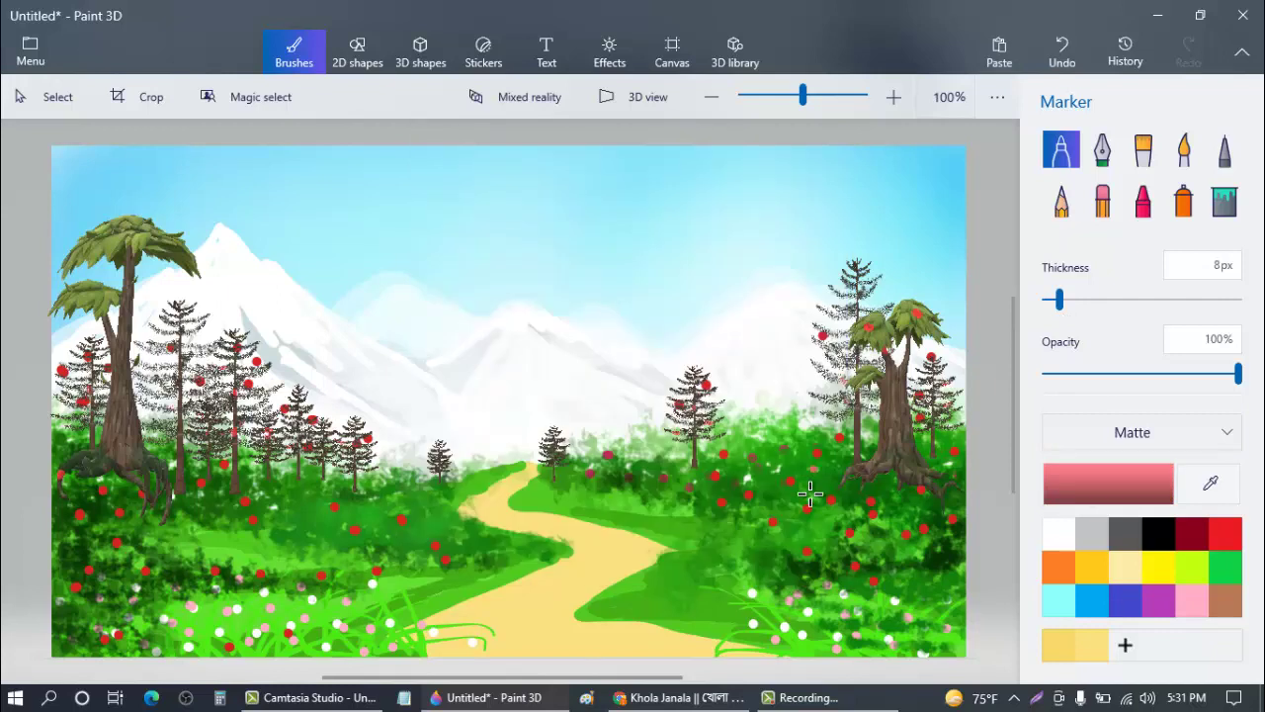
{"action": "left_click", "coordinate": [723, 506]}
{"action": "left_click", "coordinate": [690, 488]}
{"action": "left_click", "coordinate": [654, 480]}
{"action": "left_click", "coordinate": [632, 471]}
{"action": "left_click", "coordinate": [609, 484]}
{"action": "left_click", "coordinate": [555, 473]}
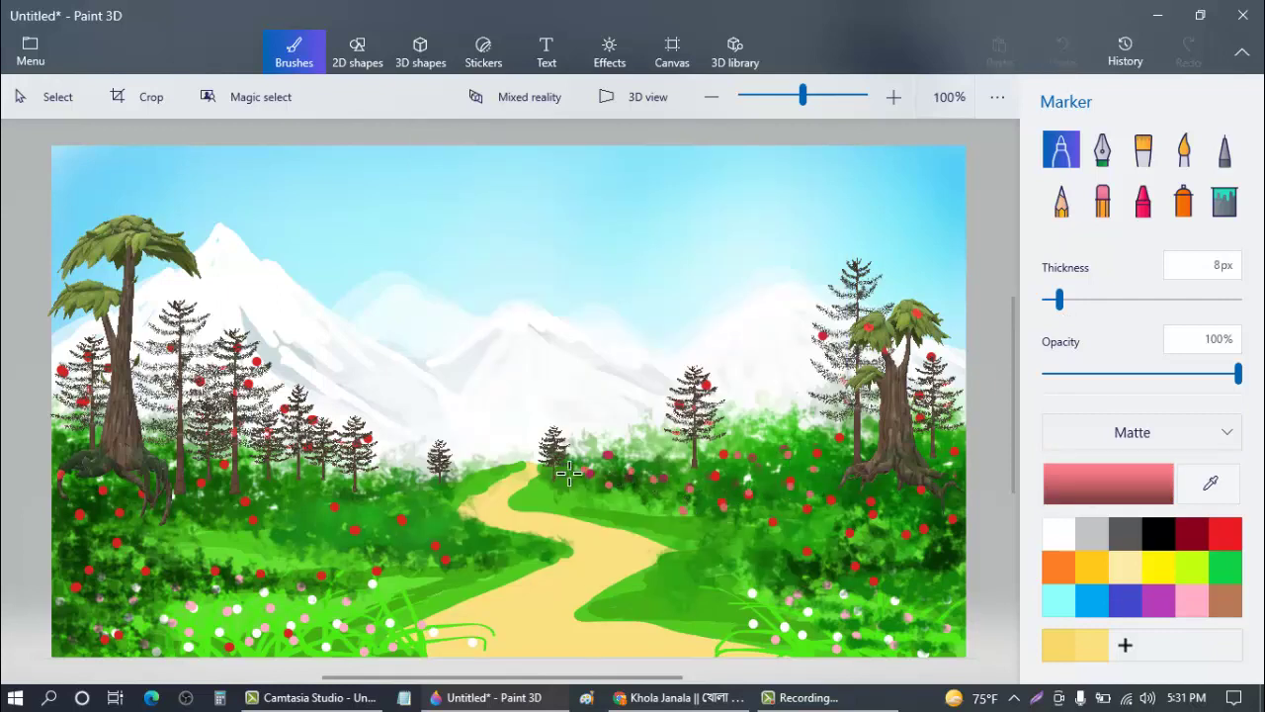
- Fill the gaps between the red flowers in the right-hand bushes with more pink 8 px dots
{"action": "left_click", "coordinate": [663, 515]}
{"action": "left_click", "coordinate": [681, 510]}
{"action": "left_click", "coordinate": [766, 438]}
{"action": "left_click", "coordinate": [825, 465]}
{"action": "left_click", "coordinate": [848, 491]}
{"action": "left_click", "coordinate": [813, 531]}
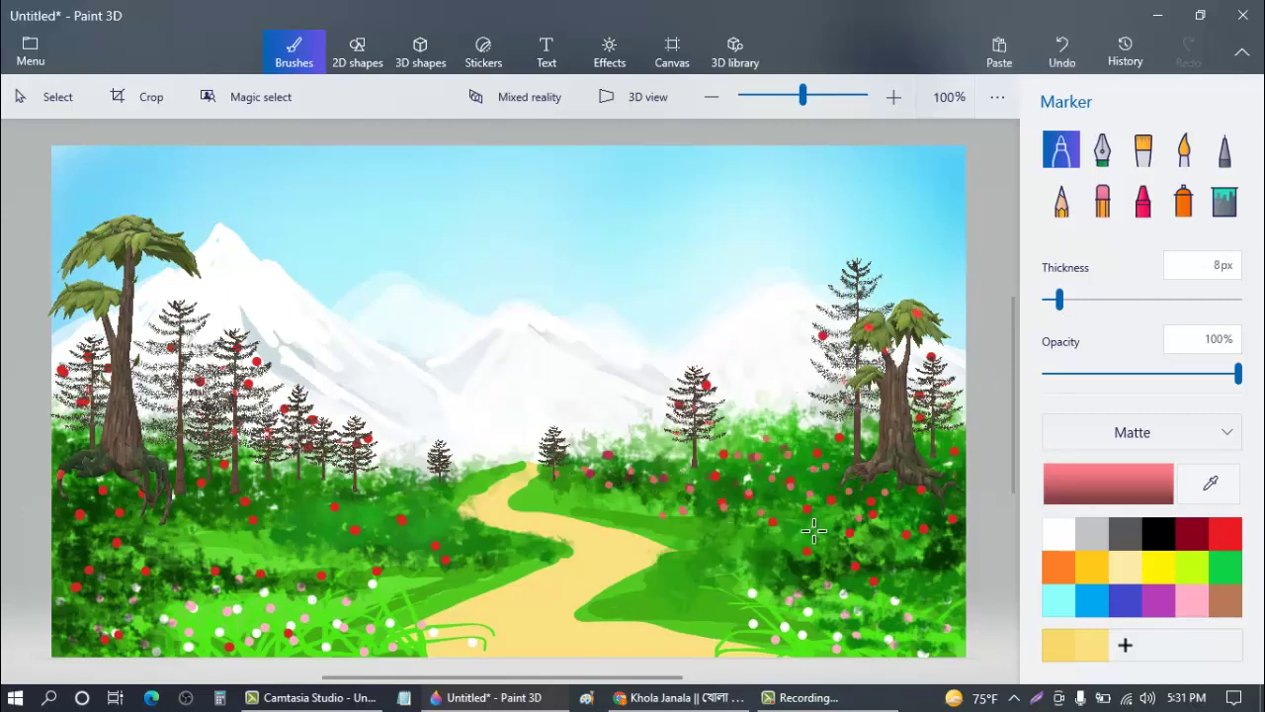
{"action": "left_click", "coordinate": [783, 545]}
{"action": "left_click", "coordinate": [739, 545]}
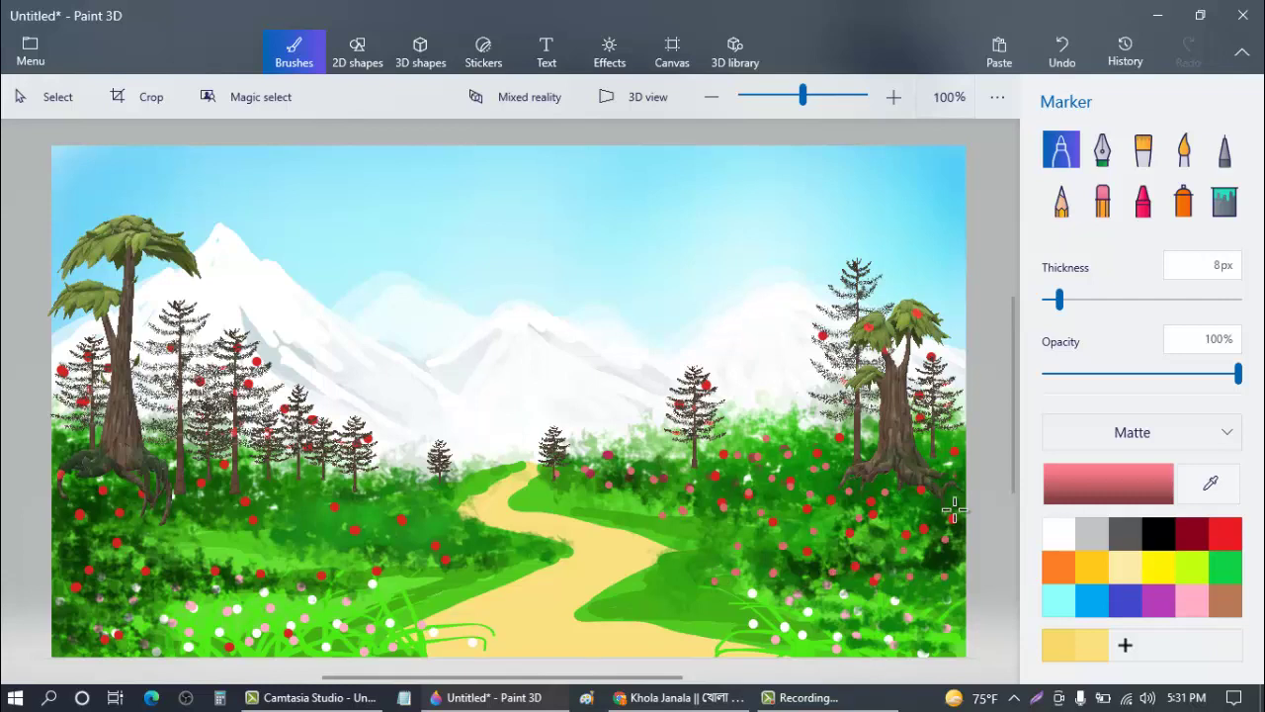
{"action": "left_click", "coordinate": [654, 446]}
{"action": "left_click", "coordinate": [589, 437]}
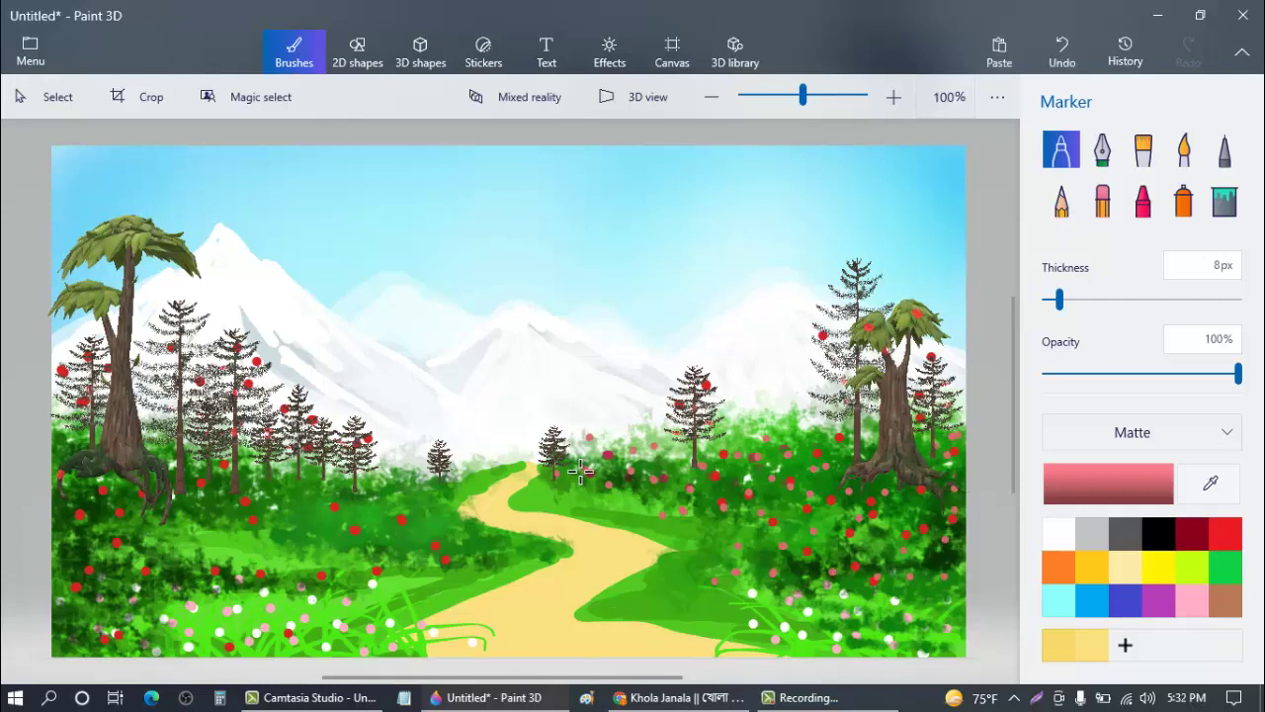
- Dot pink flowers over the bushes and meadow left of the path with the 8 px Marker
{"action": "left_click", "coordinate": [388, 512]}
{"action": "left_click", "coordinate": [426, 516]}
{"action": "left_click", "coordinate": [429, 536]}
{"action": "left_click", "coordinate": [405, 543]}
{"action": "left_click", "coordinate": [372, 527]}
{"action": "left_click", "coordinate": [346, 542]}
{"action": "left_click", "coordinate": [298, 524]}
{"action": "left_click", "coordinate": [309, 502]}
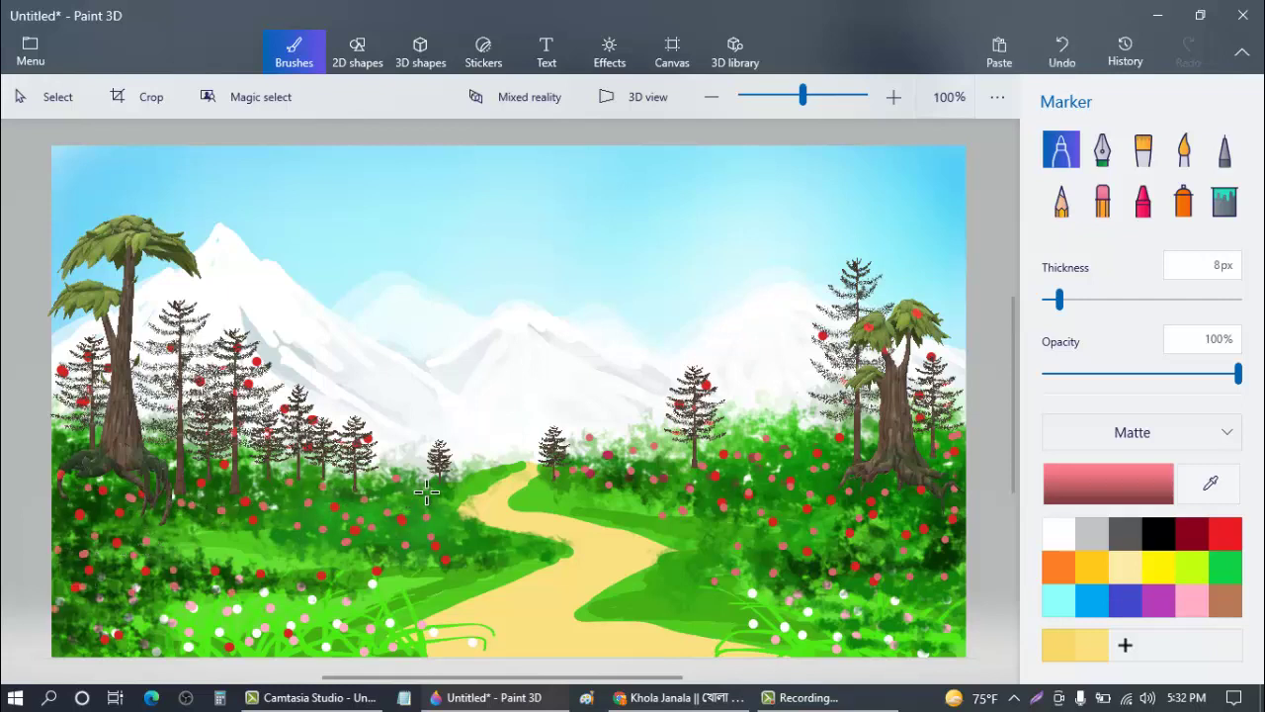
{"action": "left_click", "coordinate": [486, 471]}
- Add pink flower marks to the lower right meadow and along the grass on the right edge of the path
{"action": "left_click_drag", "start_coordinate": [802, 569], "coordinate": [789, 569]}
{"action": "left_click_drag", "start_coordinate": [703, 597], "coordinate": [691, 597]}
{"action": "left_click", "coordinate": [630, 608]}
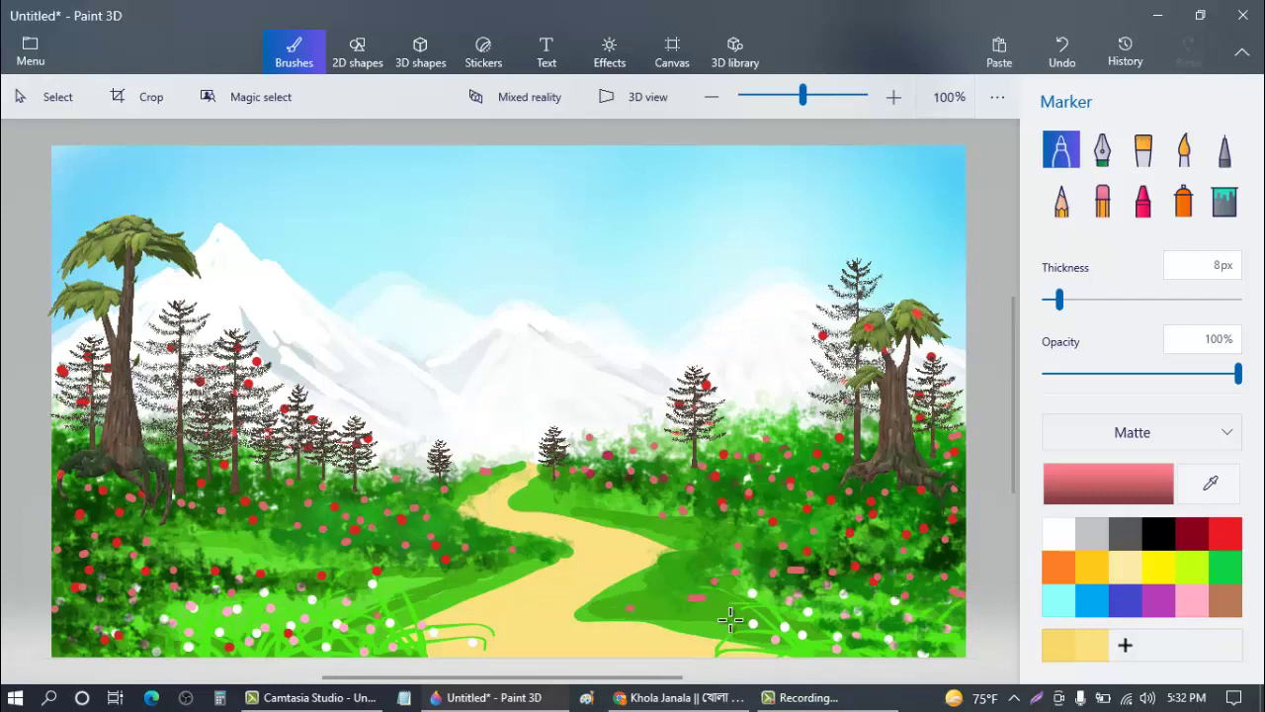
{"action": "left_click", "coordinate": [636, 530]}
{"action": "left_click", "coordinate": [594, 511]}
{"action": "left_click", "coordinate": [542, 495]}
{"action": "left_click", "coordinate": [553, 506]}
{"action": "left_click", "coordinate": [590, 507]}
{"action": "left_click", "coordinate": [634, 519]}
{"action": "left_click", "coordinate": [762, 480]}
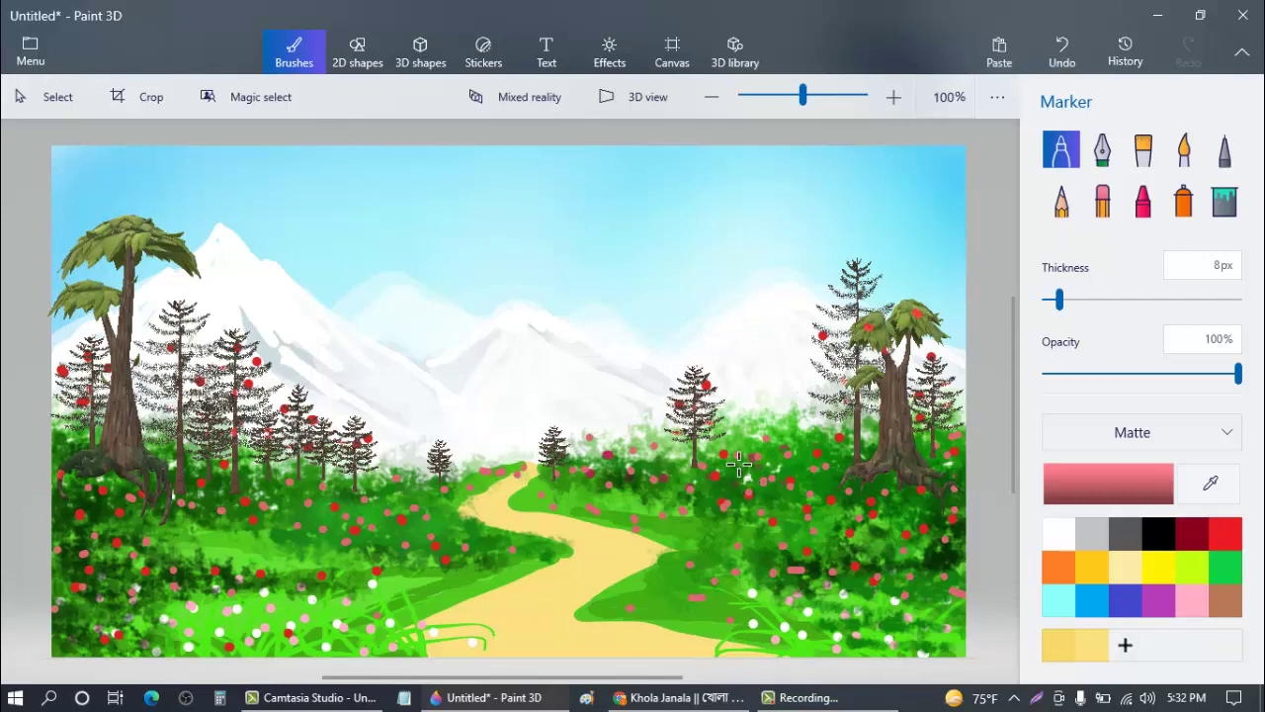
- Switch the Marker to white, undo the stray white stroke and dot white flowers among the right-hand bushes
{"action": "left_click", "coordinate": [1063, 536]}
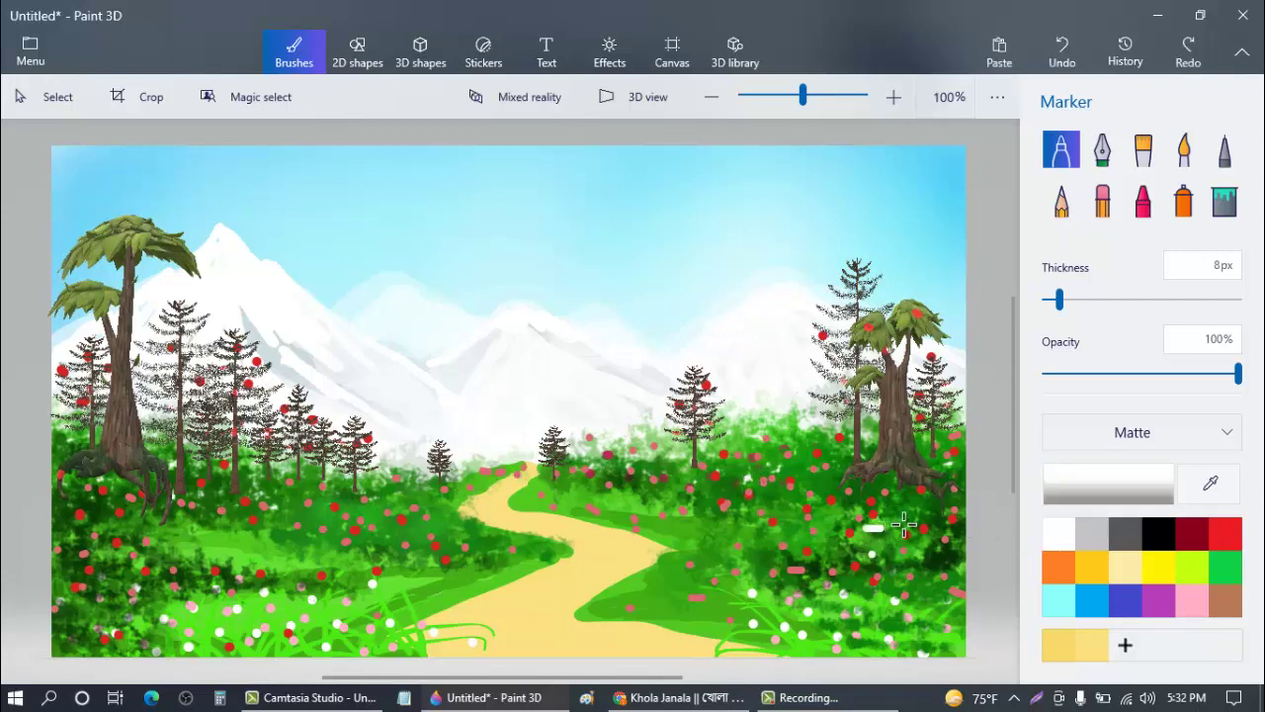
{"action": "key", "text": "ctrl+z"}
{"action": "left_click", "coordinate": [895, 529]}
{"action": "left_click", "coordinate": [822, 506]}
{"action": "left_click", "coordinate": [791, 516]}
{"action": "left_click", "coordinate": [713, 490]}
- Set the Marker thickness to 4 px and dot small white flowers over the right-hand bushes and the lower right meadow
{"action": "left_click", "coordinate": [1051, 300]}
{"action": "left_click", "coordinate": [911, 489]}
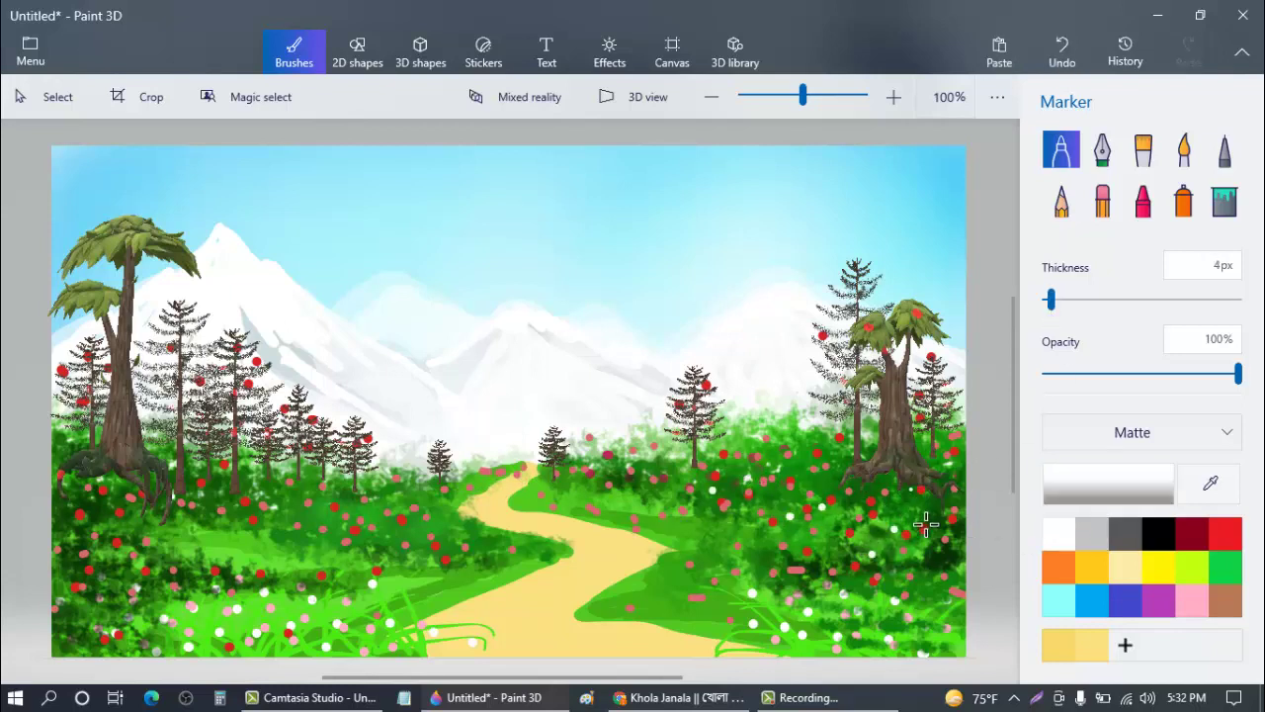
{"action": "left_click", "coordinate": [812, 462]}
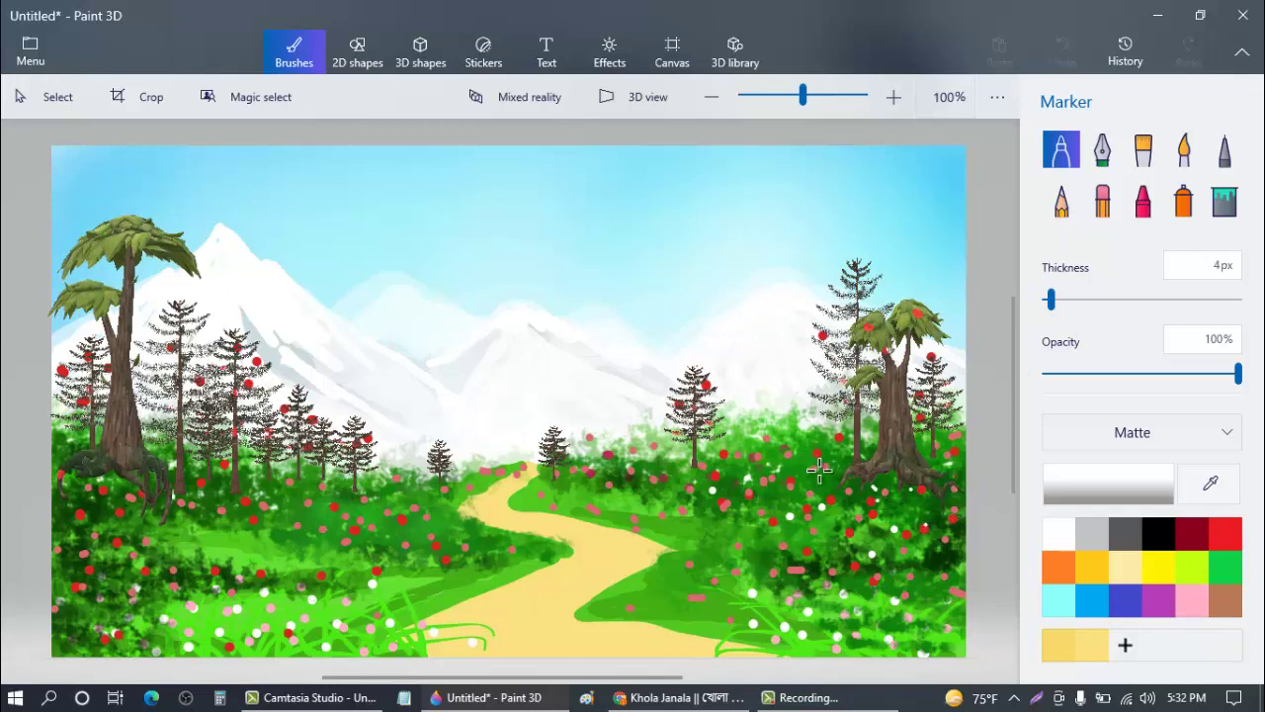
{"action": "left_click", "coordinate": [953, 449]}
{"action": "left_click", "coordinate": [749, 480]}
{"action": "left_click", "coordinate": [747, 492]}
{"action": "left_click", "coordinate": [701, 597]}
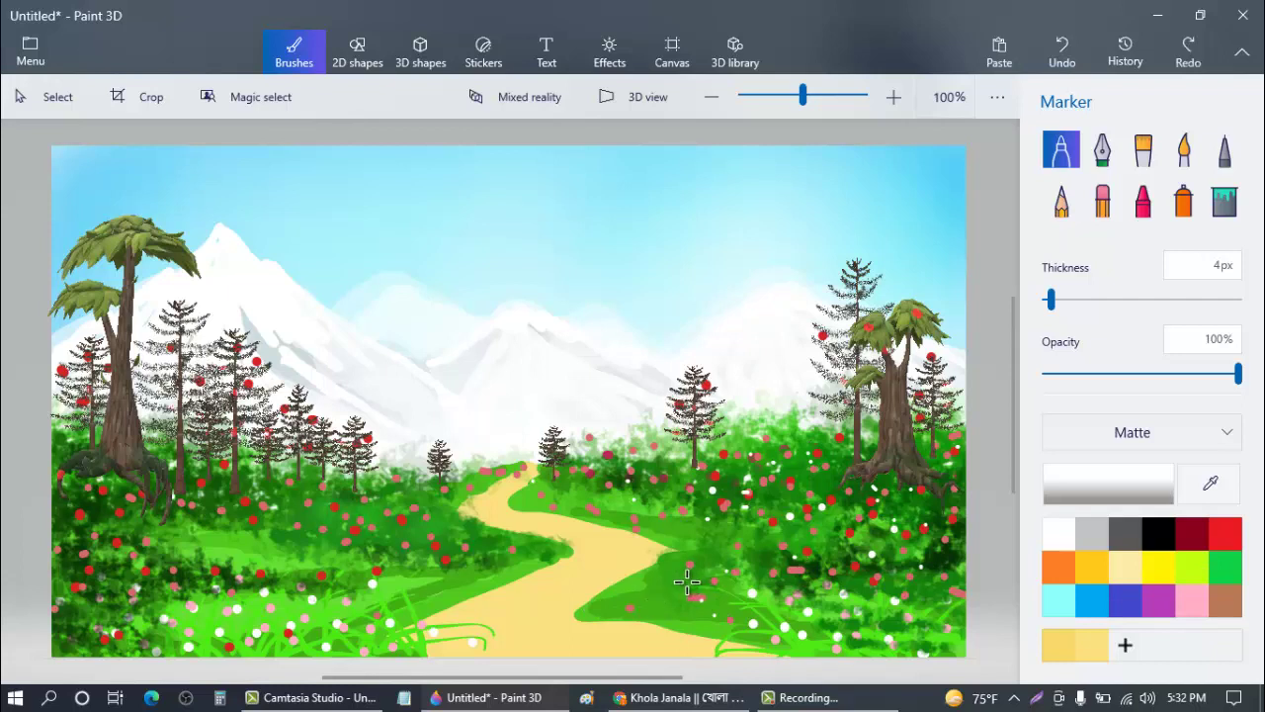
{"action": "left_click", "coordinate": [943, 611]}
{"action": "left_click", "coordinate": [902, 630]}
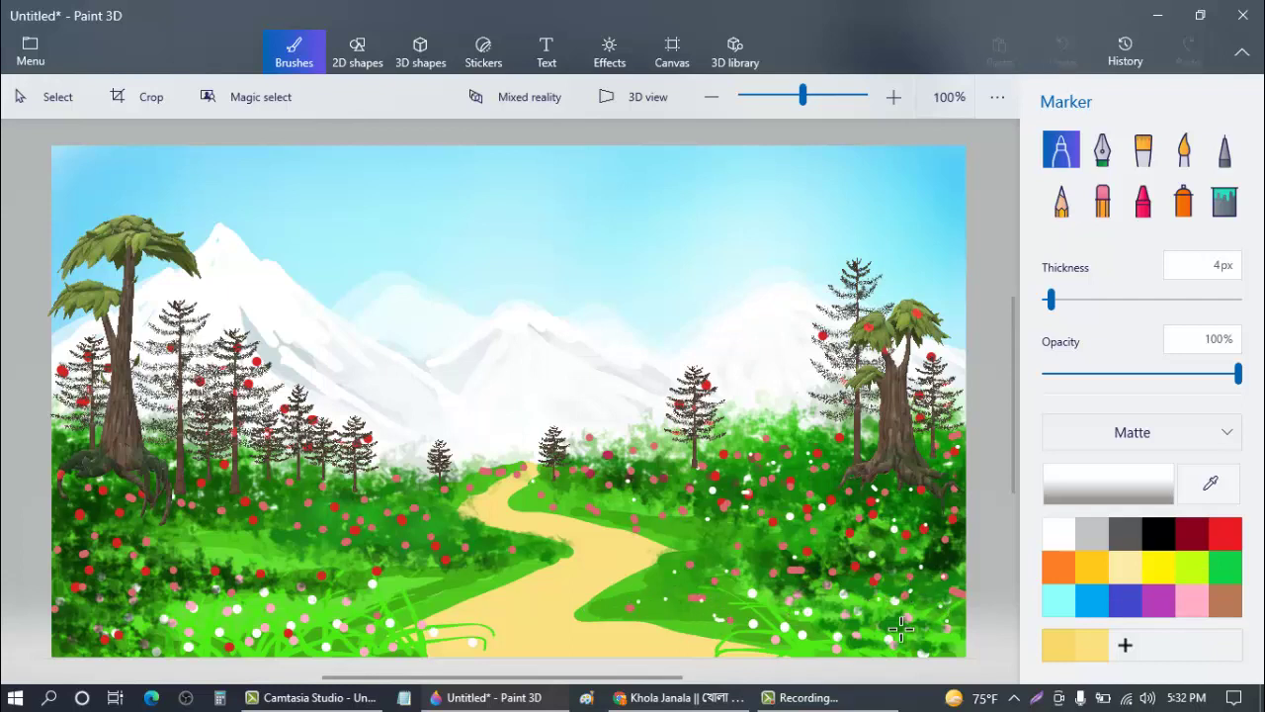
- Scatter small white 4 px flowers through the grass and bushes of the left meadow
{"action": "left_click", "coordinate": [347, 590]}
{"action": "left_click", "coordinate": [297, 600]}
{"action": "left_click", "coordinate": [216, 626]}
{"action": "left_click", "coordinate": [157, 596]}
{"action": "left_click", "coordinate": [100, 579]}
{"action": "left_click", "coordinate": [69, 521]}
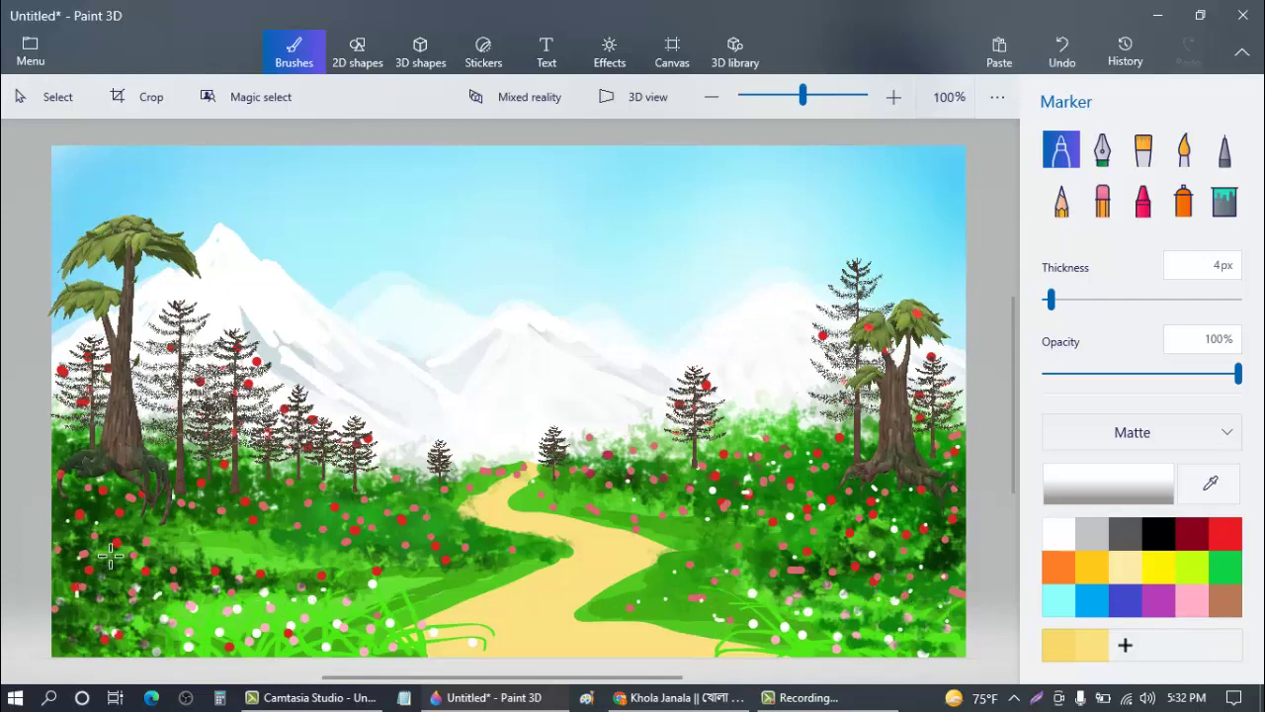
{"action": "left_click", "coordinate": [121, 511]}
{"action": "left_click", "coordinate": [165, 521]}
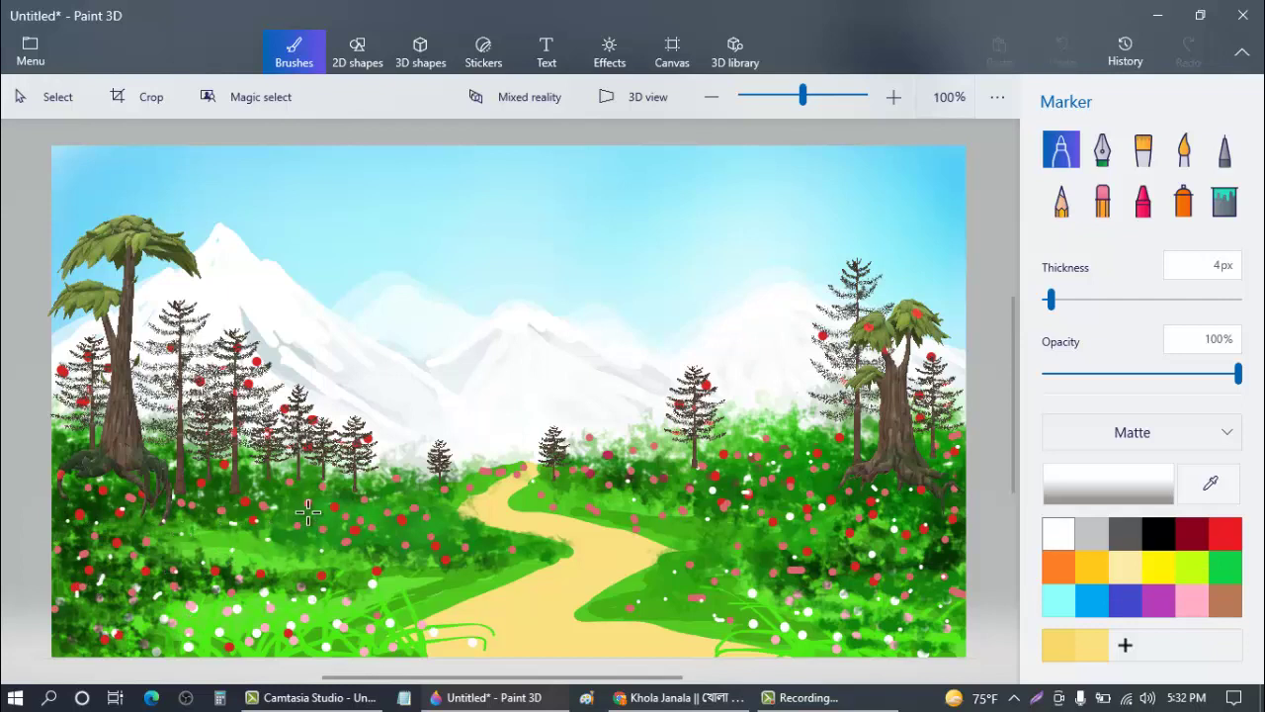
- Undo the stray white stroke beside the path and dot white flowers along the path's left edge instead
{"action": "left_click_drag", "start_coordinate": [496, 551], "coordinate": [510, 557]}
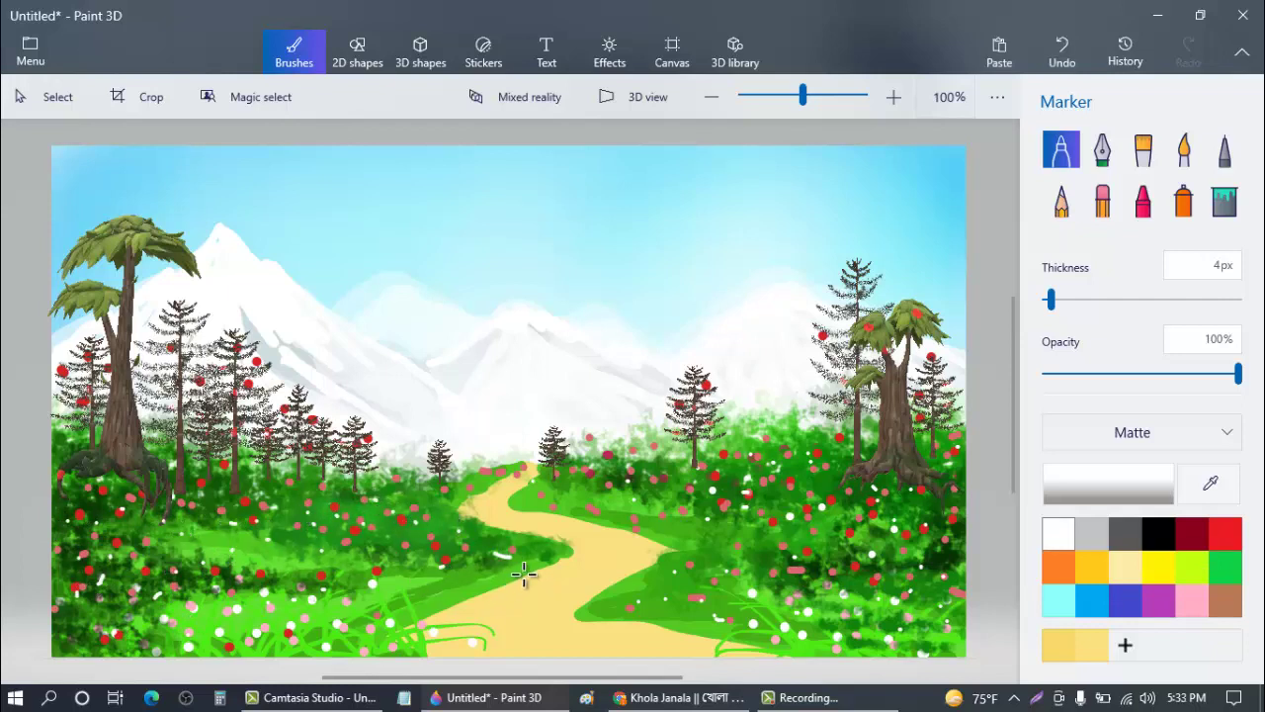
{"action": "key", "text": "ctrl+z"}
{"action": "left_click", "coordinate": [475, 561]}
{"action": "left_click", "coordinate": [479, 483]}
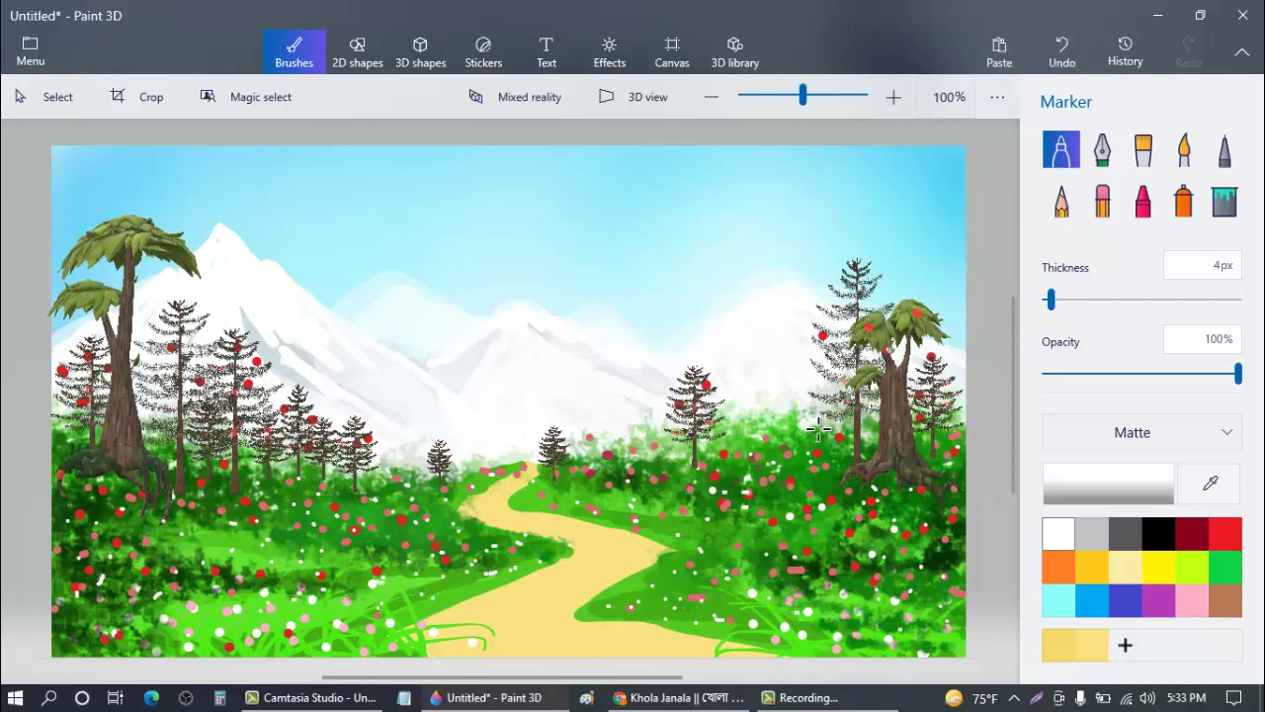
- Clean up both edges of the winding path with the custom sandy yellow and a 15 px Marker
{"action": "left_click", "coordinate": [1092, 643]}
{"action": "left_click", "coordinate": [1072, 299]}
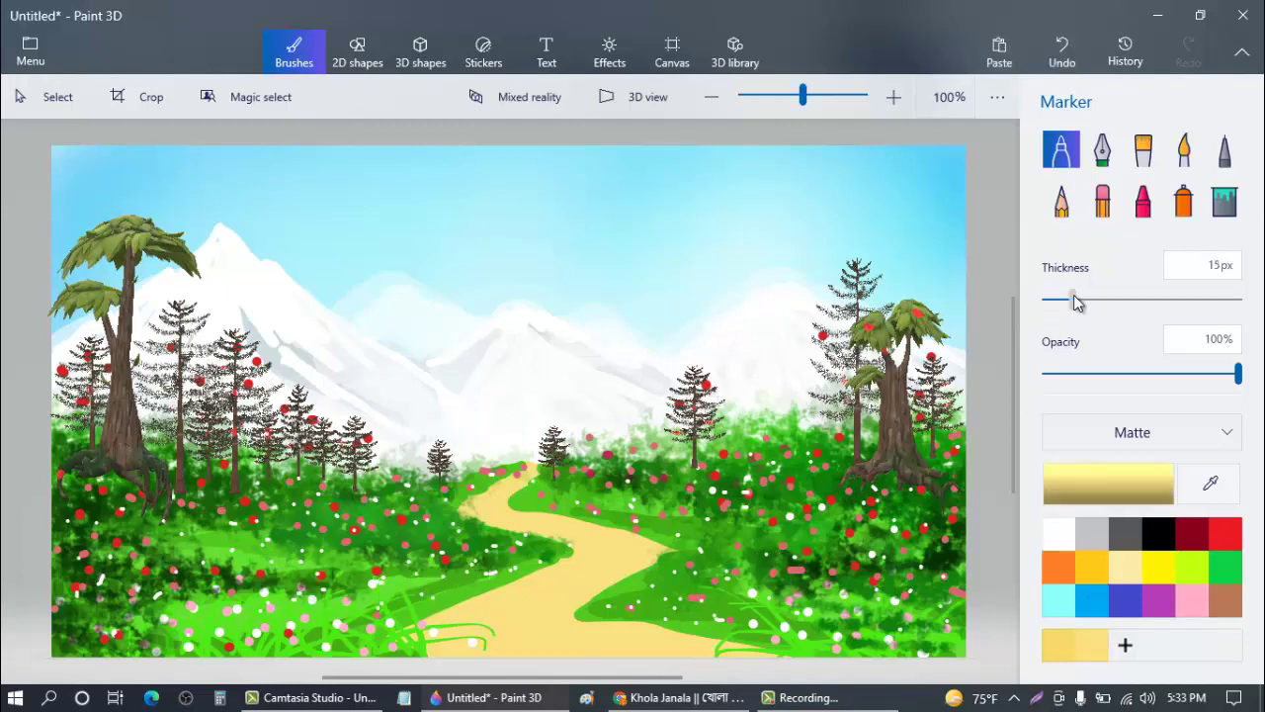
{"action": "left_click_drag", "start_coordinate": [525, 472], "coordinate": [478, 503]}
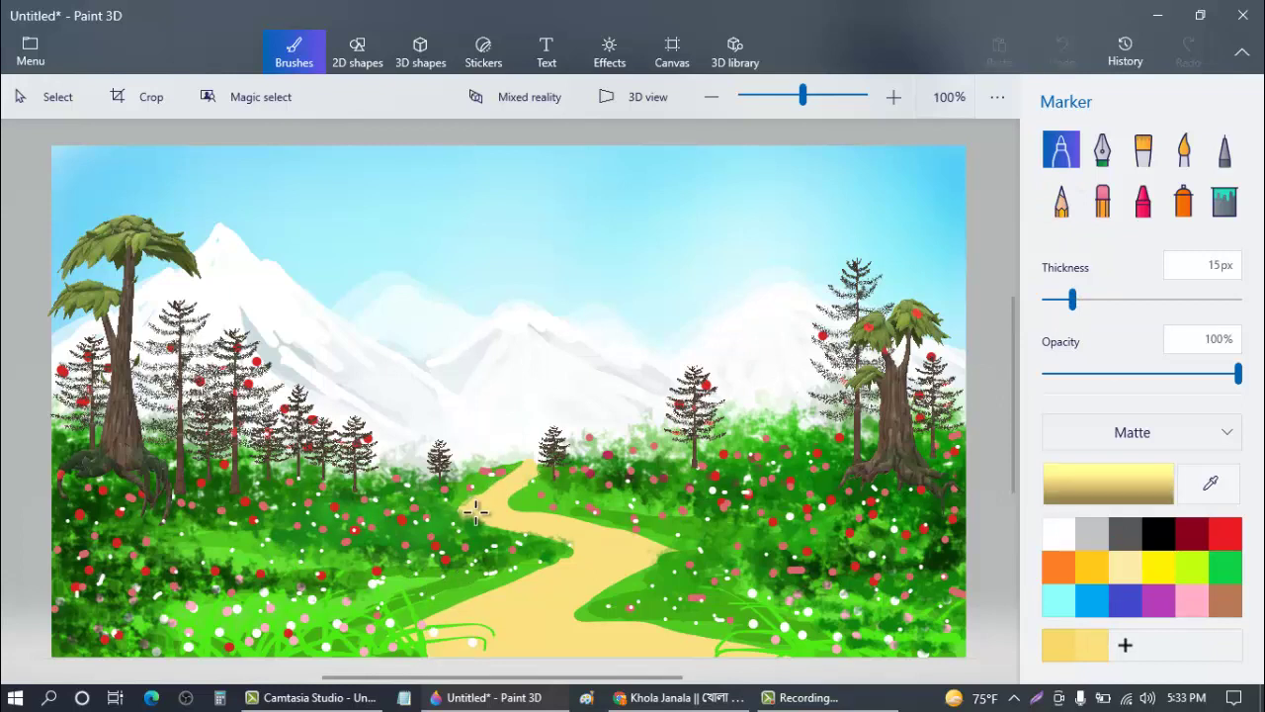
{"action": "mouse_move", "coordinate": [533, 533]}
{"action": "left_mouse_down"}
{"action": "mouse_move", "coordinate": [584, 552]}
{"action": "mouse_move", "coordinate": [473, 613]}
{"action": "left_mouse_up"}
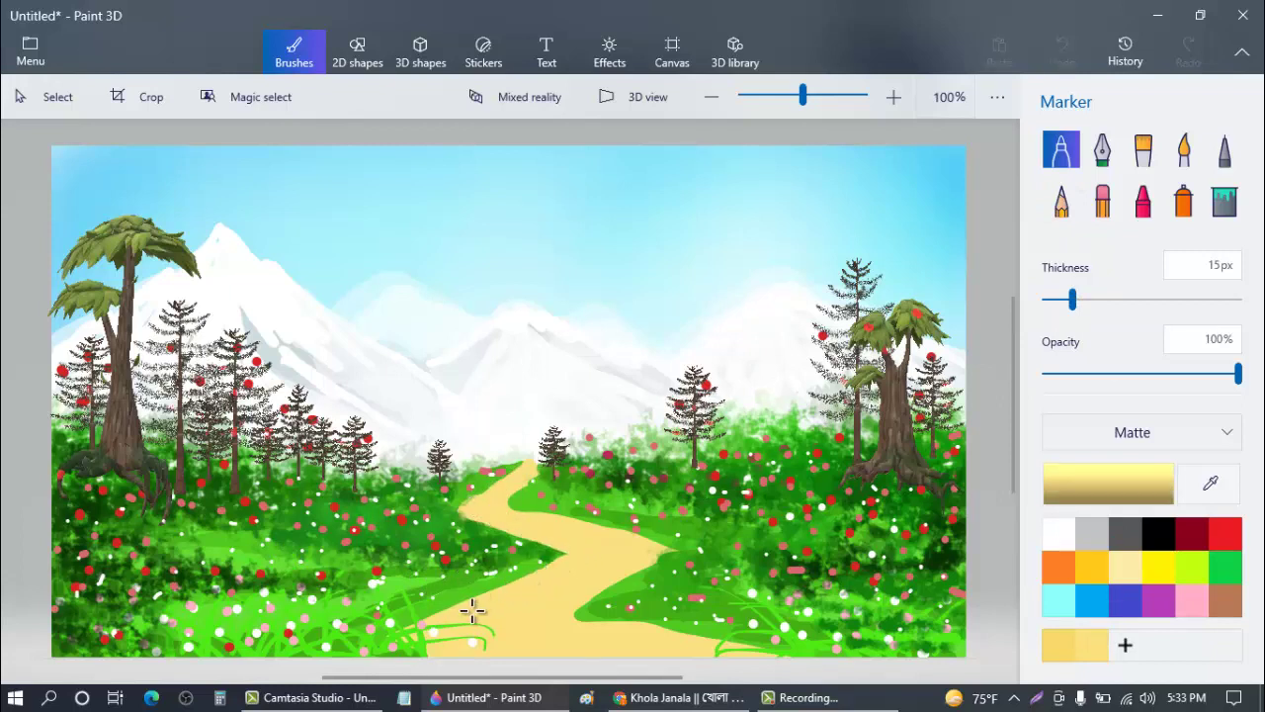
{"action": "mouse_move", "coordinate": [533, 471]}
{"action": "left_mouse_down"}
{"action": "mouse_move", "coordinate": [503, 505]}
{"action": "mouse_move", "coordinate": [668, 556]}
{"action": "mouse_move", "coordinate": [576, 584]}
{"action": "mouse_move", "coordinate": [627, 587]}
{"action": "mouse_move", "coordinate": [562, 614]}
{"action": "mouse_move", "coordinate": [737, 661]}
{"action": "mouse_move", "coordinate": [727, 619]}
{"action": "left_mouse_up"}
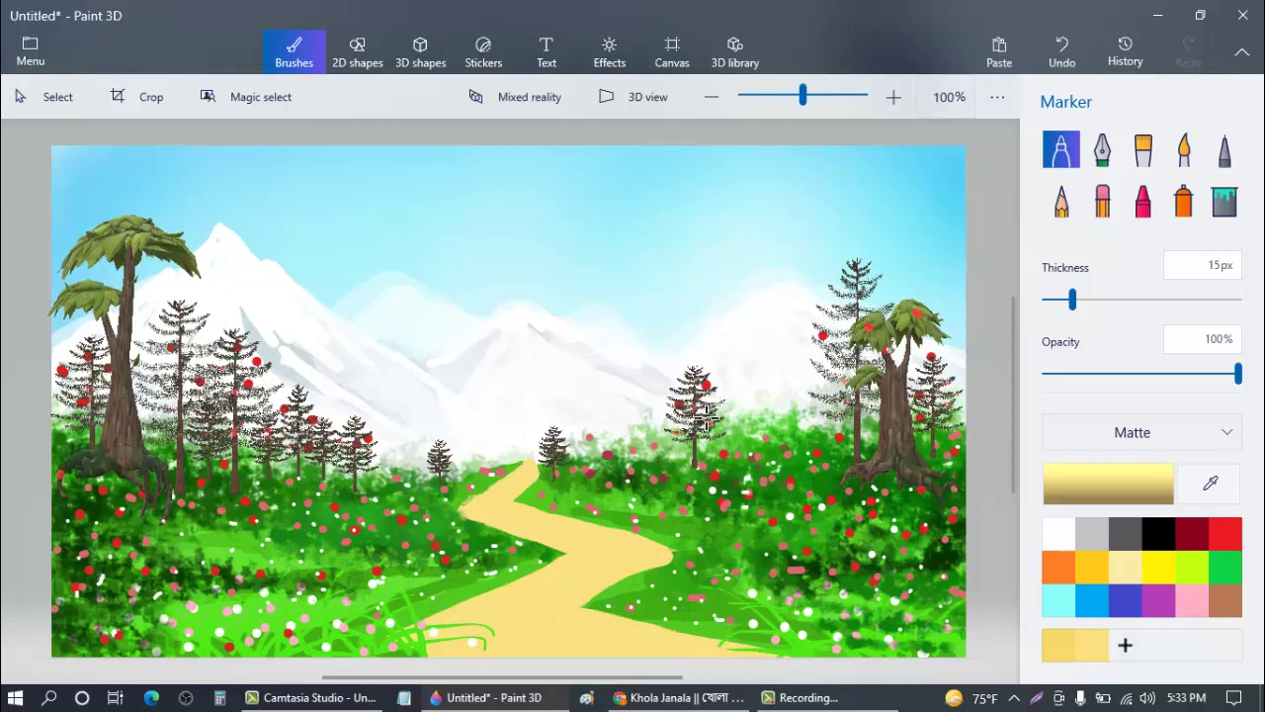
{"action": "mouse_move", "coordinate": [598, 630]}
{"action": "left_mouse_down"}
{"action": "mouse_move", "coordinate": [722, 680]}
{"action": "mouse_move", "coordinate": [706, 668]}
{"action": "left_mouse_up"}
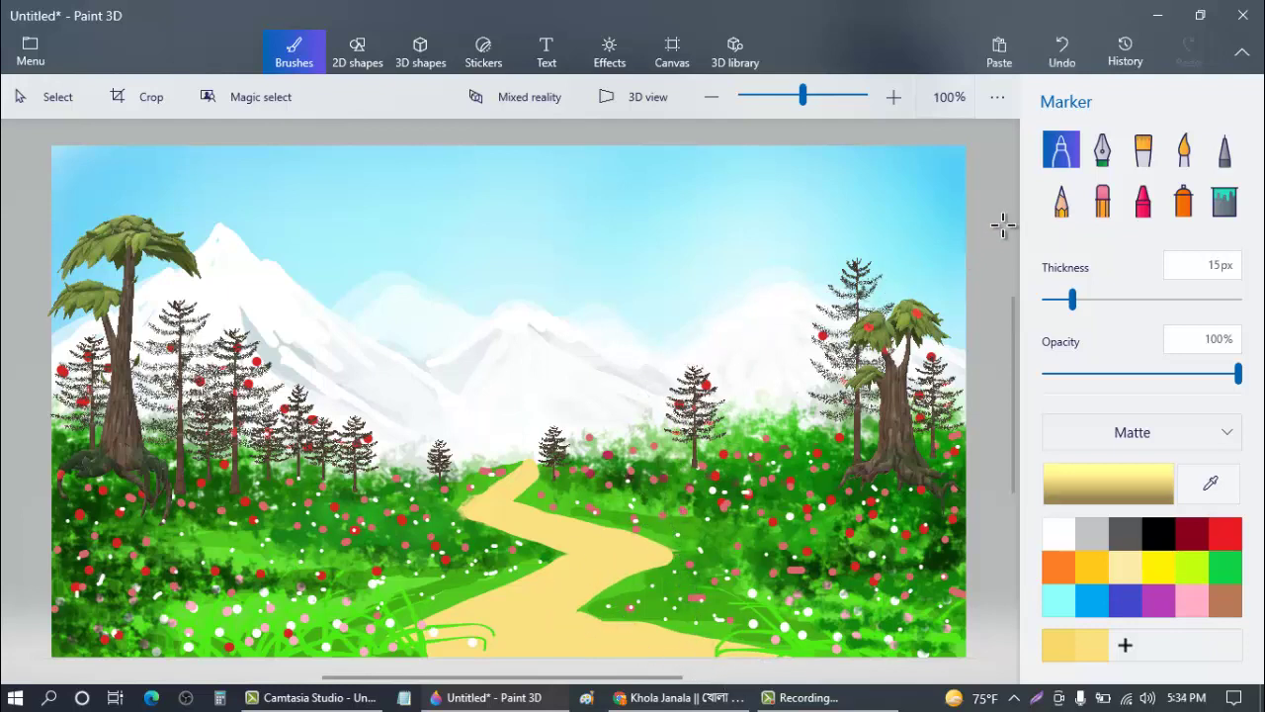
- Switch to a black 2 px Marker and draw small flying birds over both mountain slopes and above the central peak
{"action": "left_click_drag", "start_coordinate": [1071, 299], "coordinate": [1049, 314]}
{"action": "left_click", "coordinate": [1158, 532]}
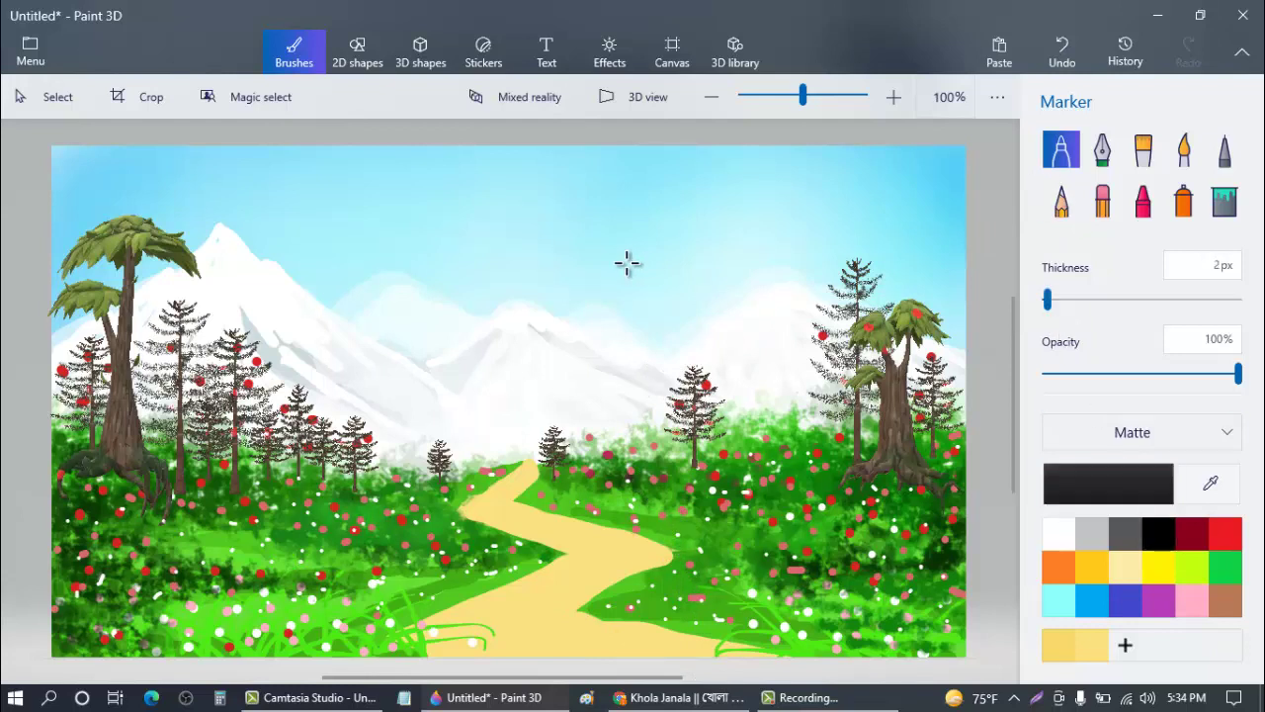
{"action": "mouse_move", "coordinate": [729, 415]}
{"action": "left_mouse_down"}
{"action": "mouse_move", "coordinate": [757, 412]}
{"action": "mouse_move", "coordinate": [742, 399]}
{"action": "mouse_move", "coordinate": [777, 381]}
{"action": "left_mouse_up"}
{"action": "key", "text": "ctrl+z"}
{"action": "left_click_drag", "start_coordinate": [293, 375], "coordinate": [323, 386]}
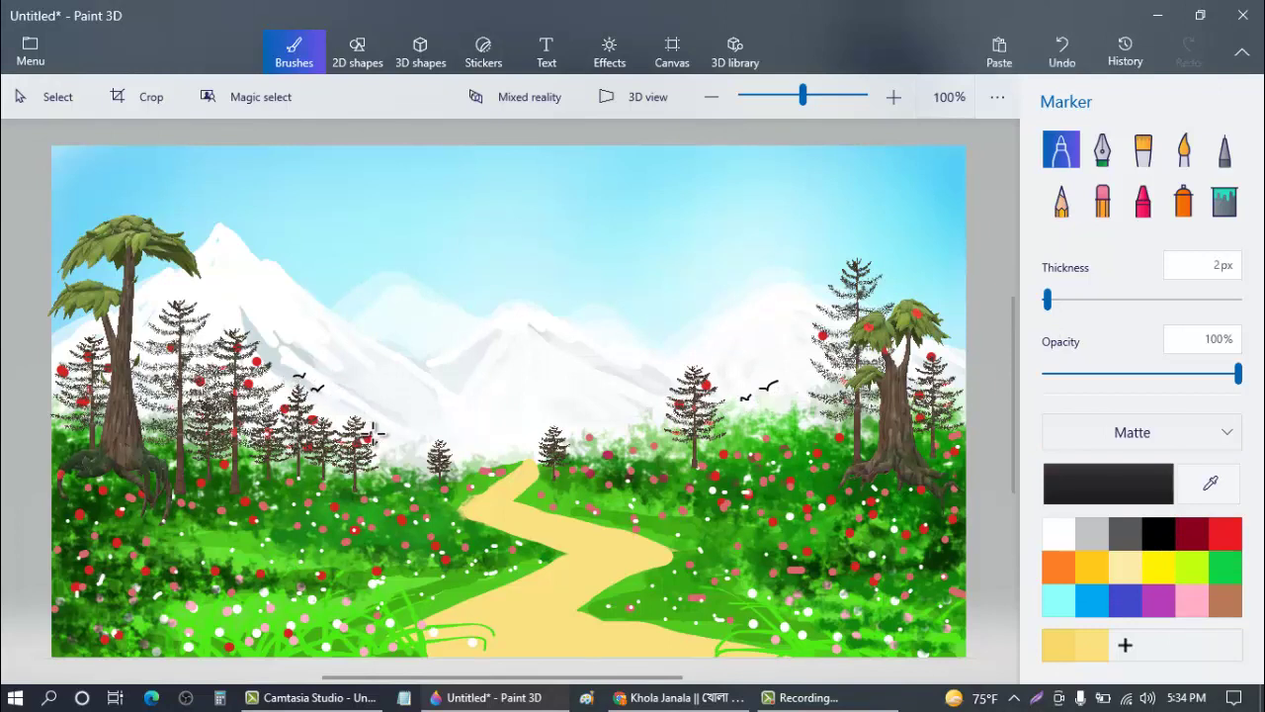
{"action": "left_click_drag", "start_coordinate": [474, 279], "coordinate": [487, 277]}
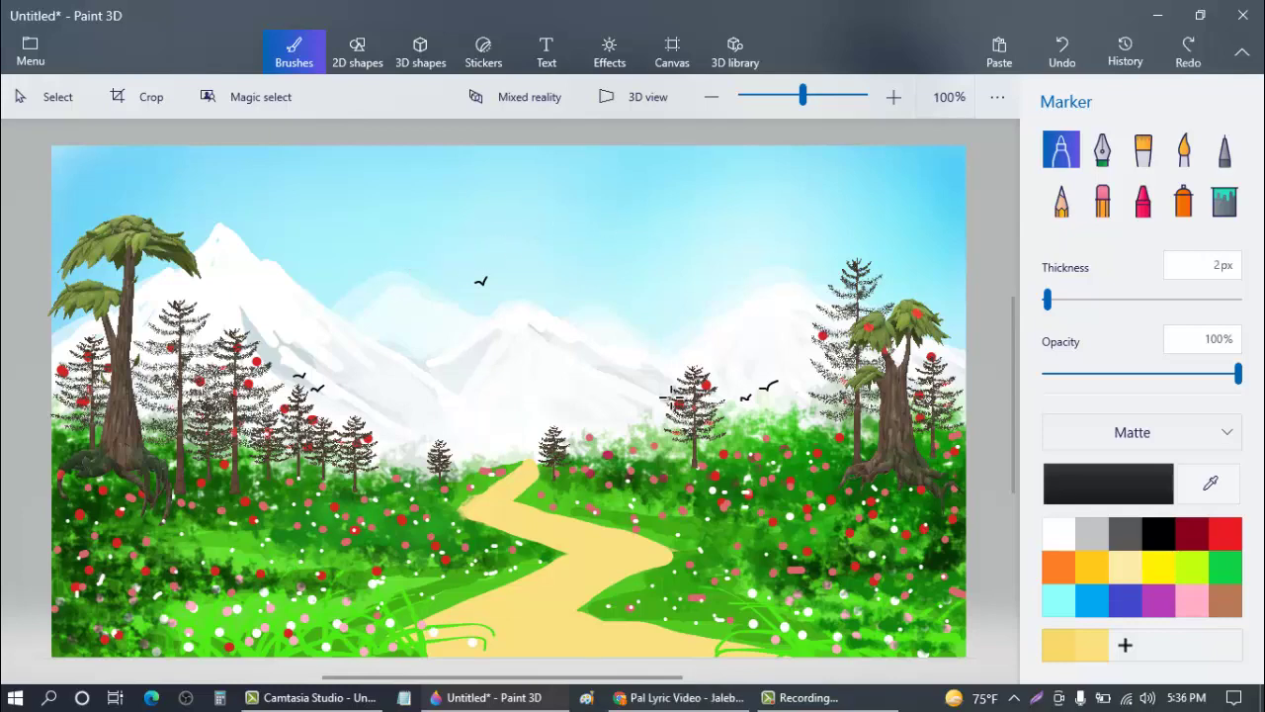
- Search the 3D library for butterfly and insert the Ulysses Butterfly model
{"action": "left_click", "coordinate": [734, 51]}
{"action": "left_click", "coordinate": [852, 143]}
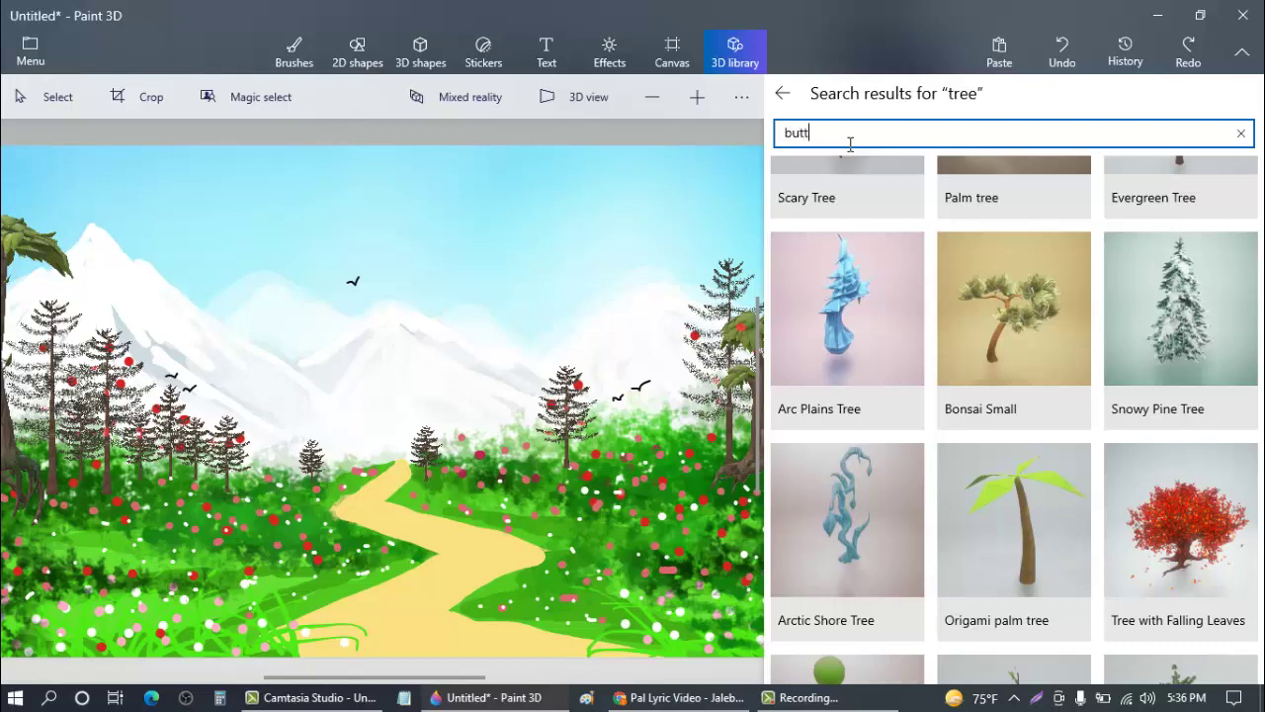
{"action": "key", "text": "Return"}
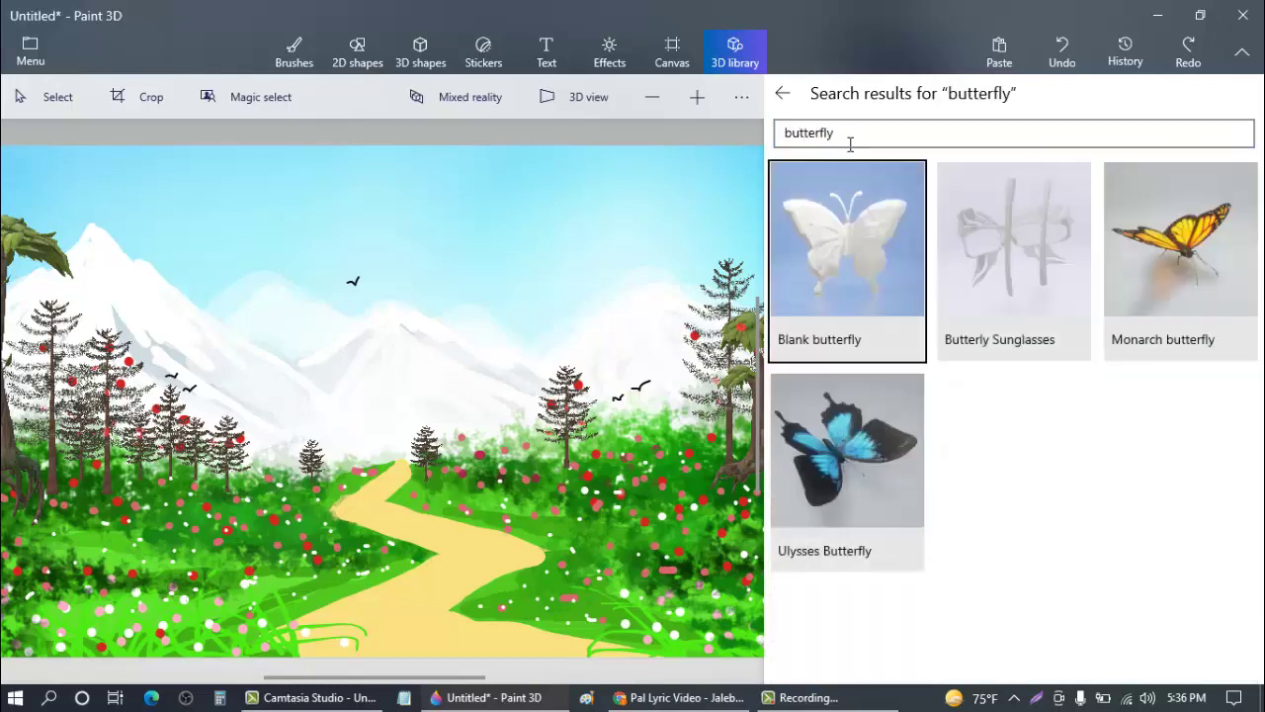
{"action": "left_click", "coordinate": [896, 447]}
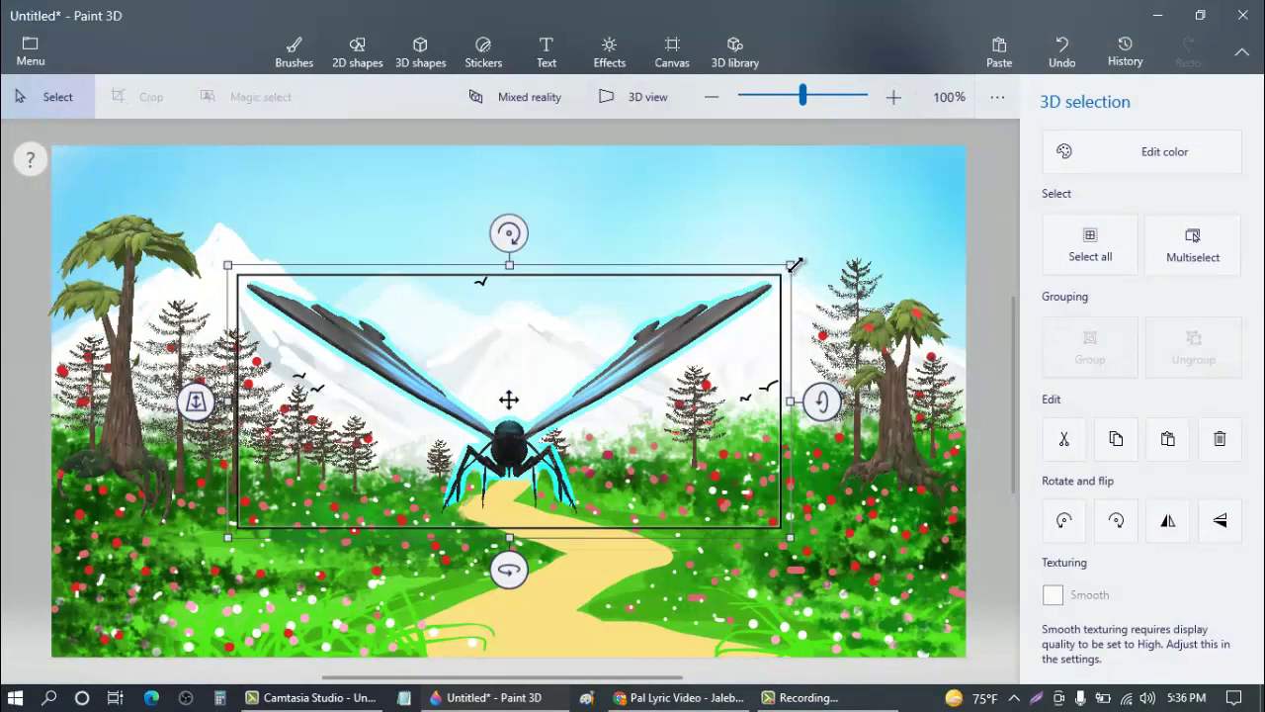
- Shrink the butterfly, rotate it to show its blue open wings and place it in the left meadow below the large tree
{"action": "left_click_drag", "start_coordinate": [793, 265], "coordinate": [419, 432]}
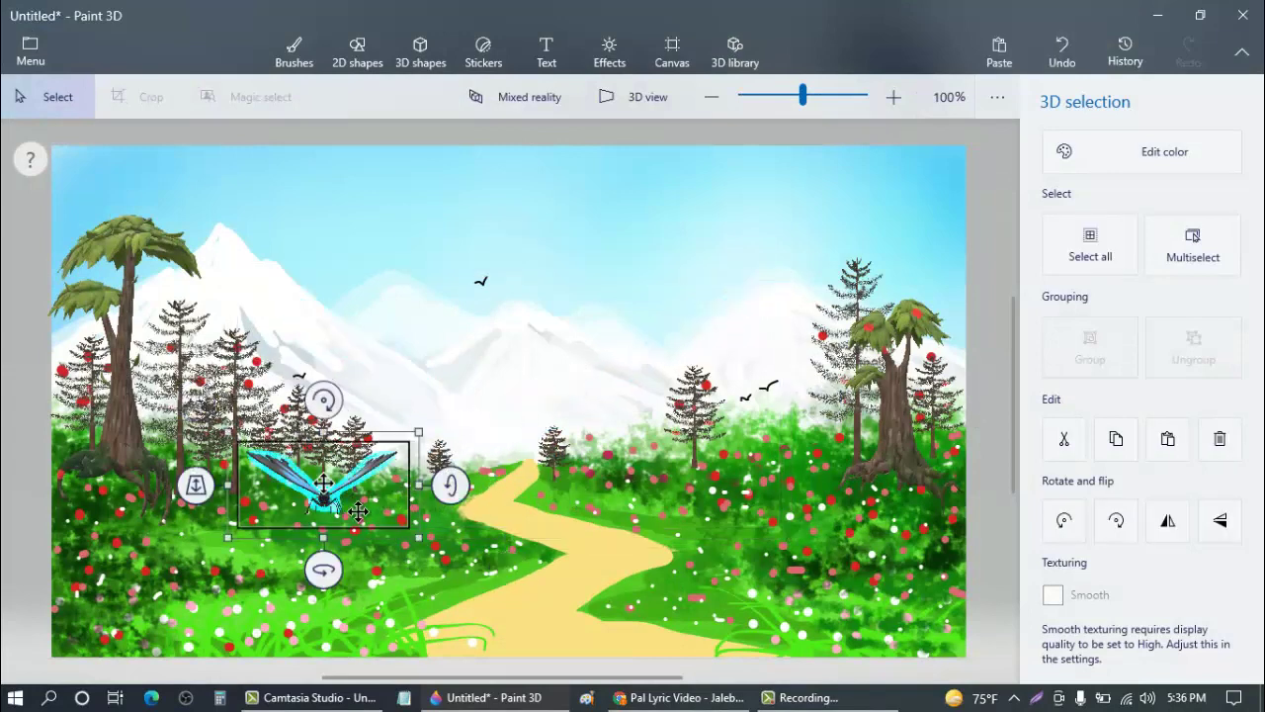
{"action": "left_click_drag", "start_coordinate": [319, 565], "coordinate": [232, 570]}
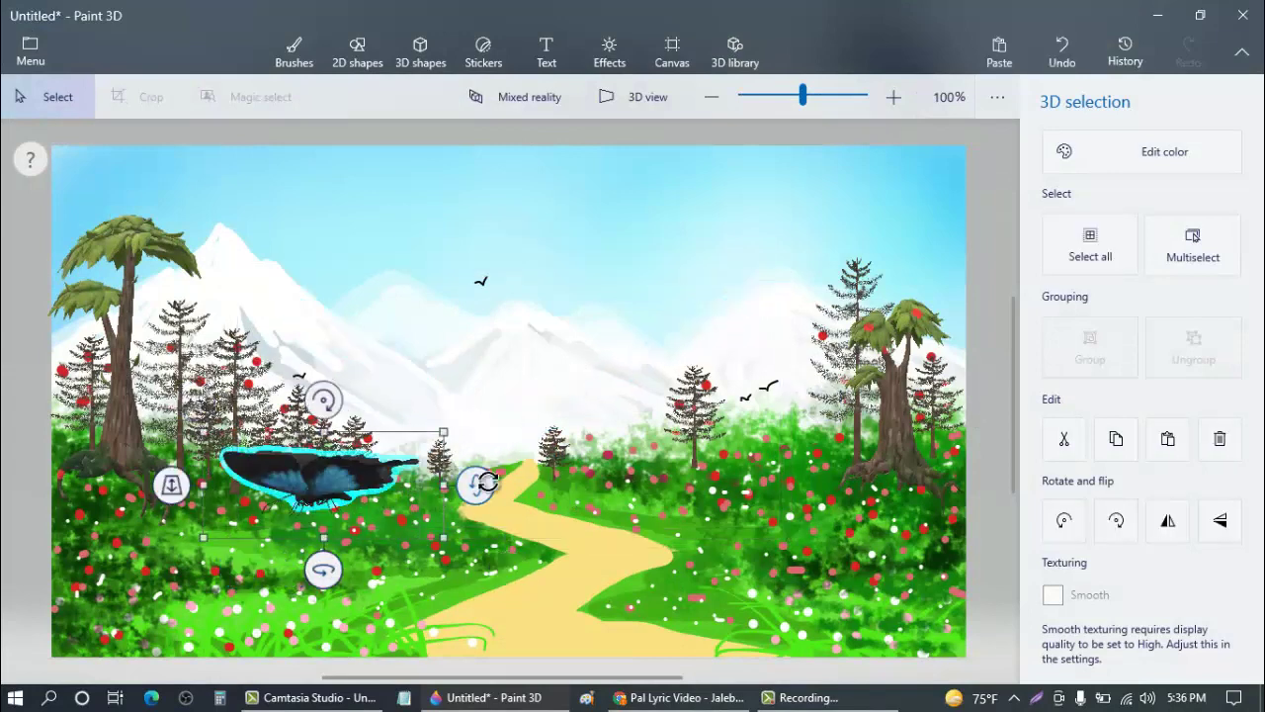
{"action": "mouse_move", "coordinate": [486, 482]}
{"action": "left_mouse_down"}
{"action": "mouse_move", "coordinate": [474, 511]}
{"action": "mouse_move", "coordinate": [474, 481]}
{"action": "left_mouse_up"}
{"action": "left_click_drag", "start_coordinate": [327, 347], "coordinate": [366, 423]}
{"action": "left_click_drag", "start_coordinate": [460, 354], "coordinate": [152, 543]}
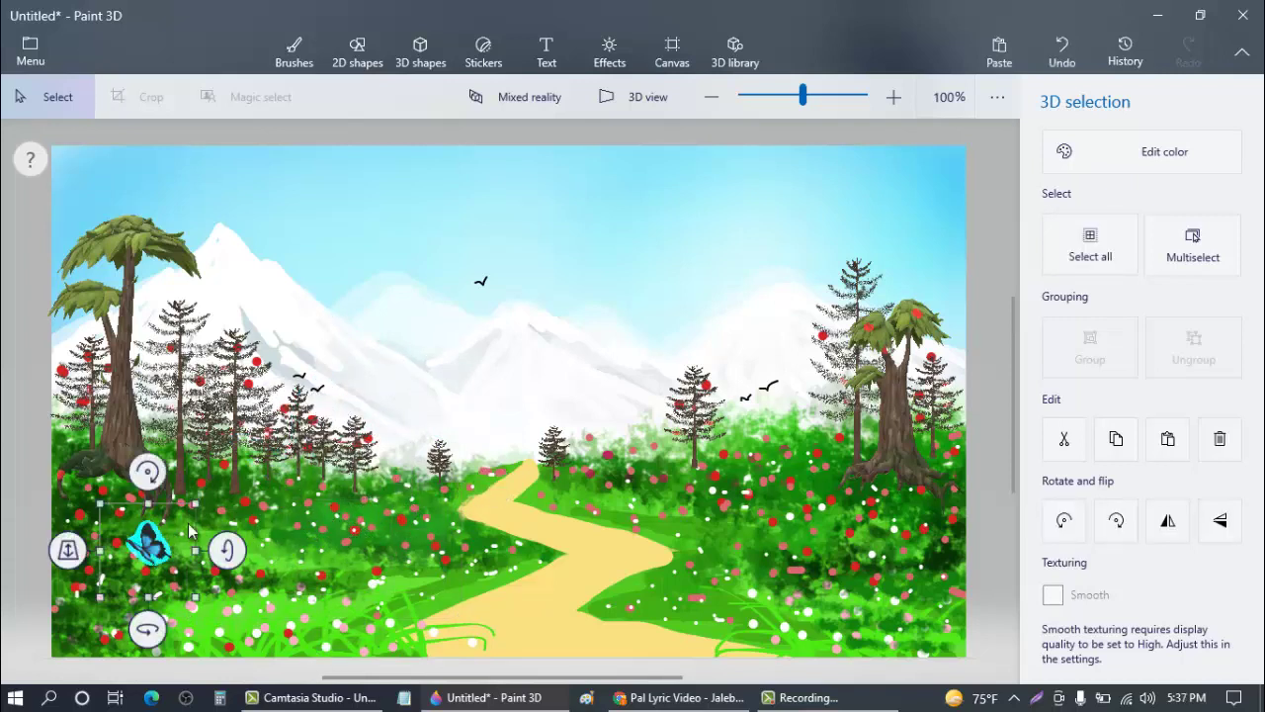
{"action": "left_click_drag", "start_coordinate": [200, 501], "coordinate": [182, 510]}
- Copy the butterfly and place a pasted duplicate in the bushes below the large right-hand tree
{"action": "right_click", "coordinate": [148, 565]}
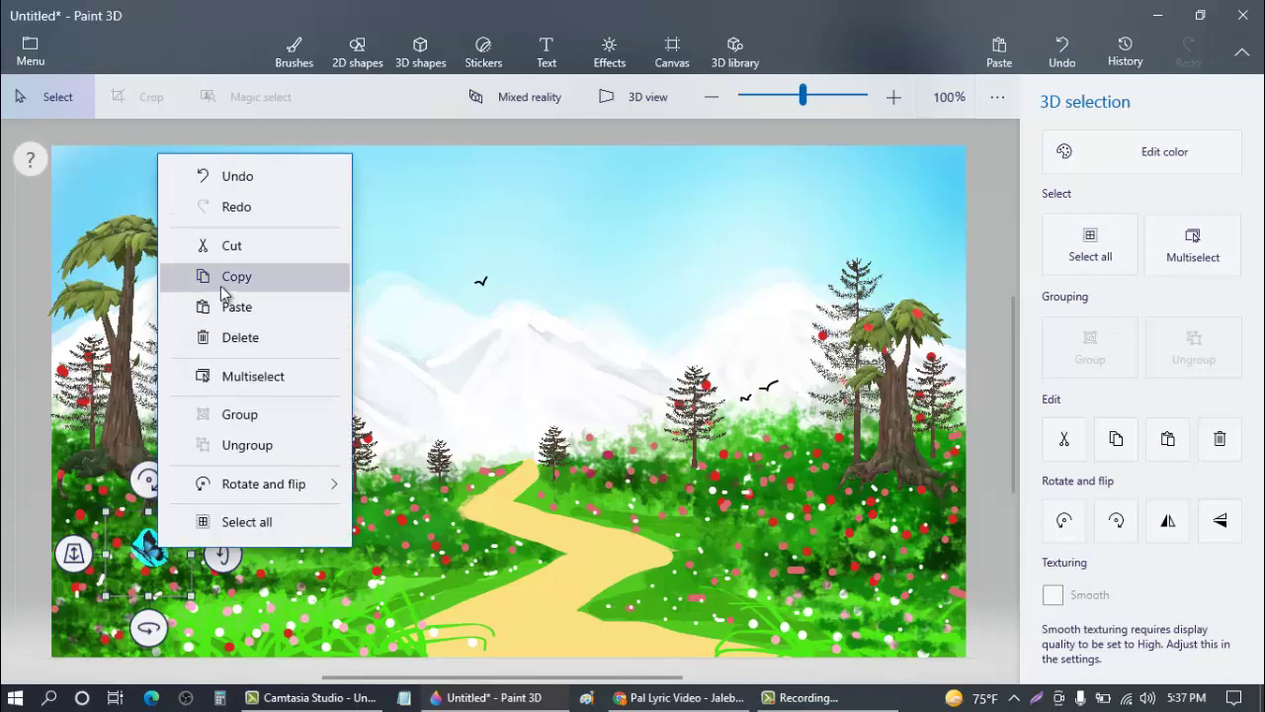
{"action": "left_click", "coordinate": [220, 286]}
{"action": "right_click", "coordinate": [376, 340]}
{"action": "left_click", "coordinate": [429, 468]}
{"action": "mouse_move", "coordinate": [148, 543]}
{"action": "left_mouse_down"}
{"action": "mouse_move", "coordinate": [249, 518]}
{"action": "mouse_move", "coordinate": [909, 542]}
{"action": "left_mouse_up"}
- Paste another butterfly, move it just right of the first one in the left meadow and adjust its size
{"action": "left_click", "coordinate": [667, 456]}
{"action": "right_click", "coordinate": [667, 457]}
{"action": "left_click", "coordinate": [565, 300]}
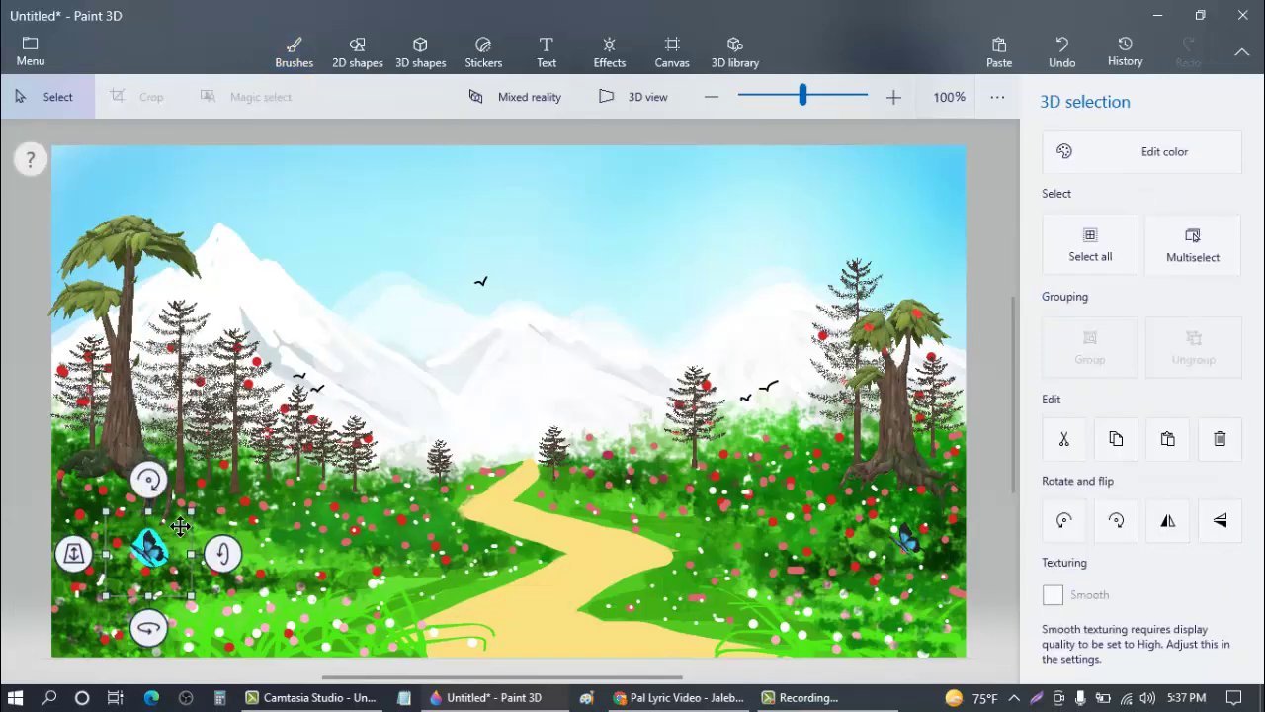
{"action": "left_click_drag", "start_coordinate": [148, 542], "coordinate": [238, 513]}
{"action": "left_click_drag", "start_coordinate": [289, 476], "coordinate": [269, 492]}
- Paste another butterfly and place it in the meadow just right of the path's lower bend
{"action": "left_click", "coordinate": [418, 469]}
{"action": "right_click", "coordinate": [418, 470]}
{"action": "left_click", "coordinate": [478, 338]}
{"action": "key", "text": "ctrl+v"}
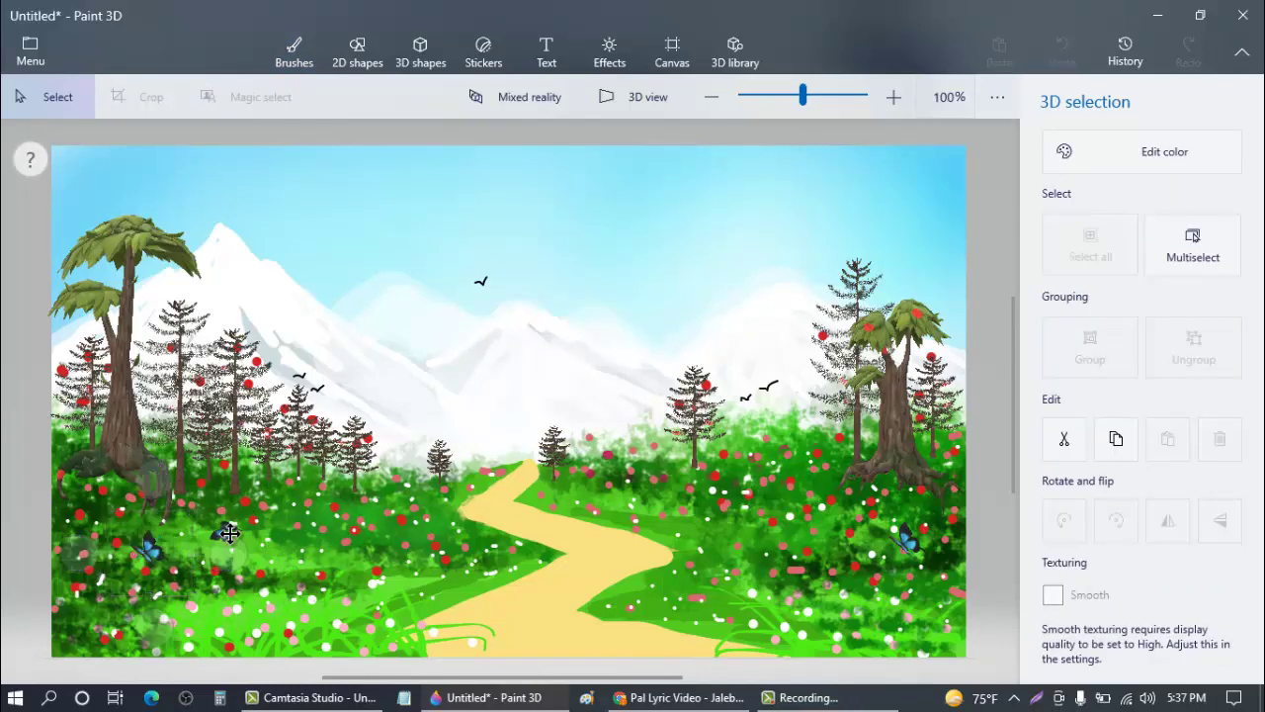
{"action": "left_click_drag", "start_coordinate": [148, 543], "coordinate": [707, 581]}
- Paste another butterfly and place it over the bright grass in the lower left foreground
{"action": "left_click", "coordinate": [785, 459]}
{"action": "right_click", "coordinate": [623, 374]}
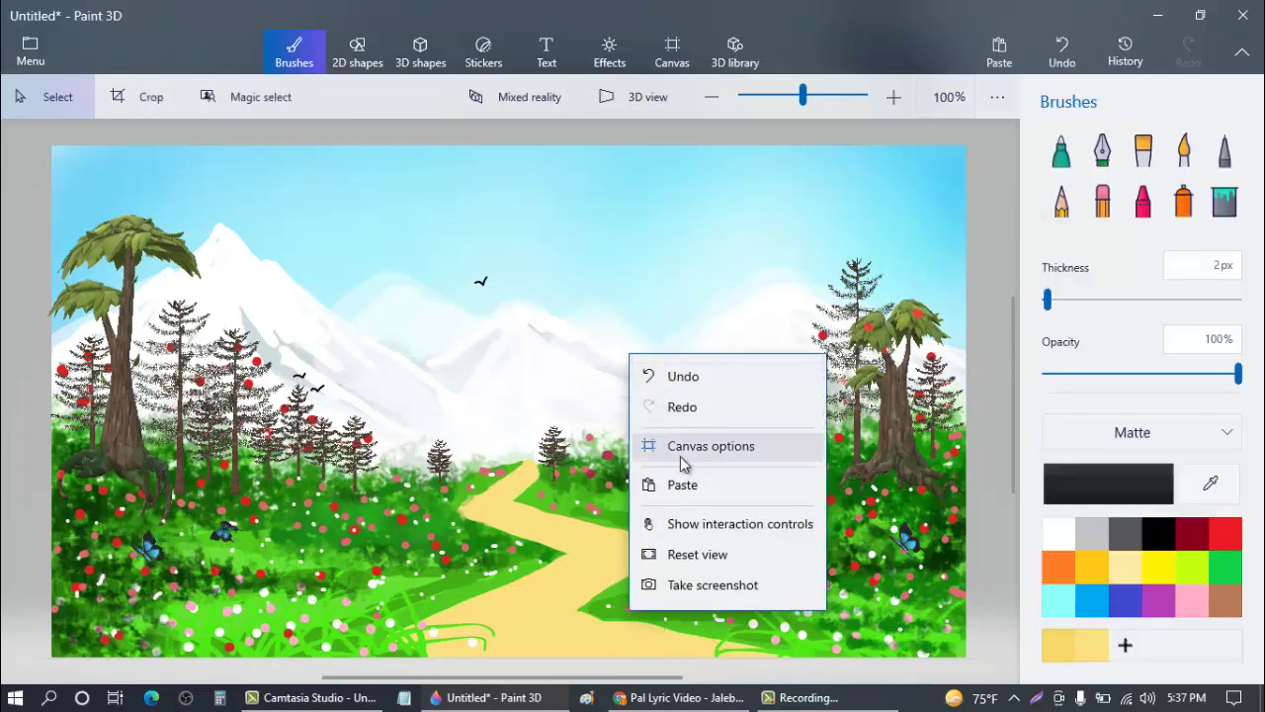
{"action": "left_click", "coordinate": [678, 484]}
{"action": "mouse_move", "coordinate": [148, 543]}
{"action": "left_mouse_down"}
{"action": "mouse_move", "coordinate": [333, 523]}
{"action": "mouse_move", "coordinate": [368, 533]}
{"action": "mouse_move", "coordinate": [288, 591]}
{"action": "mouse_move", "coordinate": [276, 621]}
{"action": "left_mouse_up"}
- Paste one more butterfly, place it between the two in the right-hand meadow, turn it slightly and deselect it
{"action": "left_click", "coordinate": [491, 525]}
{"action": "right_click", "coordinate": [624, 484]}
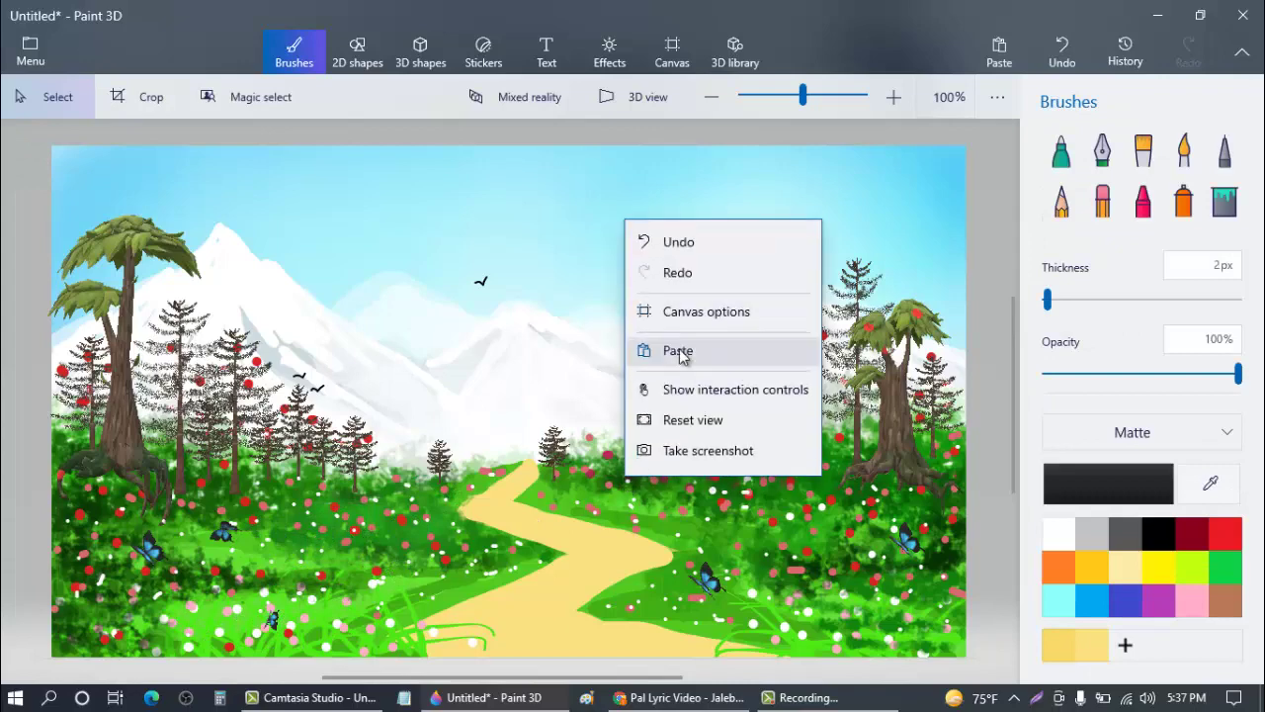
{"action": "left_click", "coordinate": [678, 350]}
{"action": "left_click_drag", "start_coordinate": [830, 654], "coordinate": [822, 651]}
{"action": "left_click", "coordinate": [835, 563]}
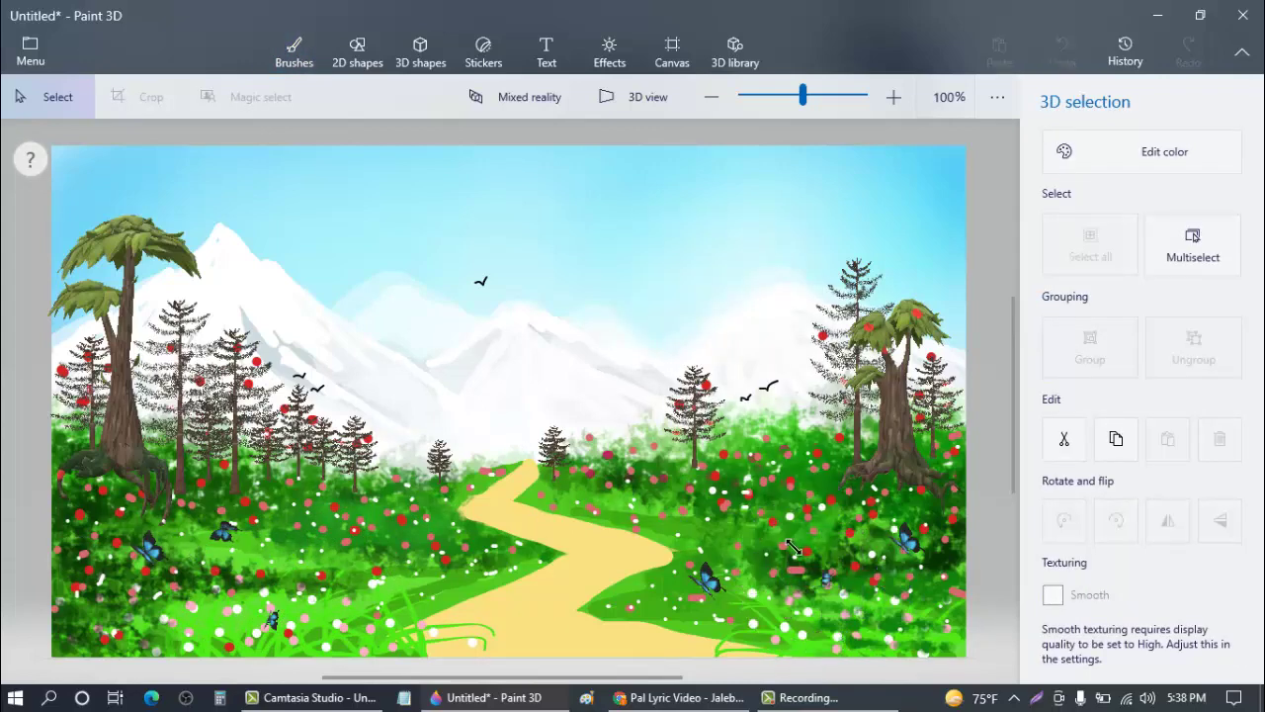